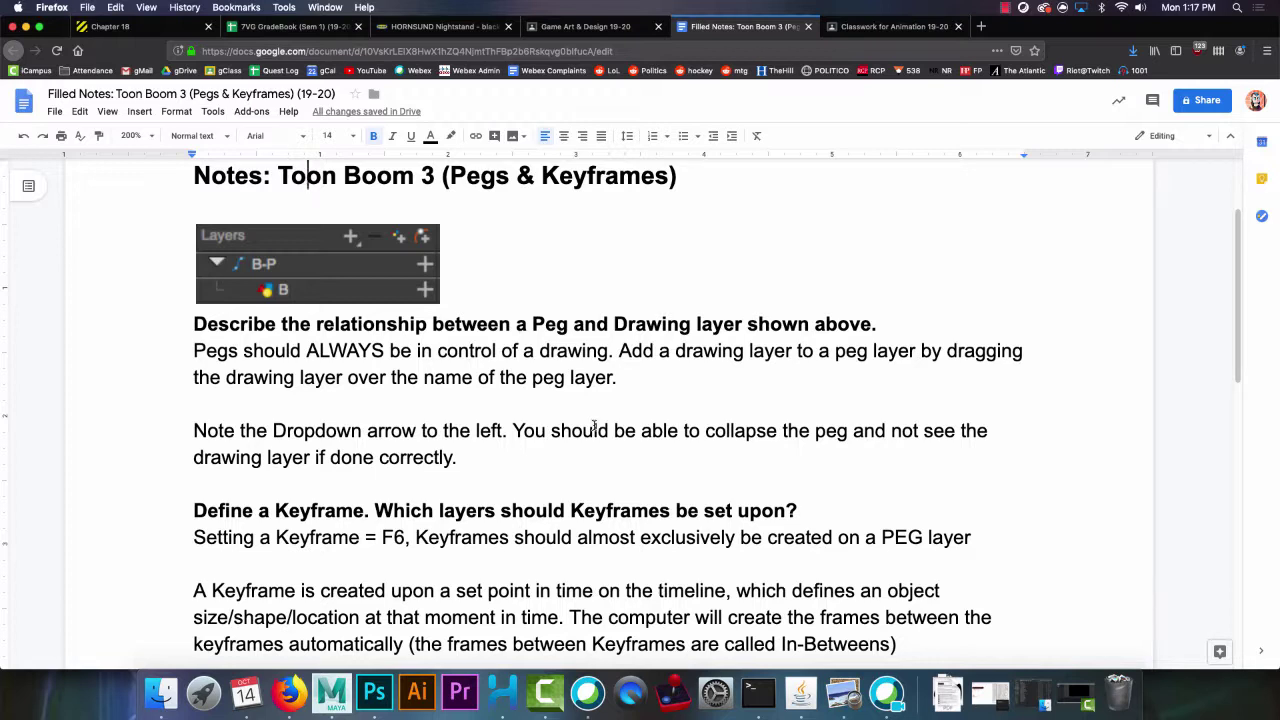
Switch to the TB3+4_PacMan folder in Finder and rename the TB2_PacMan.xstage scene file to PacMan.xstage.
{"action": "left_click", "coordinate": [498, 693]}
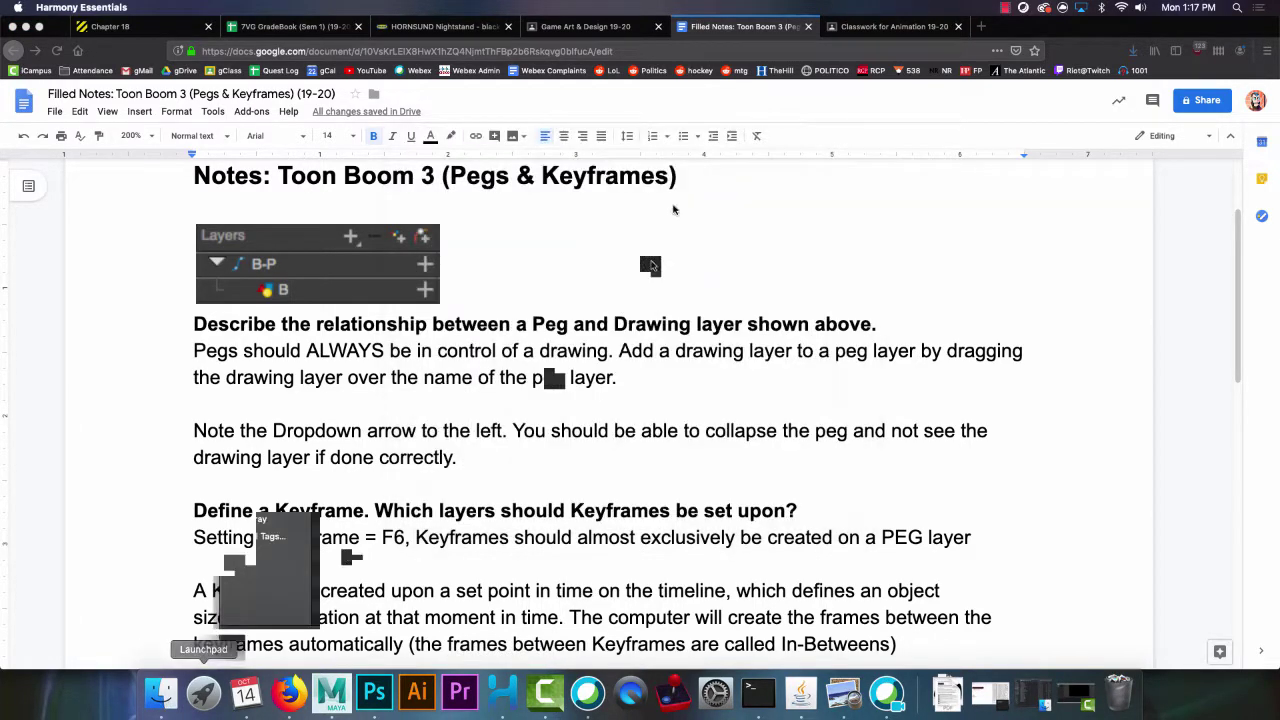
{"action": "left_click", "coordinate": [370, 496]}
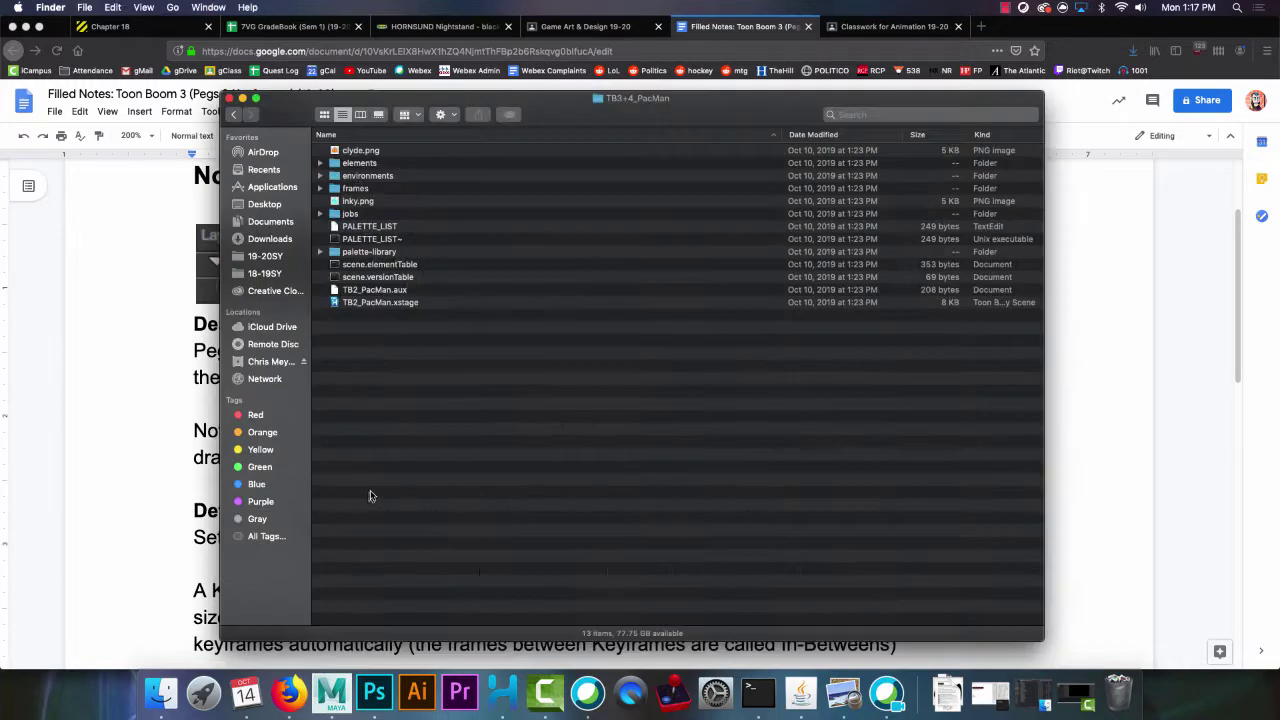
{"action": "left_click", "coordinate": [395, 302]}
{"action": "key", "text": "Return"}
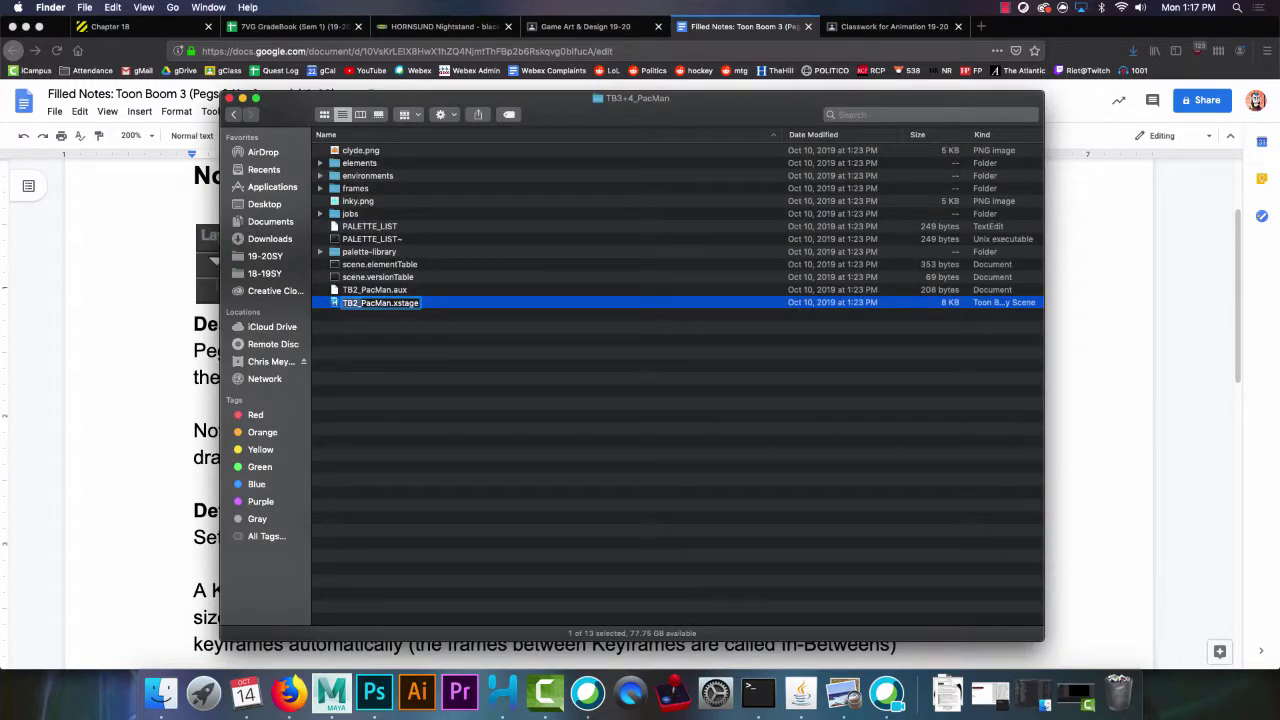
{"action": "type", "text": "PacMan"}
{"action": "key", "text": "Return"}
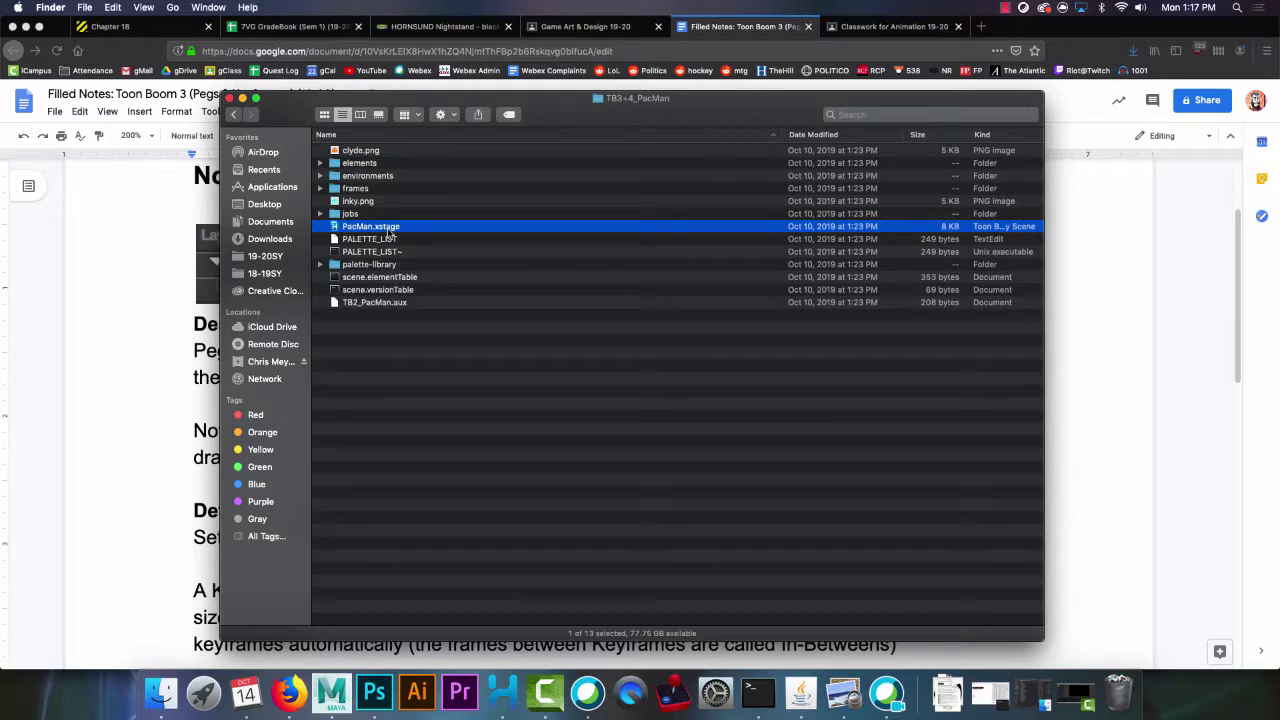
Open the PacMan.xstage scene in Harmony Essentials and select the maze artwork on the pac_man_strategy layer.
{"action": "double_click", "coordinate": [391, 229]}
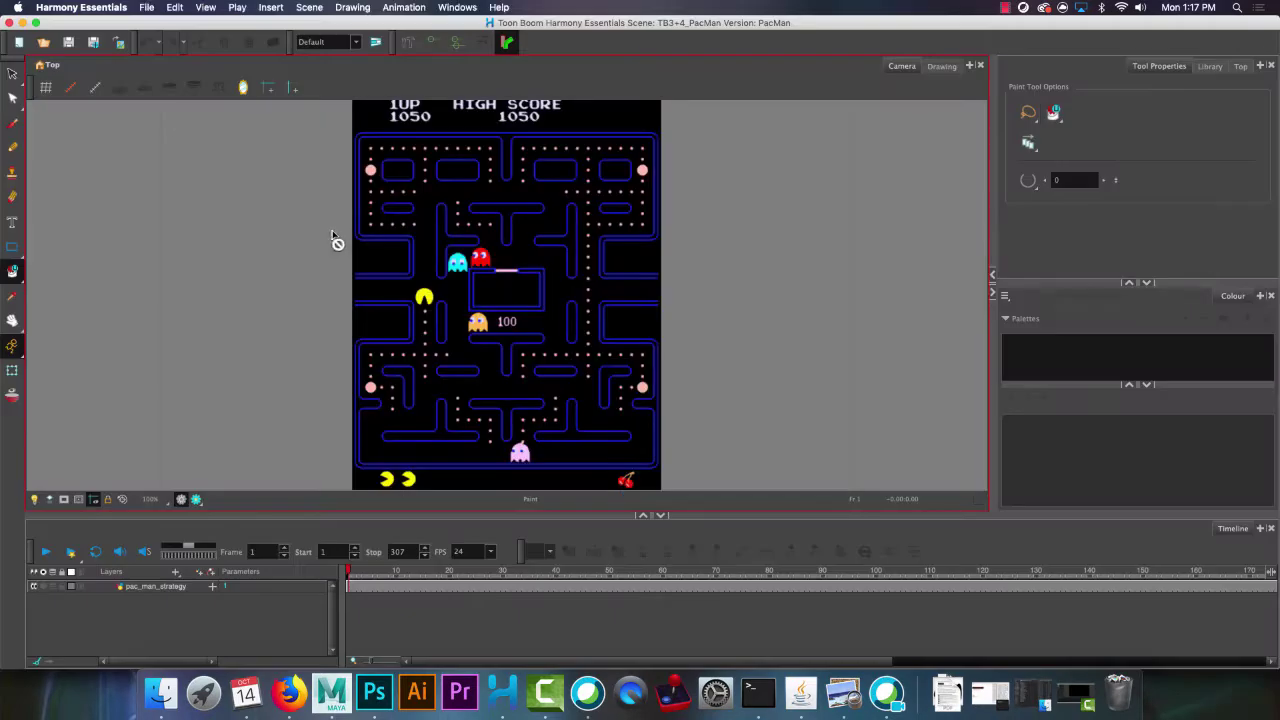
{"action": "left_click", "coordinate": [150, 586]}
{"action": "left_click", "coordinate": [12, 72]}
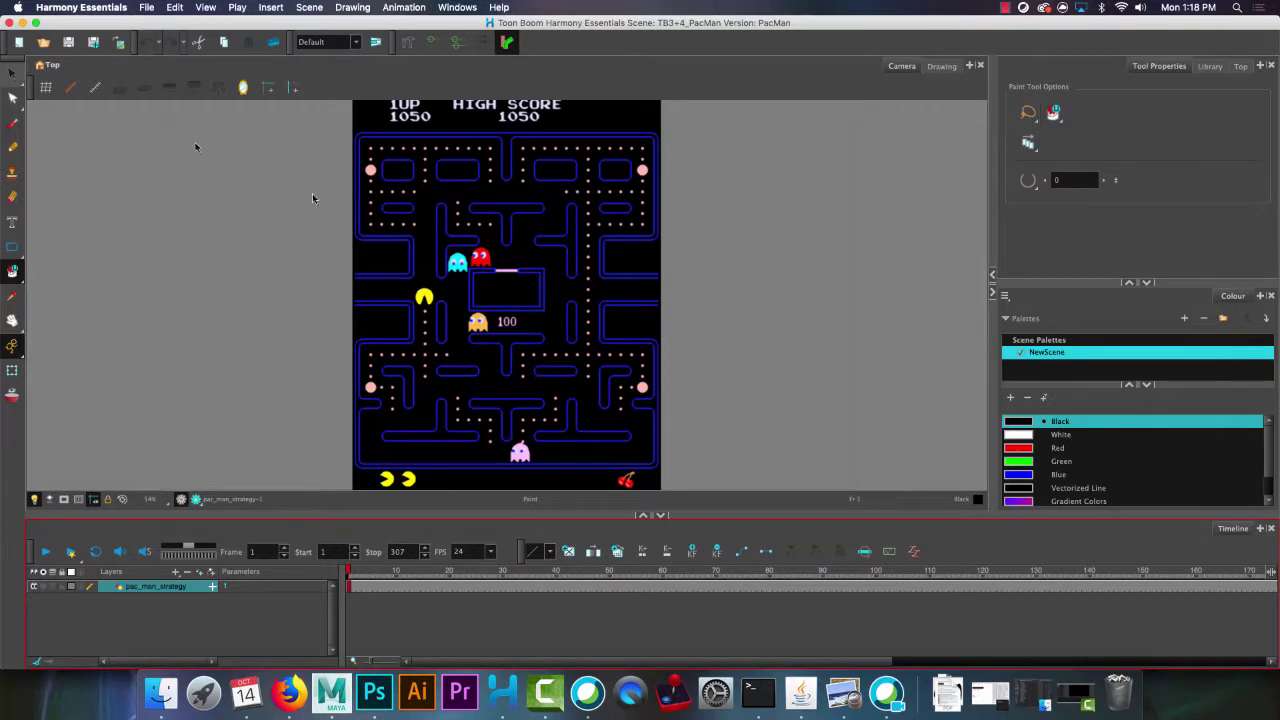
{"action": "left_click", "coordinate": [530, 297]}
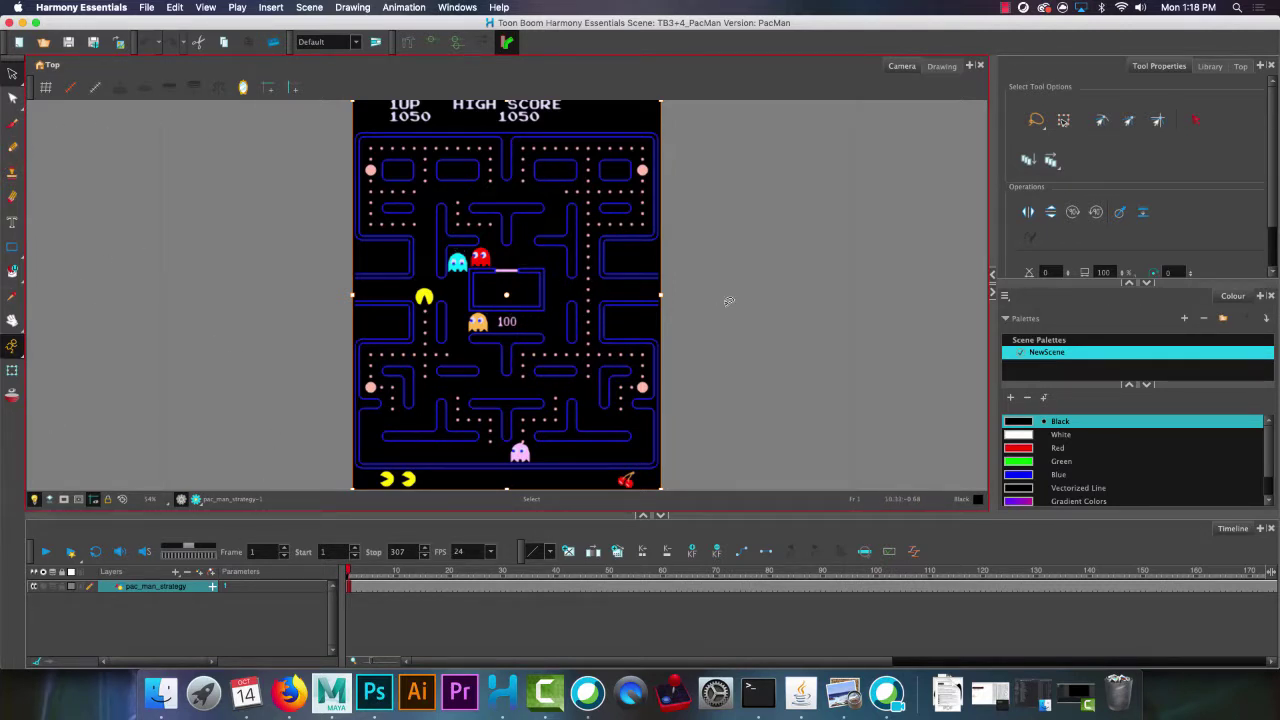
Add a drawing layer named PAKUPAKU above the pac_man_strategy layer.
{"action": "mouse_move", "coordinate": [720, 237]}
{"action": "left_mouse_down"}
{"action": "mouse_move", "coordinate": [566, 251]}
{"action": "mouse_move", "coordinate": [449, 249]}
{"action": "mouse_move", "coordinate": [443, 234]}
{"action": "left_mouse_up"}
{"action": "scroll", "coordinate": [443, 234], "scroll_direction": "up", "scroll_amount": 3}
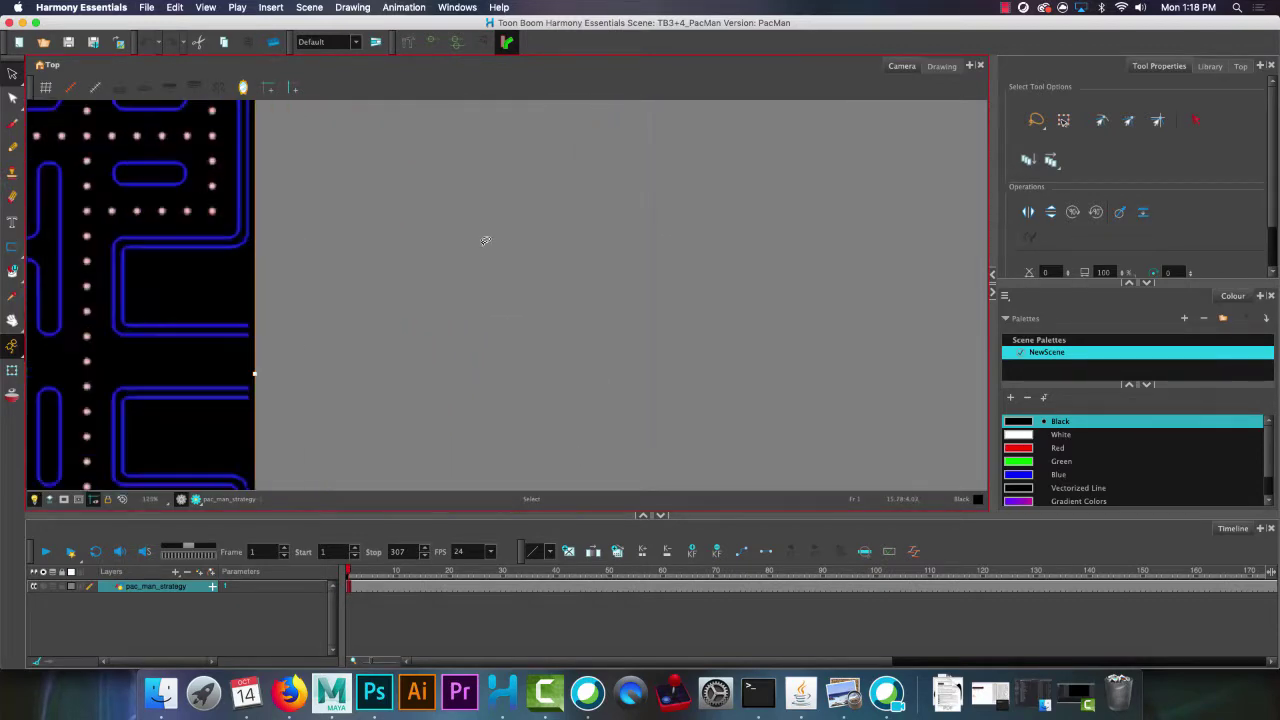
{"action": "left_click", "coordinate": [203, 573]}
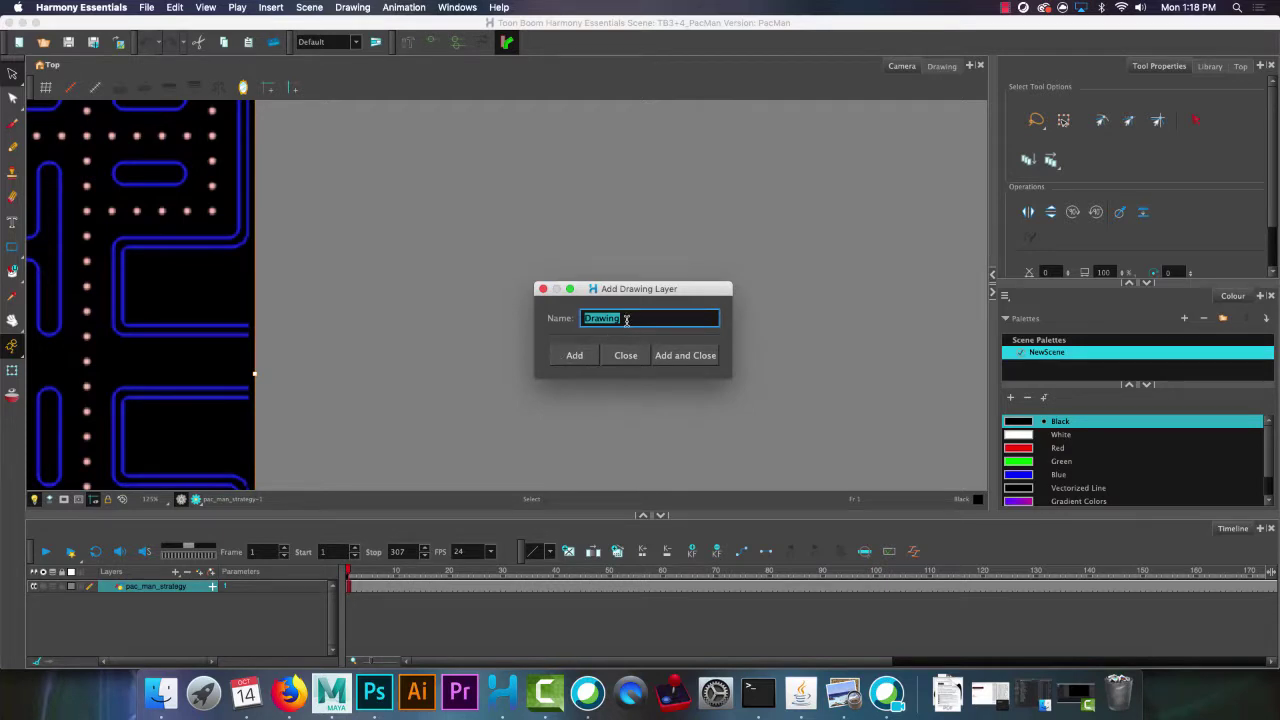
{"action": "type", "text": "PAKUPAKU"}
{"action": "left_click", "coordinate": [697, 358]}
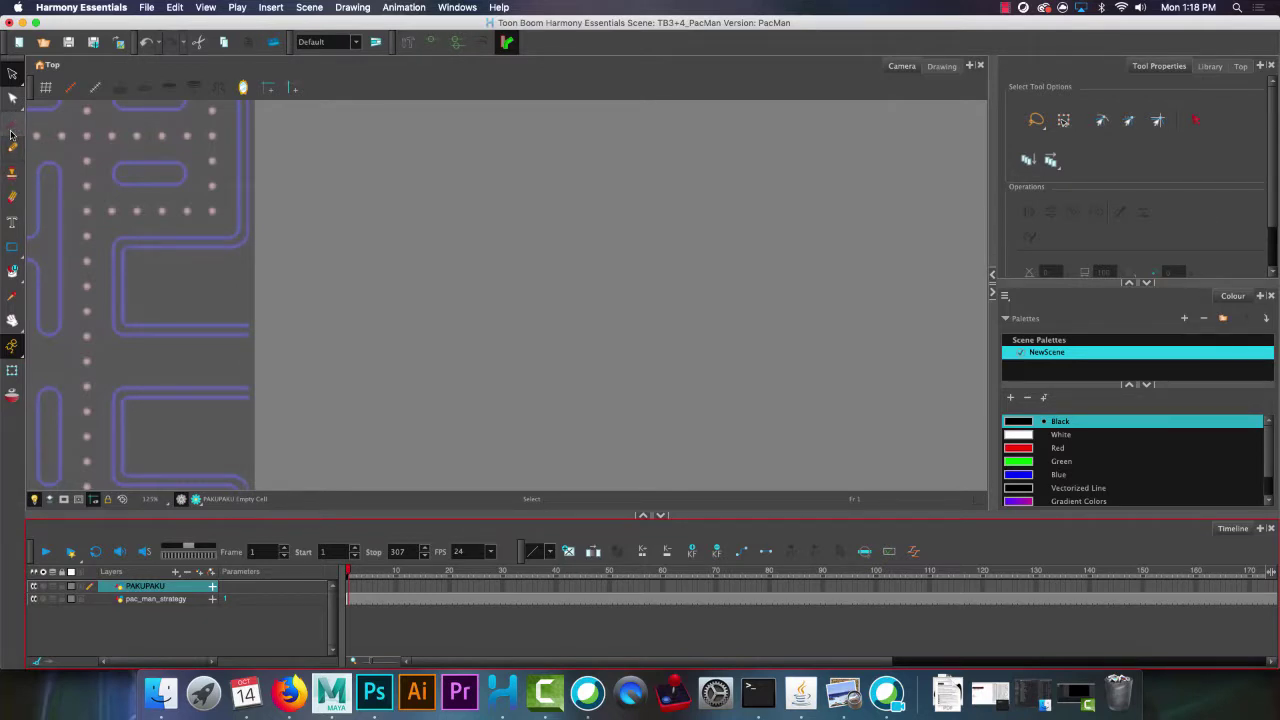
Choose the Ellipse tool and delete the Gradient Colors swatch from the NewScene palette.
{"action": "left_click", "coordinate": [12, 128]}
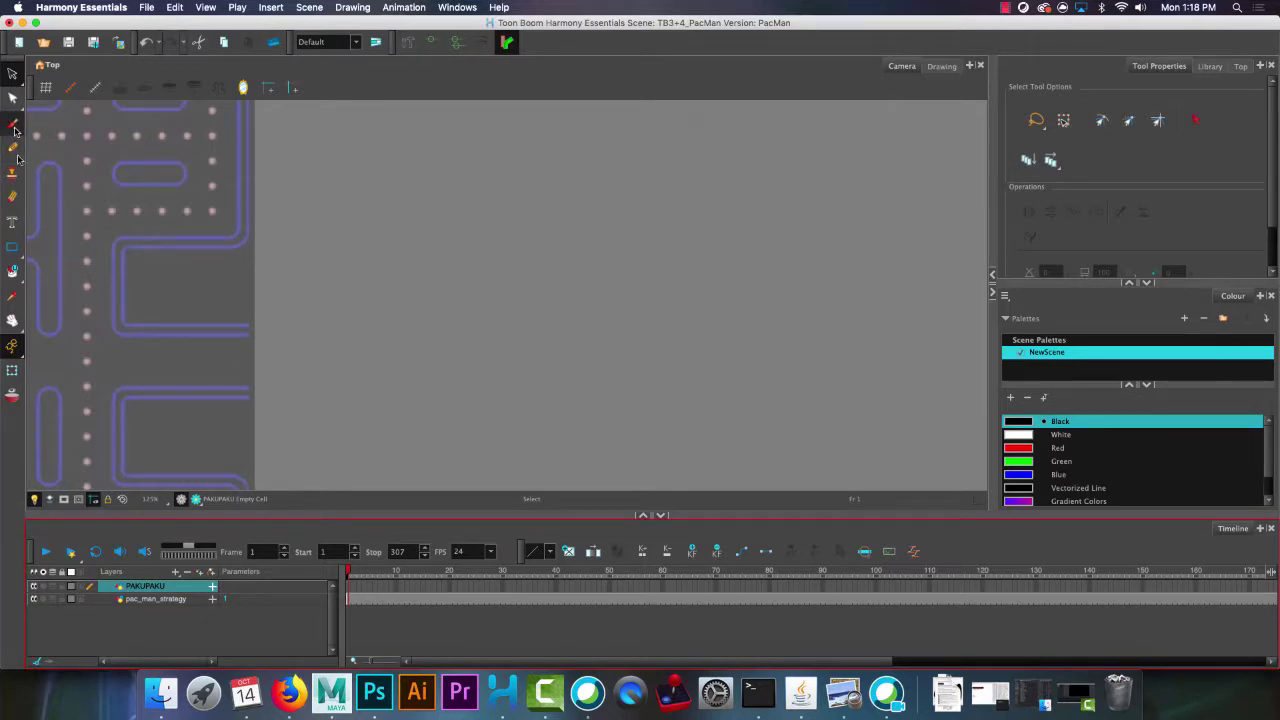
{"action": "left_click", "coordinate": [13, 248]}
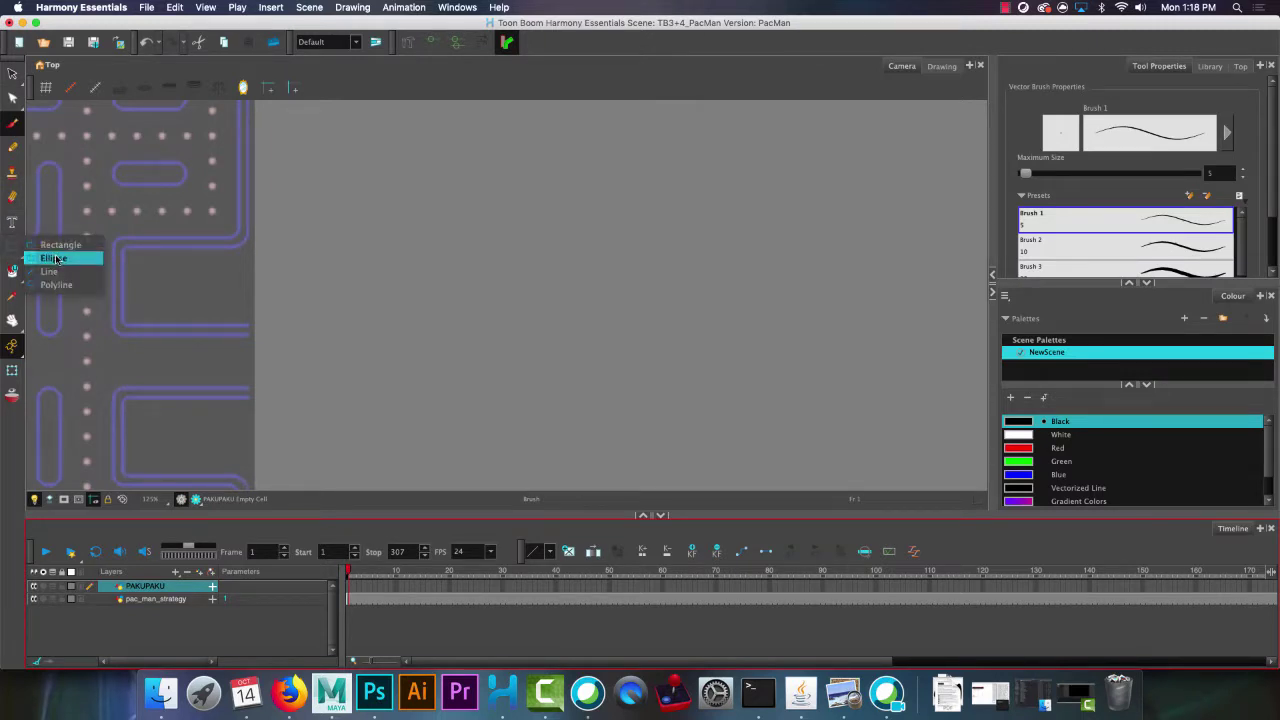
{"action": "left_click", "coordinate": [55, 259]}
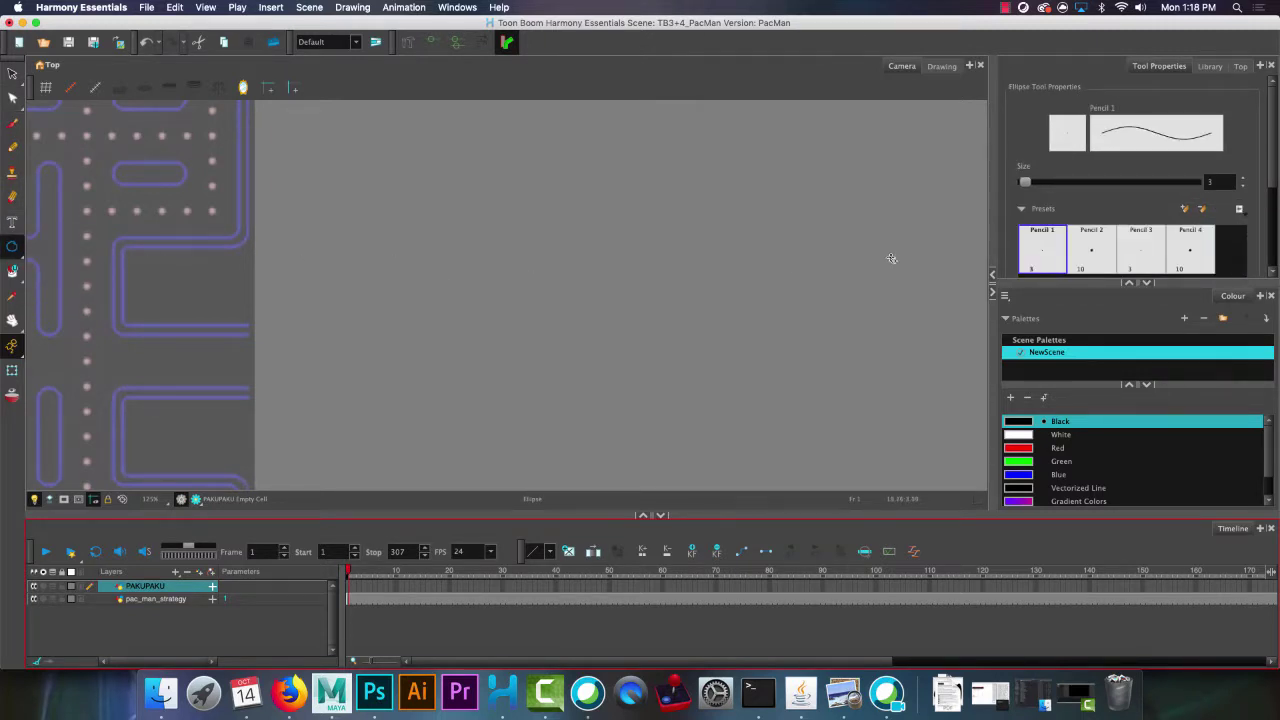
{"action": "scroll", "coordinate": [1129, 463], "scroll_direction": "down", "scroll_amount": 2}
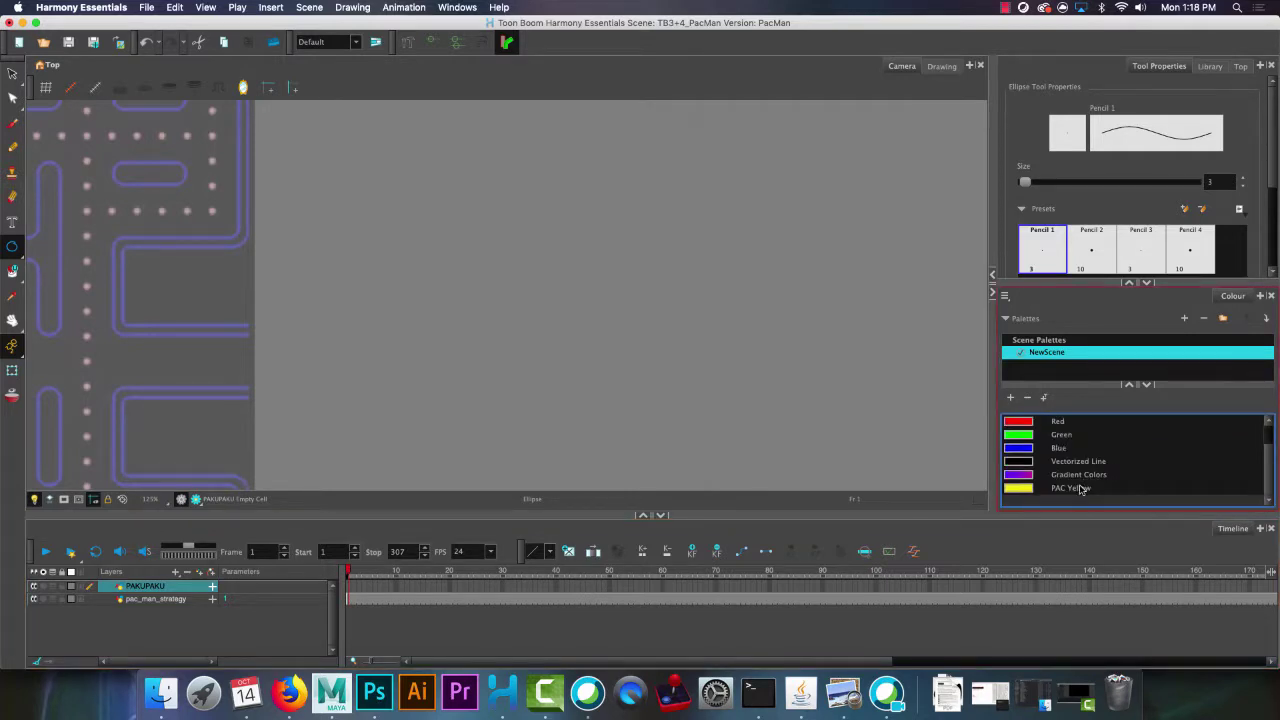
{"action": "left_click", "coordinate": [1081, 488]}
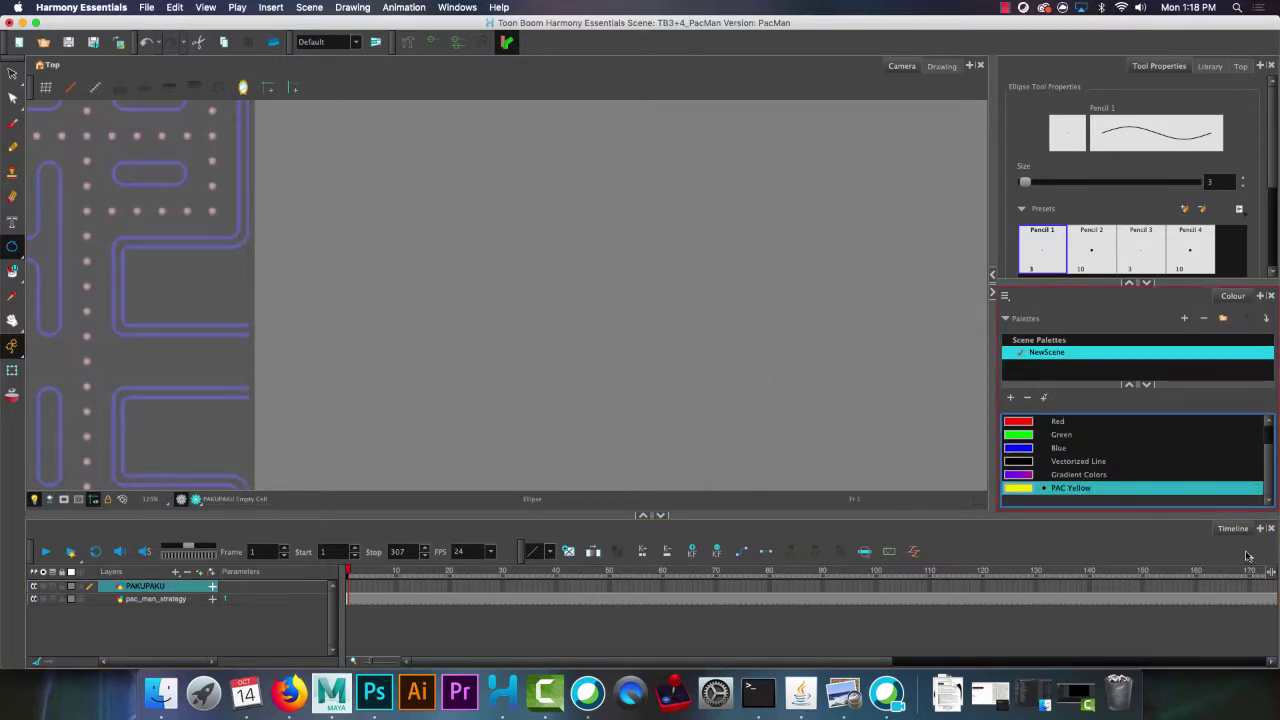
{"action": "left_click", "coordinate": [1080, 474]}
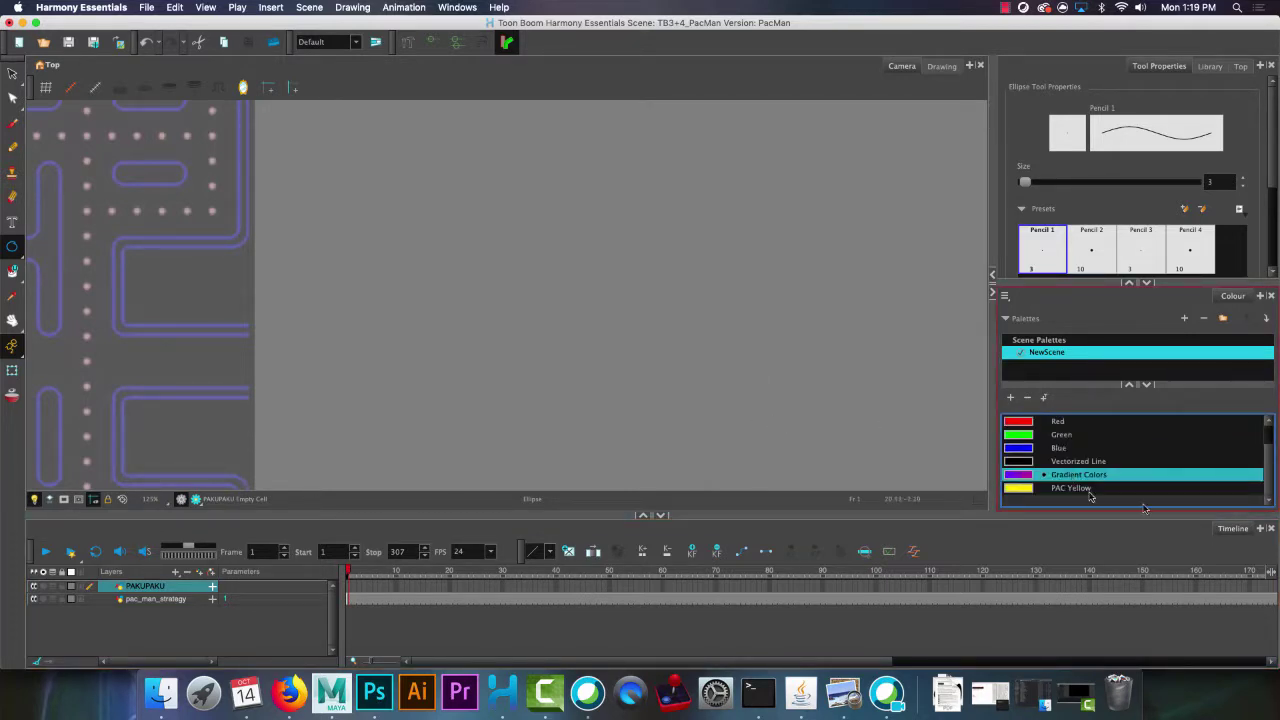
{"action": "right_click", "coordinate": [1097, 481]}
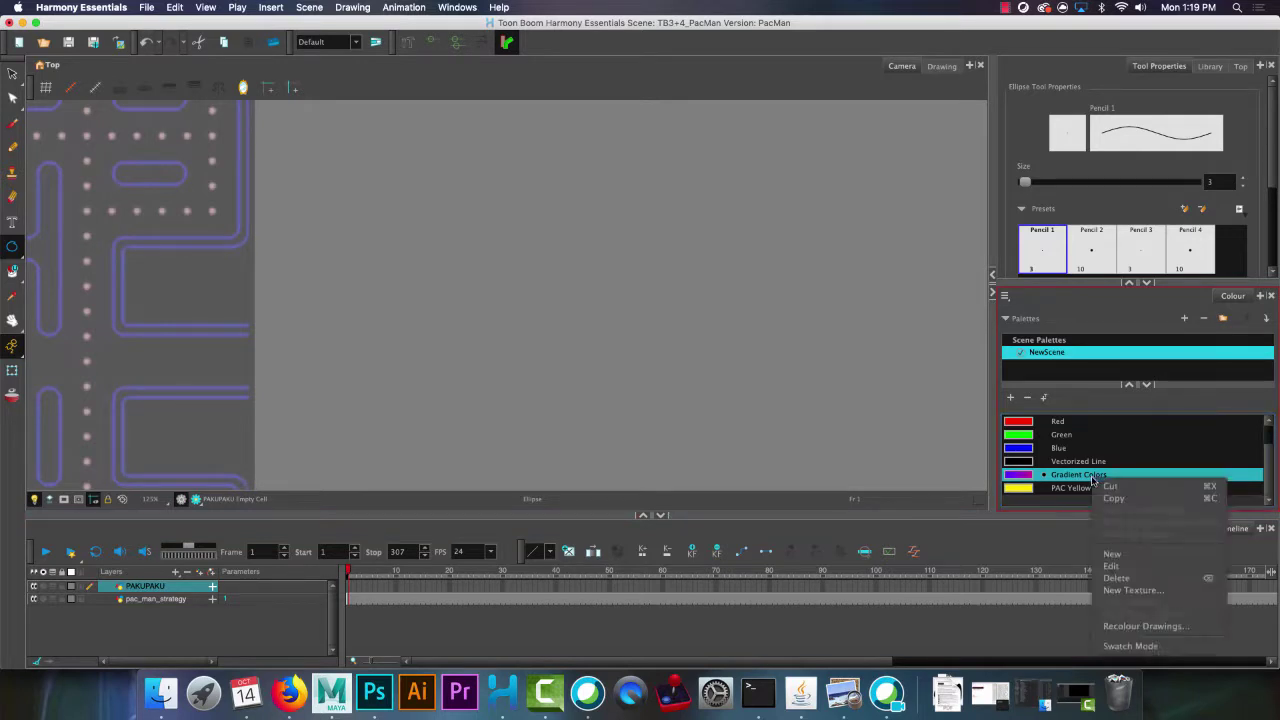
{"action": "left_click", "coordinate": [1111, 579]}
Draw a circle in the empty area beside the maze and recolour its outline with PAC Yellow.
{"action": "left_click_drag", "start_coordinate": [443, 214], "coordinate": [575, 345]}
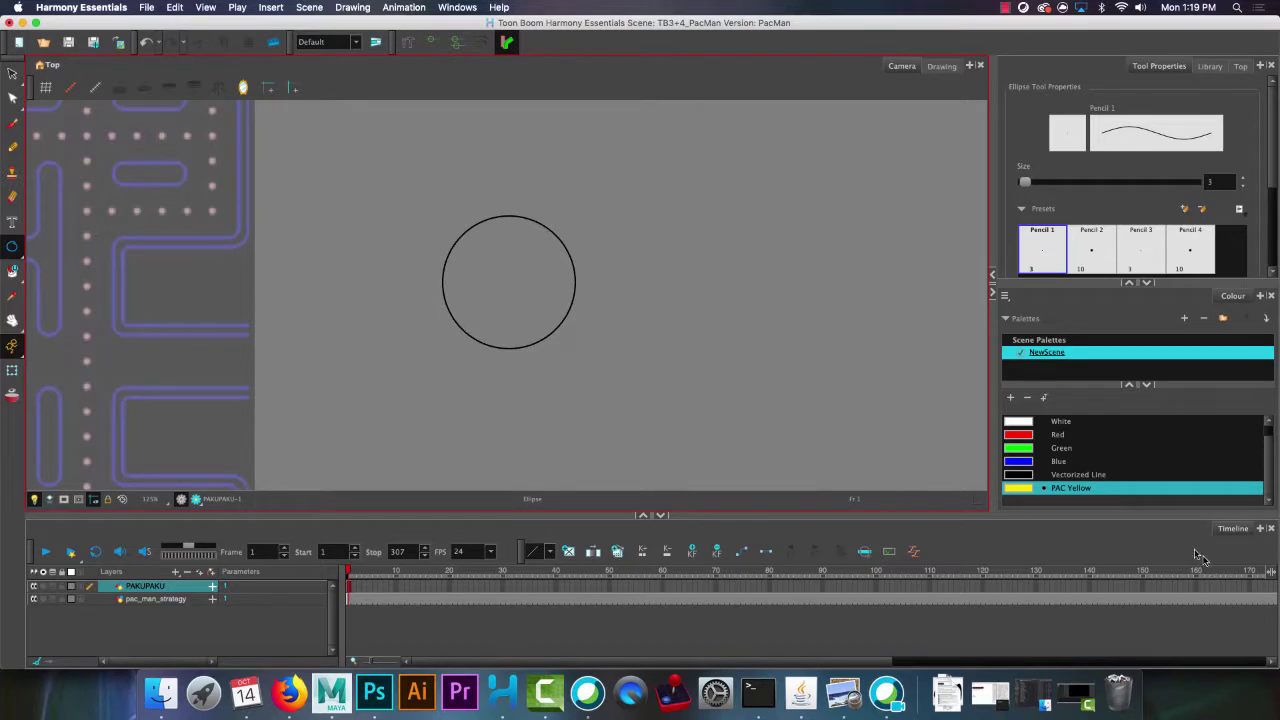
{"action": "left_click", "coordinate": [1083, 487]}
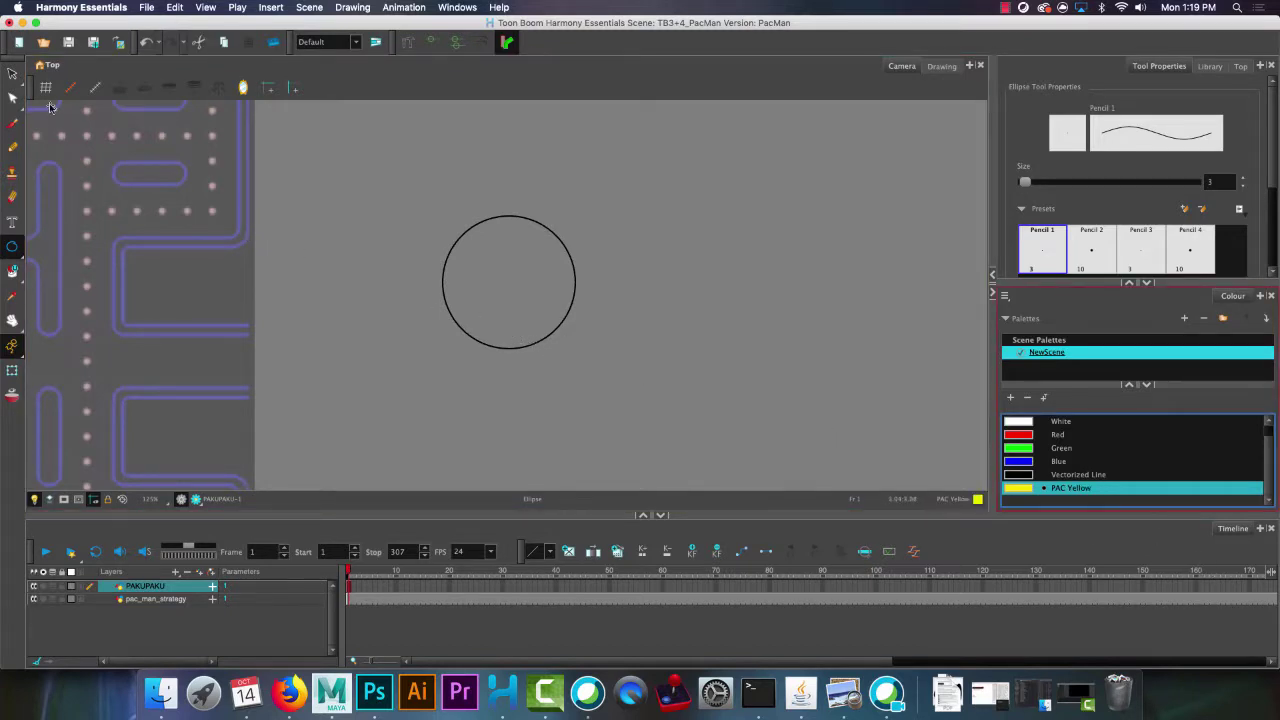
{"action": "key", "text": "alt+s"}
{"action": "mouse_move", "coordinate": [383, 197]}
{"action": "left_mouse_down"}
{"action": "mouse_move", "coordinate": [654, 420]}
{"action": "mouse_move", "coordinate": [666, 406]}
{"action": "left_mouse_up"}
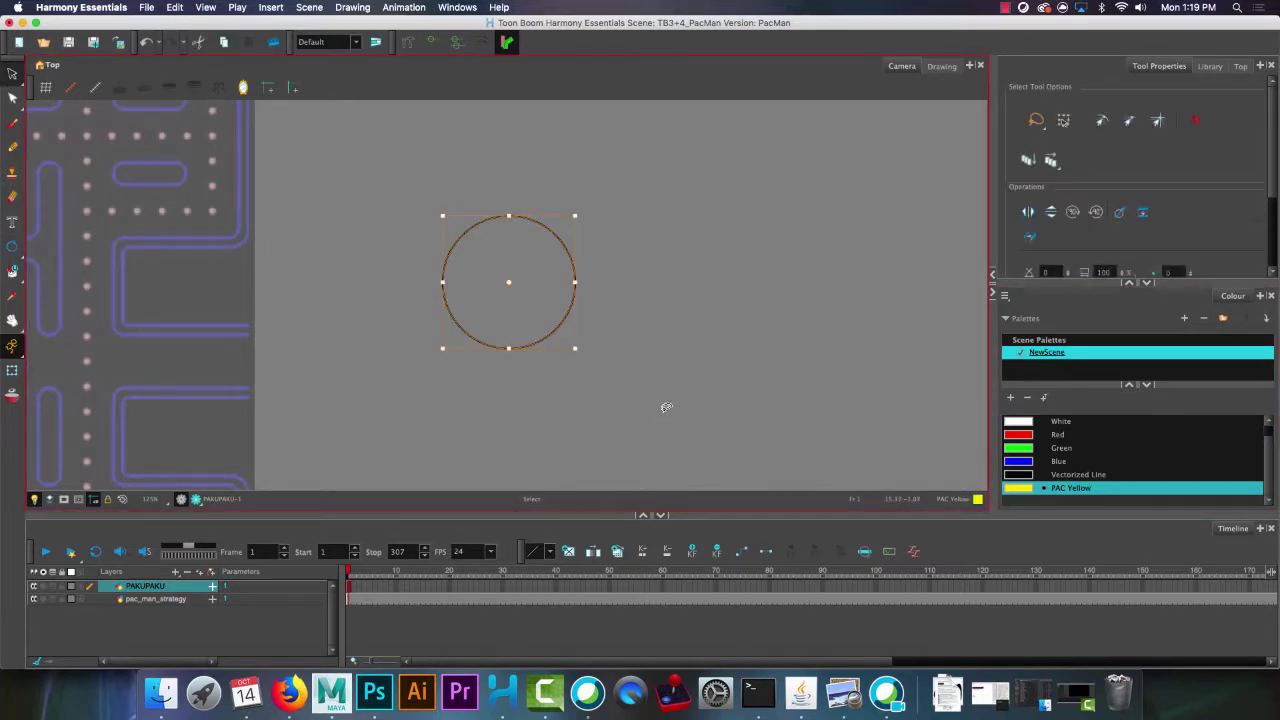
{"action": "left_click", "coordinate": [1052, 490]}
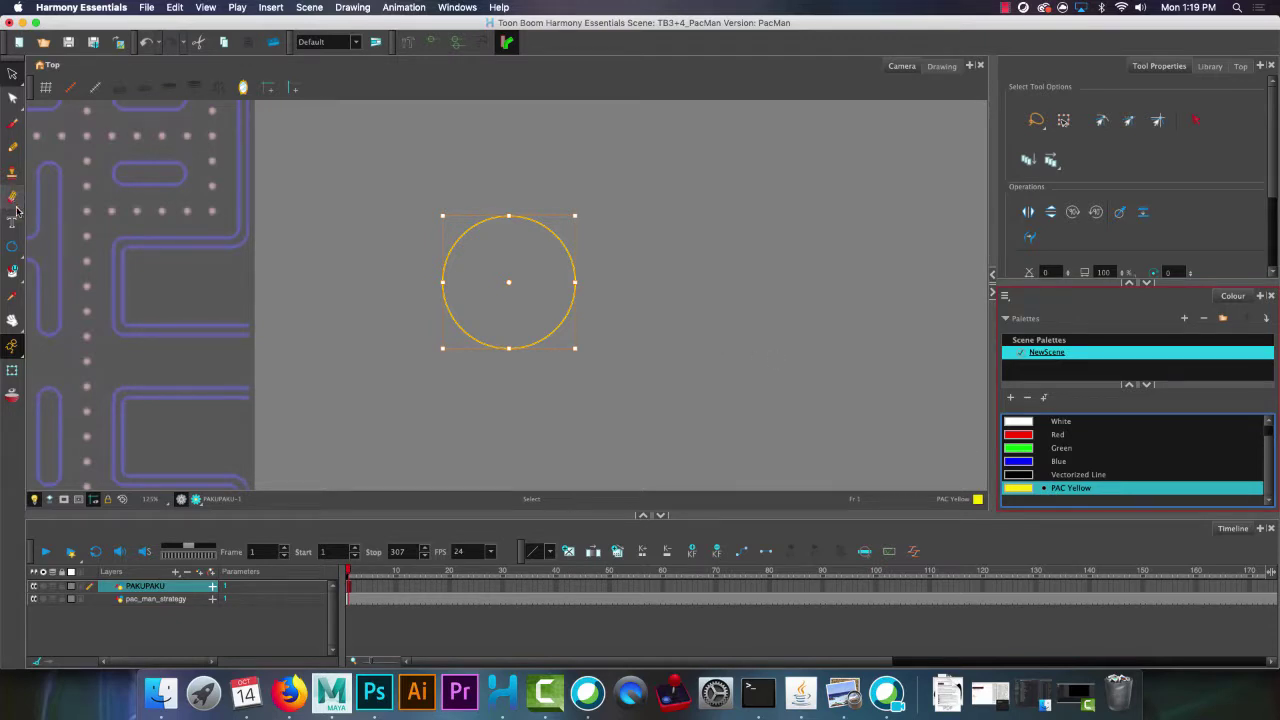
Fill the inside of the circle with PAC Yellow using the Paint tool.
{"action": "left_click", "coordinate": [12, 270]}
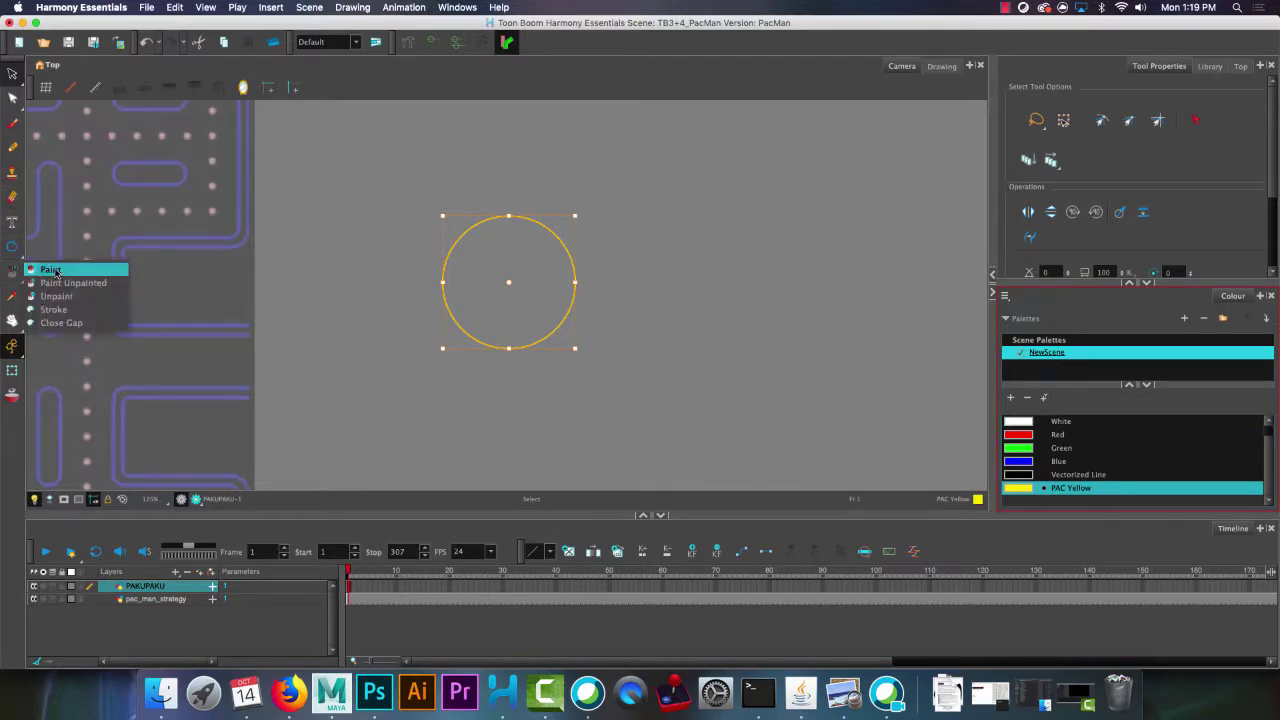
{"action": "left_click", "coordinate": [50, 263]}
{"action": "left_click", "coordinate": [530, 269]}
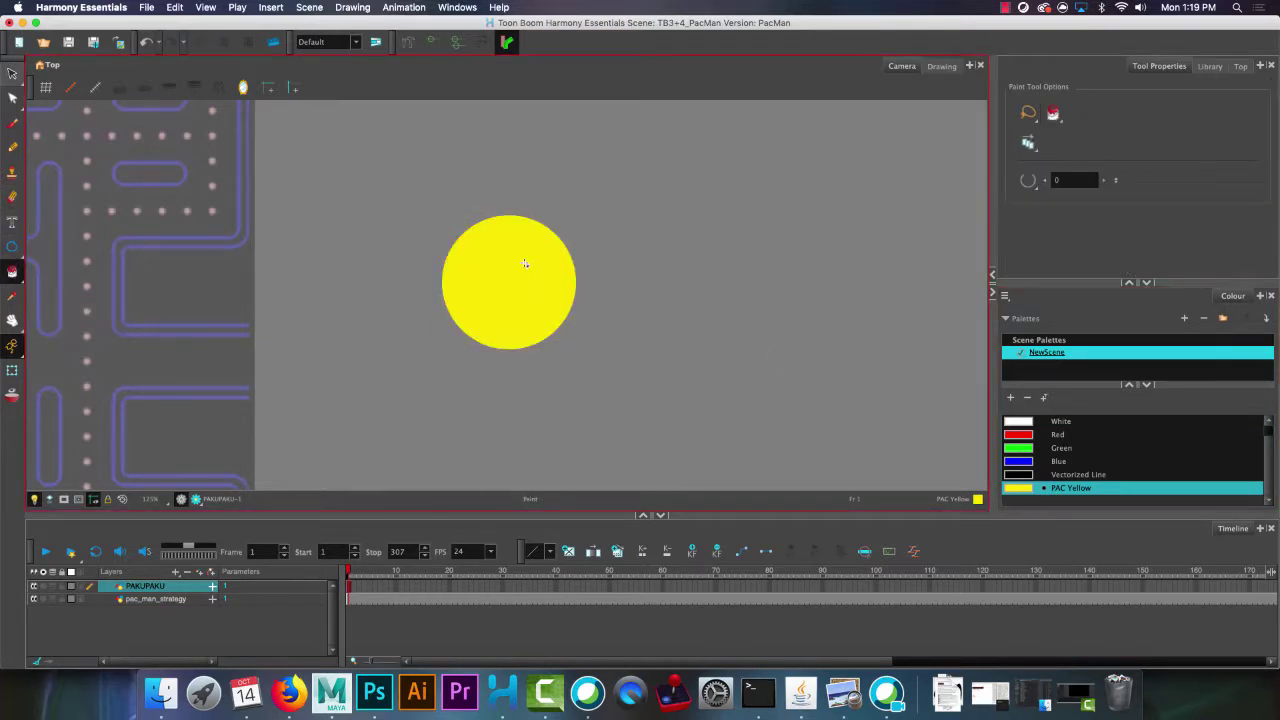
Extend the exposure of the circle drawing on the PAKUPAKU layer through frame 5.
{"action": "left_click", "coordinate": [12, 198]}
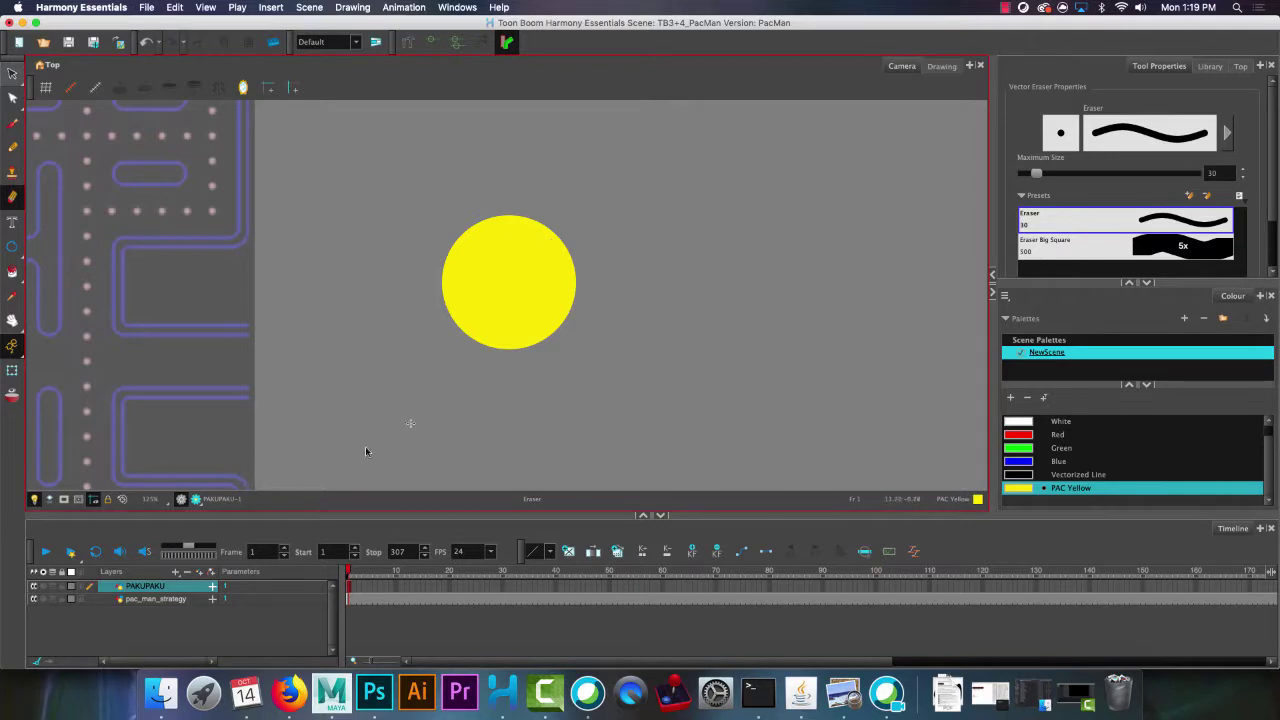
{"action": "scroll", "coordinate": [505, 244], "scroll_direction": "up", "scroll_amount": 3}
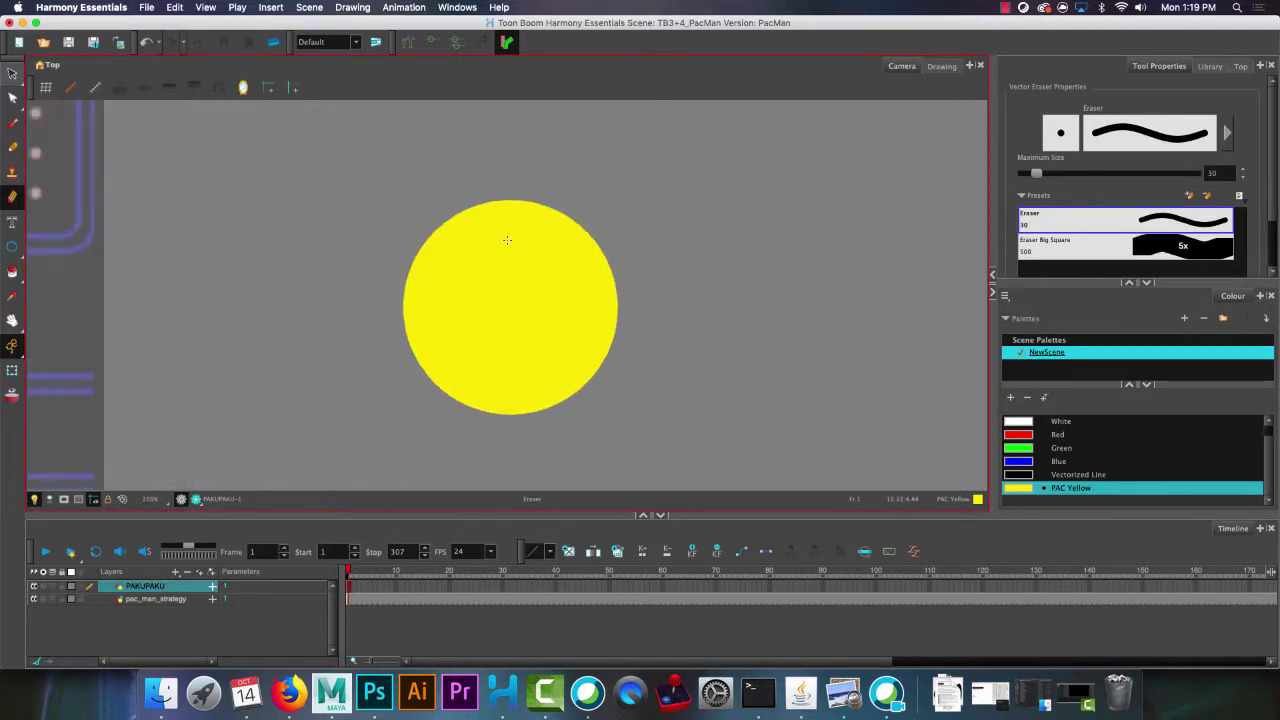
{"action": "scroll", "coordinate": [505, 244], "scroll_direction": "down", "scroll_amount": 1}
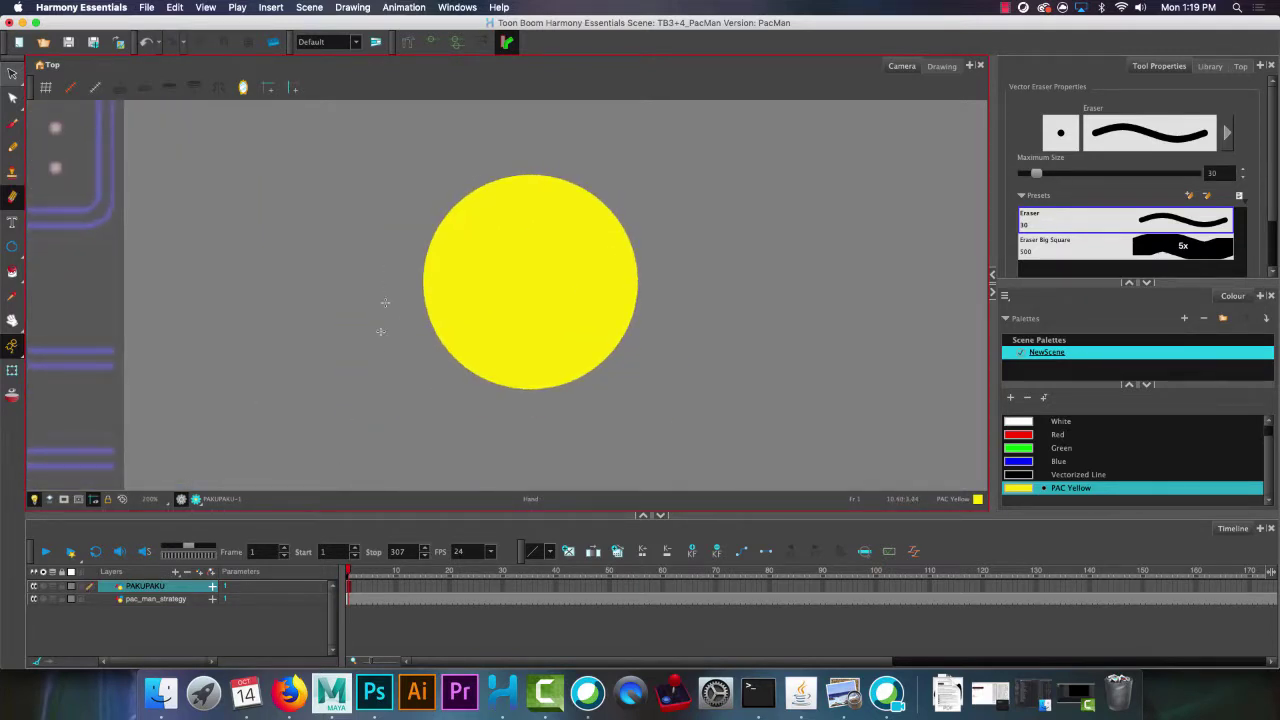
{"action": "left_click", "coordinate": [369, 589]}
{"action": "right_click", "coordinate": [369, 589]}
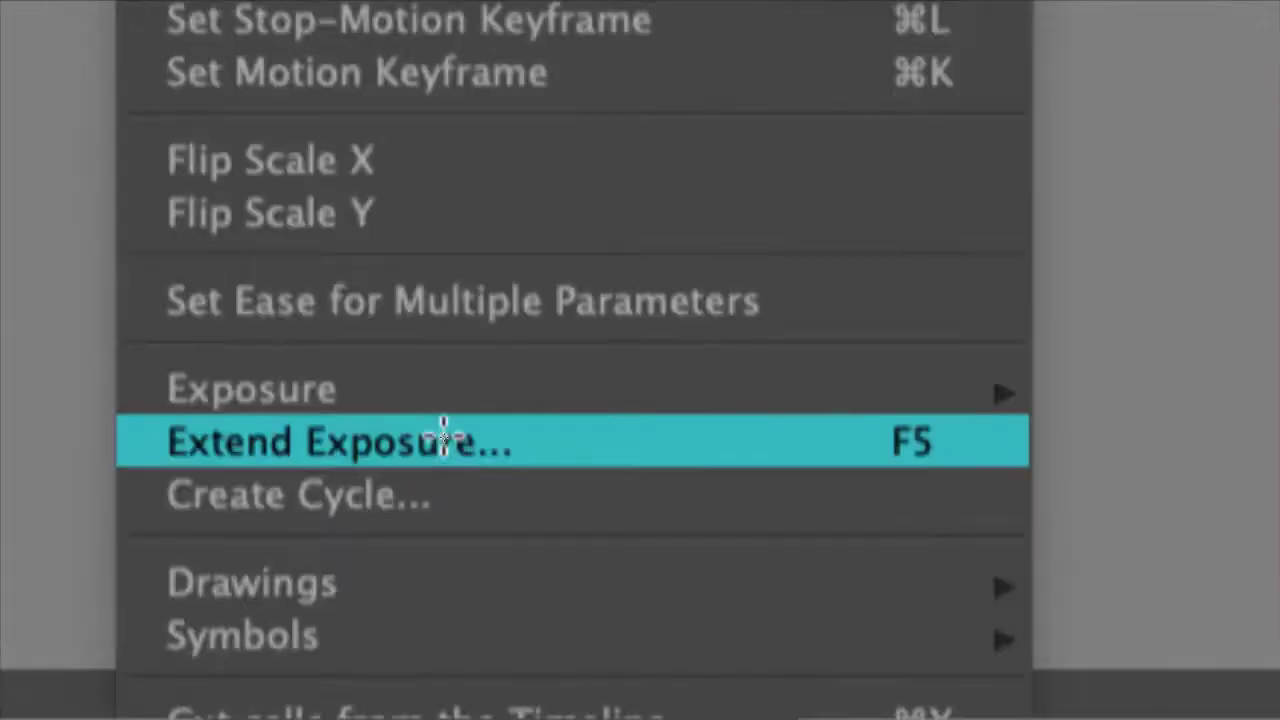
{"action": "left_click", "coordinate": [447, 443]}
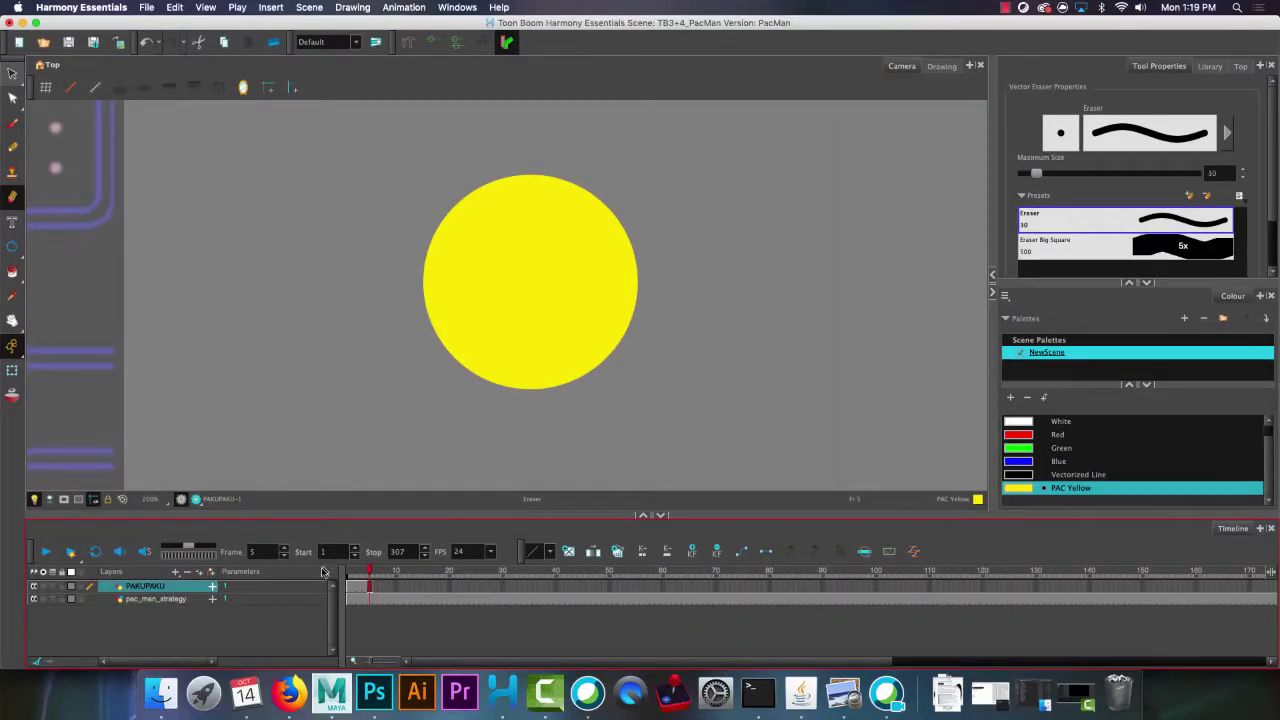
Copy the yellow circle from frame 5 and paste it as a drawing into frame 6 of the PAKUPAKU layer.
{"action": "left_click", "coordinate": [410, 610]}
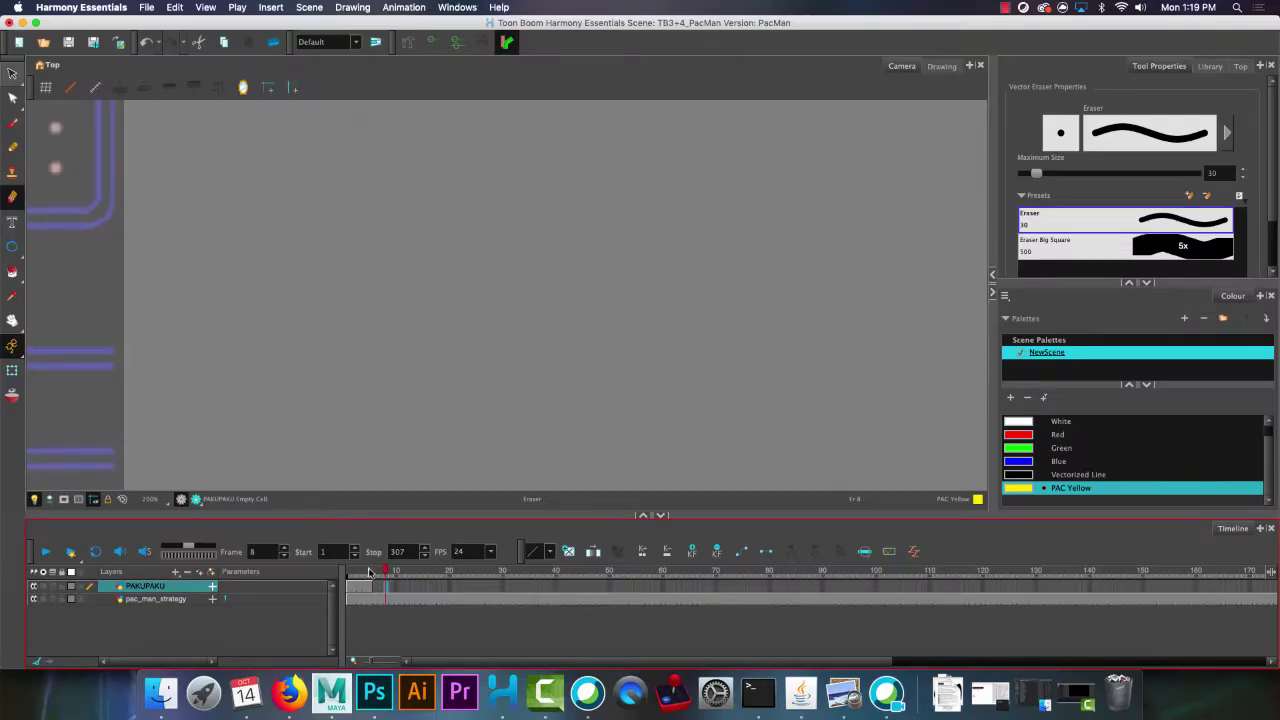
{"action": "left_click", "coordinate": [440, 574]}
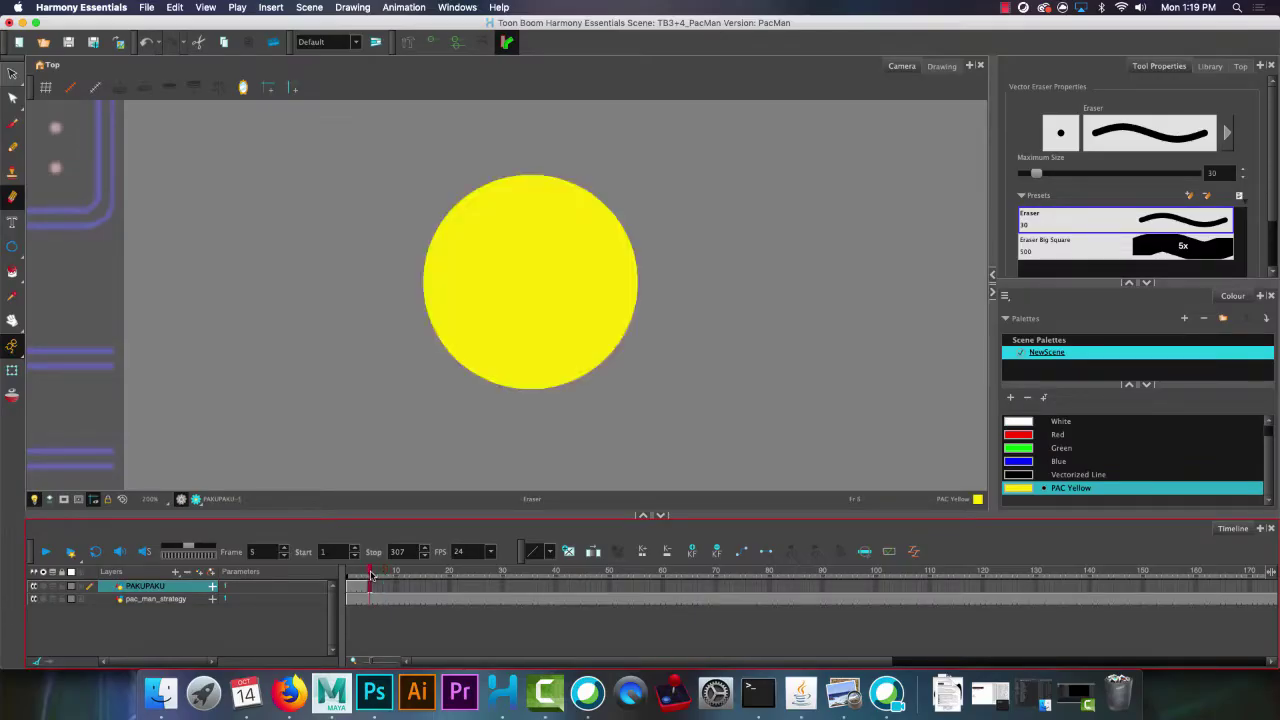
{"action": "left_click", "coordinate": [12, 73]}
{"action": "mouse_move", "coordinate": [590, 143]}
{"action": "left_mouse_down"}
{"action": "mouse_move", "coordinate": [372, 180]}
{"action": "mouse_move", "coordinate": [528, 426]}
{"action": "mouse_move", "coordinate": [767, 297]}
{"action": "mouse_move", "coordinate": [585, 140]}
{"action": "left_mouse_up"}
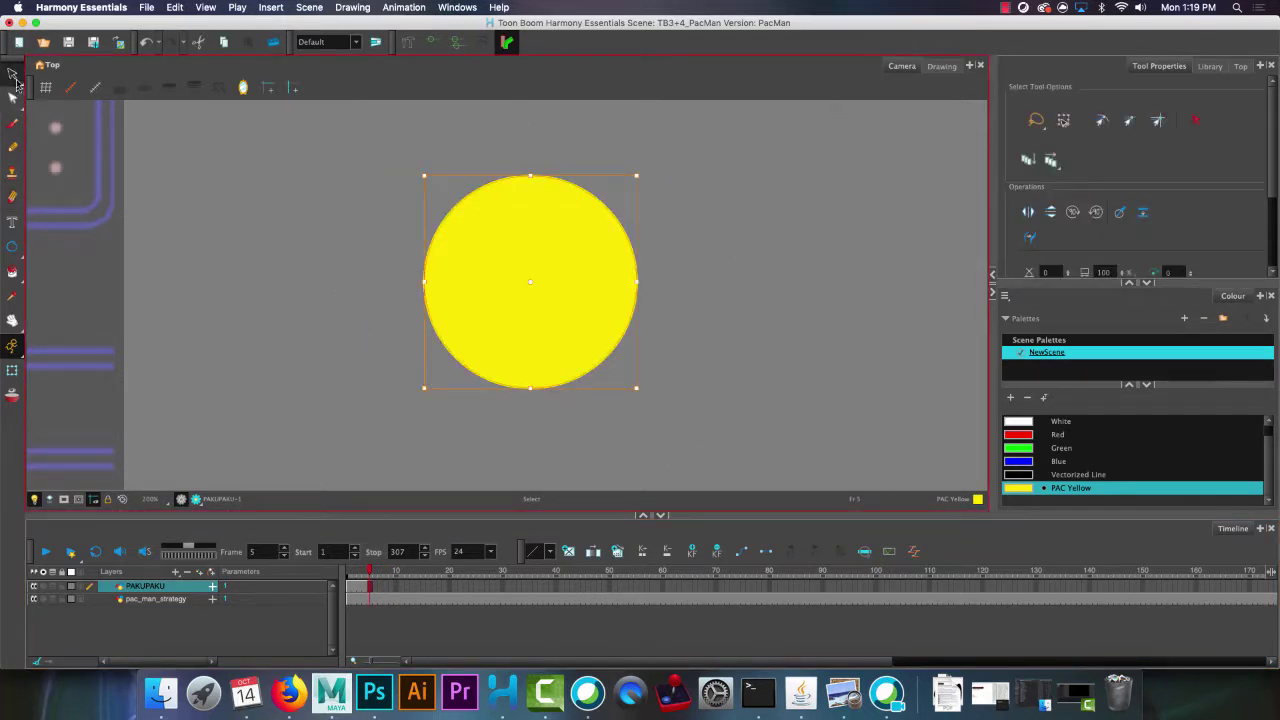
{"action": "key", "text": "super+c"}
{"action": "left_click", "coordinate": [375, 587]}
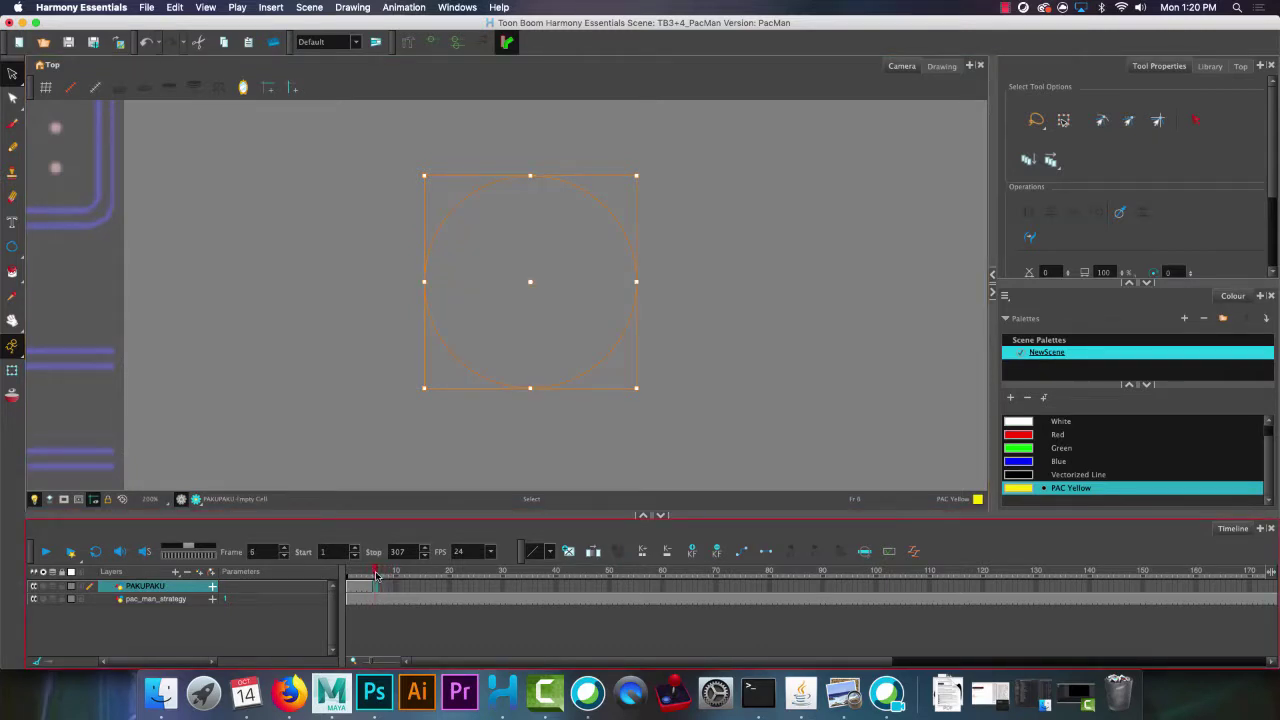
{"action": "left_click", "coordinate": [786, 262]}
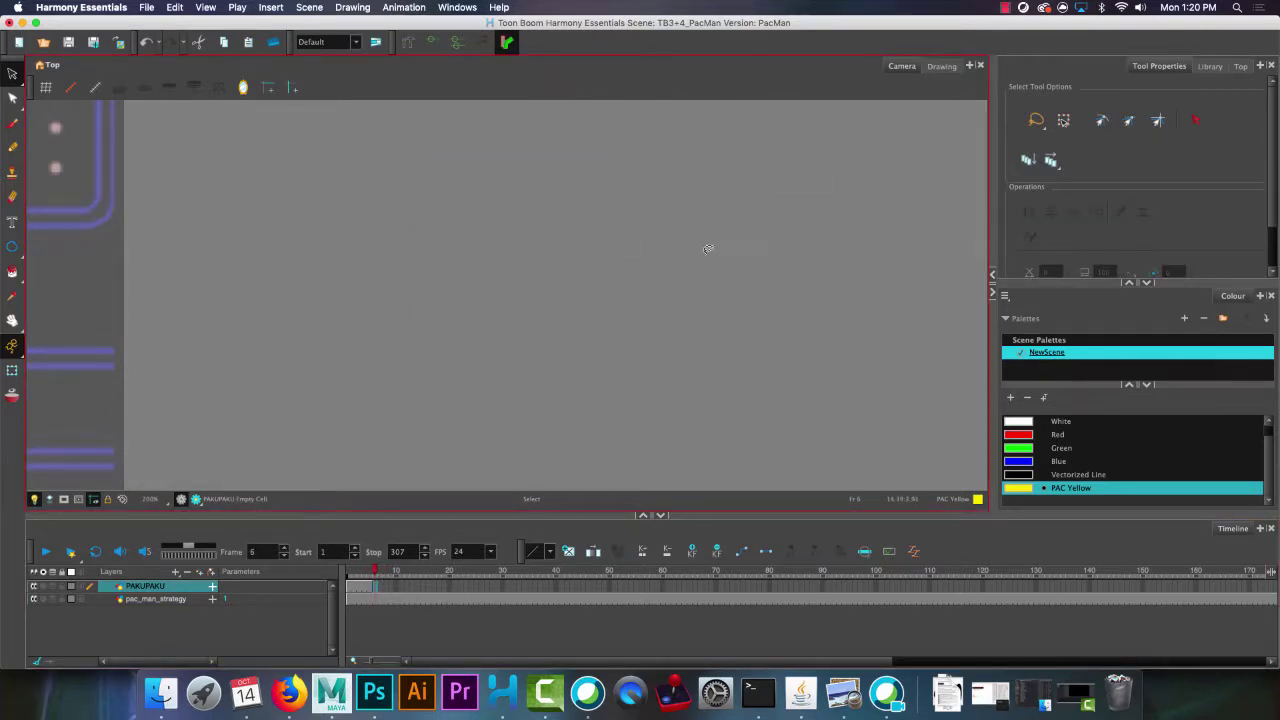
{"action": "key", "text": "ctrl+v"}
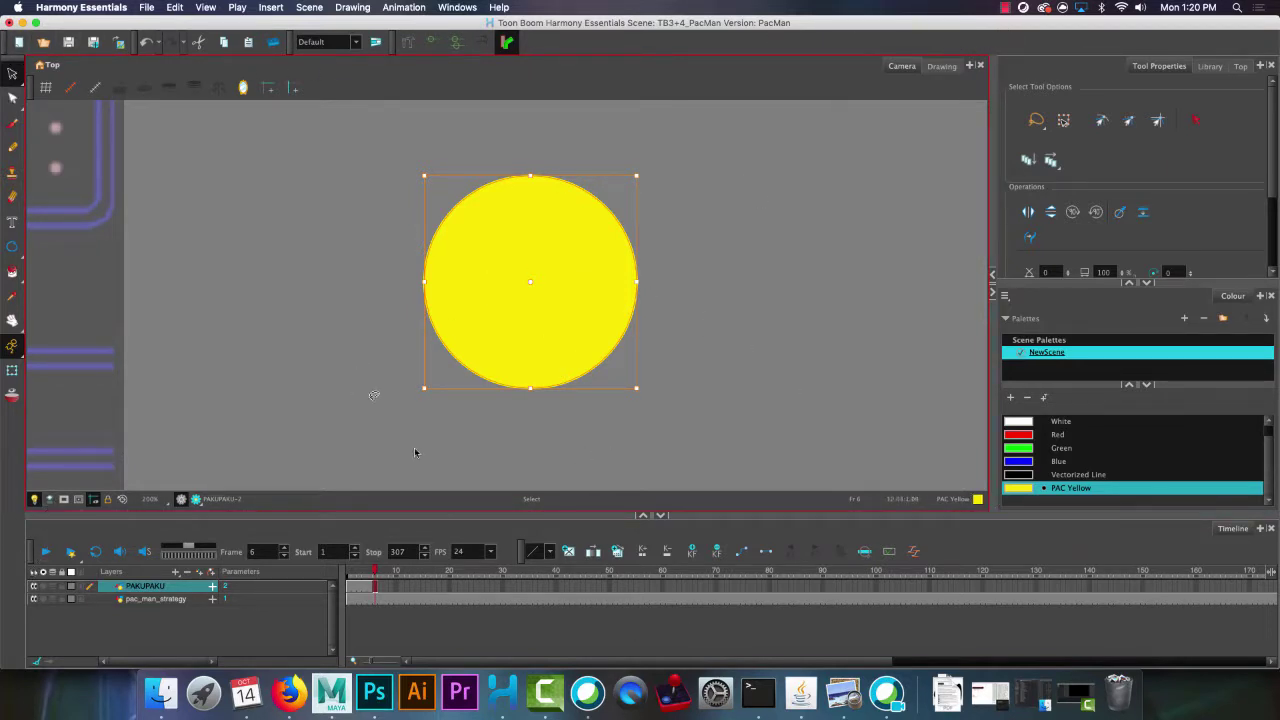
{"action": "left_click", "coordinate": [350, 527]}
{"action": "left_click", "coordinate": [762, 191]}
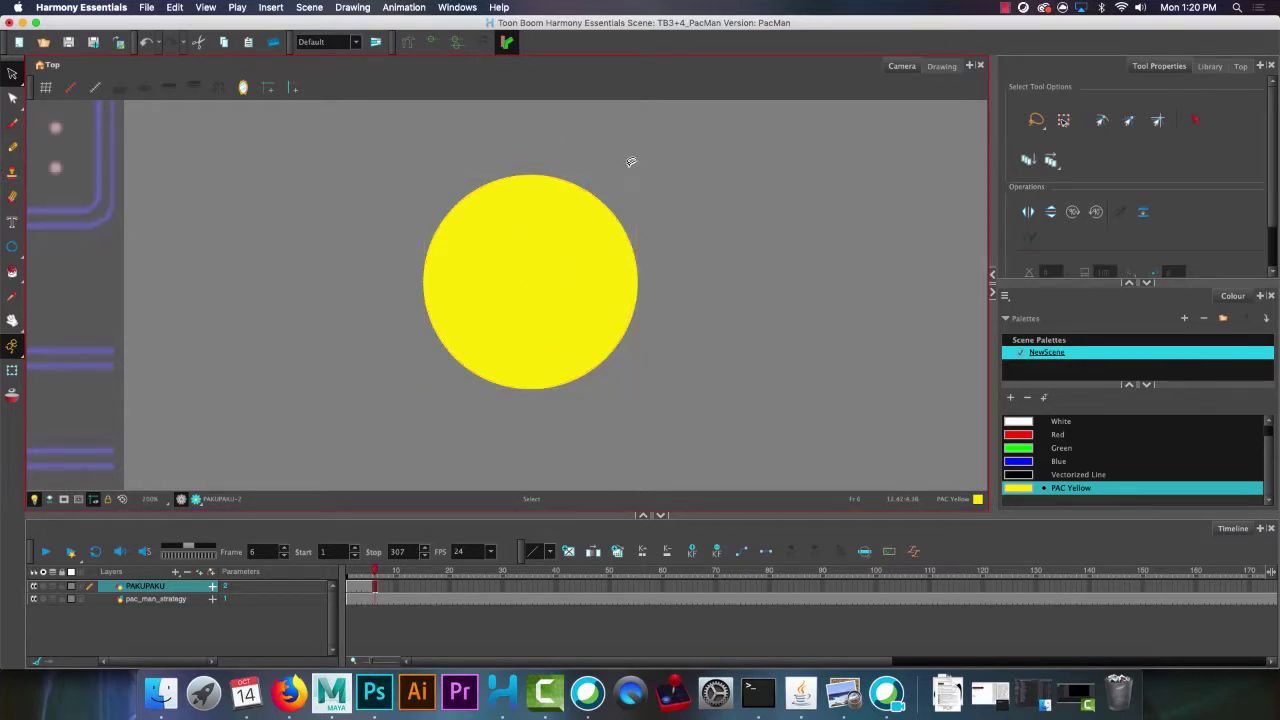
Delete the pasted circle from frame 6 of the PAKUPAKU layer and clear that frame's cell.
{"action": "mouse_move", "coordinate": [620, 159]}
{"action": "left_mouse_down"}
{"action": "mouse_move", "coordinate": [634, 456]}
{"action": "mouse_move", "coordinate": [612, 145]}
{"action": "left_mouse_up"}
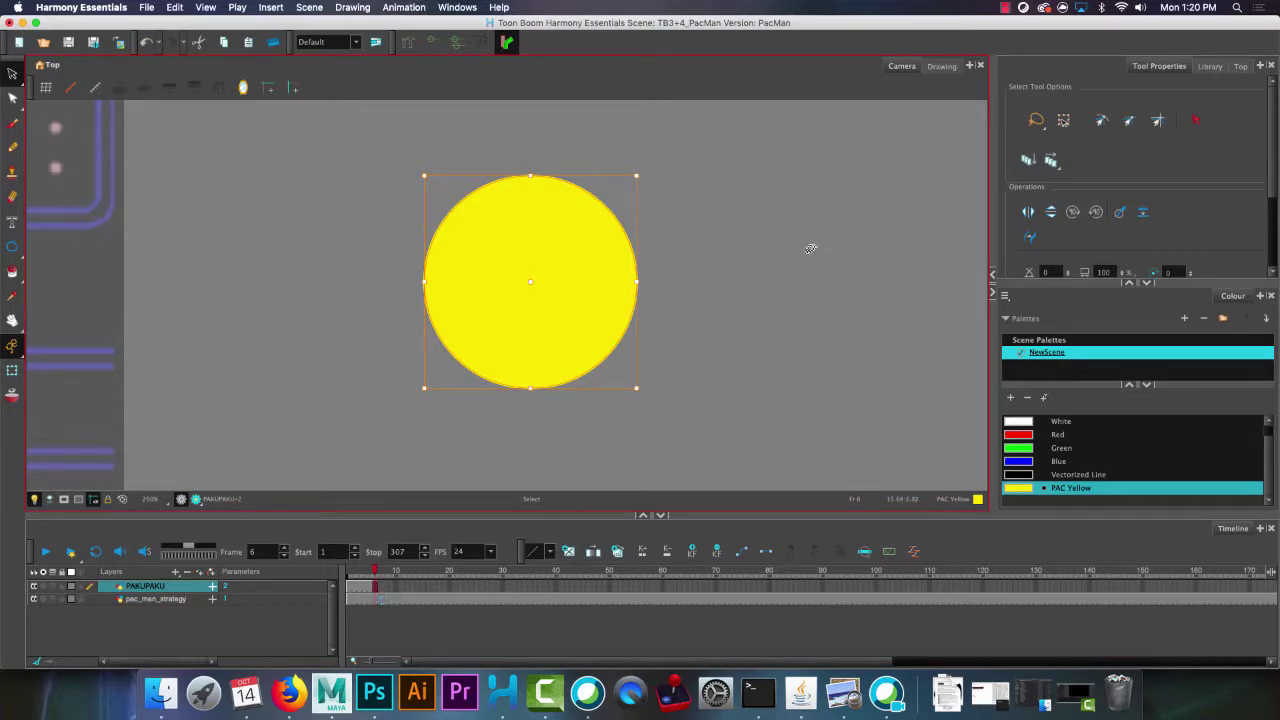
{"action": "left_click_drag", "start_coordinate": [815, 256], "coordinate": [815, 259]}
{"action": "key", "text": "ctrl+z"}
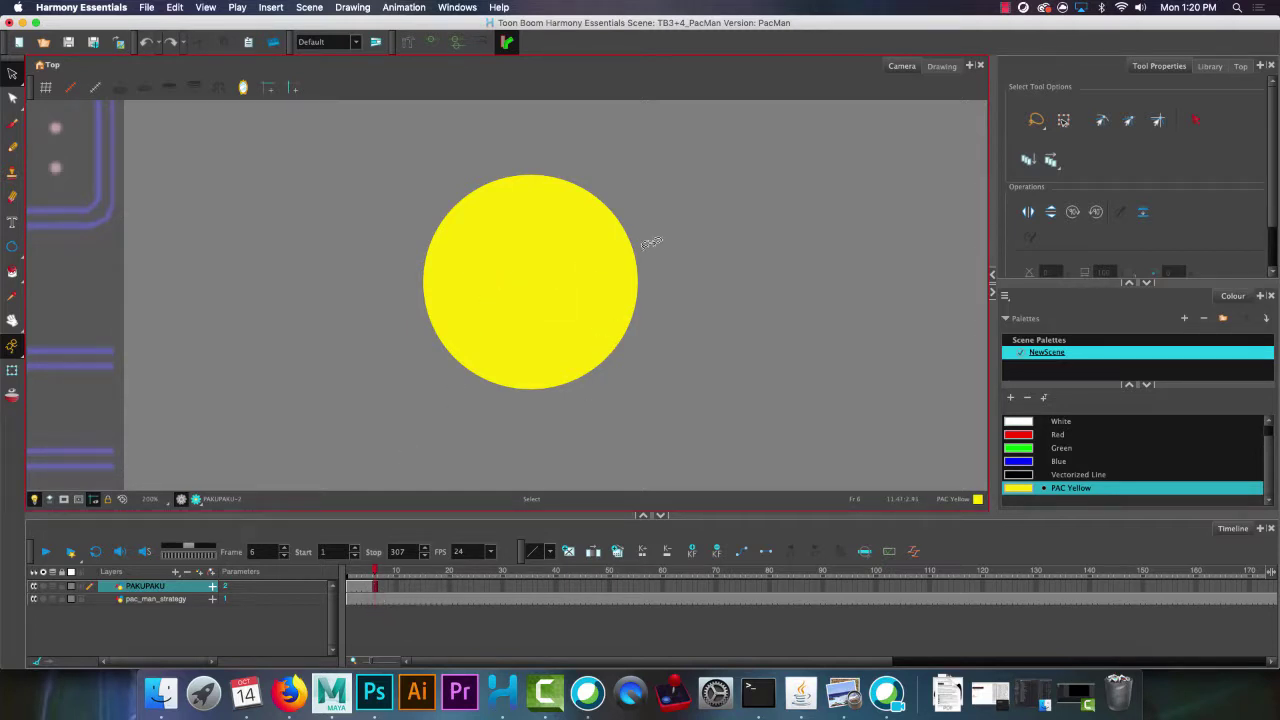
{"action": "mouse_move", "coordinate": [650, 245]}
{"action": "left_mouse_down"}
{"action": "mouse_move", "coordinate": [567, 218]}
{"action": "mouse_move", "coordinate": [245, 361]}
{"action": "left_mouse_up"}
{"action": "key", "text": "Delete"}
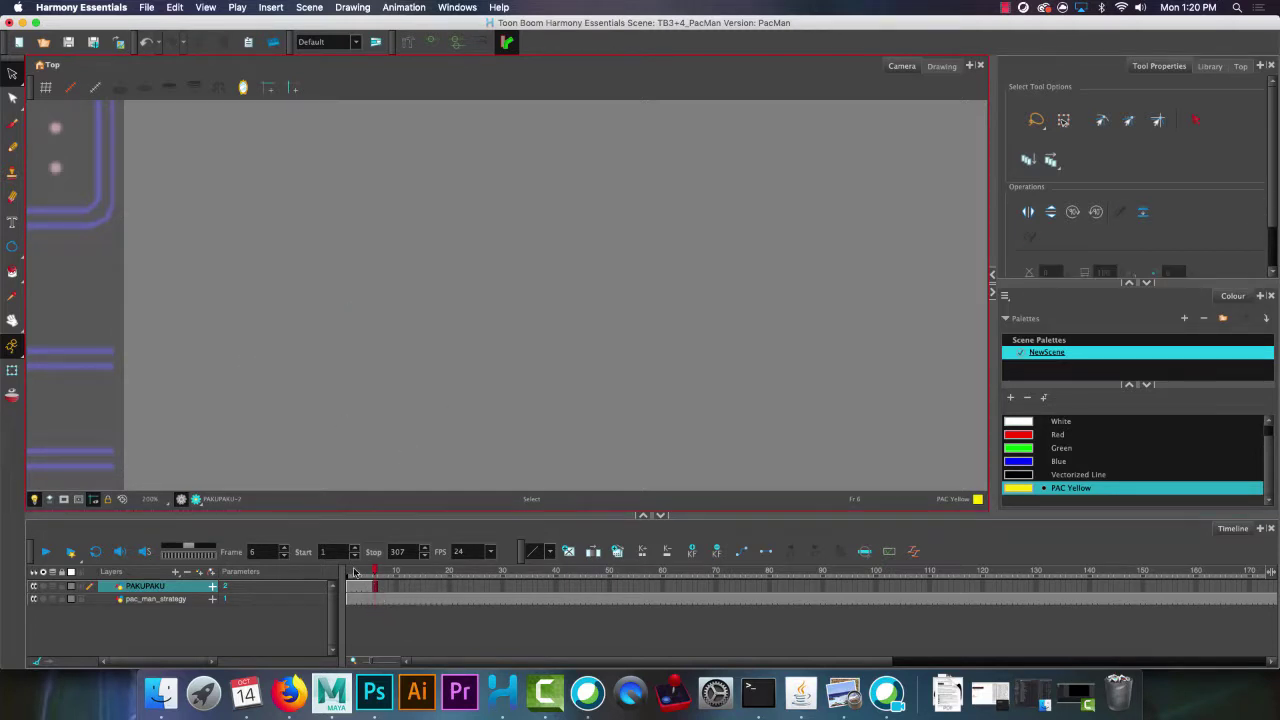
{"action": "left_click", "coordinate": [371, 591]}
{"action": "left_click", "coordinate": [375, 587]}
{"action": "key", "text": "Delete"}
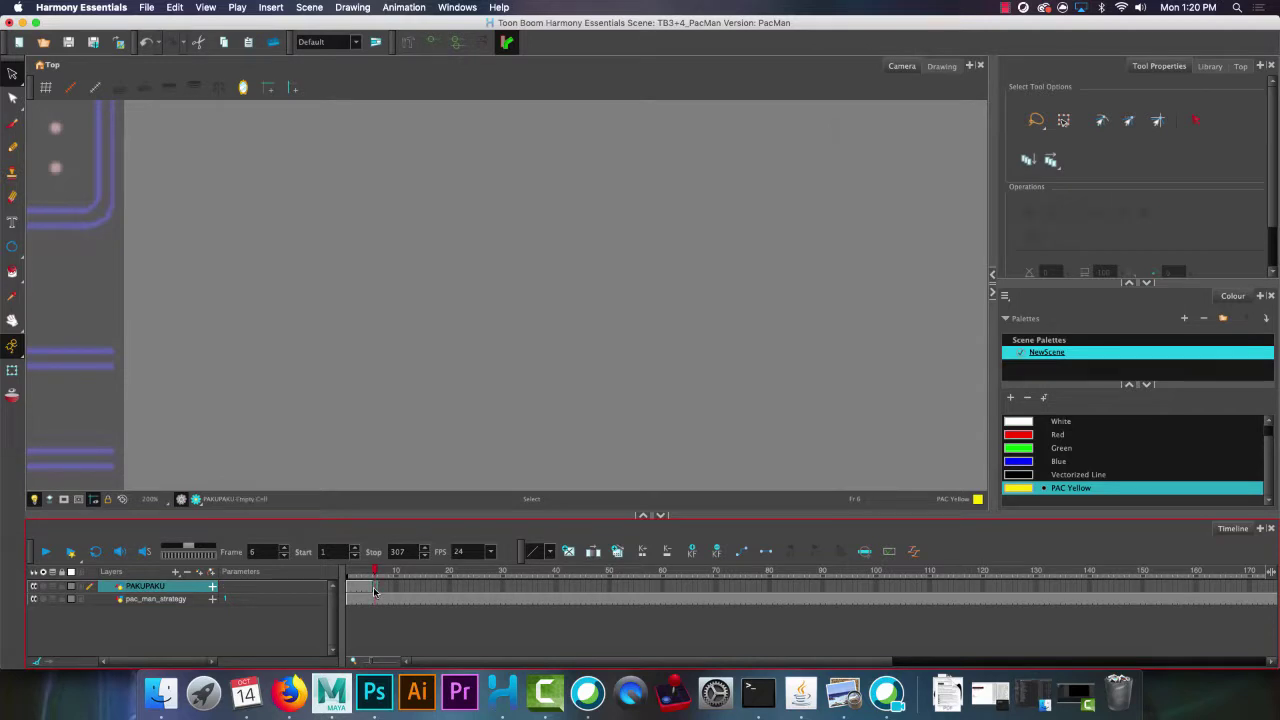
Copy the yellow circle artwork from frame 5 and paste it into the empty frame 6 of the PAKUPAKU layer.
{"action": "left_click", "coordinate": [370, 591]}
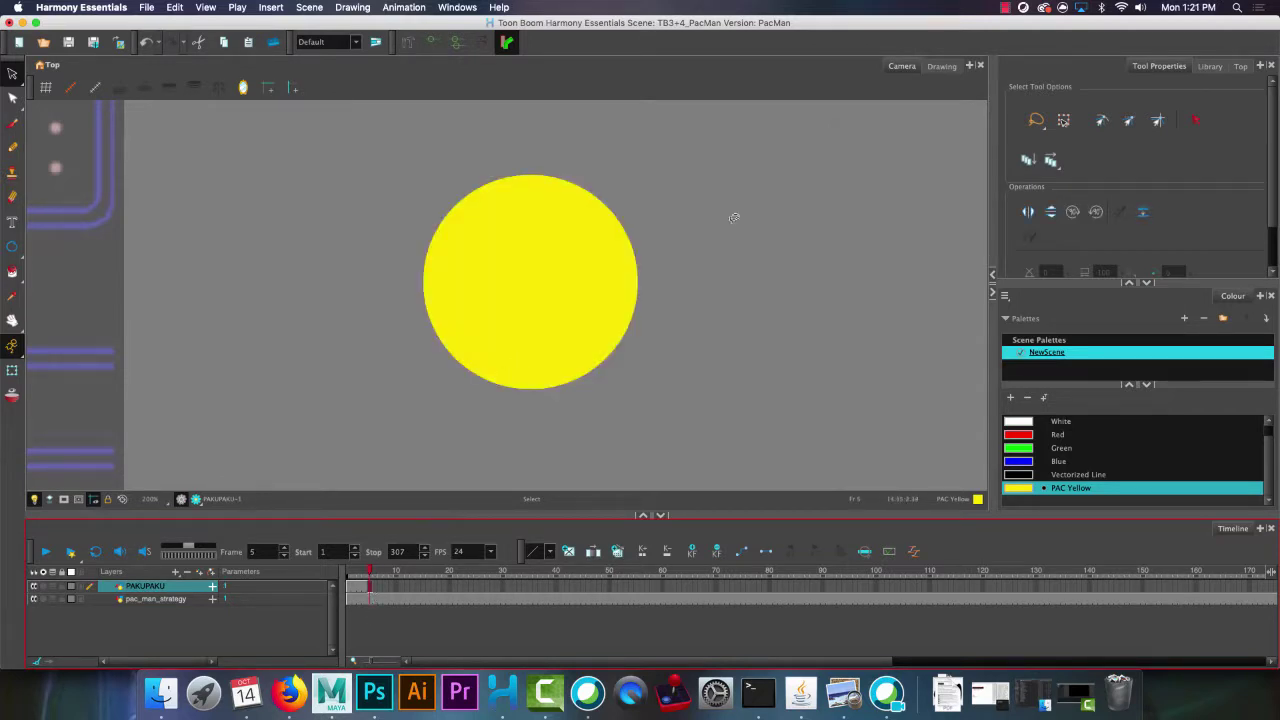
{"action": "mouse_move", "coordinate": [715, 185]}
{"action": "left_mouse_down"}
{"action": "mouse_move", "coordinate": [371, 371]}
{"action": "mouse_move", "coordinate": [687, 151]}
{"action": "left_mouse_up"}
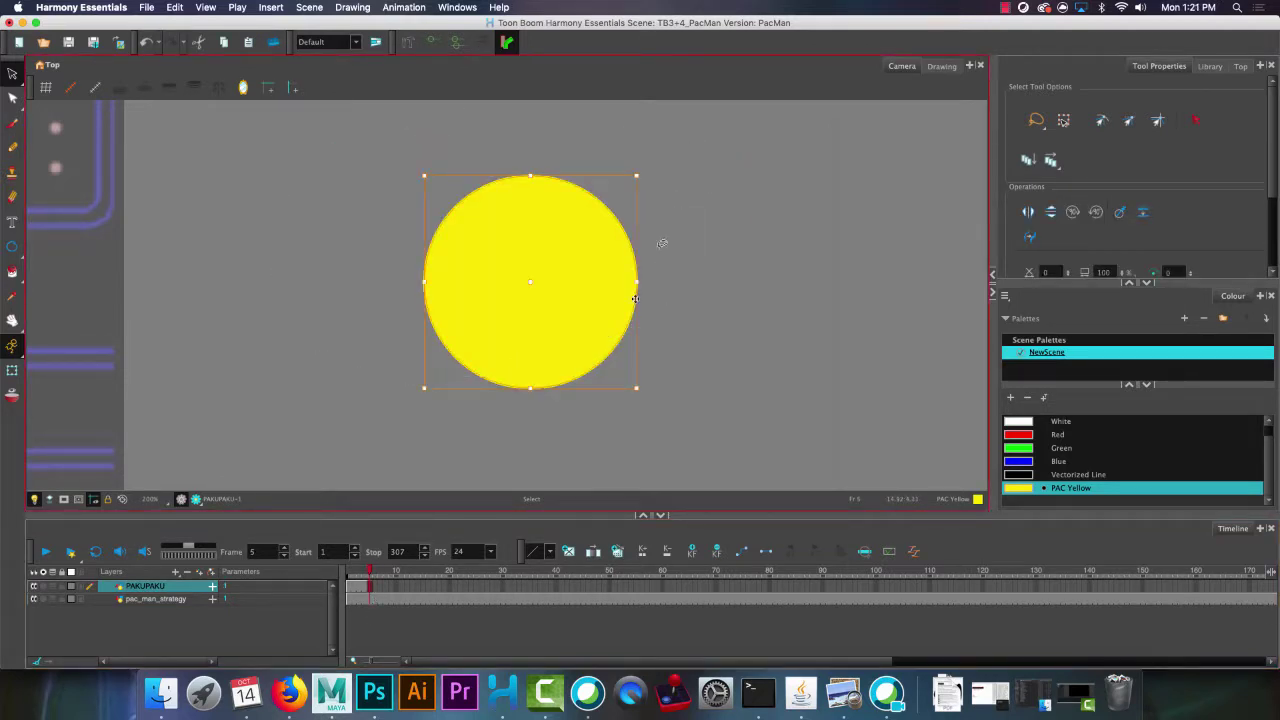
{"action": "left_click", "coordinate": [374, 588]}
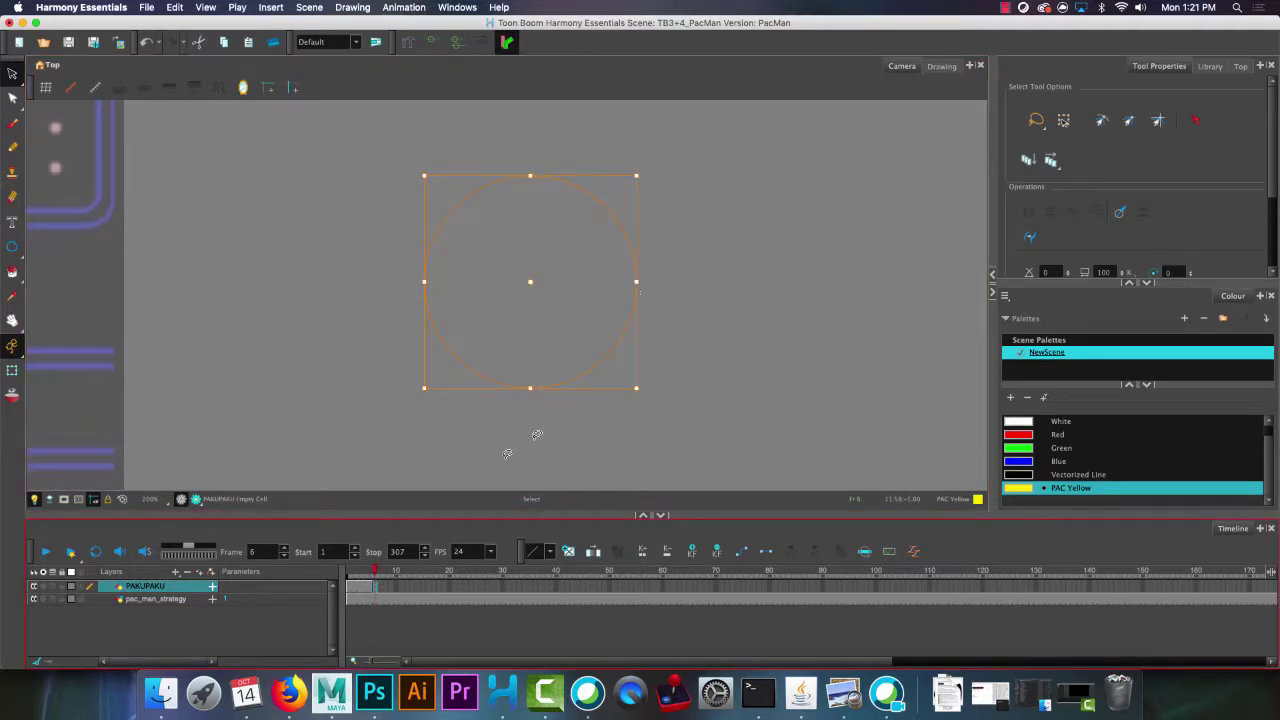
{"action": "key", "text": "ctrl+v"}
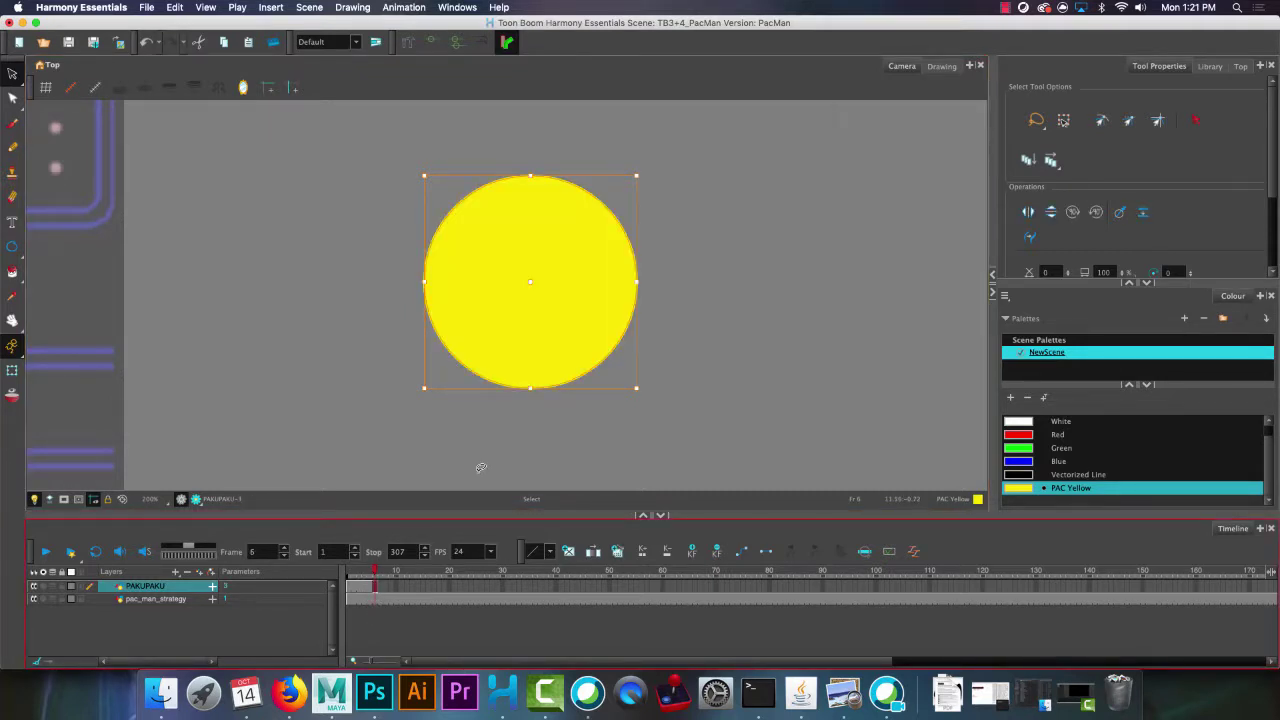
{"action": "left_click", "coordinate": [356, 291]}
Try a diagonal cut into the frame 6 circle with the Eraser, compare it with frame 3, and undo the cut.
{"action": "left_click", "coordinate": [12, 195]}
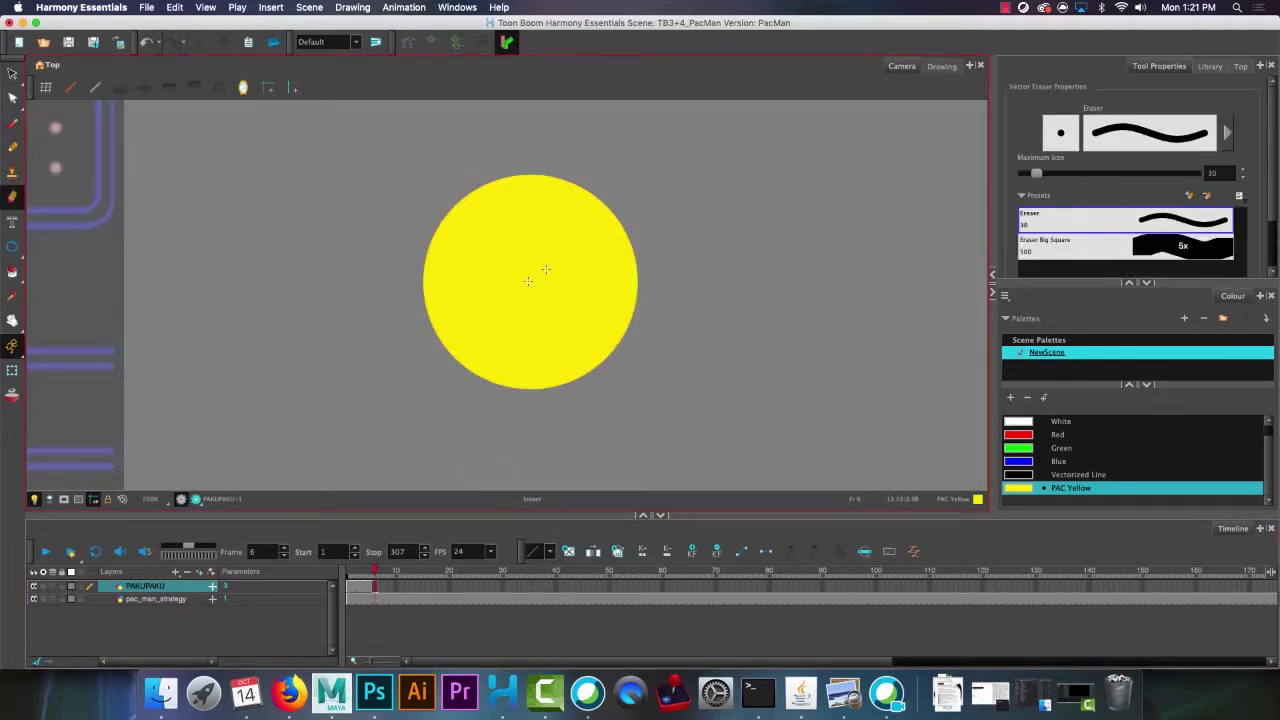
{"action": "left_click_drag", "start_coordinate": [626, 232], "coordinate": [500, 298]}
{"action": "left_click", "coordinate": [360, 588]}
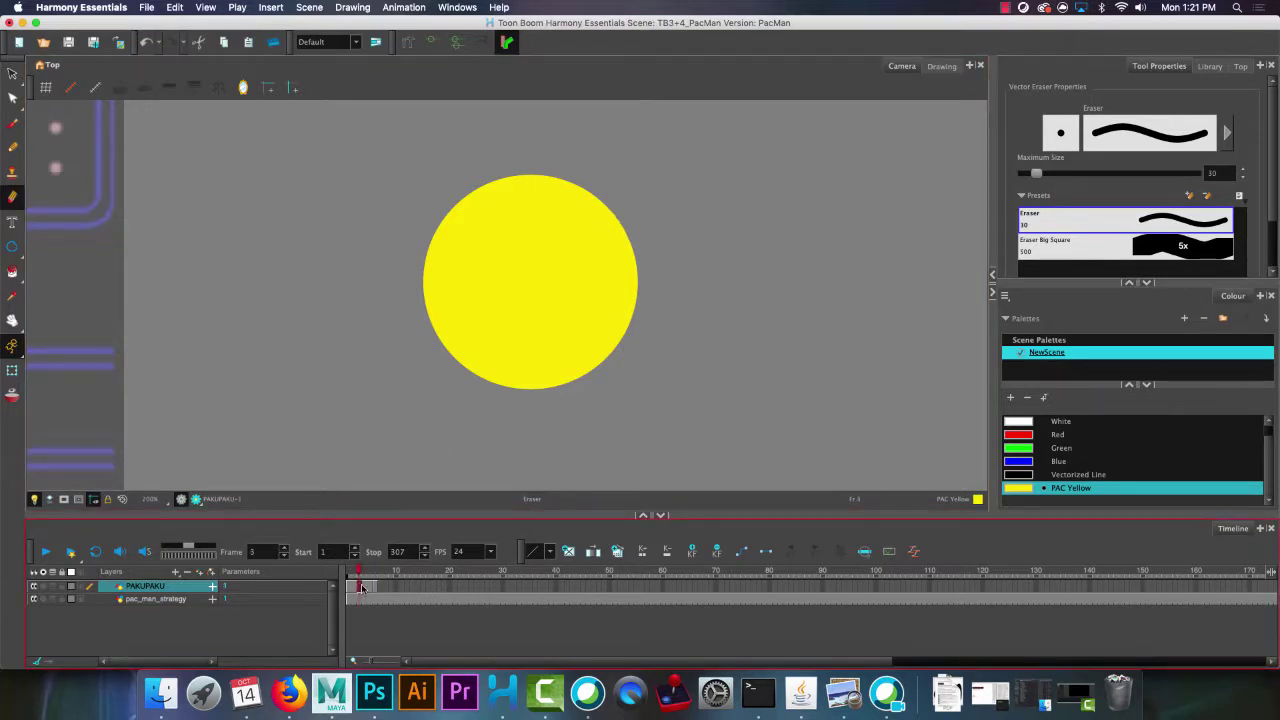
{"action": "left_click", "coordinate": [375, 590]}
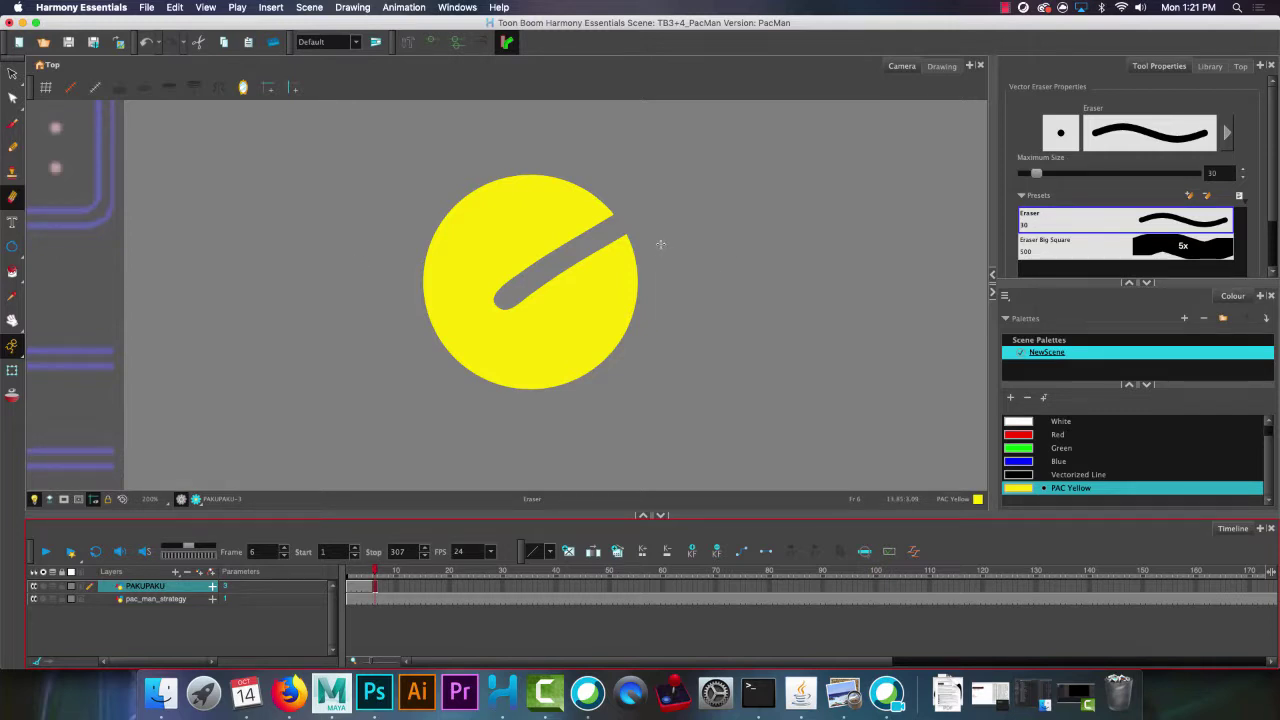
{"action": "key", "text": "super+z"}
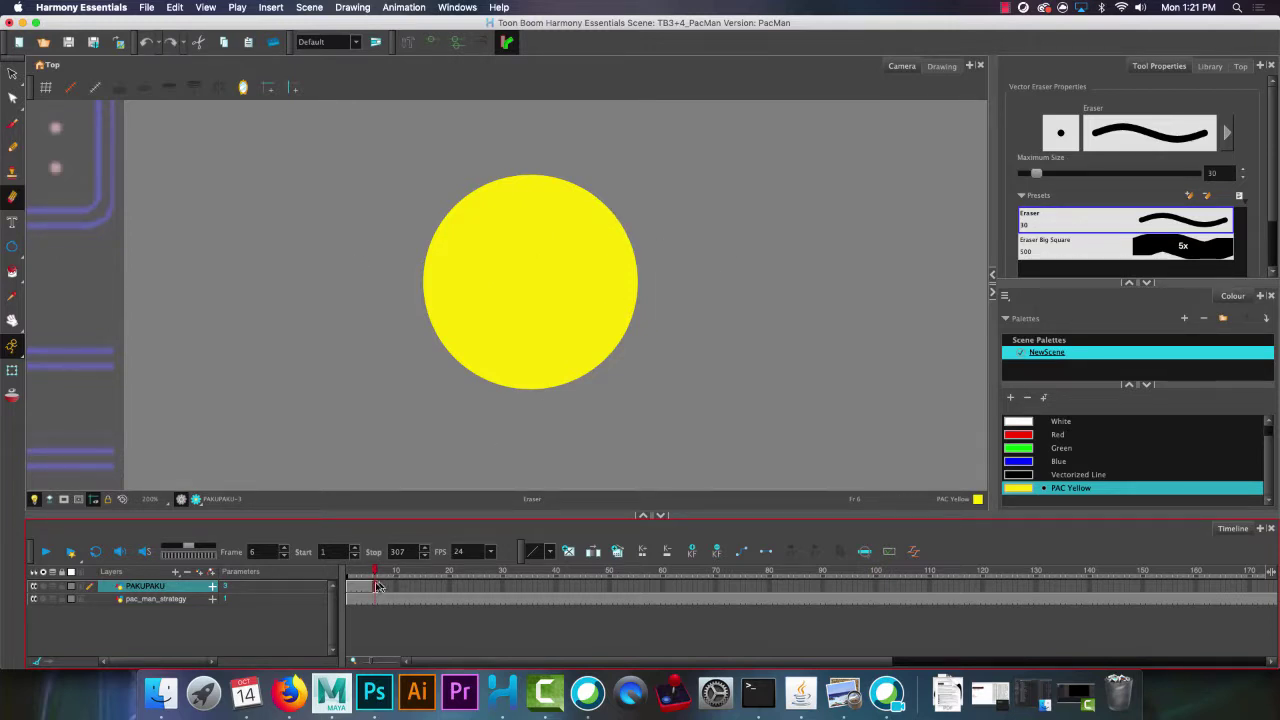
Erase a wedge-shaped open mouth from the right side of the frame 6 circle, undoing the first version and cutting it again.
{"action": "mouse_move", "coordinate": [633, 227]}
{"action": "left_mouse_down"}
{"action": "mouse_move", "coordinate": [556, 290]}
{"action": "mouse_move", "coordinate": [692, 311]}
{"action": "left_mouse_up"}
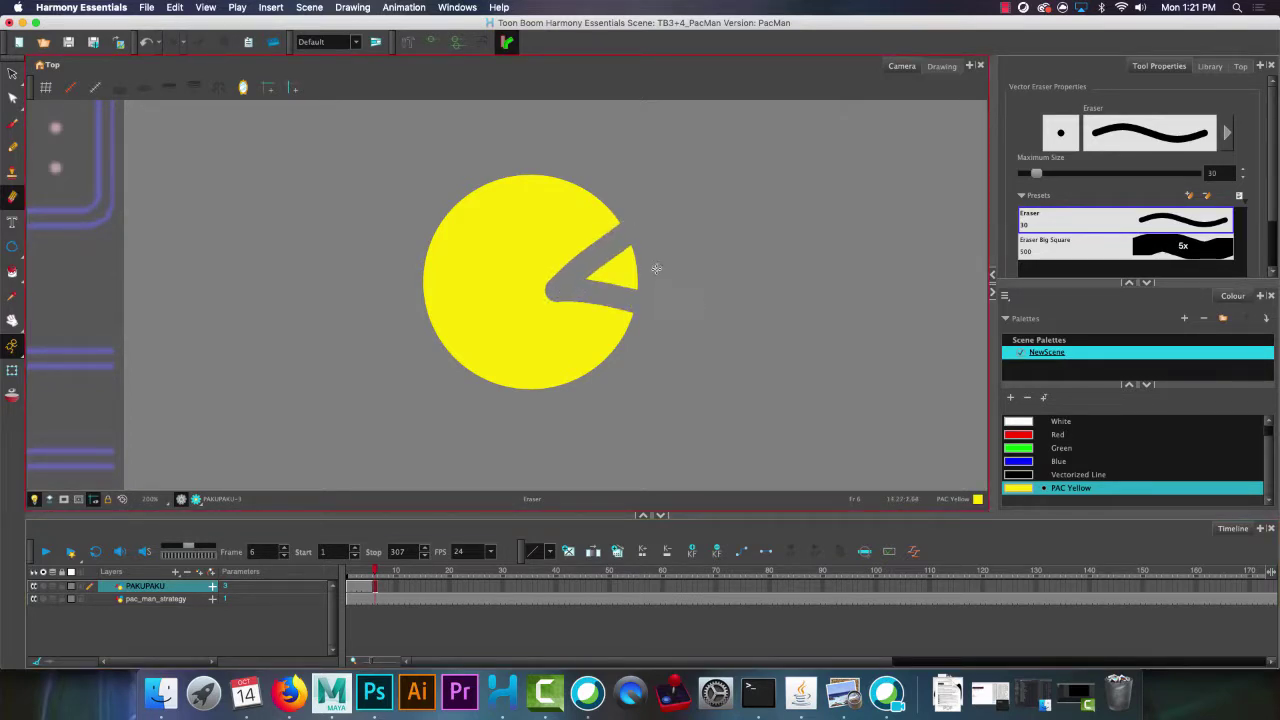
{"action": "mouse_move", "coordinate": [632, 247]}
{"action": "left_mouse_down"}
{"action": "mouse_move", "coordinate": [598, 277]}
{"action": "mouse_move", "coordinate": [634, 286]}
{"action": "mouse_move", "coordinate": [641, 262]}
{"action": "left_mouse_up"}
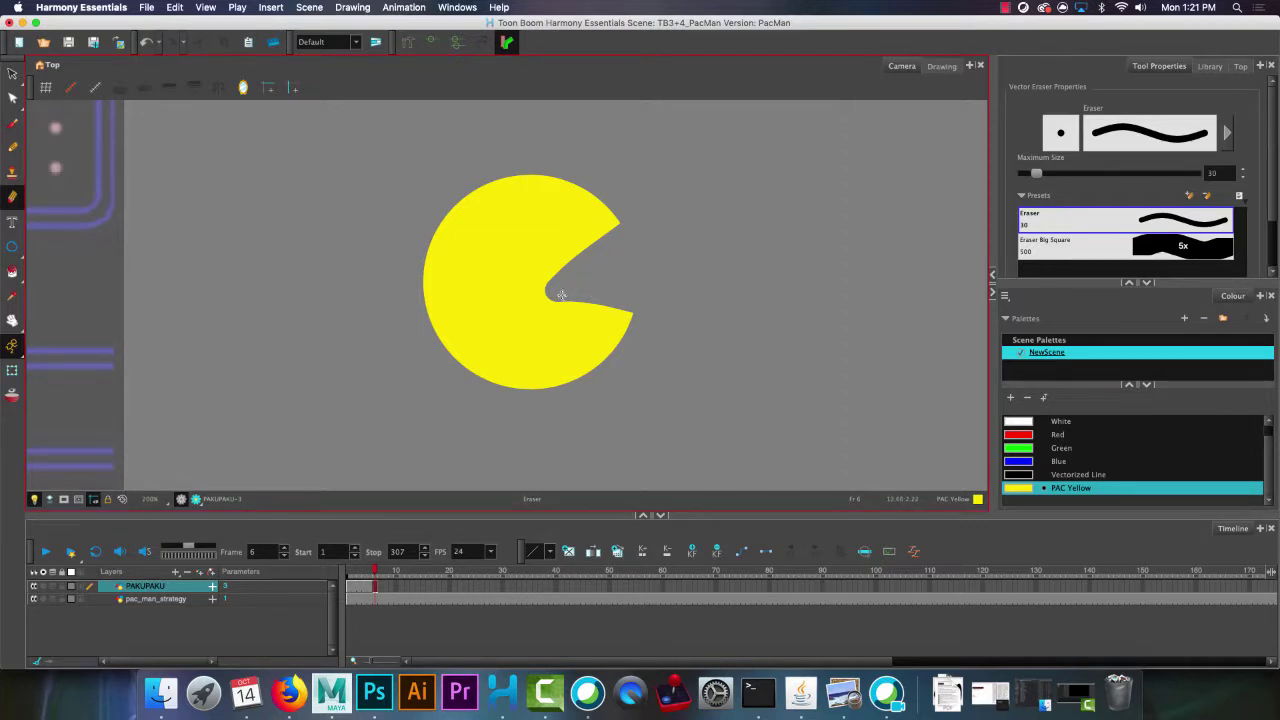
{"action": "left_click_drag", "start_coordinate": [562, 295], "coordinate": [669, 316]}
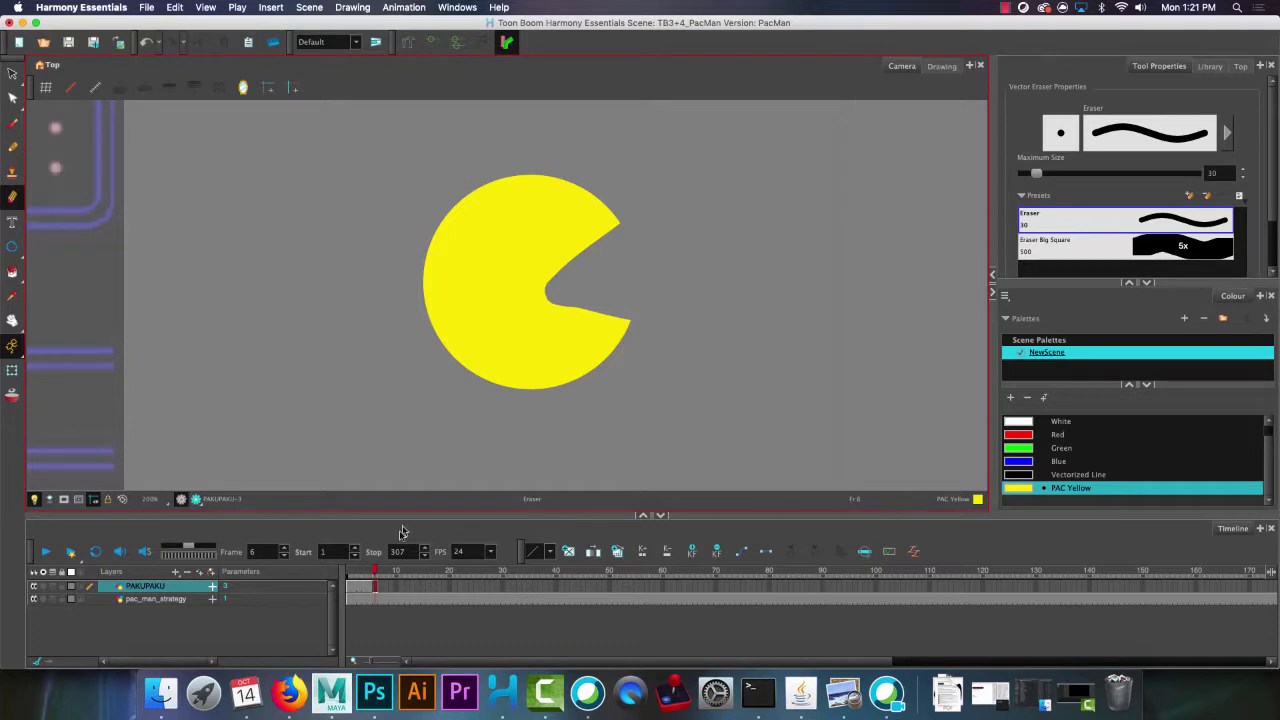
{"action": "key", "text": "super+z"}
{"action": "key", "text": "super+z"}
{"action": "key", "text": "super+z"}
{"action": "key", "text": "super+z"}
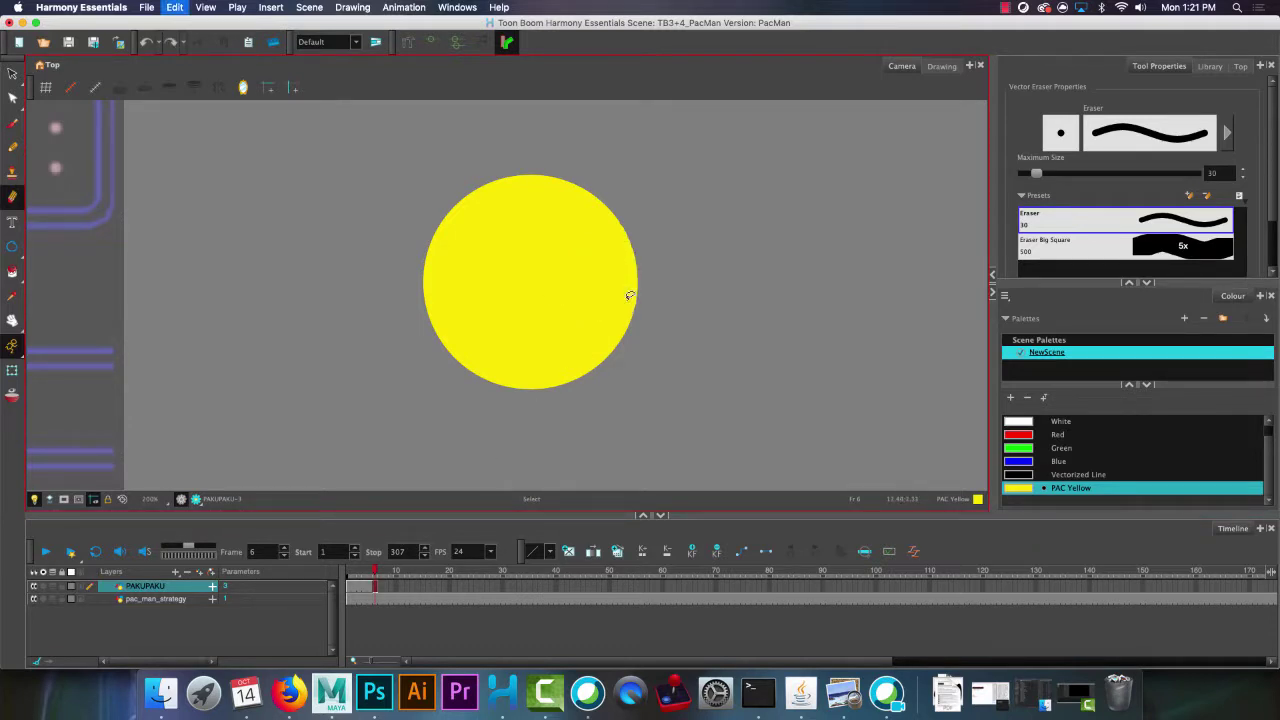
{"action": "mouse_move", "coordinate": [639, 227]}
{"action": "left_mouse_down"}
{"action": "mouse_move", "coordinate": [534, 275]}
{"action": "mouse_move", "coordinate": [649, 331]}
{"action": "mouse_move", "coordinate": [564, 270]}
{"action": "mouse_move", "coordinate": [668, 304]}
{"action": "mouse_move", "coordinate": [618, 296]}
{"action": "mouse_move", "coordinate": [629, 305]}
{"action": "mouse_move", "coordinate": [646, 309]}
{"action": "mouse_move", "coordinate": [586, 273]}
{"action": "mouse_move", "coordinate": [643, 249]}
{"action": "mouse_move", "coordinate": [588, 248]}
{"action": "mouse_move", "coordinate": [639, 284]}
{"action": "left_mouse_up"}
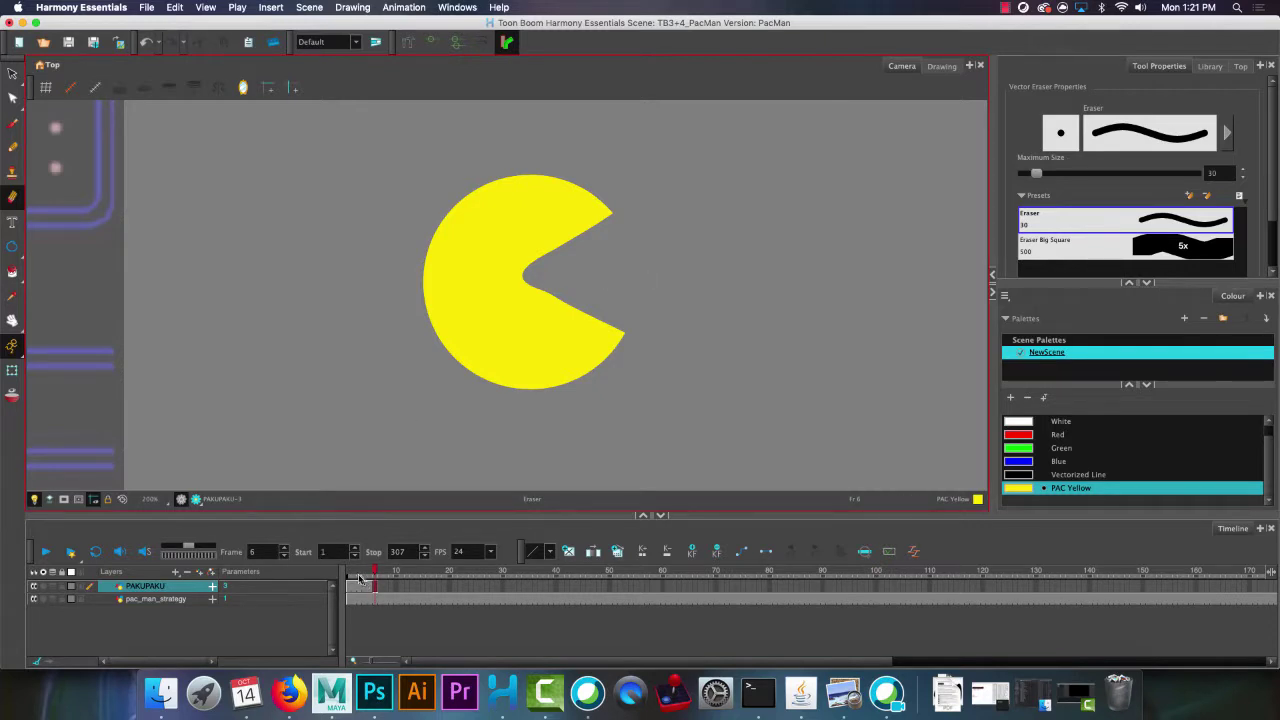
Extend the exposure of the open-mouth drawing on the PAKUPAKU layer through frame 10.
{"action": "mouse_move", "coordinate": [374, 574]}
{"action": "left_mouse_down"}
{"action": "mouse_move", "coordinate": [360, 575]}
{"action": "mouse_move", "coordinate": [396, 578]}
{"action": "left_mouse_up"}
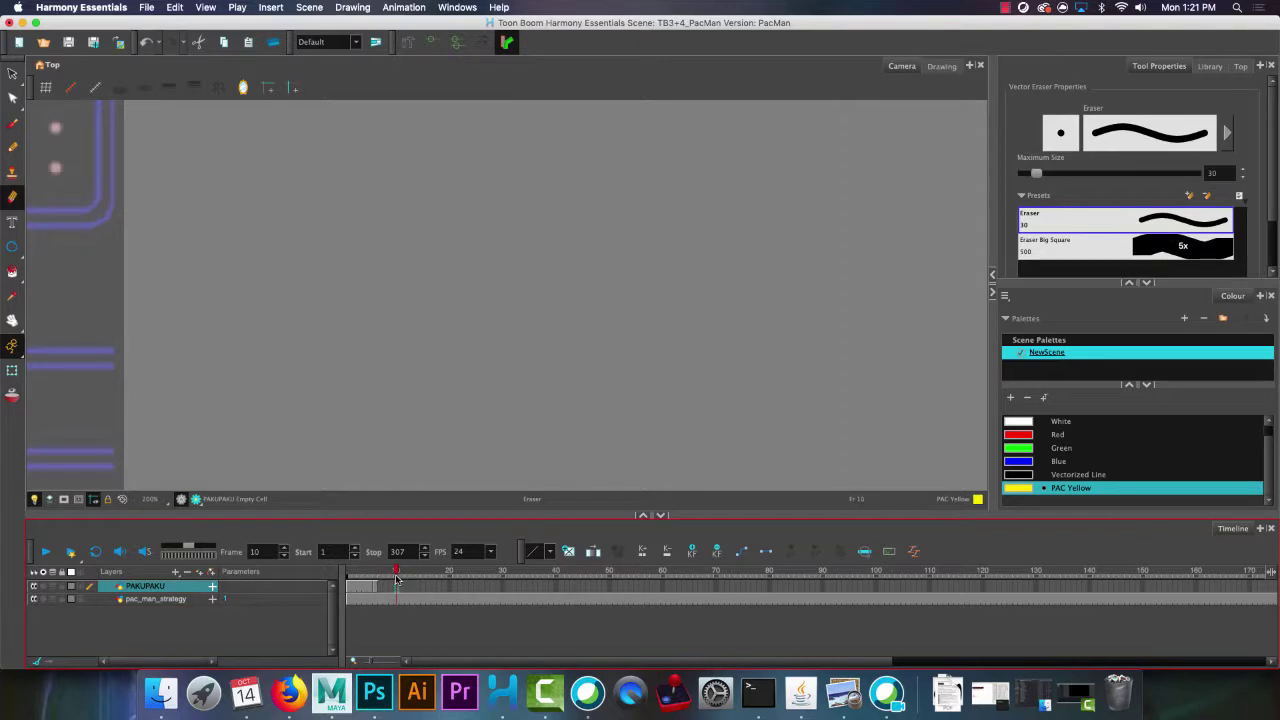
{"action": "right_click", "coordinate": [397, 591]}
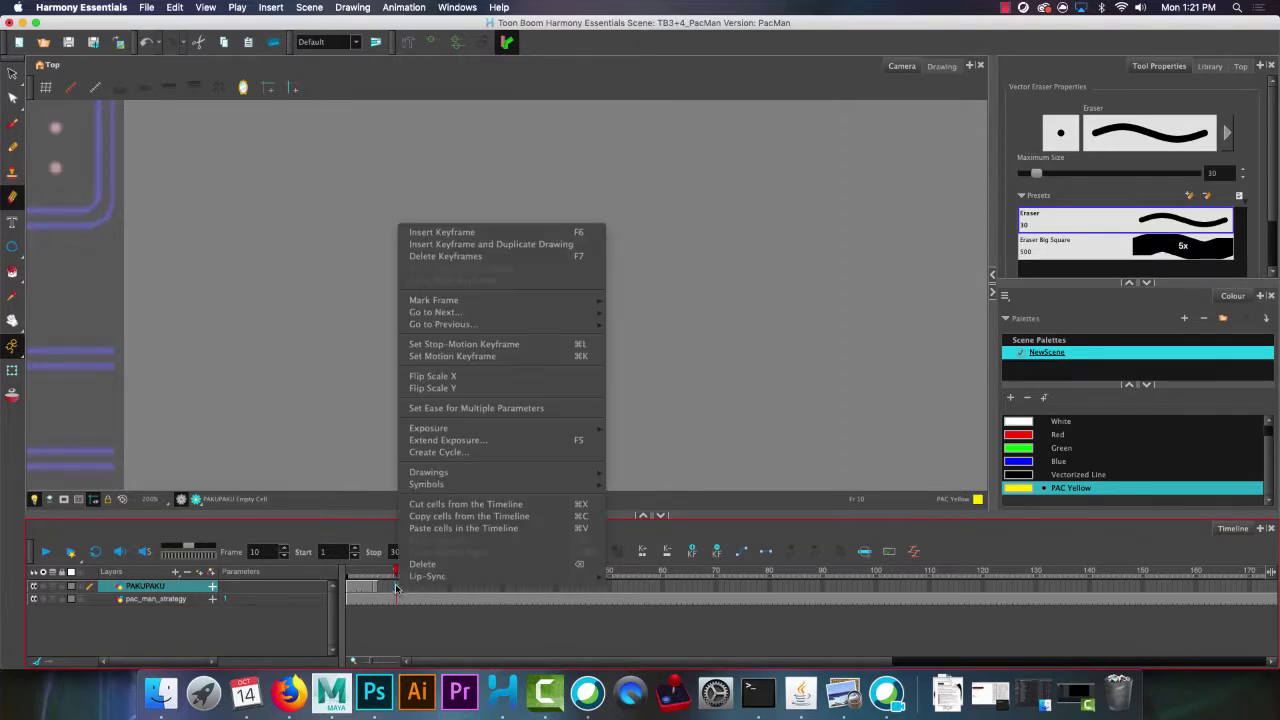
{"action": "left_click", "coordinate": [456, 437]}
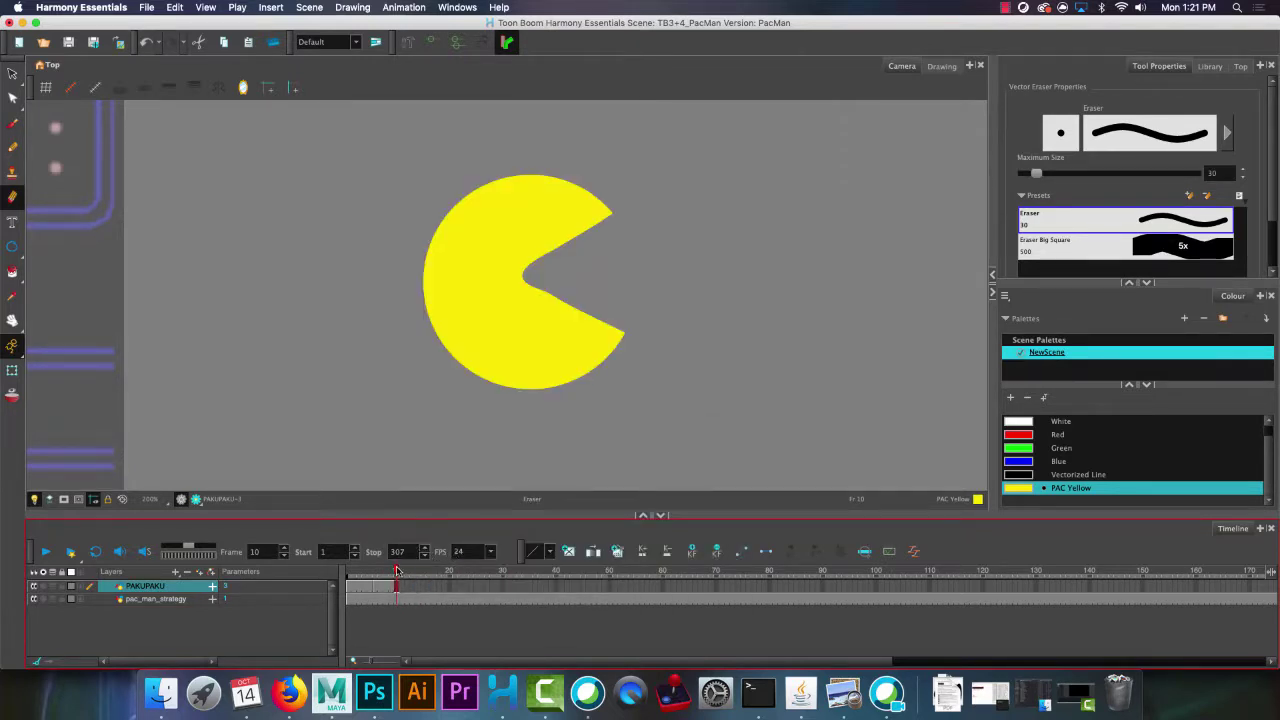
{"action": "mouse_move", "coordinate": [398, 570]}
{"action": "left_mouse_down"}
{"action": "mouse_move", "coordinate": [330, 568]}
{"action": "mouse_move", "coordinate": [396, 590]}
{"action": "left_mouse_up"}
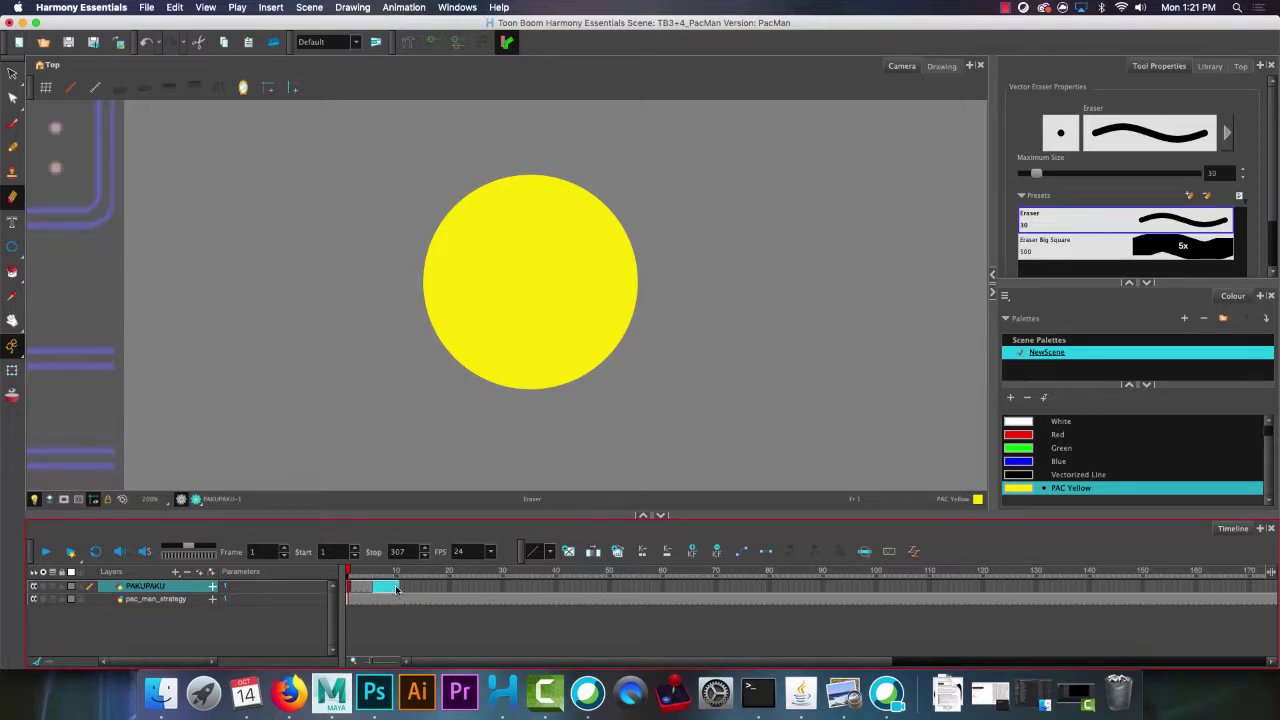
Copy PAKUPAKU frames 1 to 10 and paste the cycle repeatedly from frame 11 onward until it fills the layer through frame 50.
{"action": "left_click", "coordinate": [398, 589]}
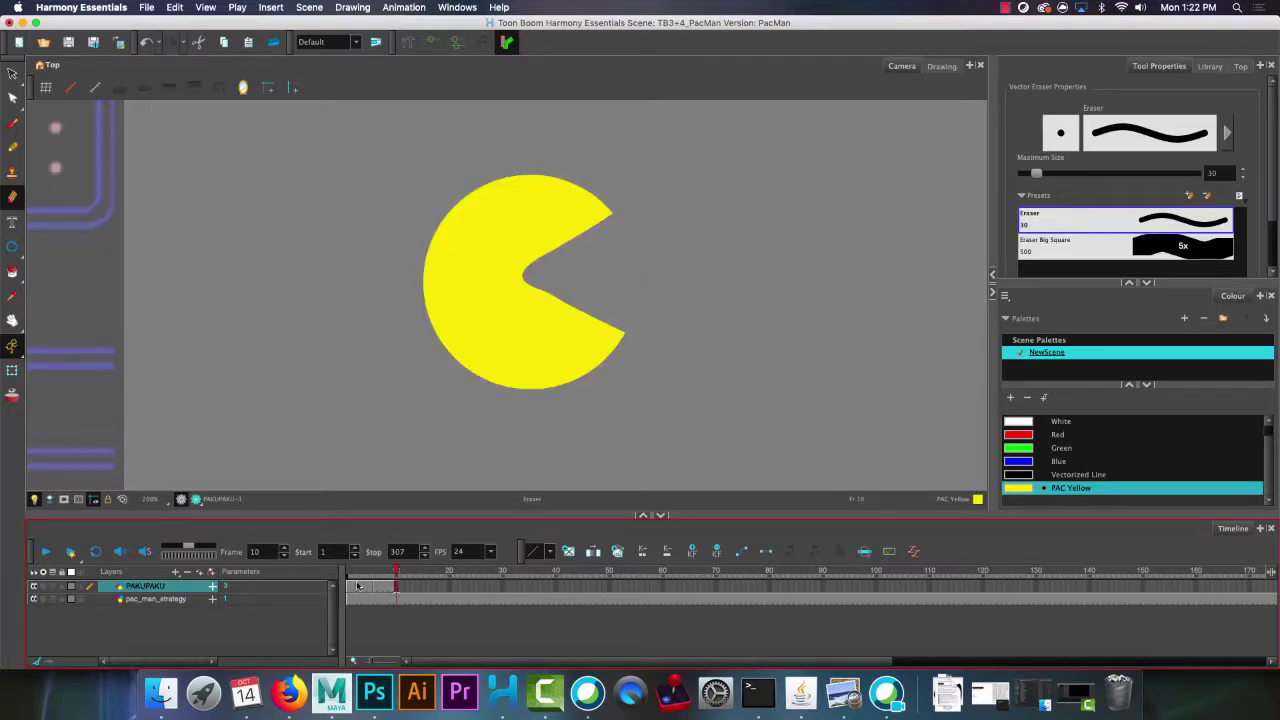
{"action": "left_click", "coordinate": [350, 590], "text": "shift"}
{"action": "left_click", "coordinate": [403, 590]}
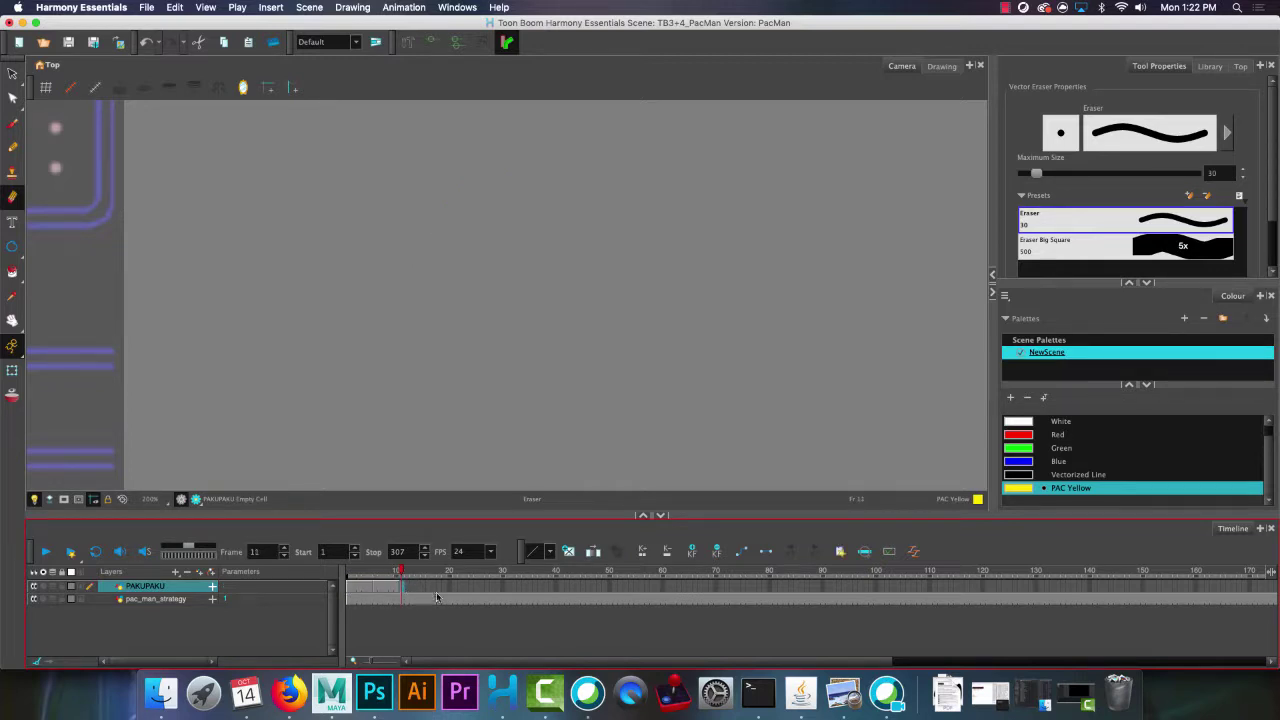
{"action": "left_click_drag", "start_coordinate": [436, 597], "coordinate": [460, 590]}
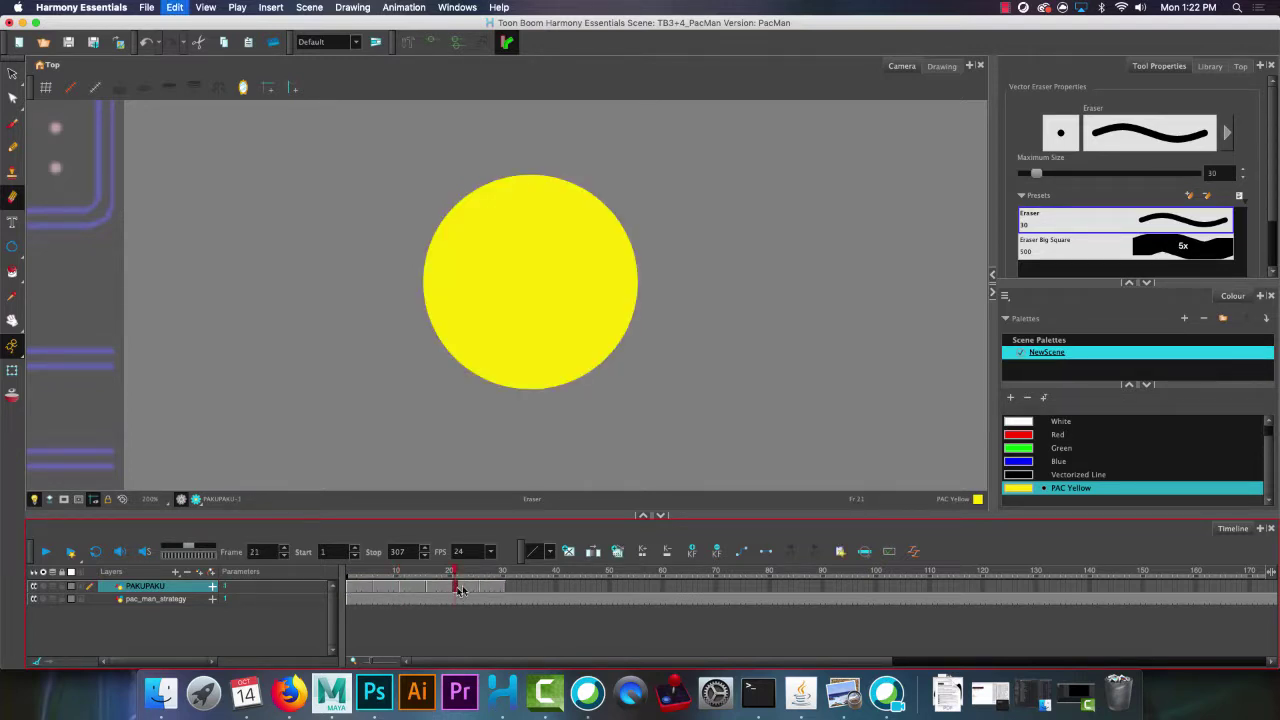
{"action": "left_click", "coordinate": [508, 590]}
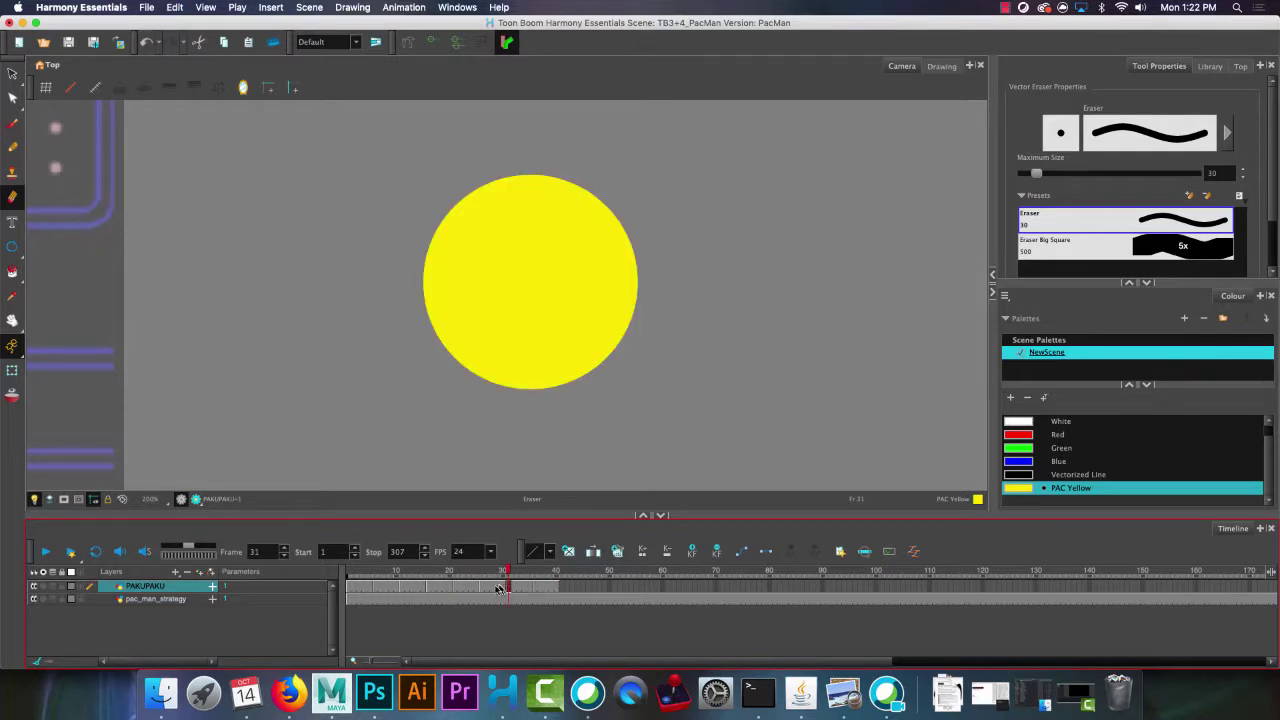
{"action": "scroll", "coordinate": [537, 391], "scroll_direction": "down", "scroll_amount": 2}
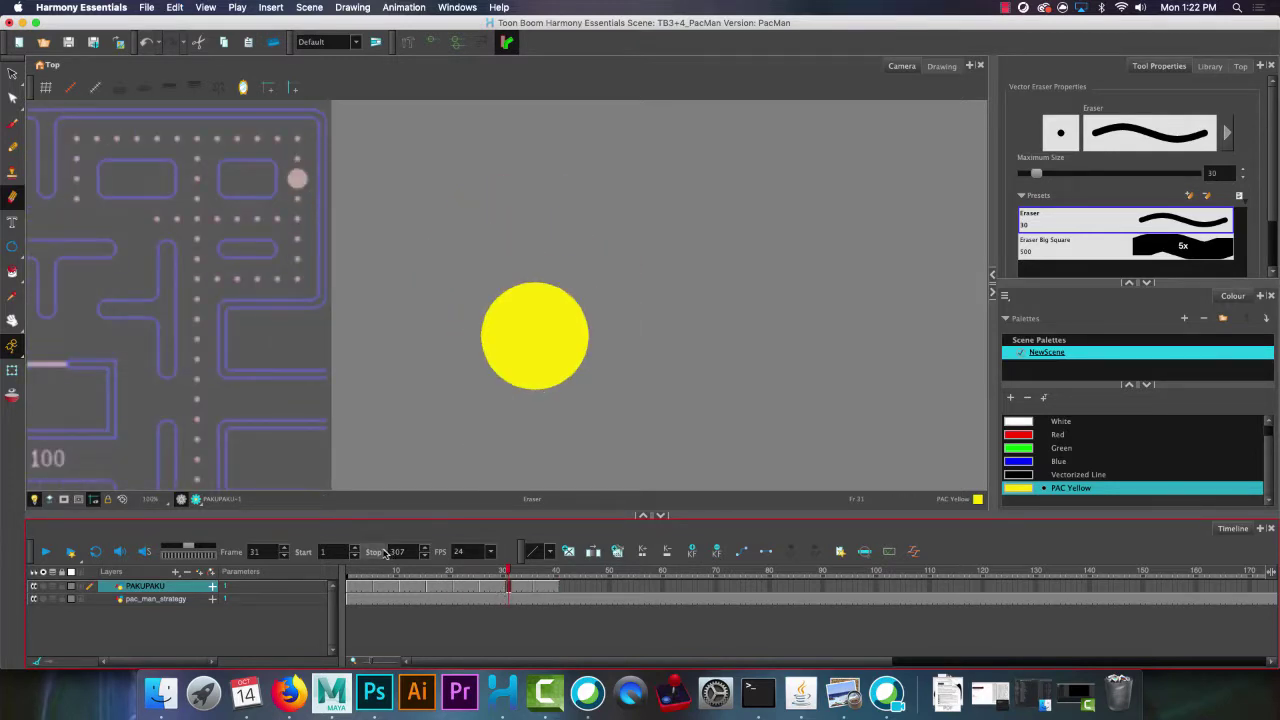
{"action": "left_click_drag", "start_coordinate": [368, 573], "coordinate": [322, 576]}
{"action": "left_click", "coordinate": [562, 586]}
{"action": "key", "text": "F5"}
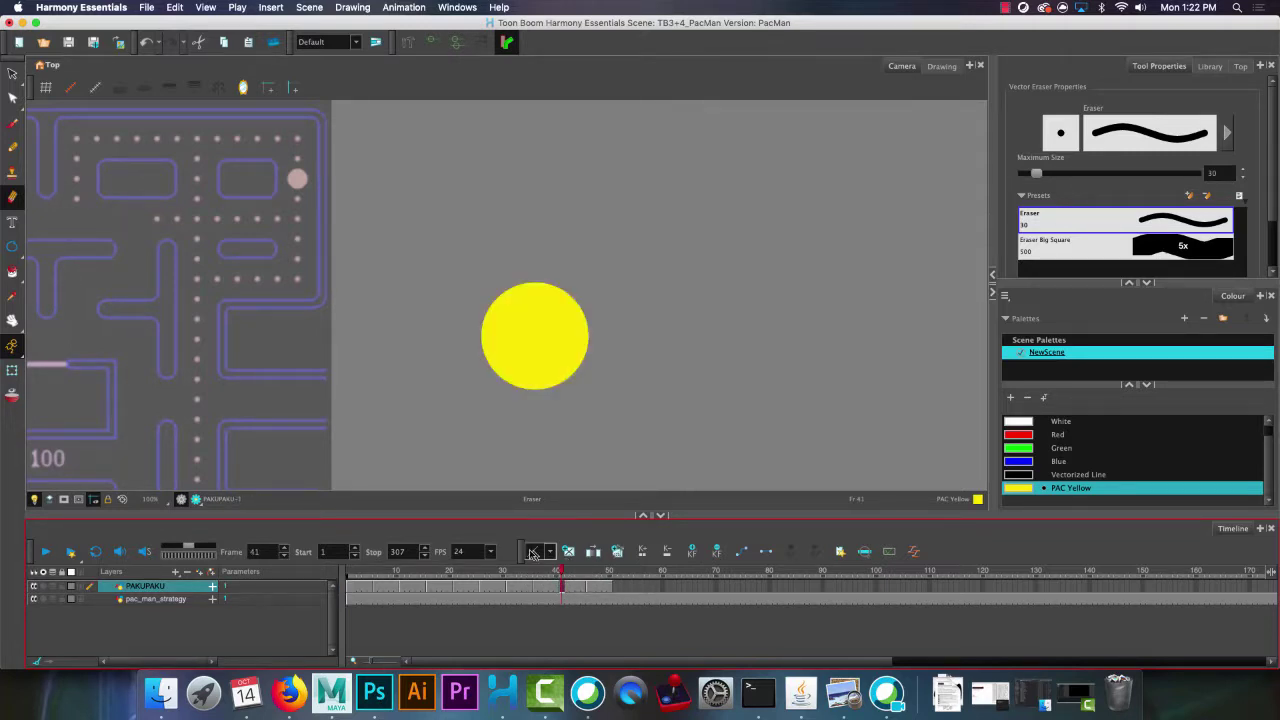
Play the chomping animation from frame 1, stop the playback, and return to the first frame.
{"action": "key", "text": "shift+comma"}
{"action": "left_click", "coordinate": [50, 552]}
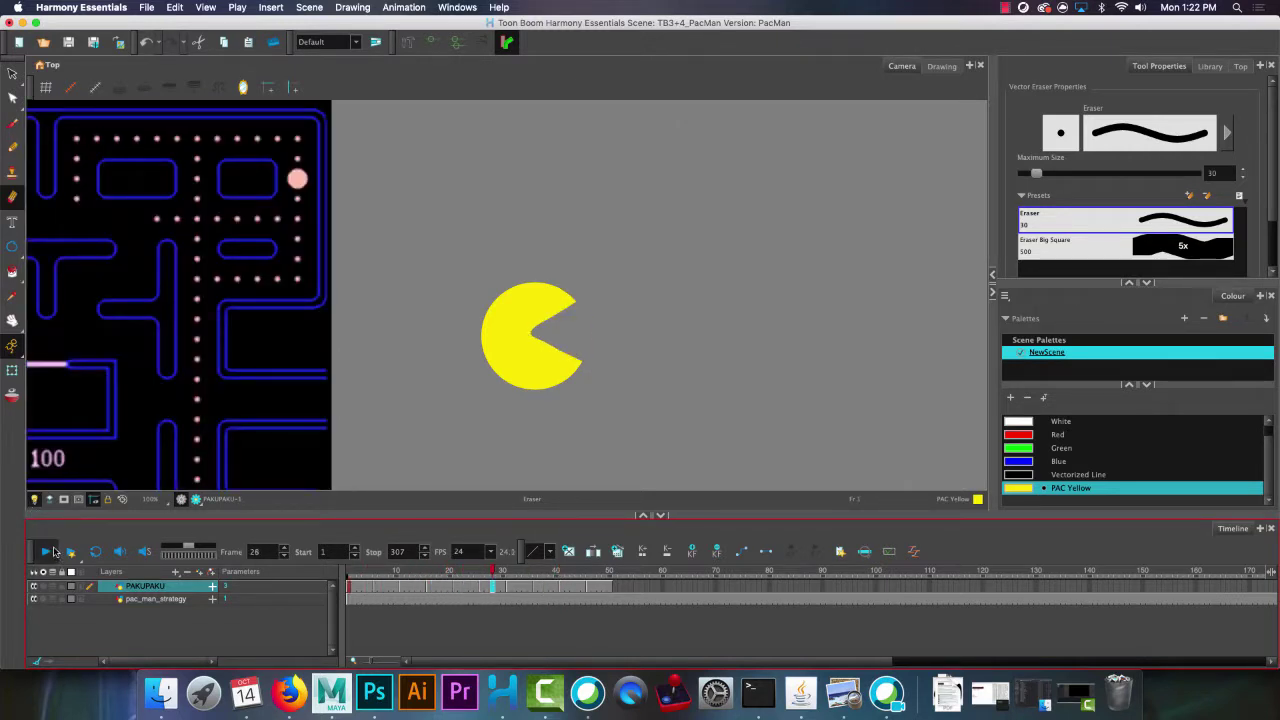
{"action": "left_click", "coordinate": [50, 551]}
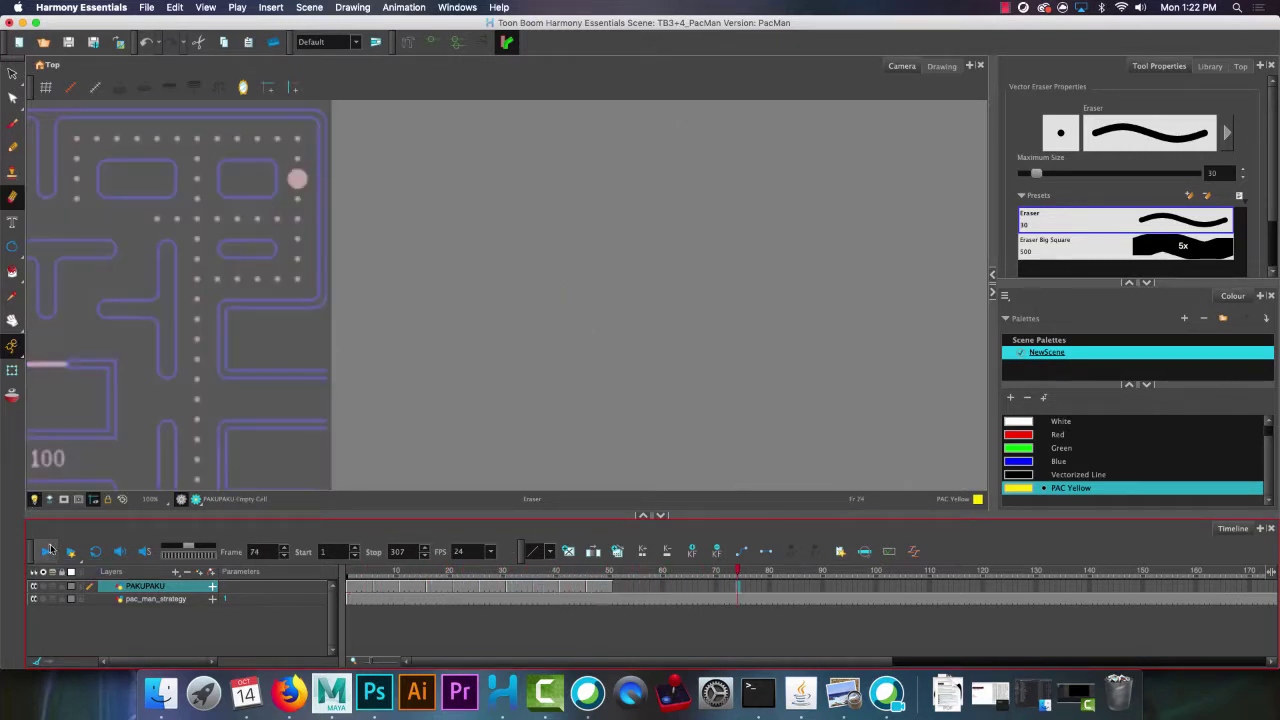
{"action": "left_click_drag", "start_coordinate": [448, 578], "coordinate": [340, 574]}
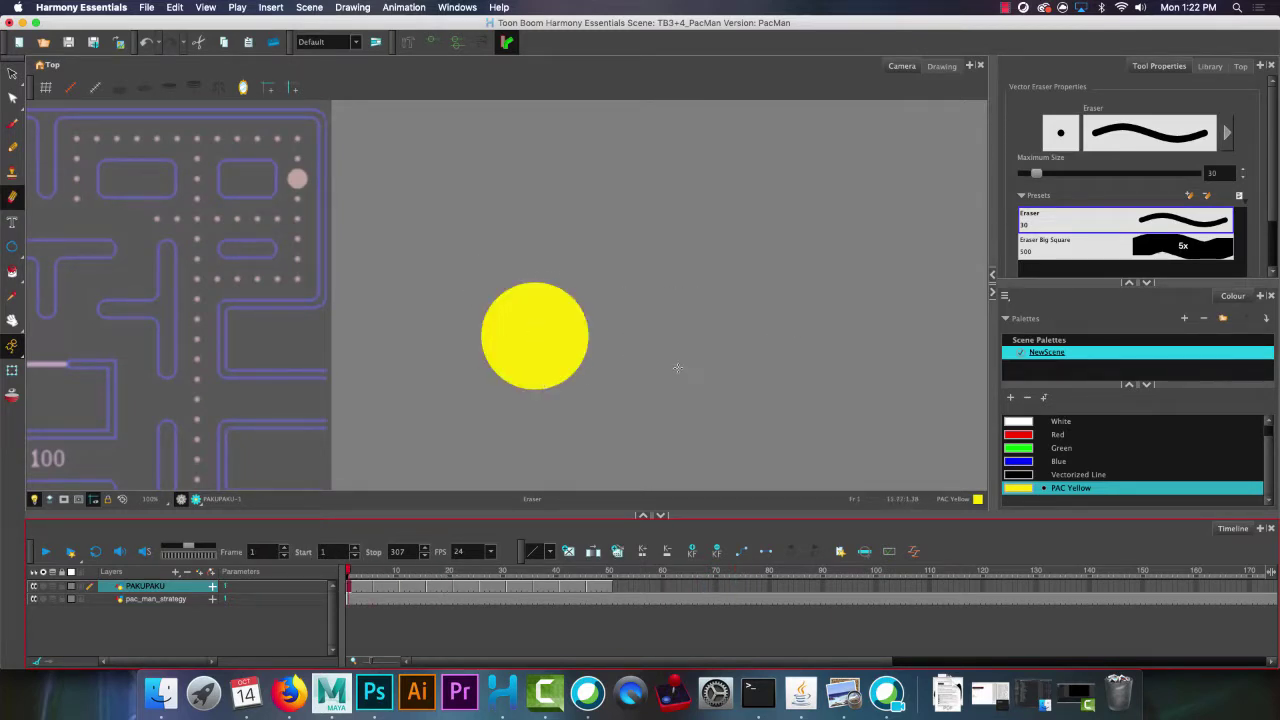
Add a parent peg to the PAKUPAKU drawing layer, keep its hierarchy expanded, and select the peg.
{"action": "left_click", "coordinate": [212, 578]}
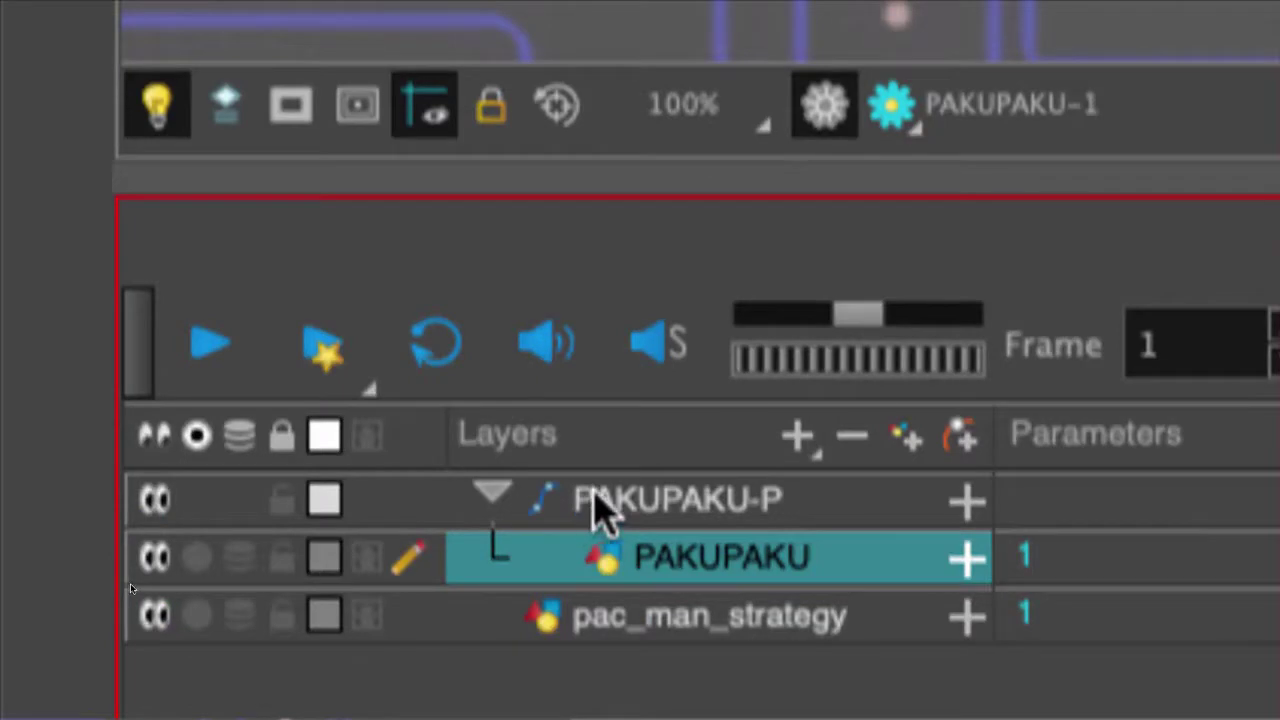
{"action": "left_click", "coordinate": [184, 502]}
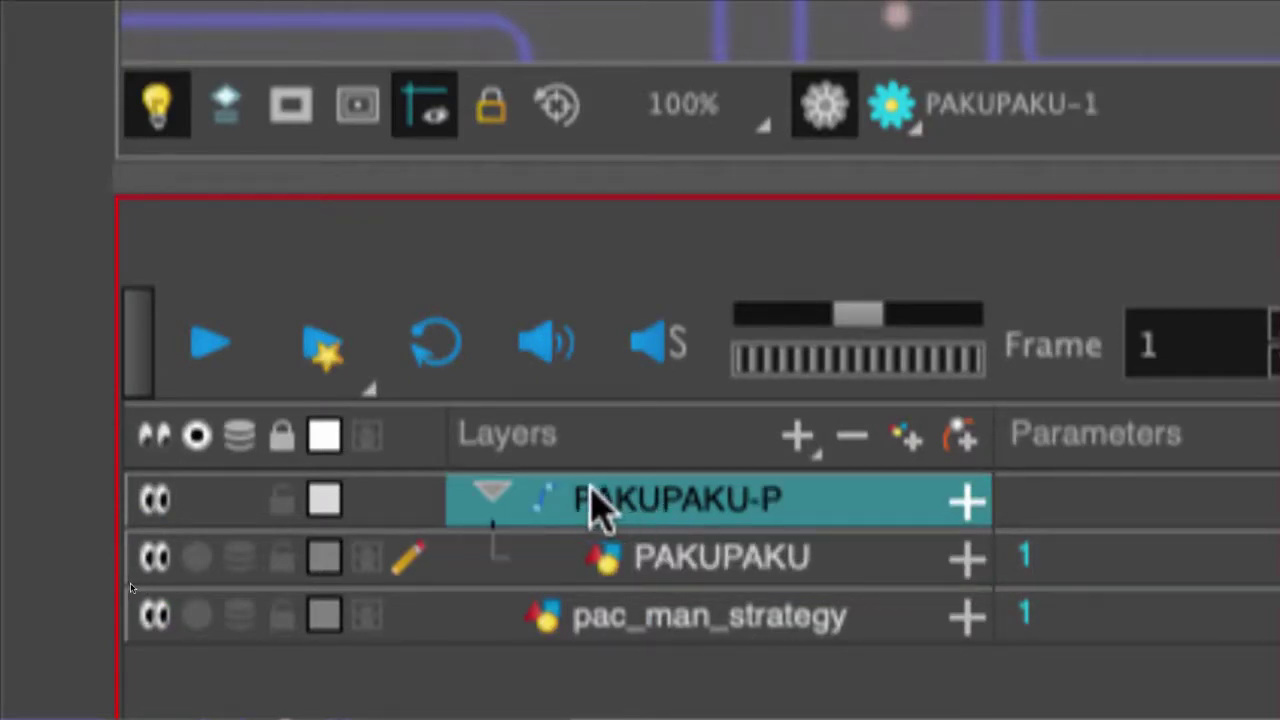
{"action": "left_click", "coordinate": [697, 555]}
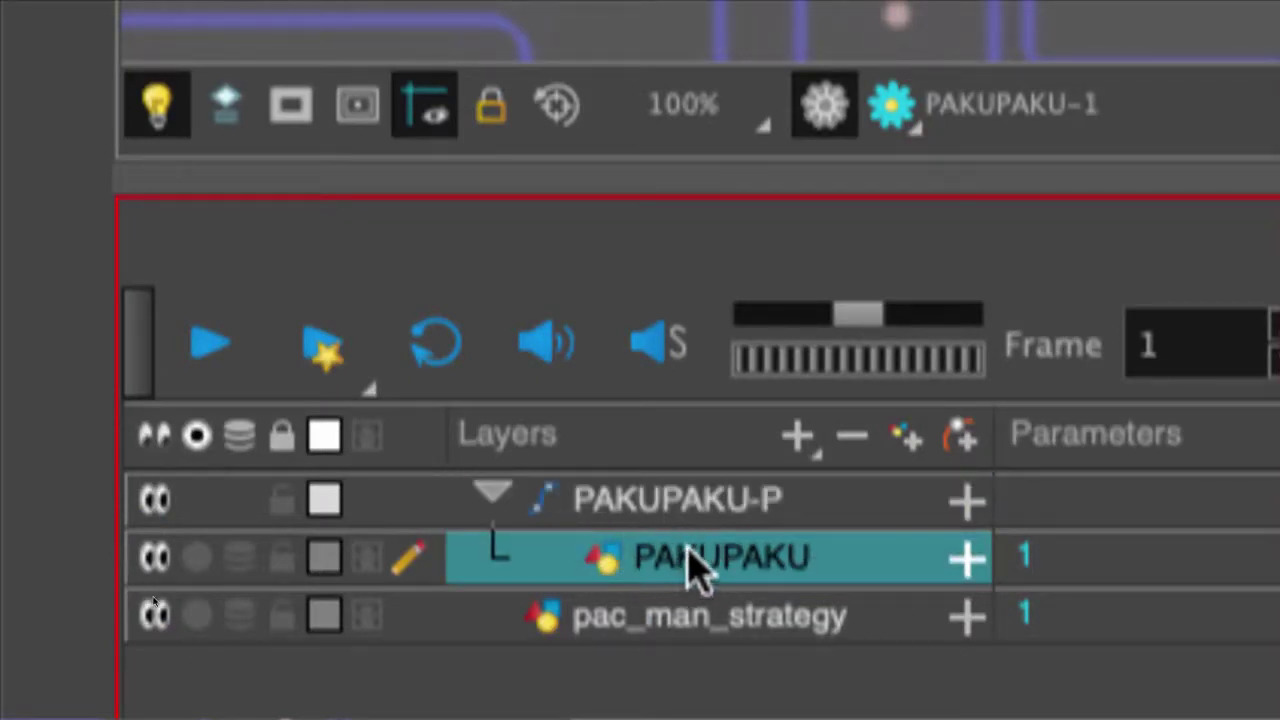
{"action": "left_click", "coordinate": [495, 500]}
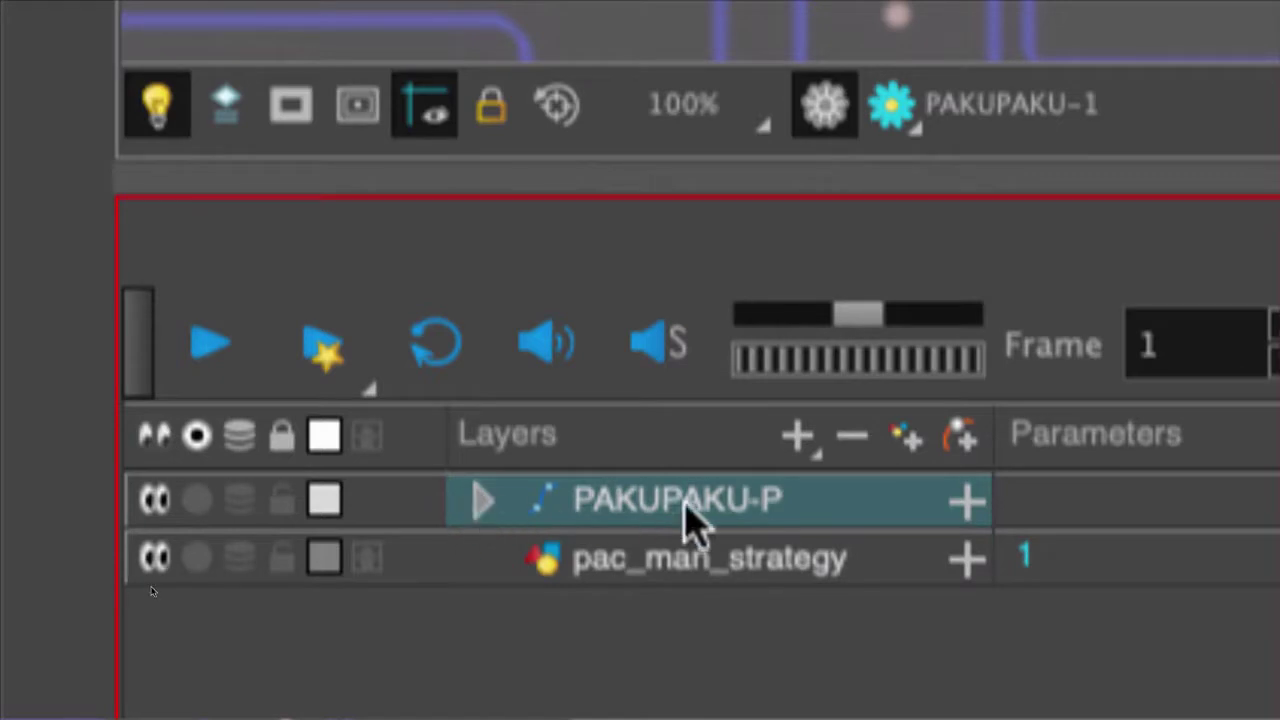
{"action": "left_click", "coordinate": [480, 500]}
{"action": "left_click", "coordinate": [689, 503]}
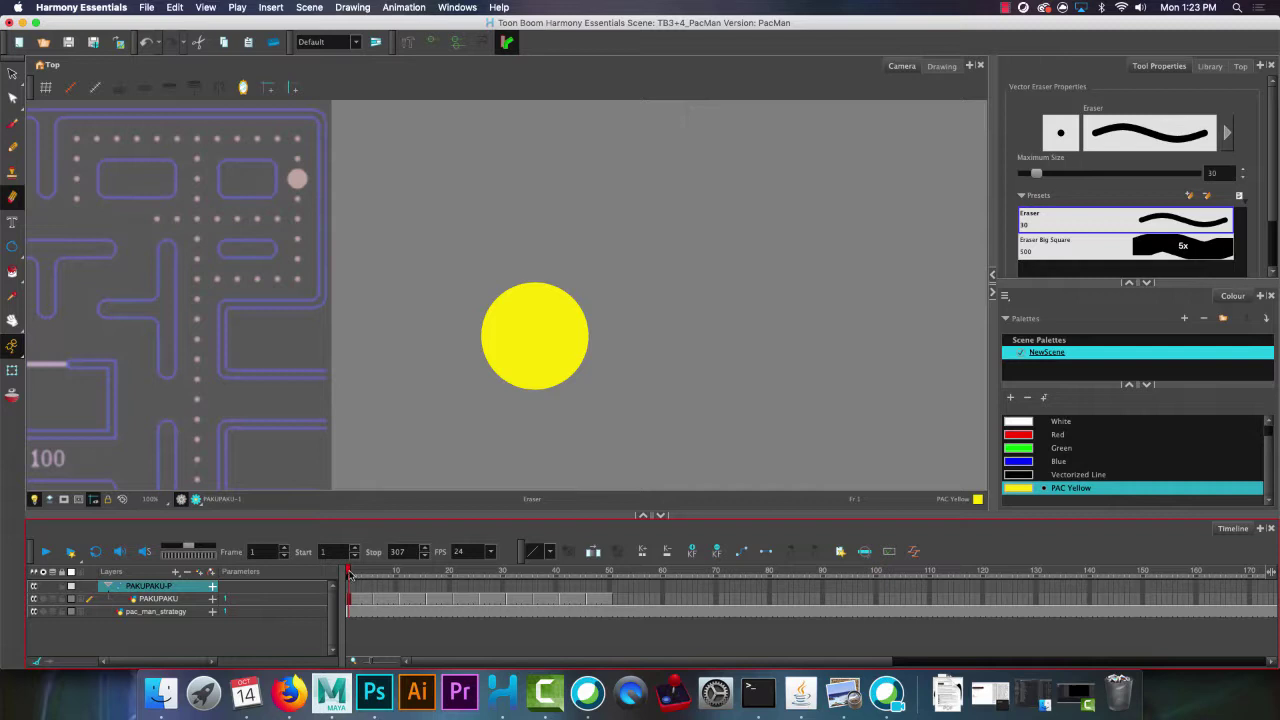
Quit iTunes to return to the Harmony scene, keeping the playhead at frame 1.
{"action": "mouse_move", "coordinate": [349, 574]}
{"action": "left_mouse_down"}
{"action": "mouse_move", "coordinate": [560, 574]}
{"action": "mouse_move", "coordinate": [350, 574]}
{"action": "left_mouse_up"}
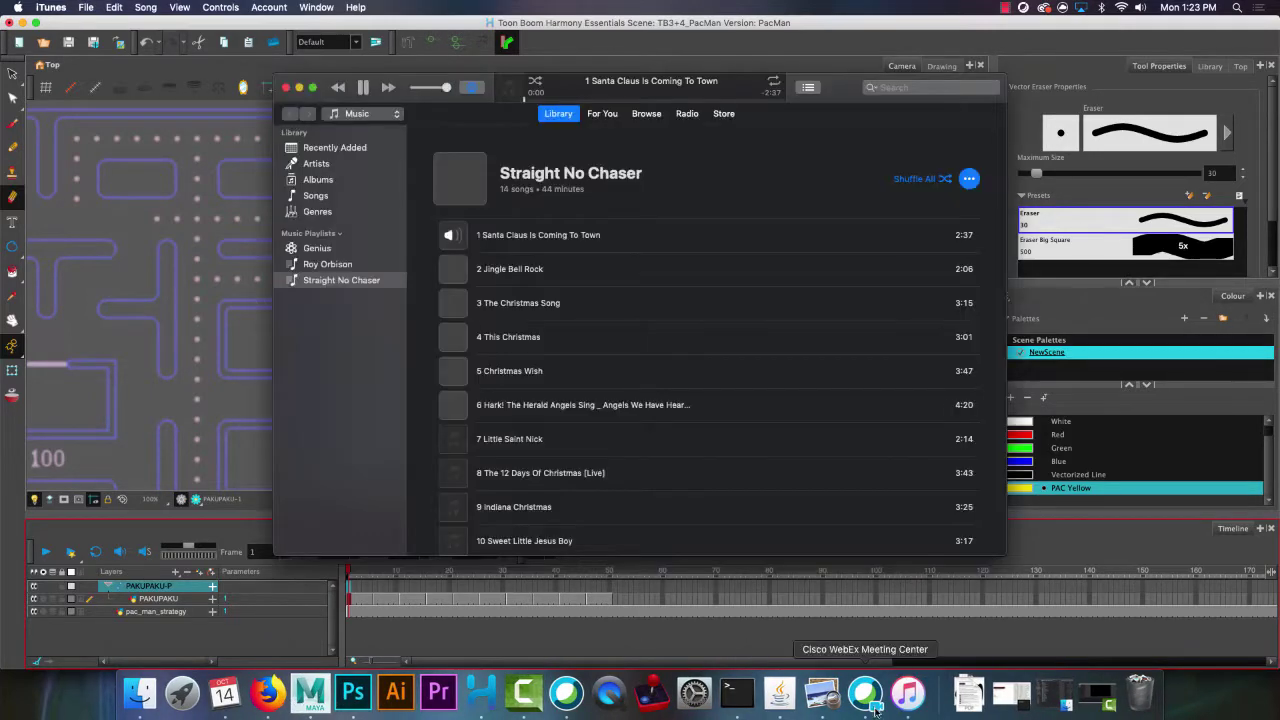
{"action": "right_click", "coordinate": [921, 700]}
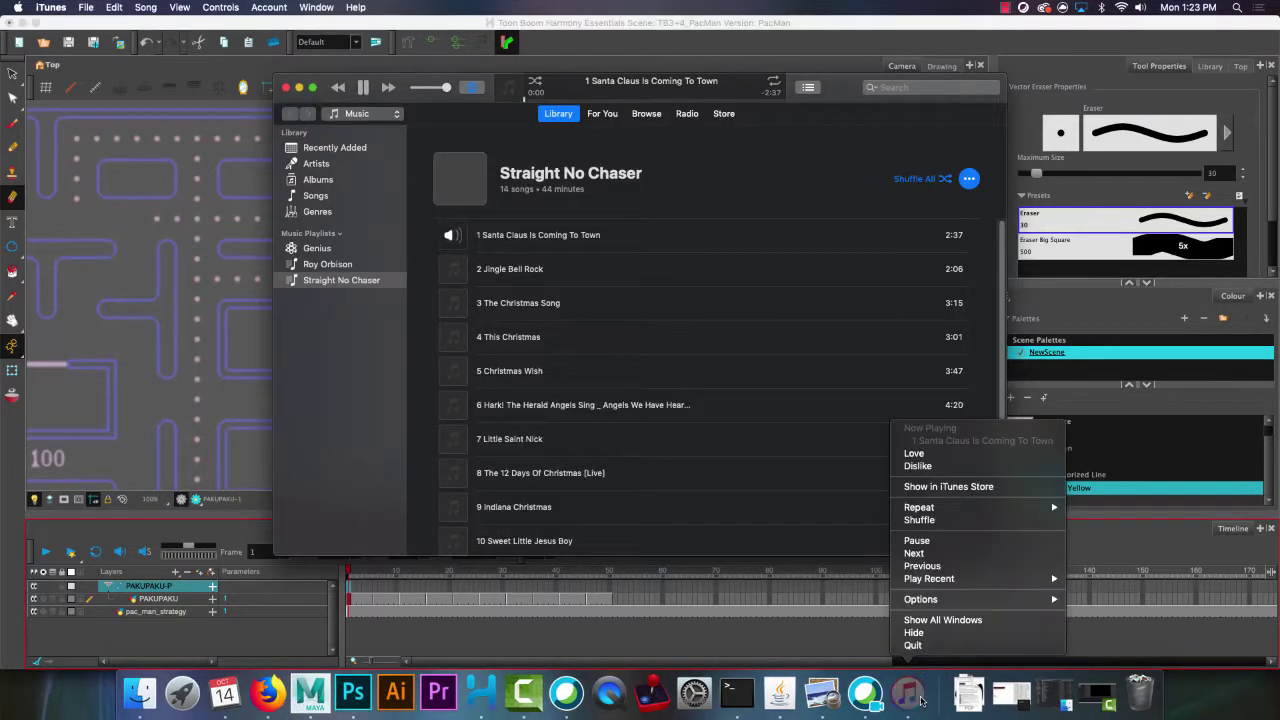
{"action": "left_click", "coordinate": [915, 645]}
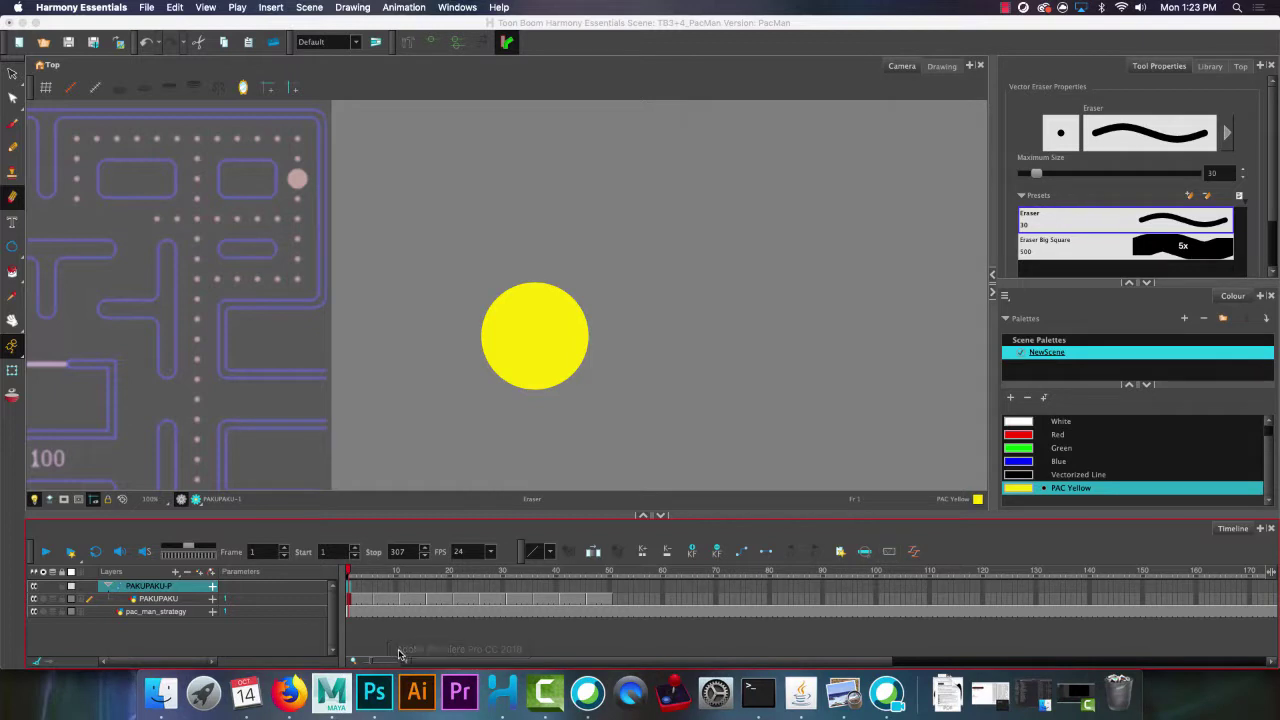
Select frame 1 on the PAKUPAKU-P peg layer and open the keyboard shortcuts editor.
{"action": "left_click", "coordinate": [374, 592]}
{"action": "left_click", "coordinate": [350, 587]}
{"action": "left_click", "coordinate": [106, 6]}
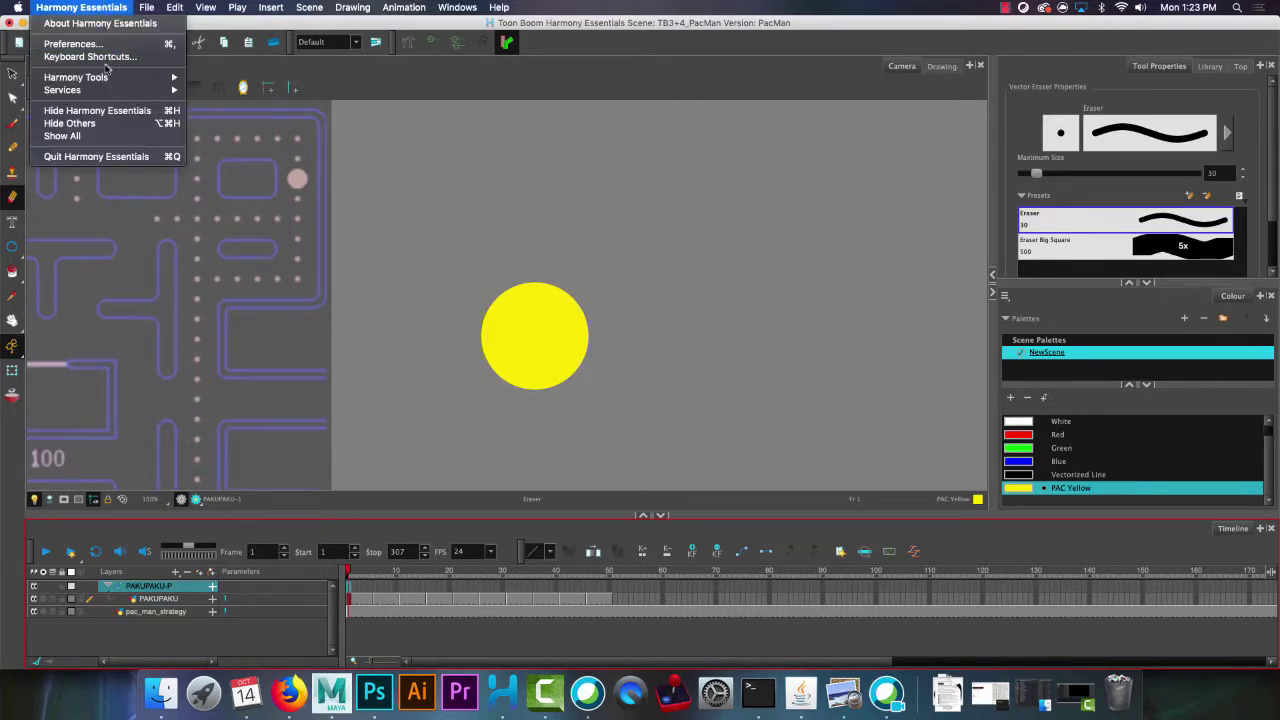
{"action": "mouse_move", "coordinate": [161, 5]}
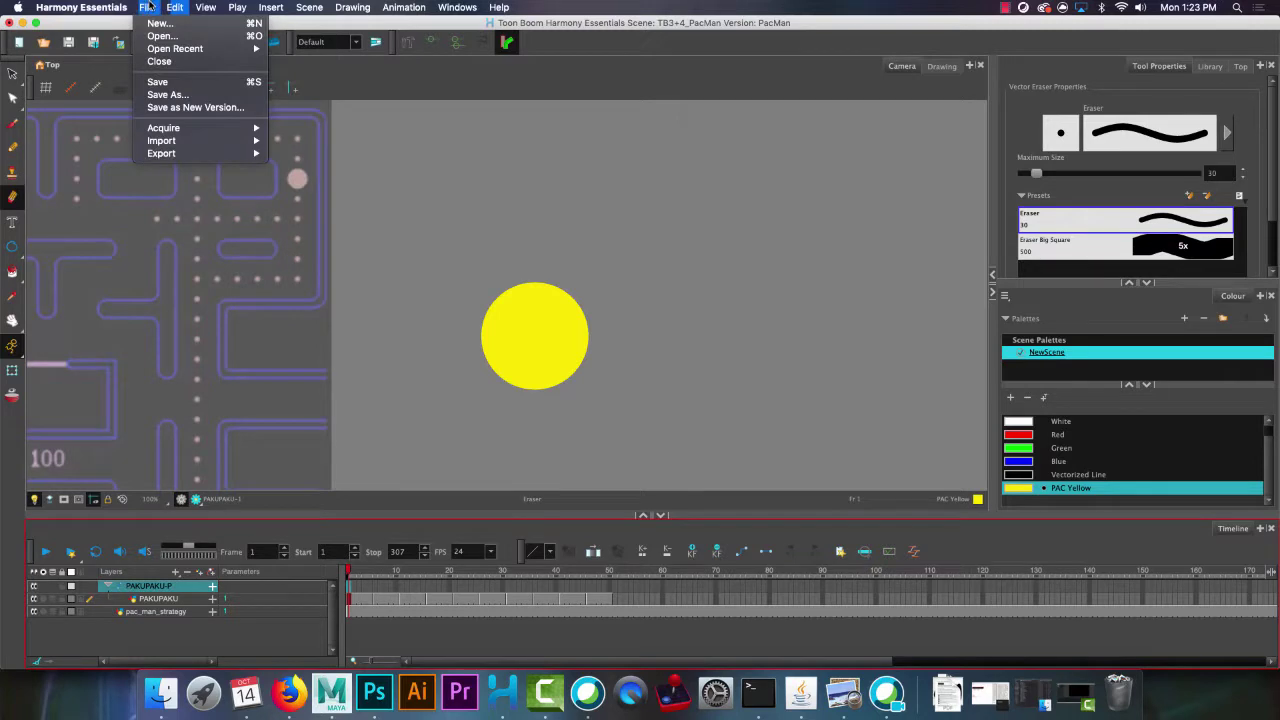
{"action": "left_click", "coordinate": [106, 46]}
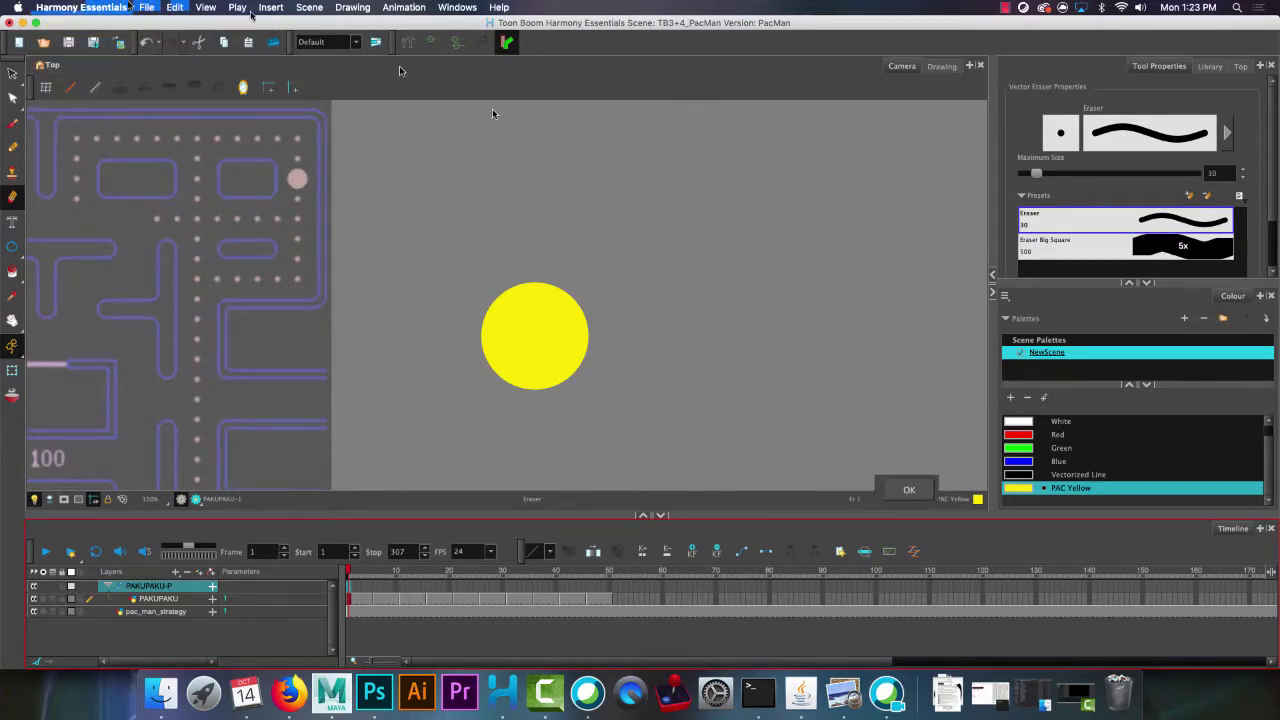
{"action": "left_click", "coordinate": [86, 7]}
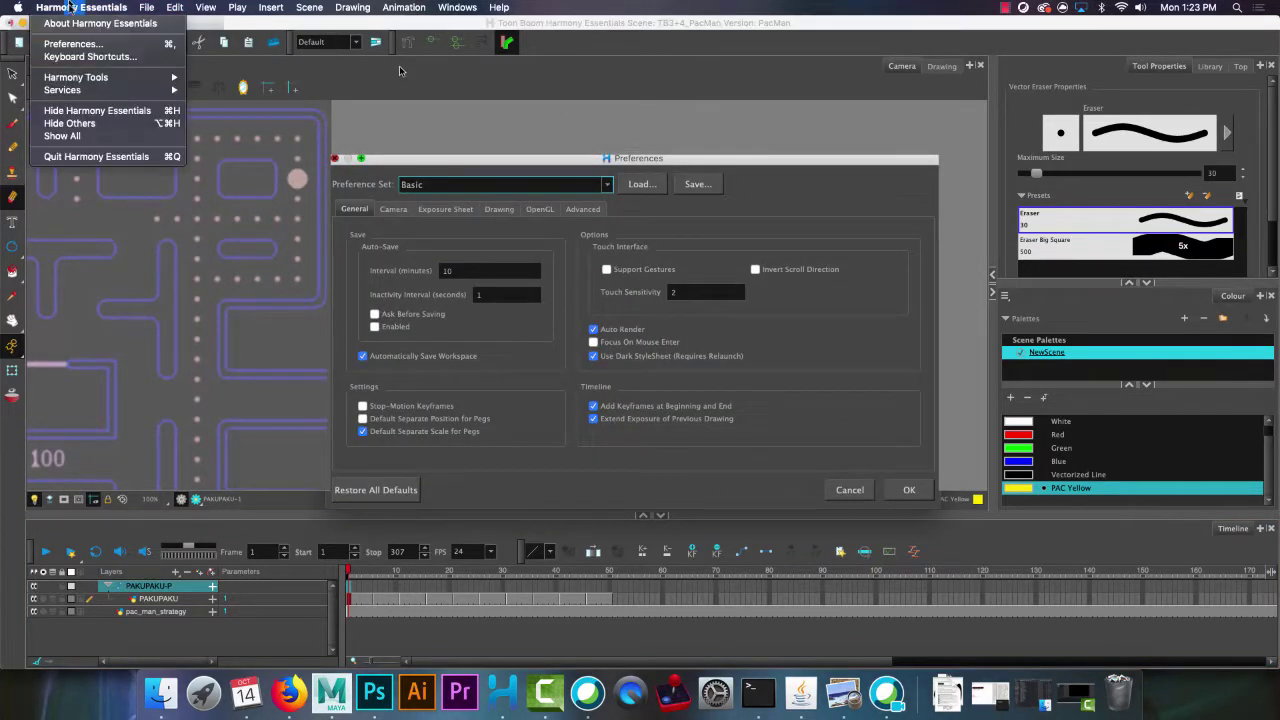
{"action": "left_click", "coordinate": [95, 57]}
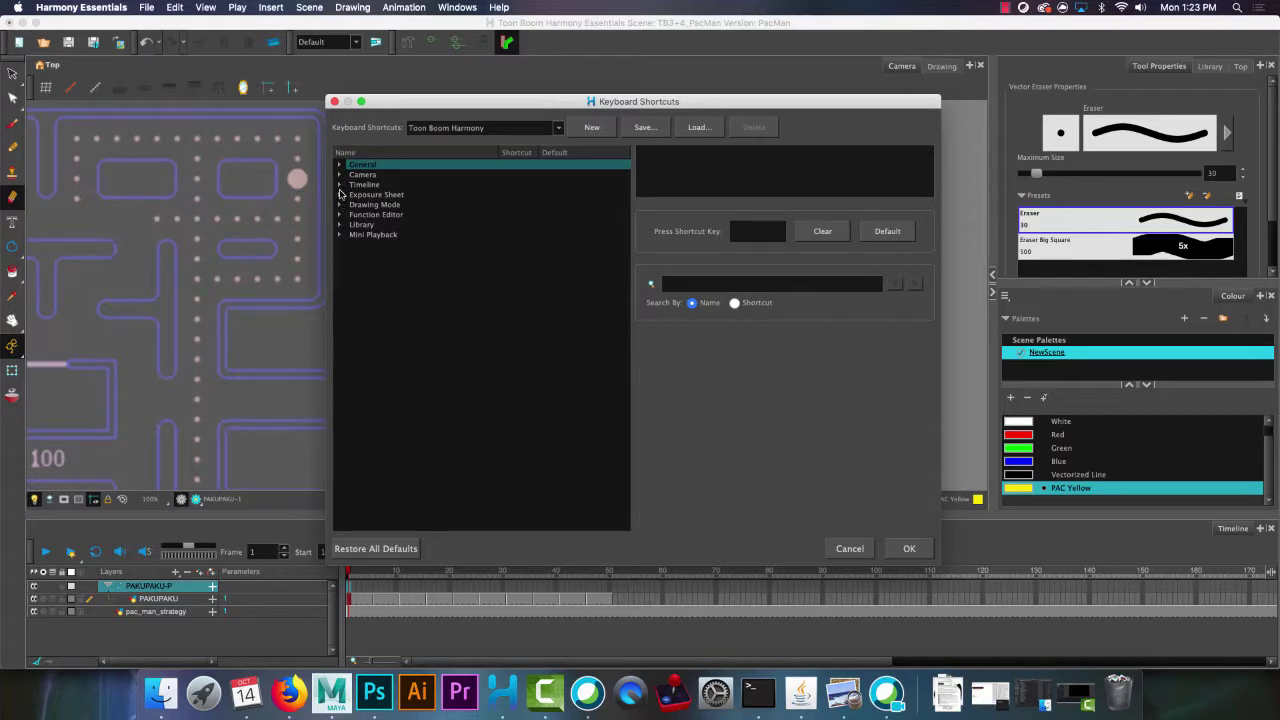
Reassign the Timeline's Insert Keyframe command to the I shortcut, replacing the conflicting assignments, and accept the change.
{"action": "left_click", "coordinate": [339, 184]}
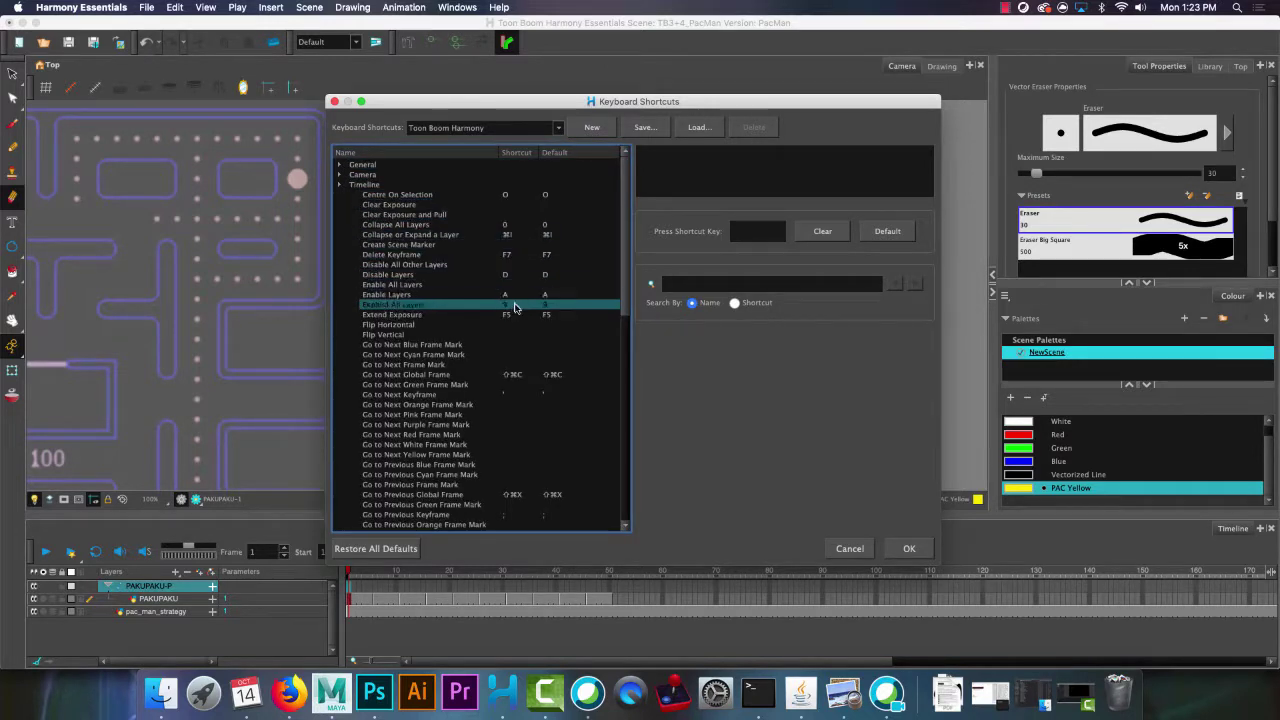
{"action": "scroll", "coordinate": [510, 325], "scroll_direction": "down", "scroll_amount": 10}
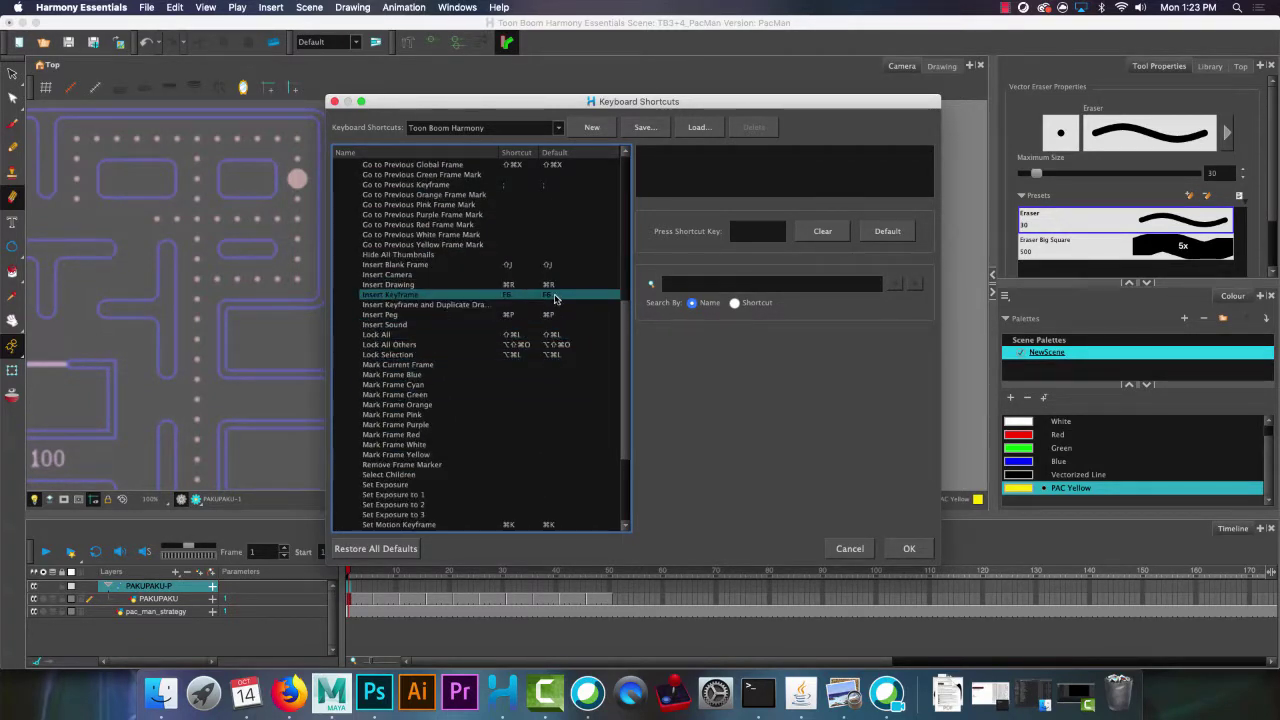
{"action": "left_click", "coordinate": [508, 298]}
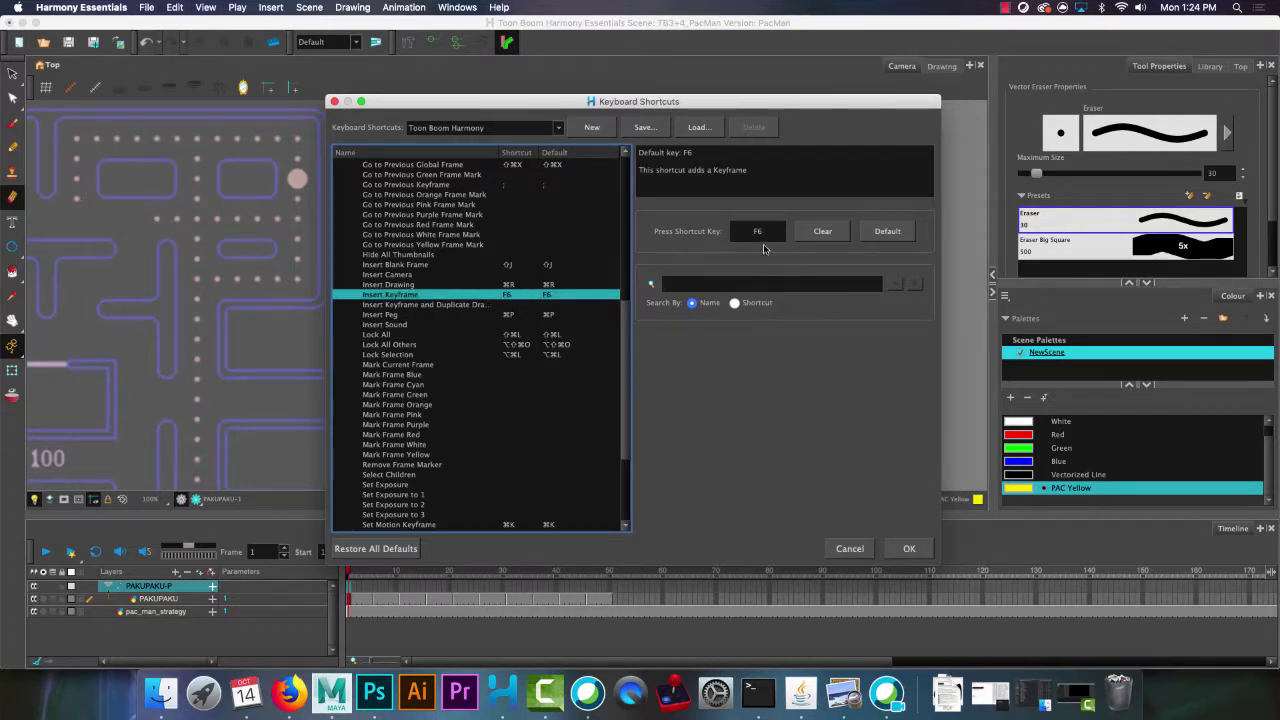
{"action": "left_click", "coordinate": [820, 231]}
{"action": "key", "text": "i"}
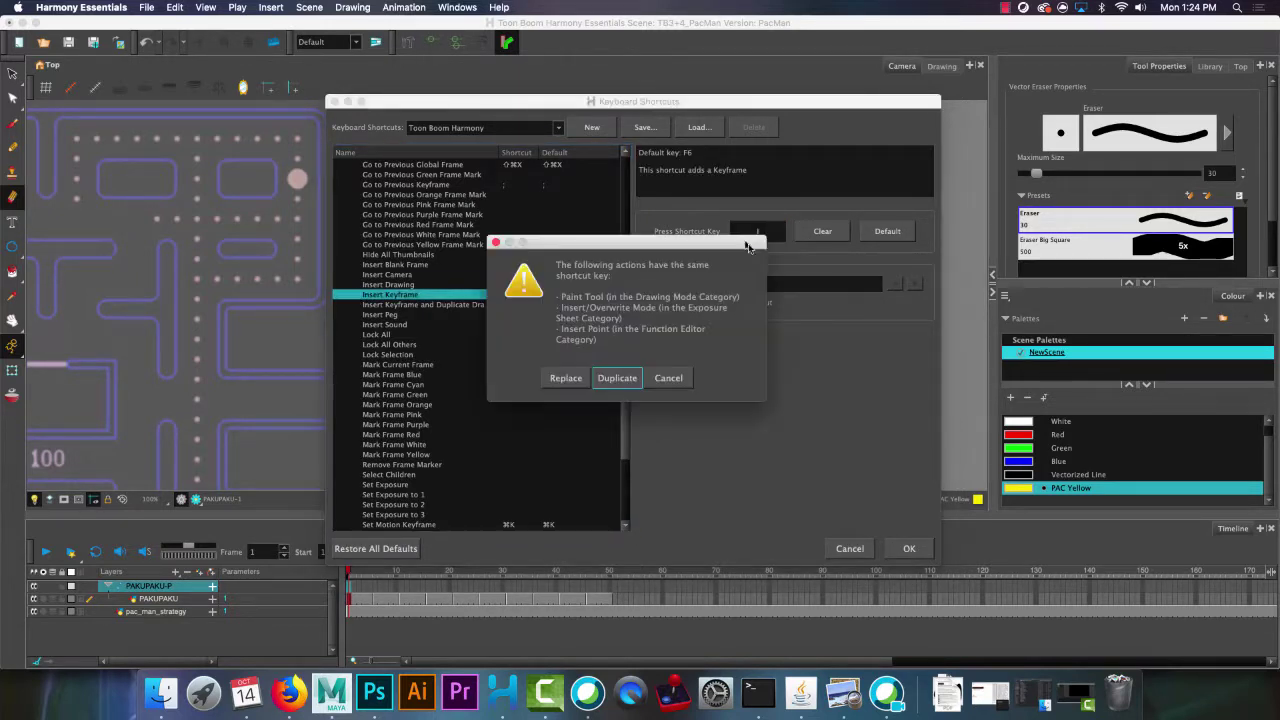
{"action": "left_click", "coordinate": [566, 381]}
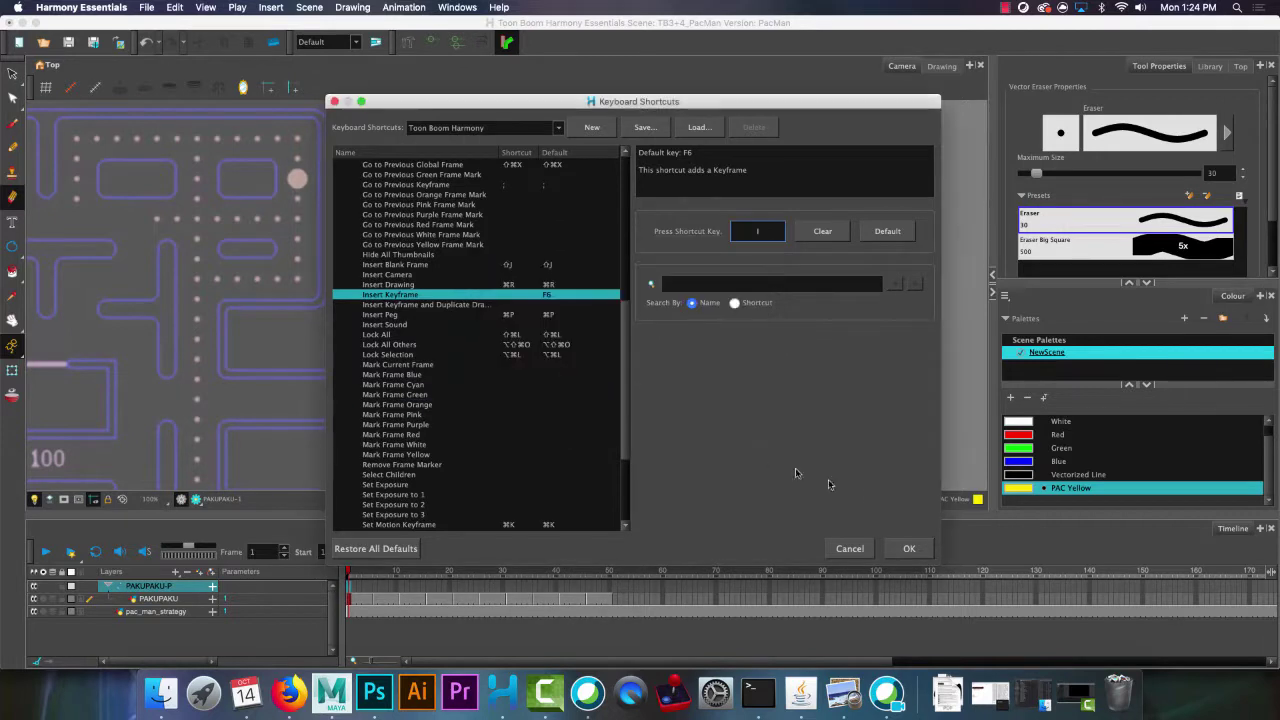
{"action": "left_click", "coordinate": [902, 550]}
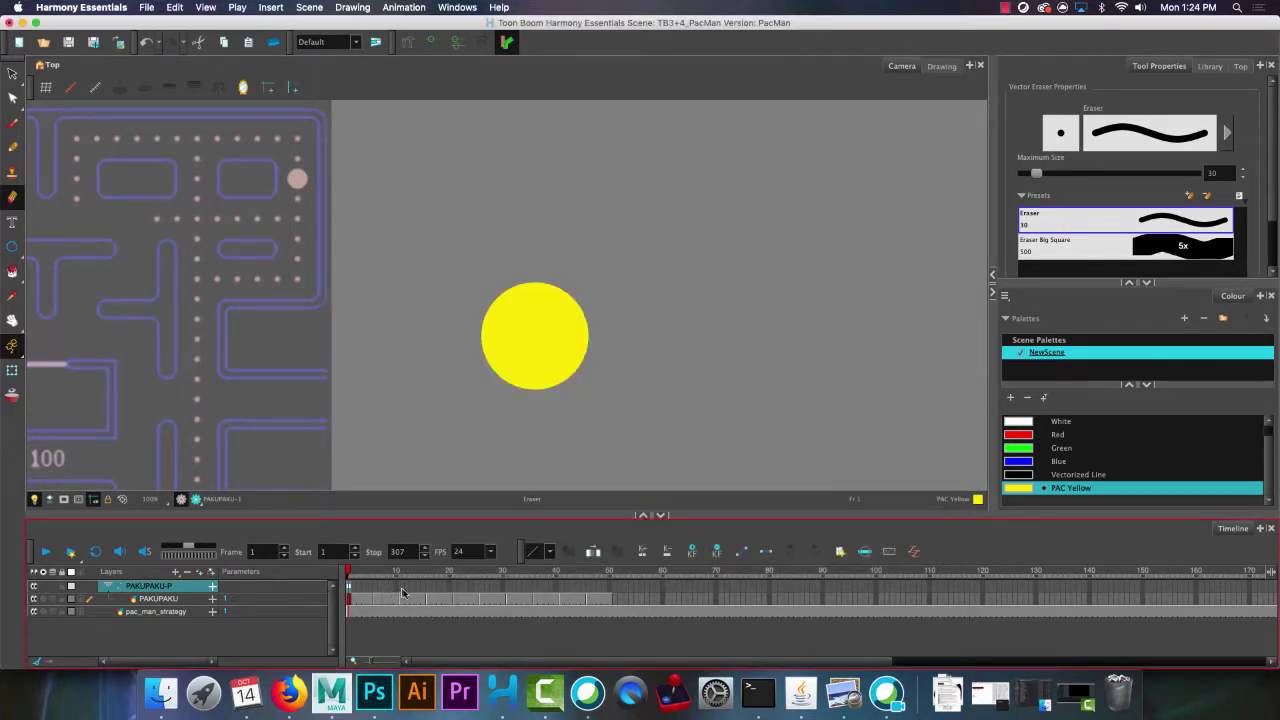
Set keyframes on the PAKUPAKU-P peg at frames 1 and 50.
{"action": "left_click", "coordinate": [610, 588]}
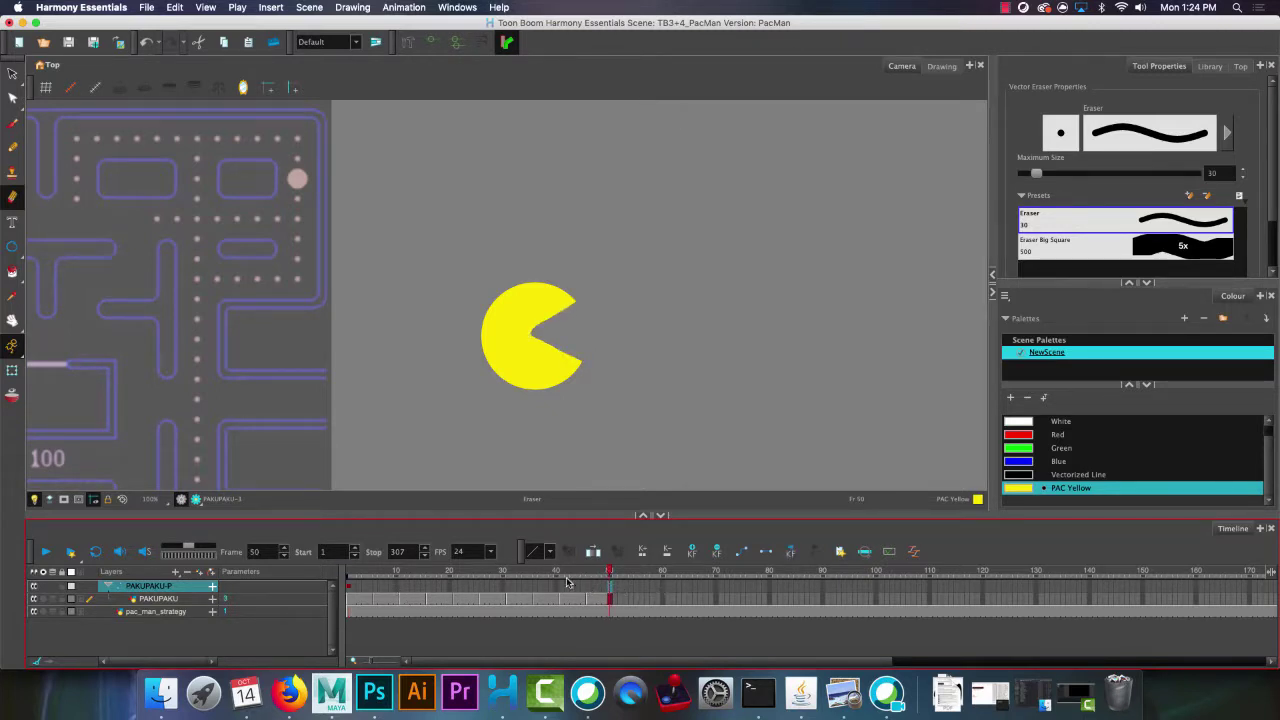
{"action": "key", "text": "F6"}
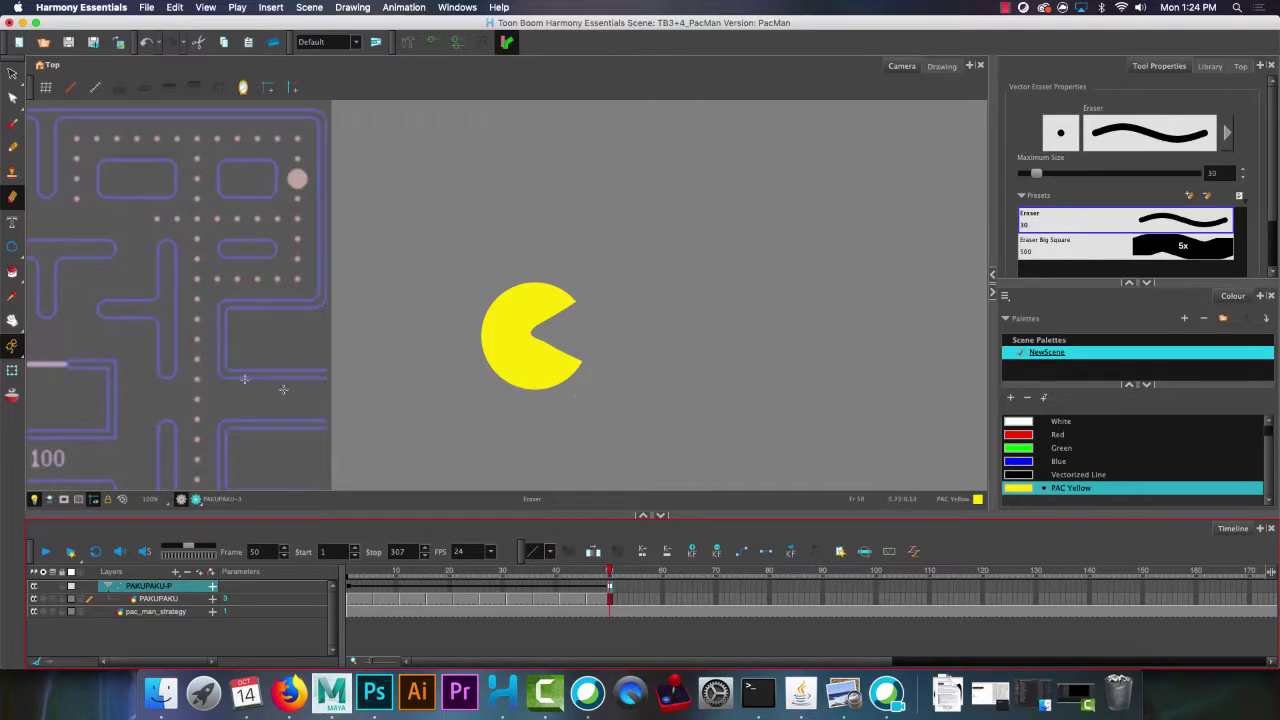
{"action": "mouse_move", "coordinate": [448, 572]}
{"action": "left_mouse_down"}
{"action": "mouse_move", "coordinate": [345, 566]}
{"action": "mouse_move", "coordinate": [609, 570]}
{"action": "left_mouse_up"}
Show the Advanced Animation toolbar and activate the Translate tool.
{"action": "mouse_move", "coordinate": [777, 323]}
{"action": "left_mouse_down"}
{"action": "mouse_move", "coordinate": [314, 260]}
{"action": "mouse_move", "coordinate": [331, 277]}
{"action": "left_mouse_up"}
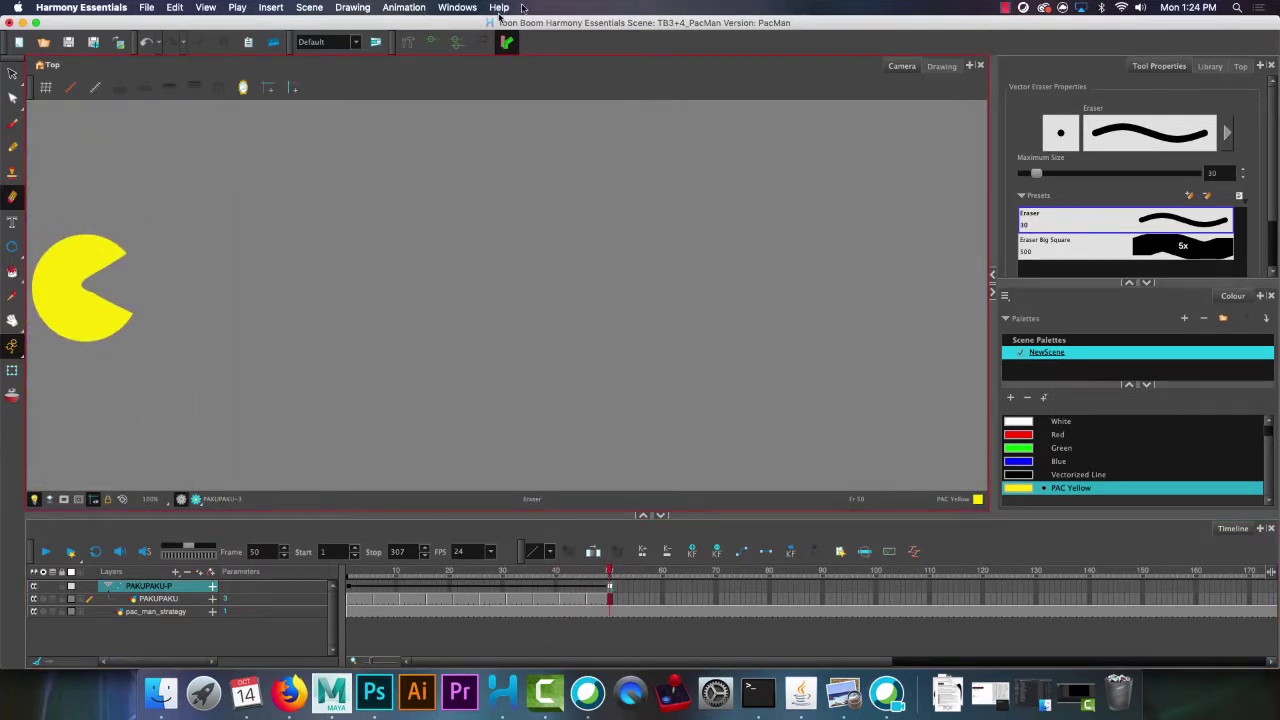
{"action": "left_click", "coordinate": [455, 7]}
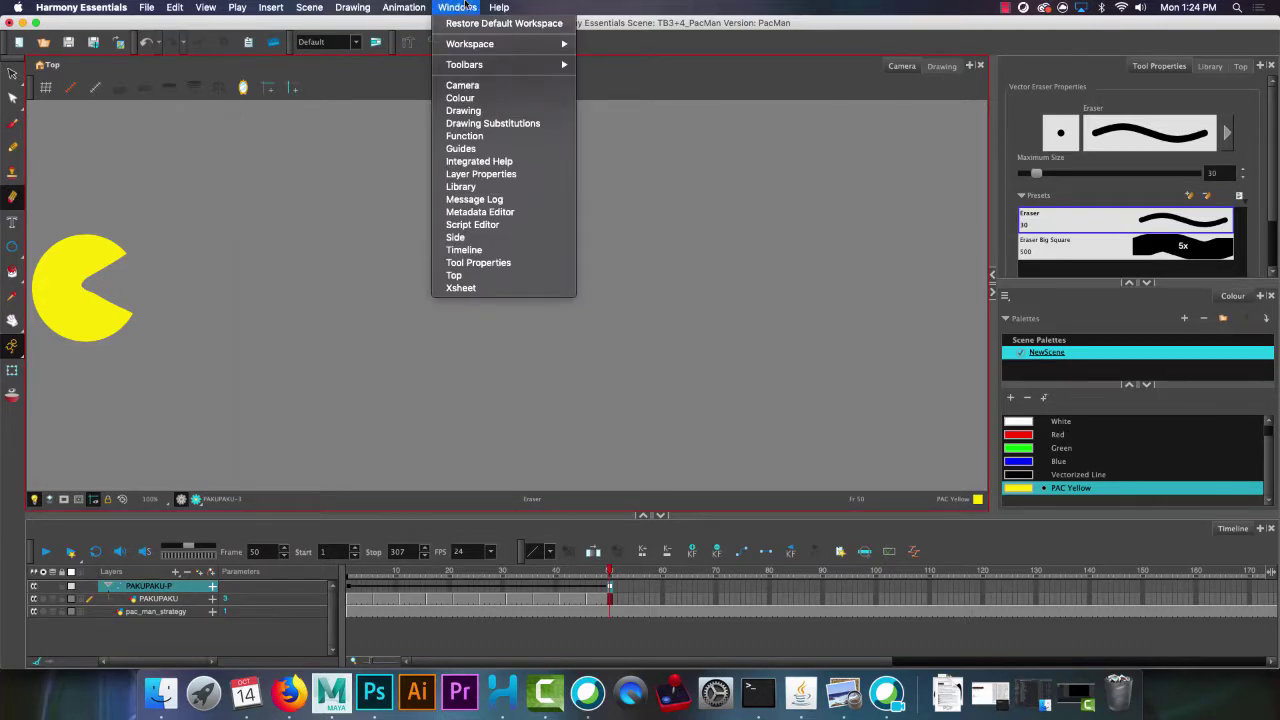
{"action": "mouse_move", "coordinate": [486, 65]}
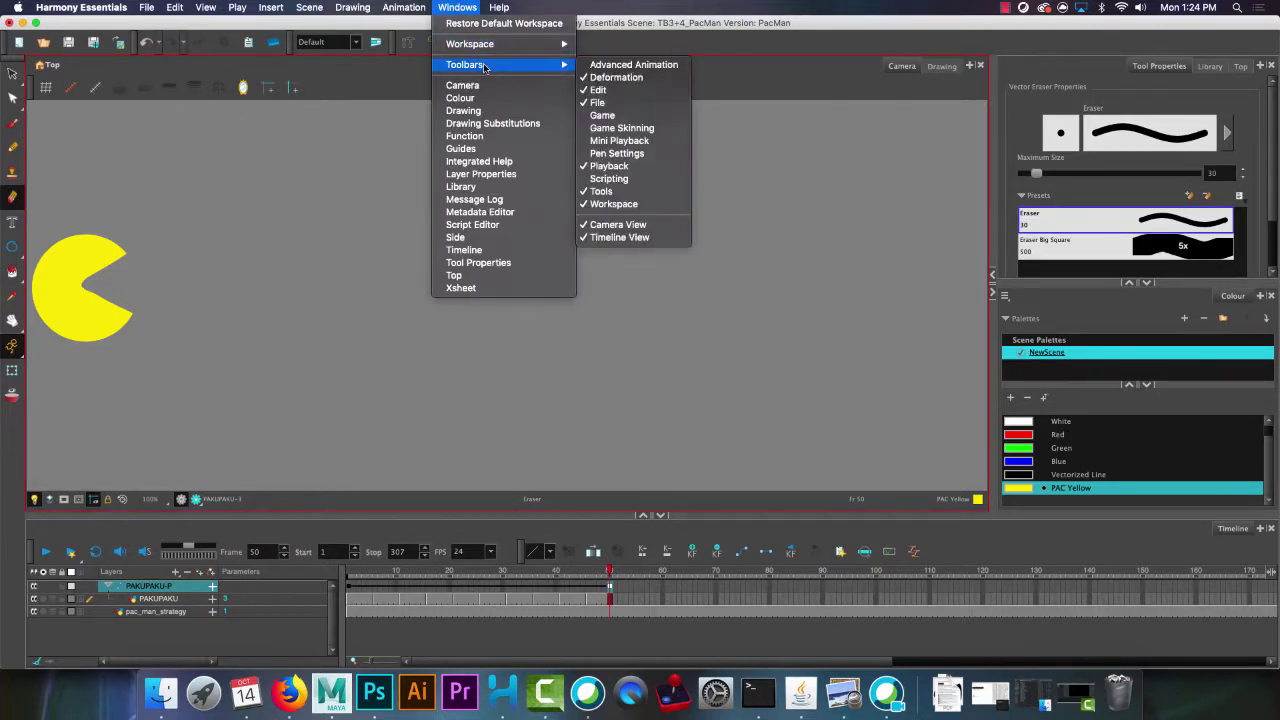
{"action": "left_click", "coordinate": [650, 65]}
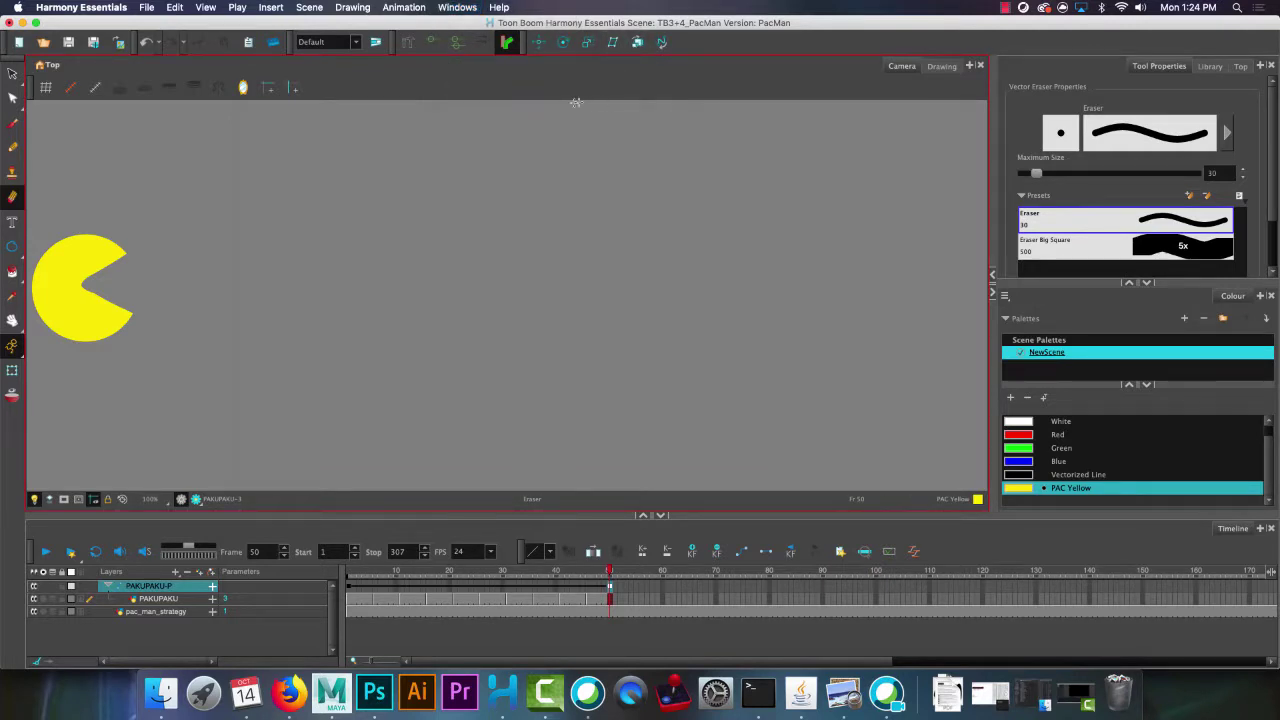
{"action": "left_click", "coordinate": [539, 44]}
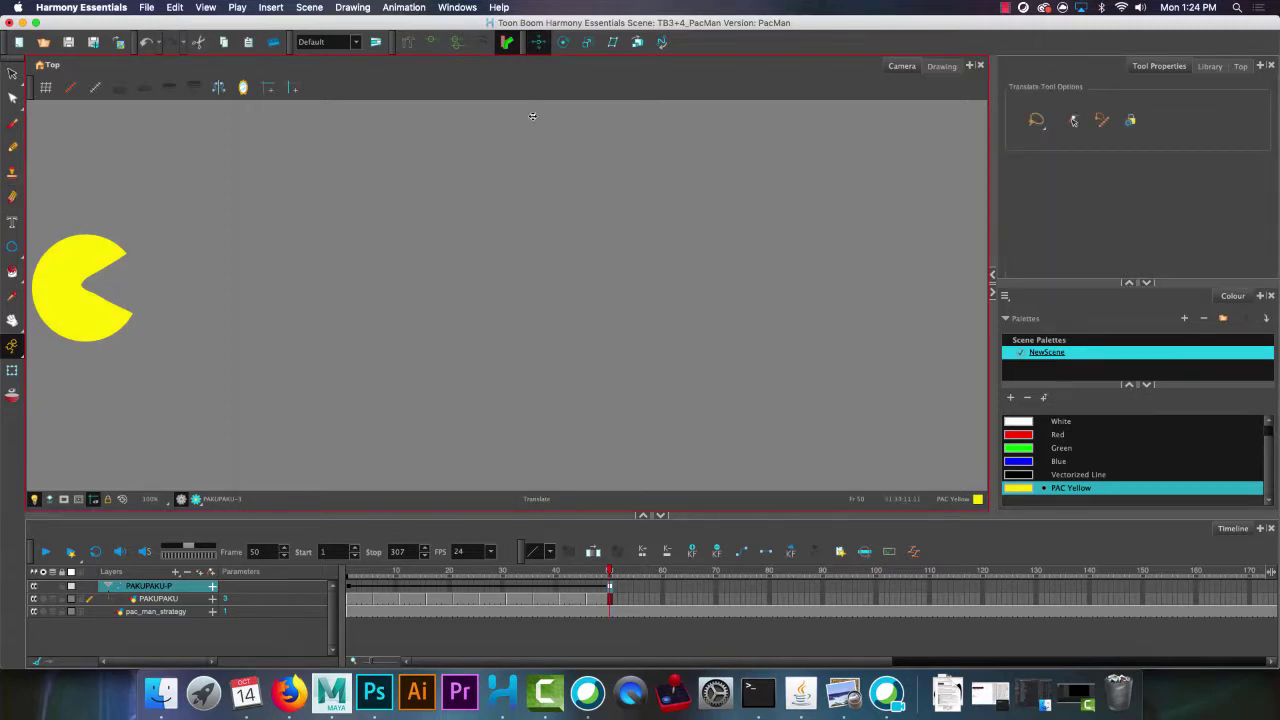
At frame 50, move the Pac-Man peg horizontally far past the camera frame's right edge, and compare its position at frames 1 and 50.
{"action": "scroll", "coordinate": [330, 176], "scroll_direction": "down", "scroll_amount": 2}
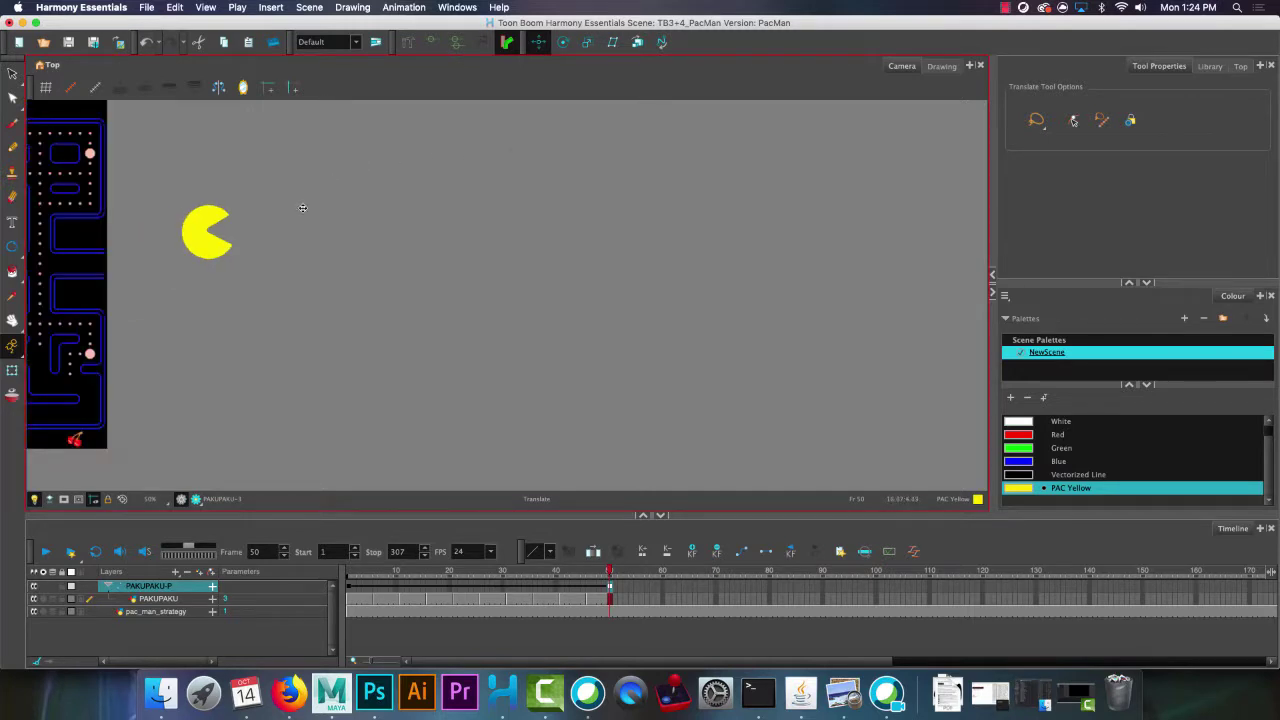
{"action": "scroll", "coordinate": [304, 208], "scroll_direction": "down", "scroll_amount": 1}
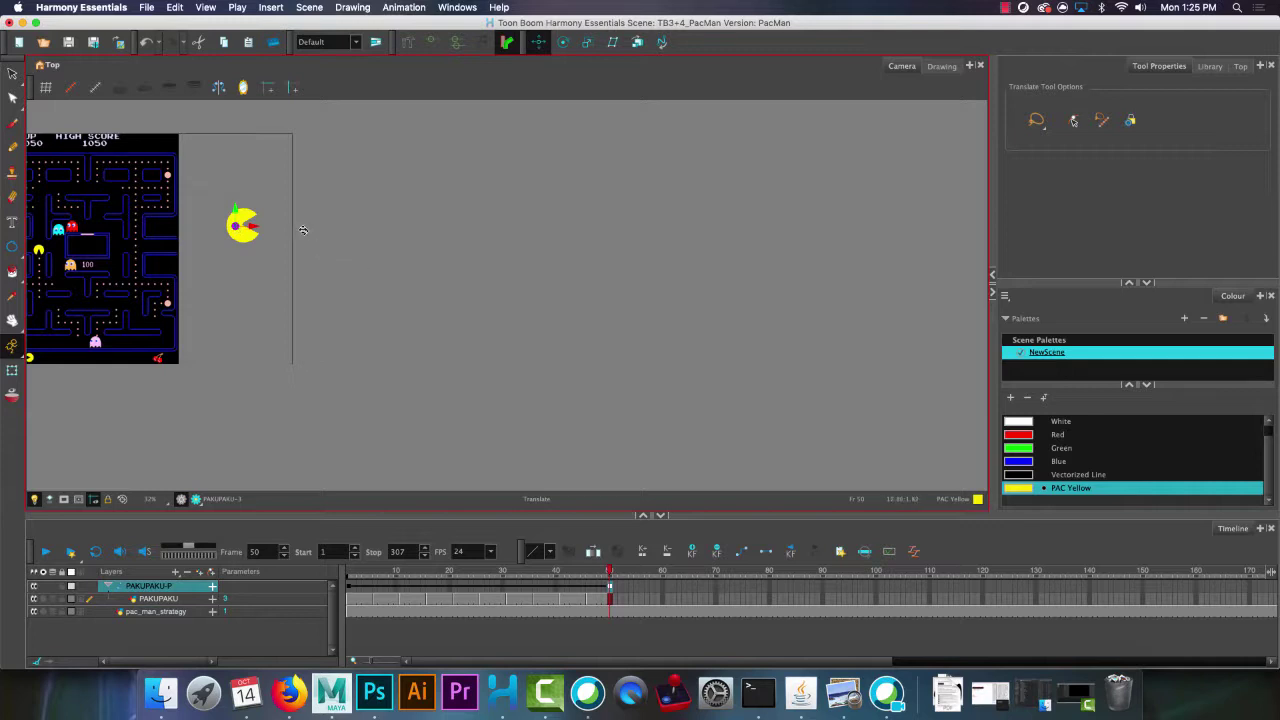
{"action": "left_click", "coordinate": [608, 585]}
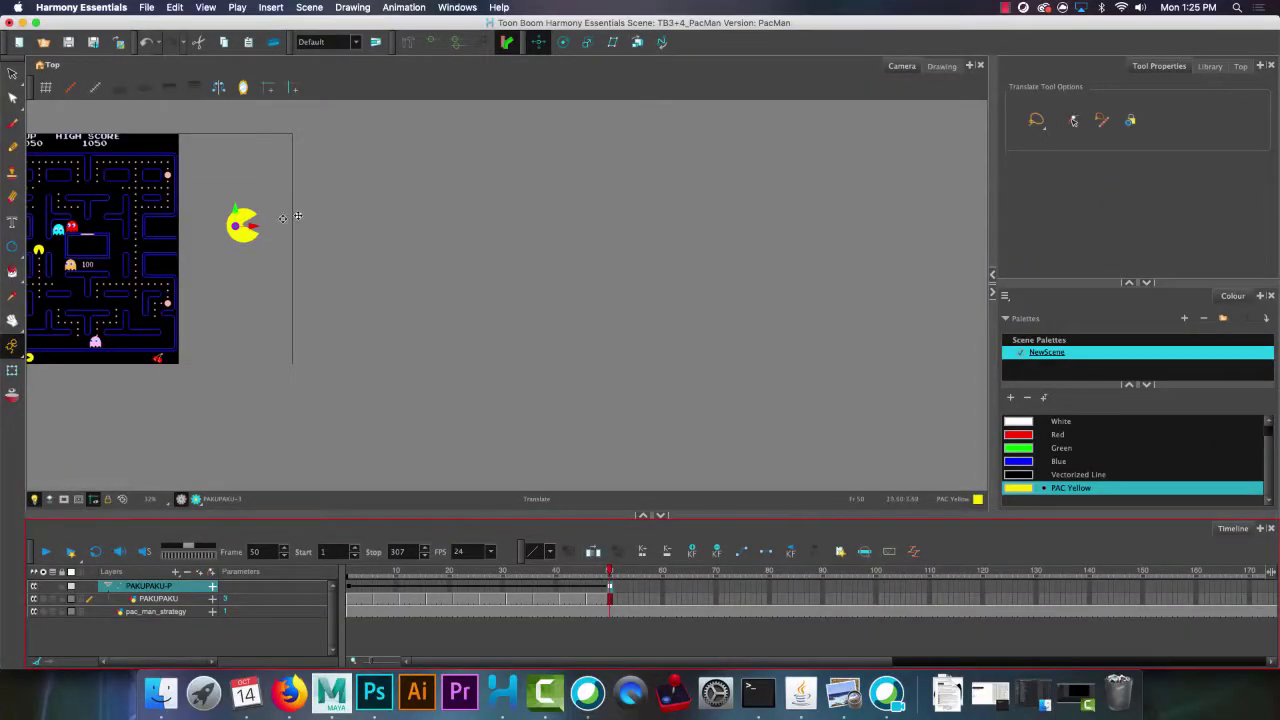
{"action": "left_click_drag", "start_coordinate": [250, 227], "coordinate": [959, 291]}
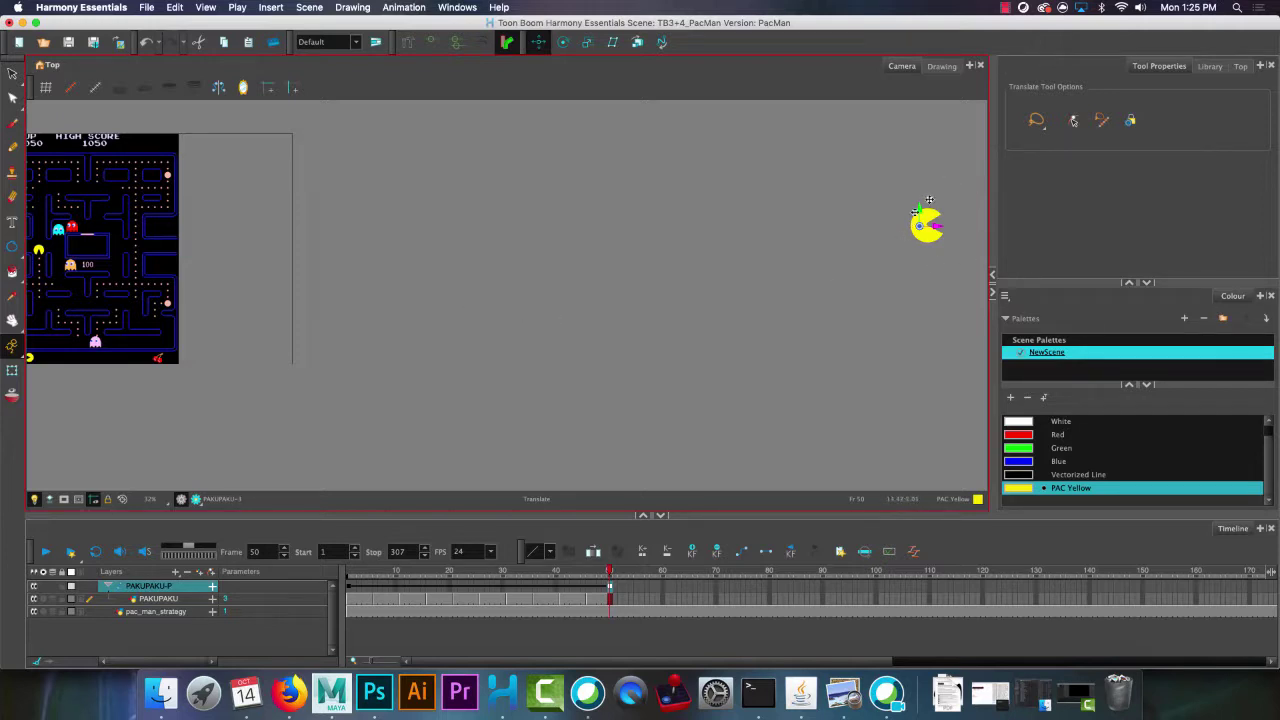
{"action": "left_click_drag", "start_coordinate": [410, 572], "coordinate": [326, 565]}
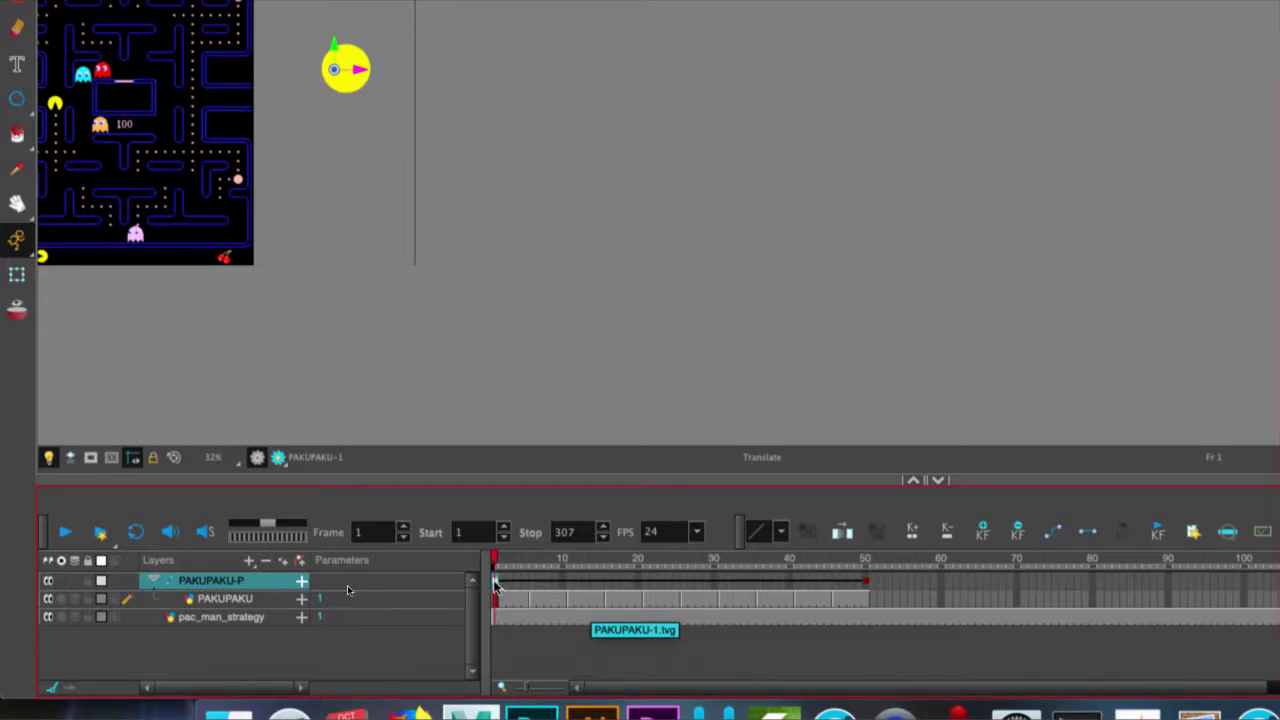
{"action": "left_click", "coordinate": [867, 587]}
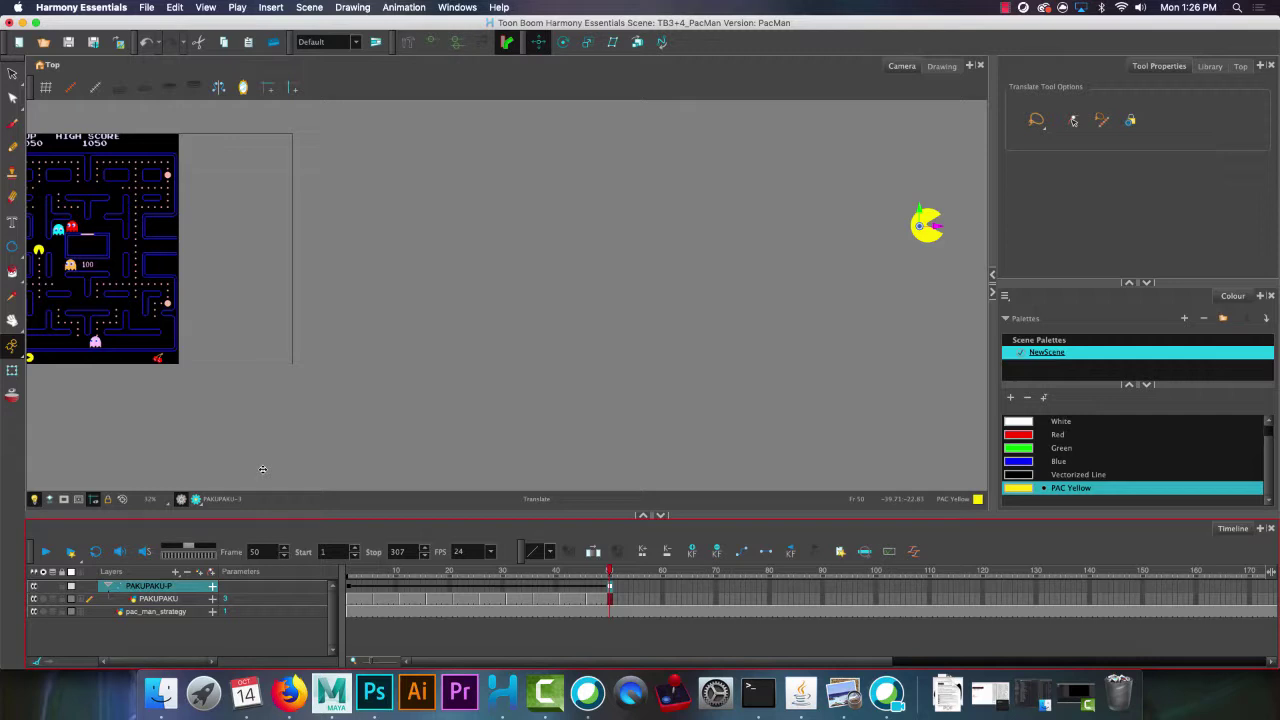
Switch to the Toon Boom 3 notes document in Firefox and review the keyframe definition and animation tool descriptions.
{"action": "left_click", "coordinate": [288, 696]}
{"action": "scroll", "coordinate": [470, 430], "scroll_direction": "down", "scroll_amount": 3}
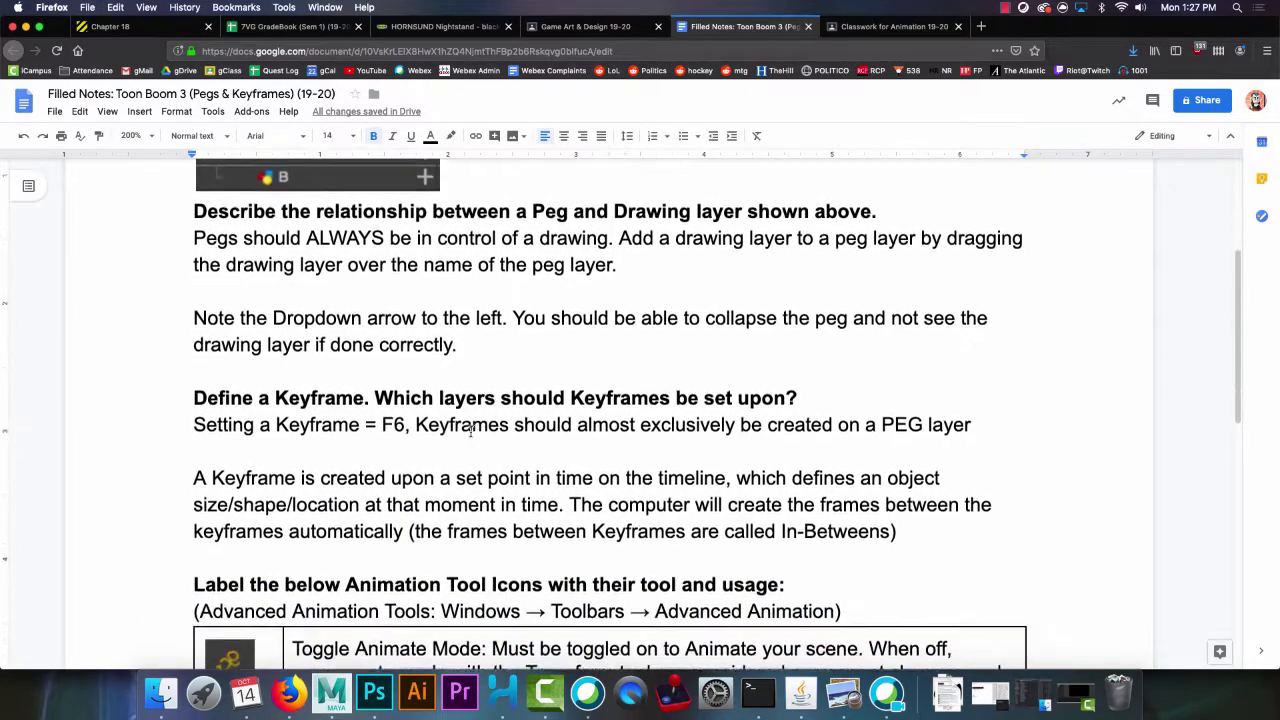
{"action": "scroll", "coordinate": [470, 430], "scroll_direction": "down", "scroll_amount": 5}
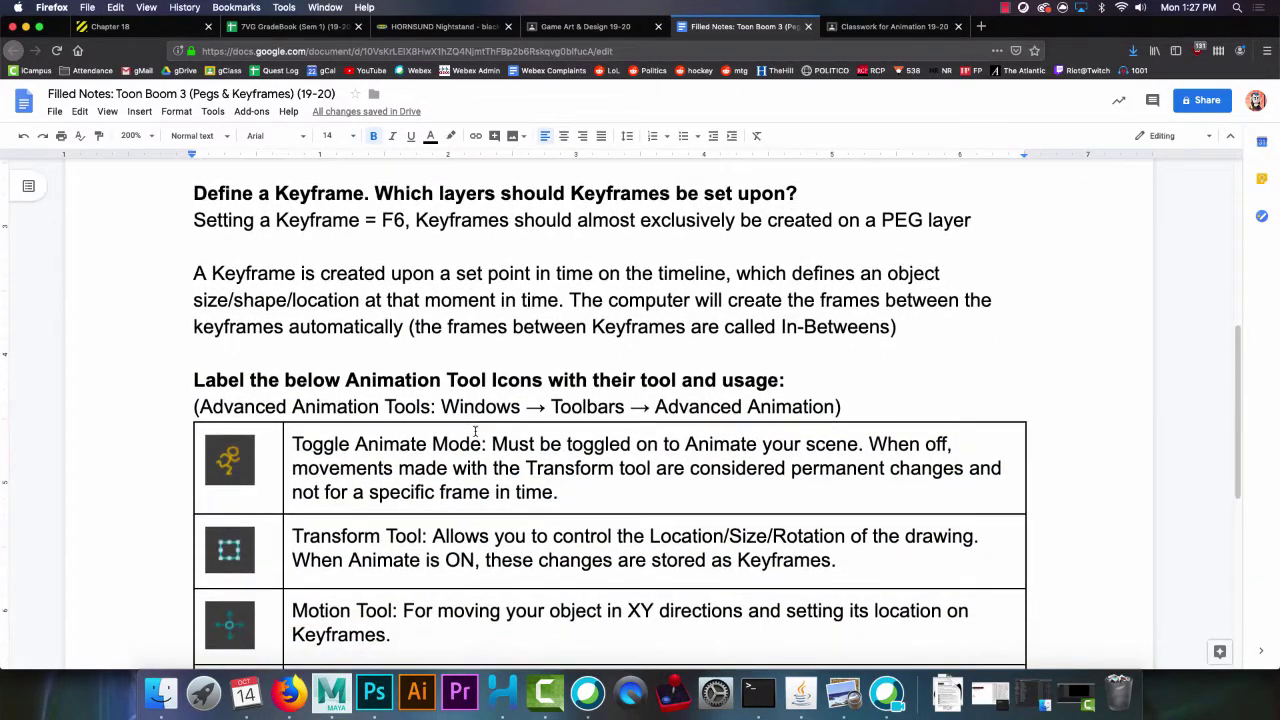
{"action": "scroll", "coordinate": [475, 432], "scroll_direction": "down", "scroll_amount": 1}
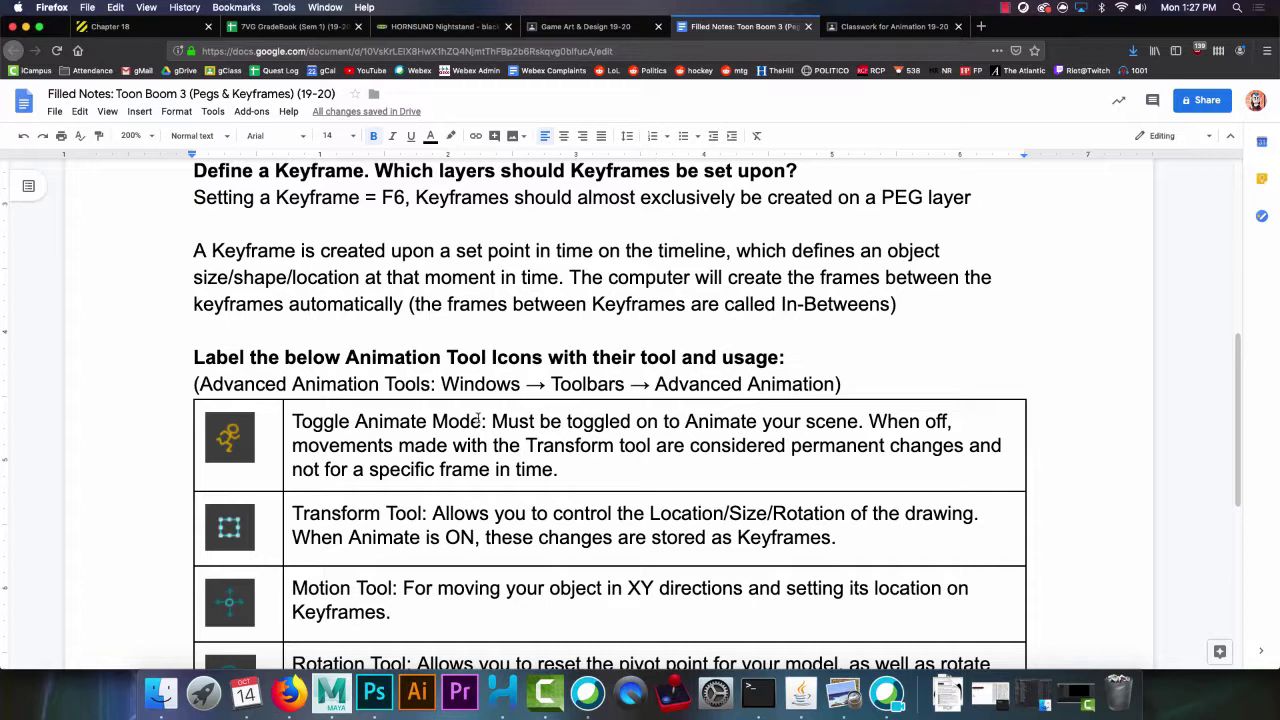
{"action": "right_click", "coordinate": [594, 690]}
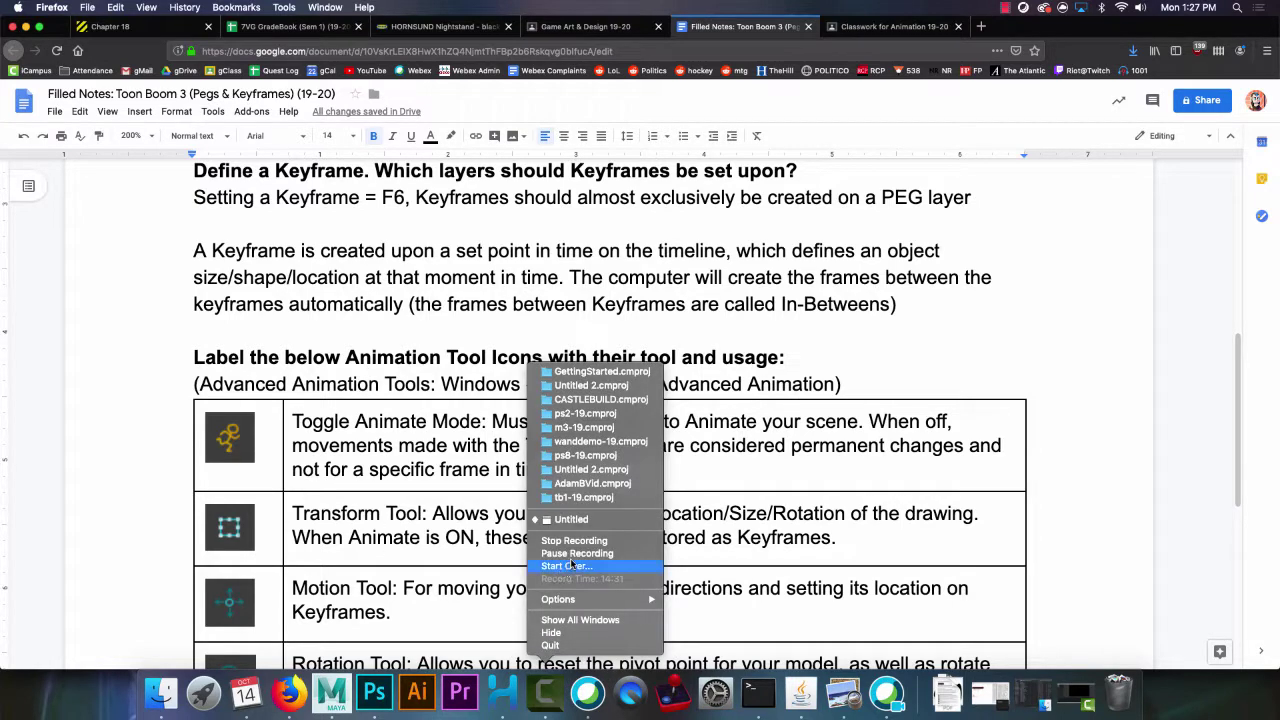
{"action": "left_click", "coordinate": [577, 553]}
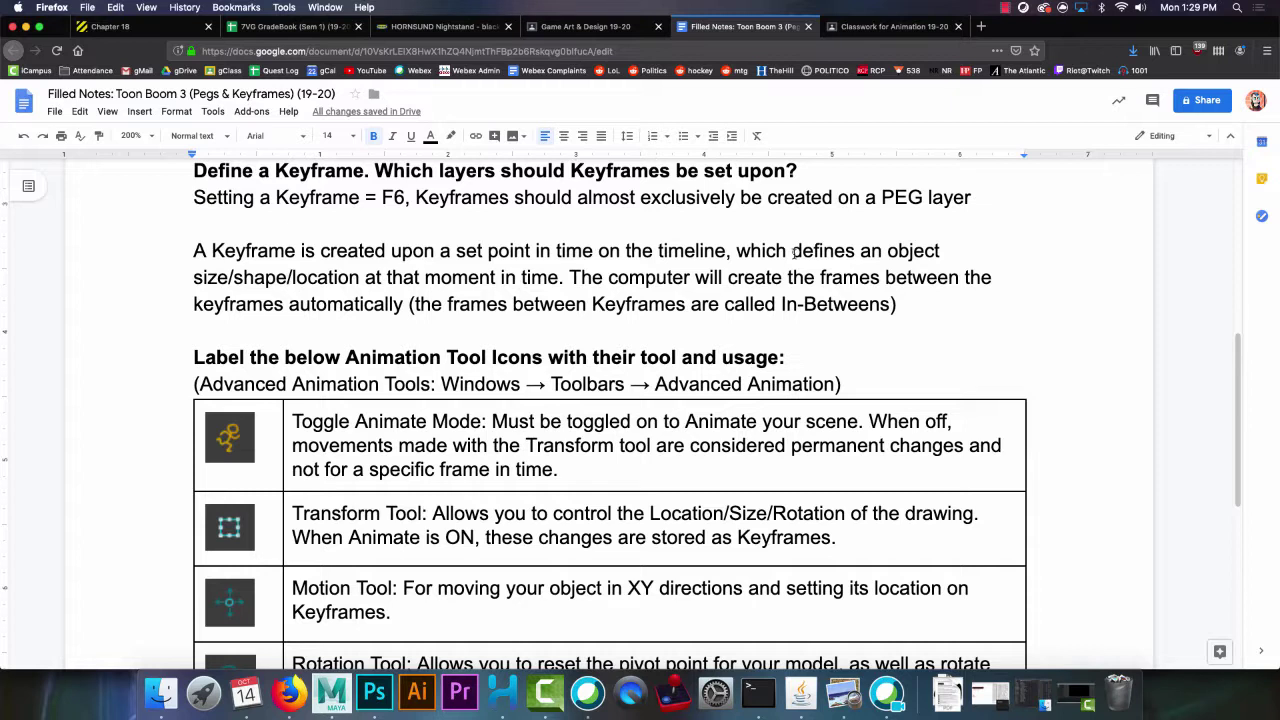
Correct "object" to "object's" in the keyframe definition paragraph of the notes.
{"action": "left_click", "coordinate": [984, 253]}
{"action": "type", "text": "'s"}
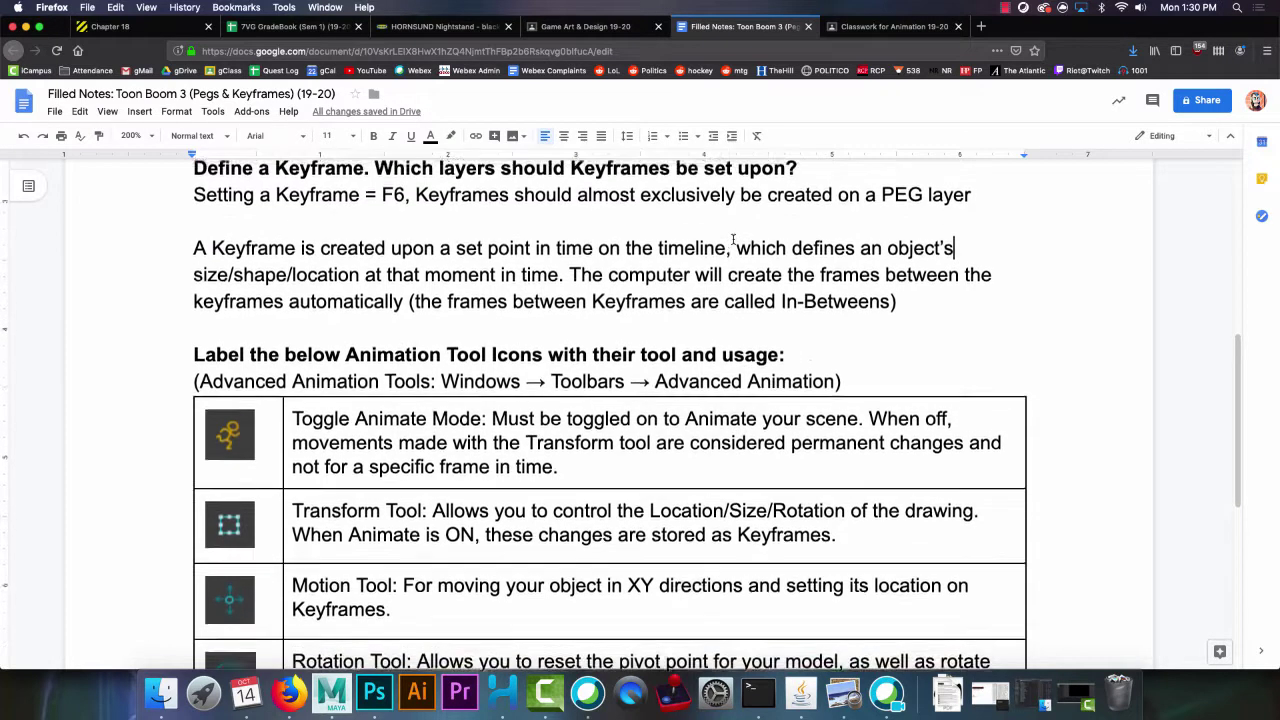
Set the notes document's zoom to 190%.
{"action": "scroll", "coordinate": [745, 240], "scroll_direction": "up", "scroll_amount": 3}
{"action": "scroll", "coordinate": [735, 240], "scroll_direction": "down", "scroll_amount": 5}
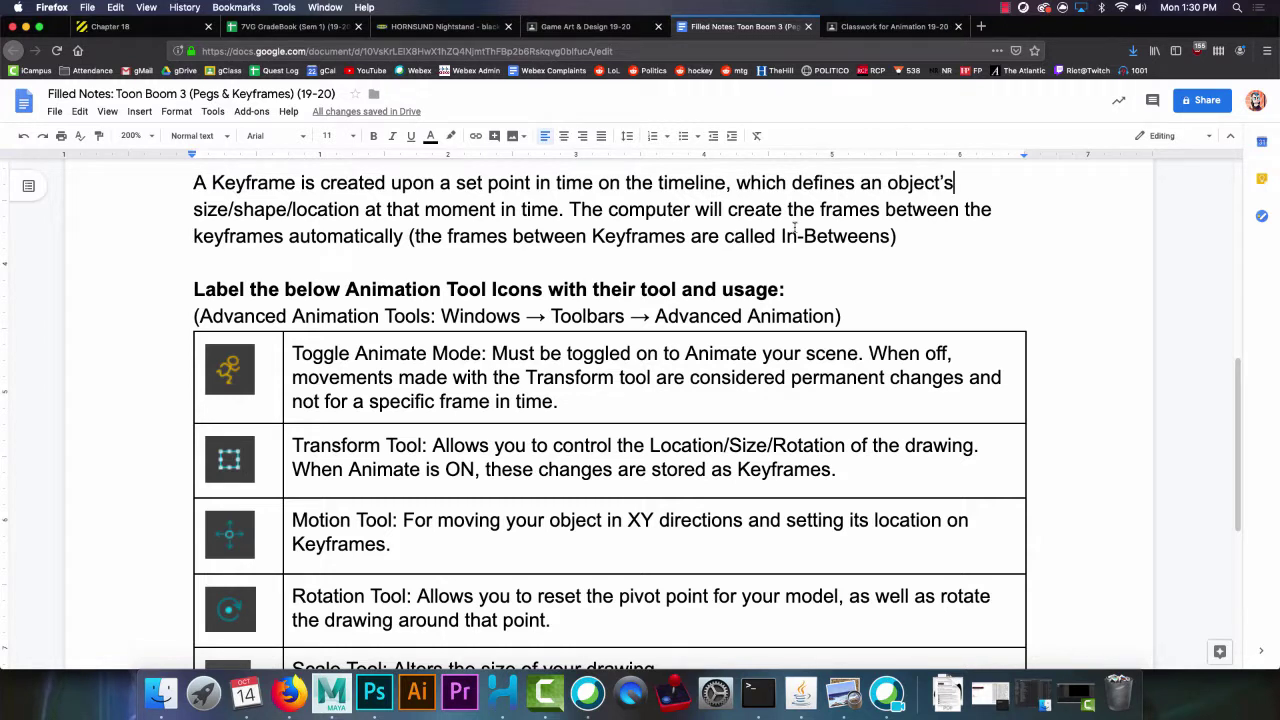
{"action": "left_click", "coordinate": [131, 134]}
{"action": "key", "text": "BackSpace"}
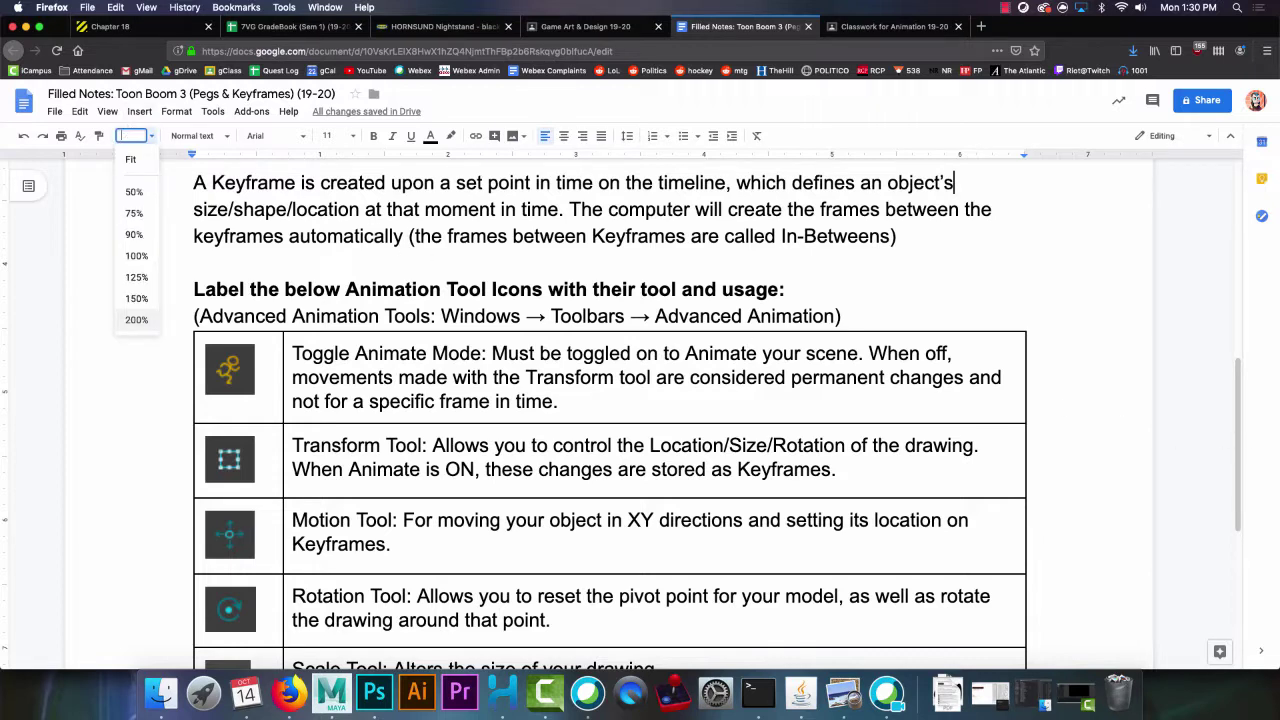
{"action": "type", "text": "190"}
{"action": "key", "text": "Return"}
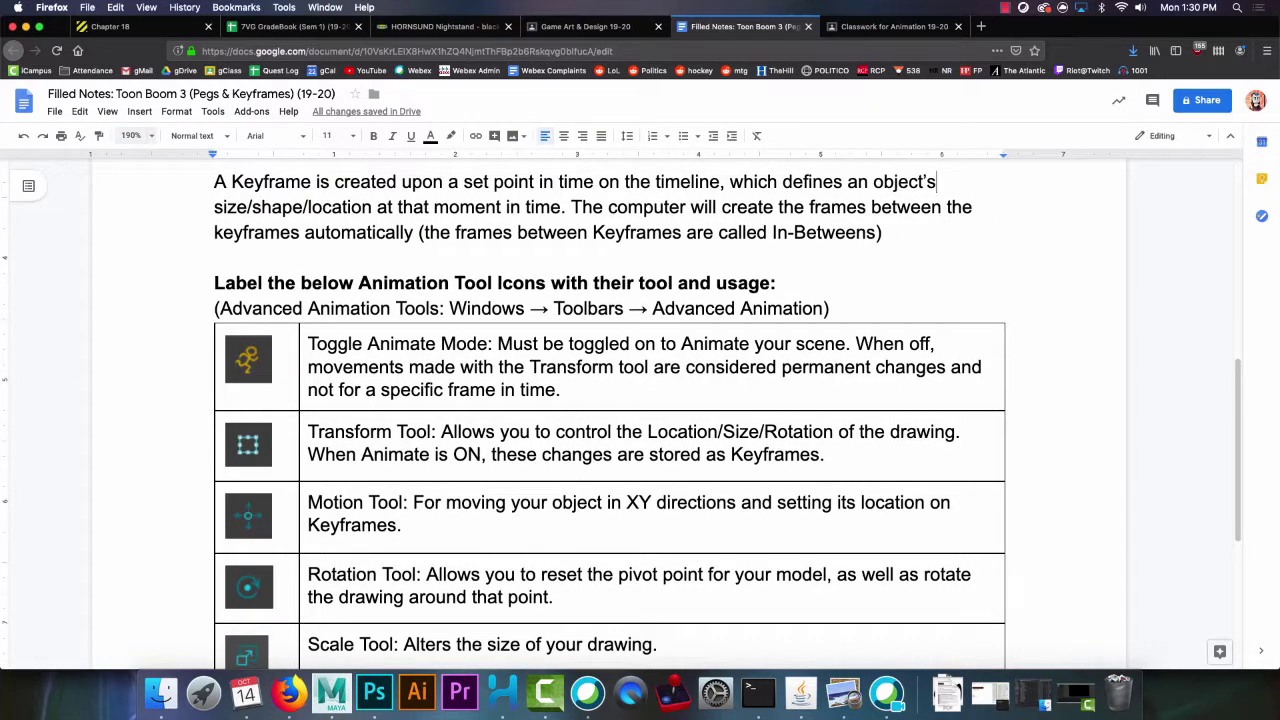
Review the Advanced Animation toolbar path, the animation tool descriptions and the Control path section in the notes.
{"action": "scroll", "coordinate": [303, 367], "scroll_direction": "down", "scroll_amount": 1}
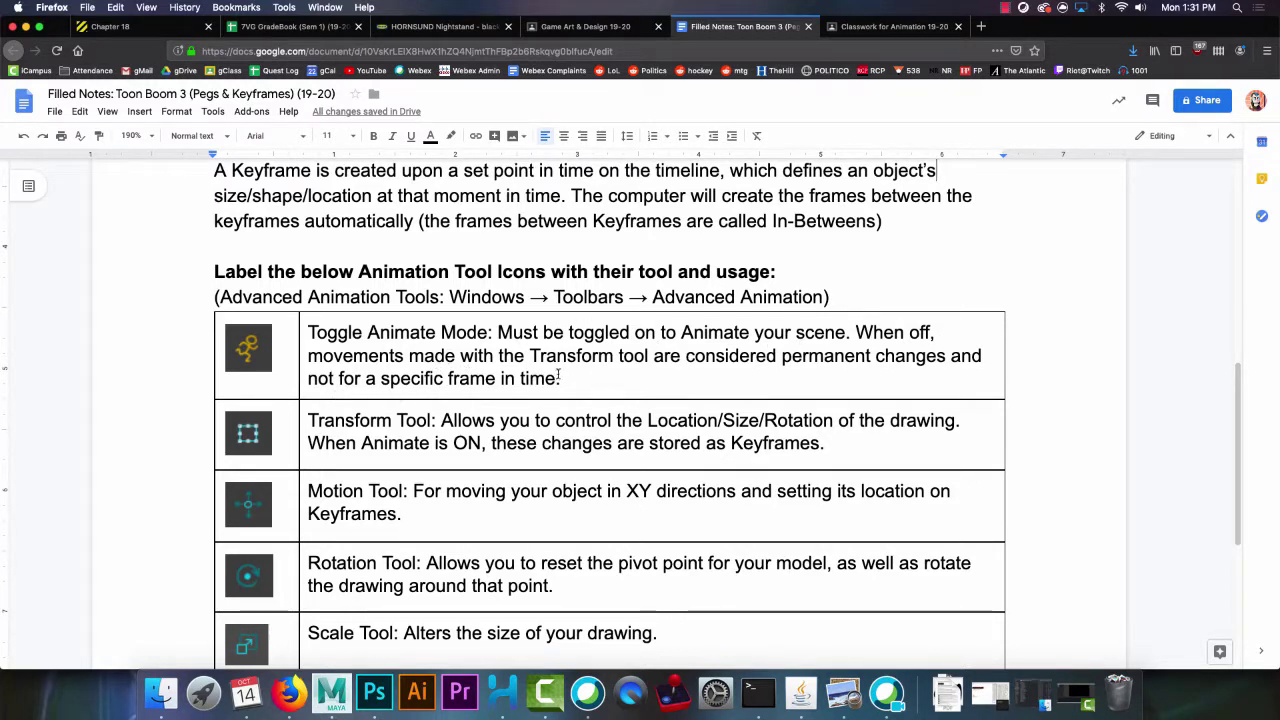
{"action": "scroll", "coordinate": [570, 392], "scroll_direction": "down", "scroll_amount": 1}
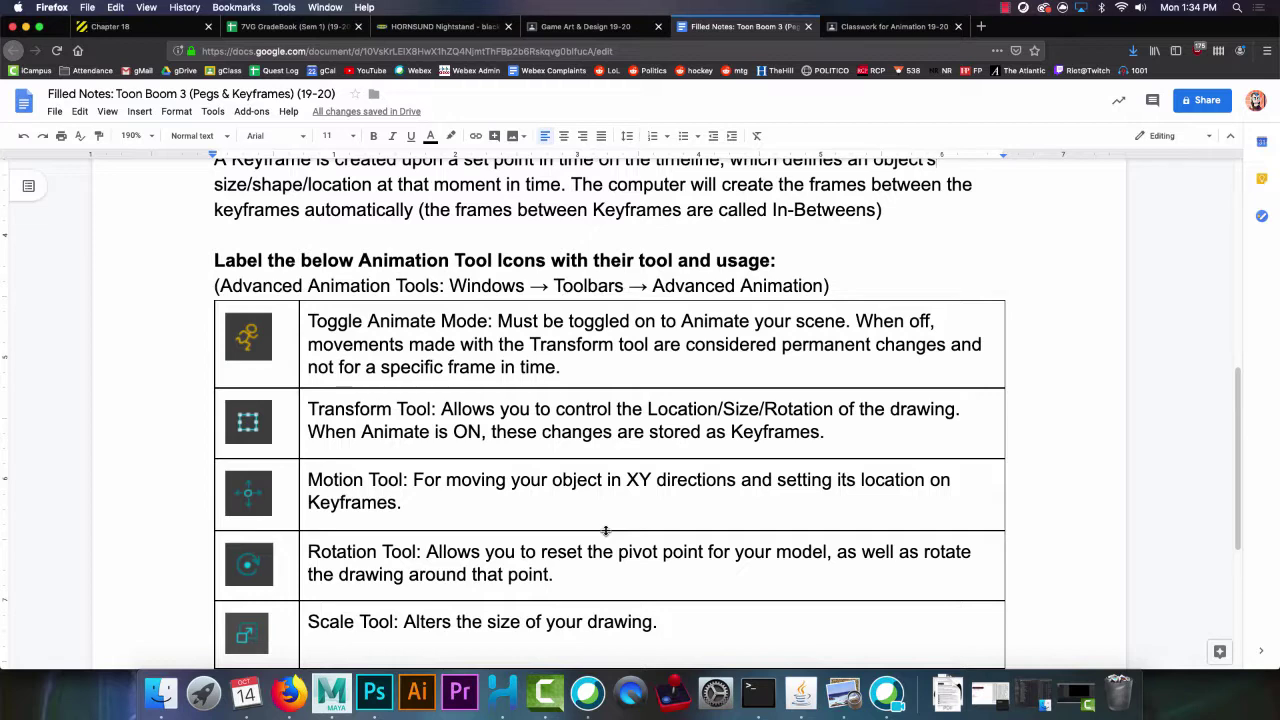
{"action": "scroll", "coordinate": [470, 461], "scroll_direction": "down", "scroll_amount": 1}
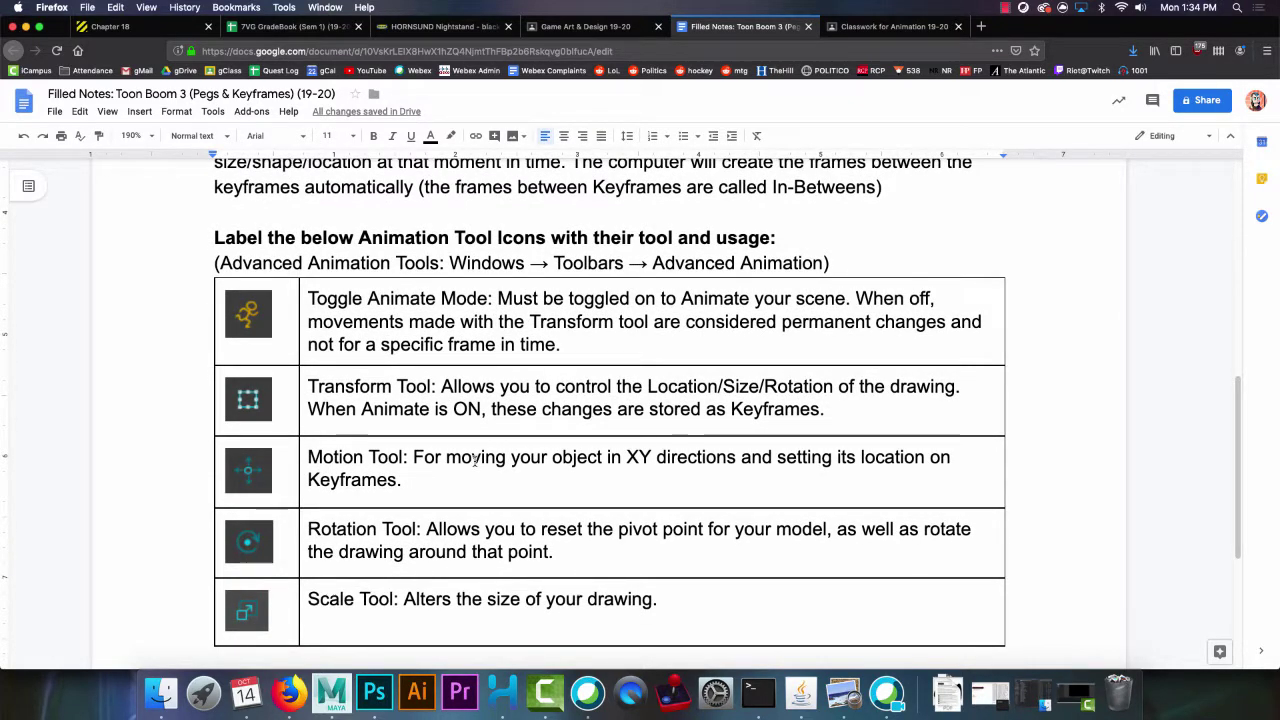
{"action": "left_click_drag", "start_coordinate": [220, 263], "coordinate": [649, 262]}
{"action": "left_click_drag", "start_coordinate": [831, 260], "coordinate": [821, 260]}
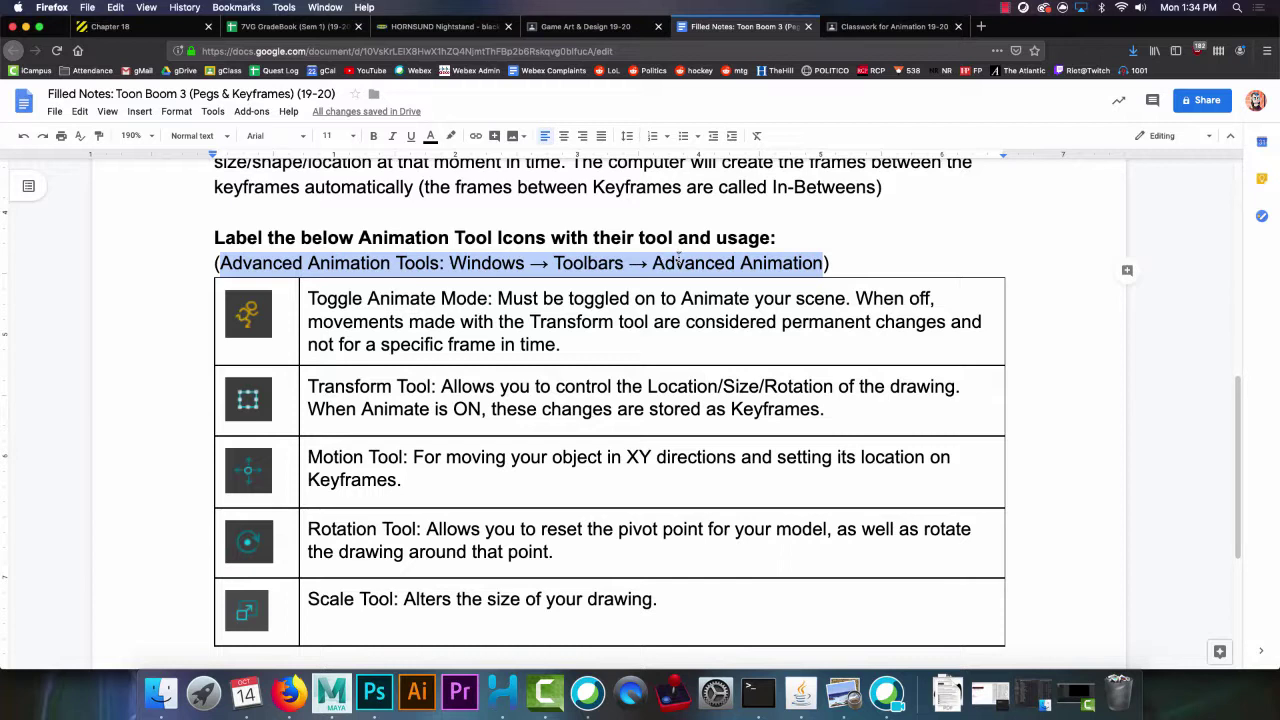
{"action": "left_click", "coordinate": [676, 259]}
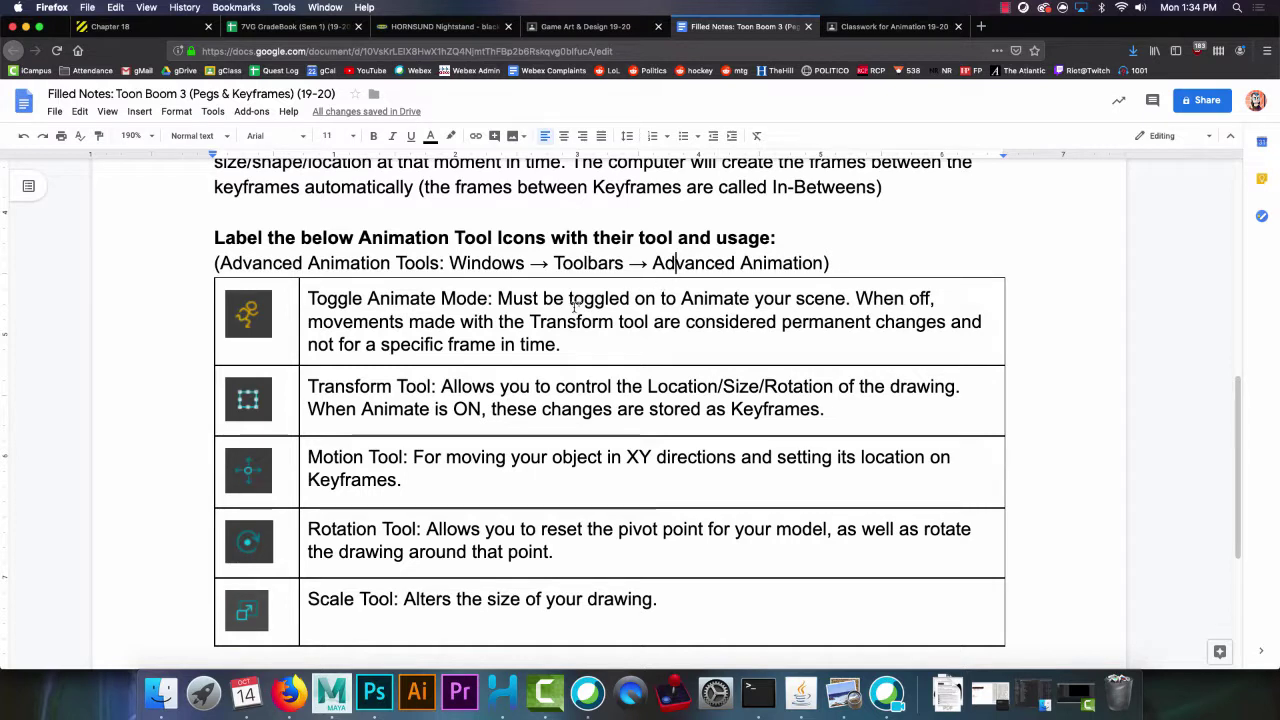
{"action": "scroll", "coordinate": [566, 301], "scroll_direction": "down", "scroll_amount": 3}
{"action": "scroll", "coordinate": [566, 297], "scroll_direction": "up", "scroll_amount": 2}
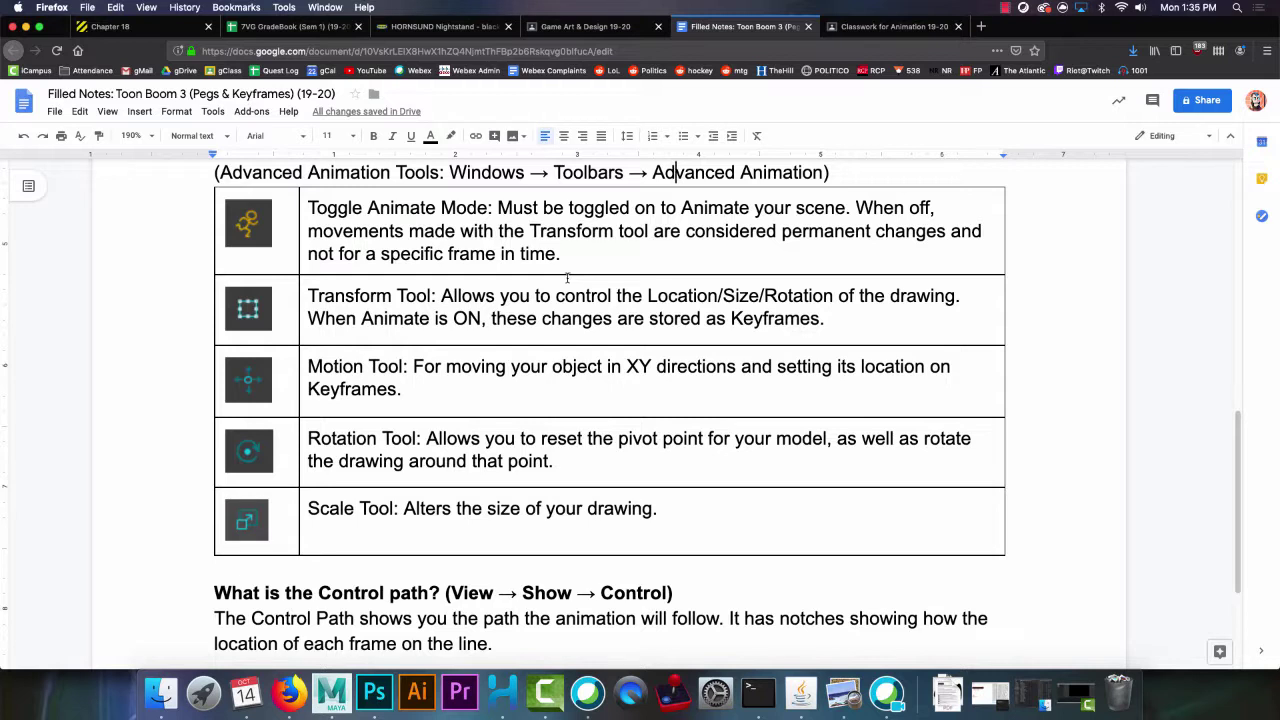
Switch to Harmony Essentials, show the Control path of the Pac-Man peg, and follow it from the camera frame to the Pac-Man.
{"action": "left_click", "coordinate": [496, 694]}
{"action": "left_click", "coordinate": [205, 7]}
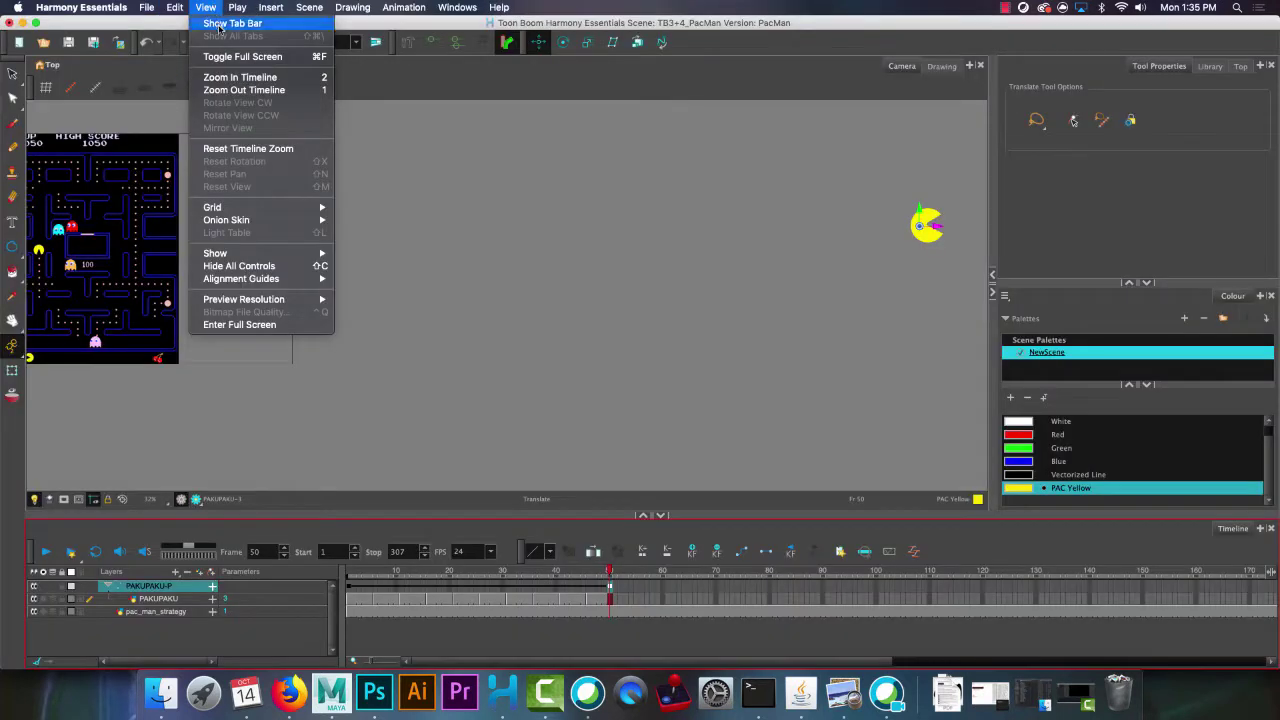
{"action": "mouse_move", "coordinate": [267, 260]}
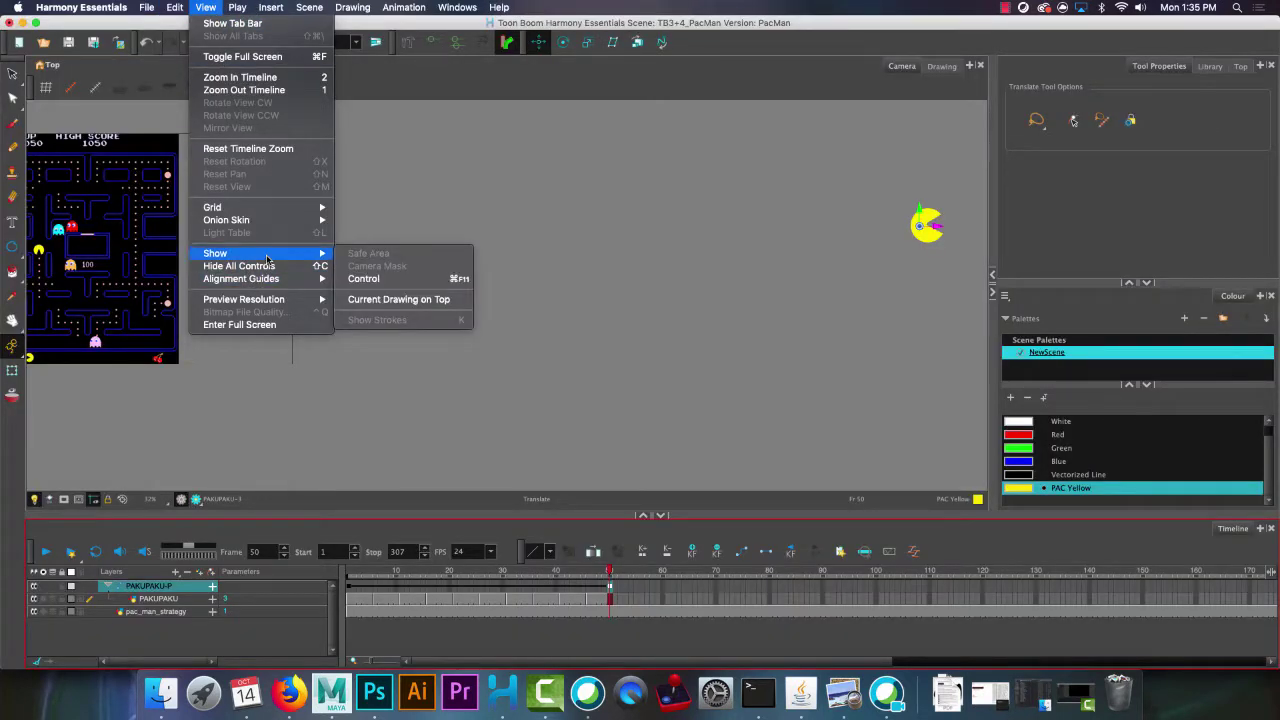
{"action": "left_click", "coordinate": [386, 279]}
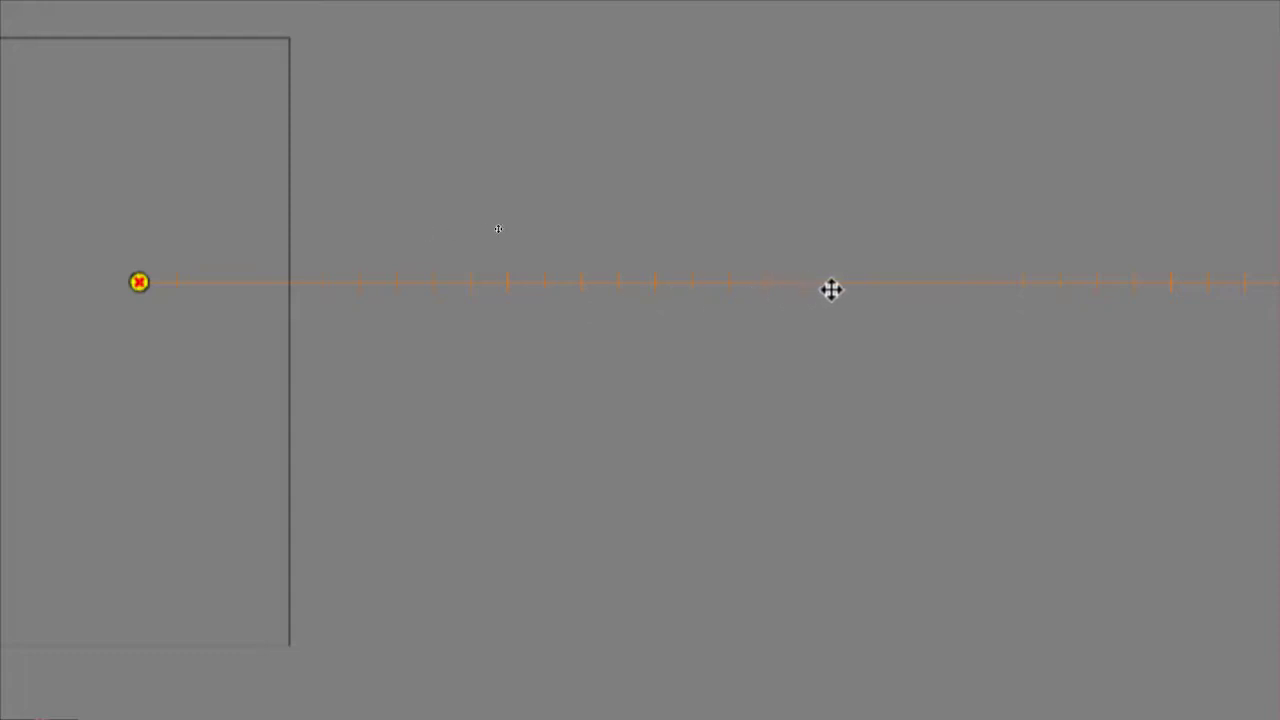
{"action": "left_click_drag", "start_coordinate": [965, 348], "coordinate": [709, 346]}
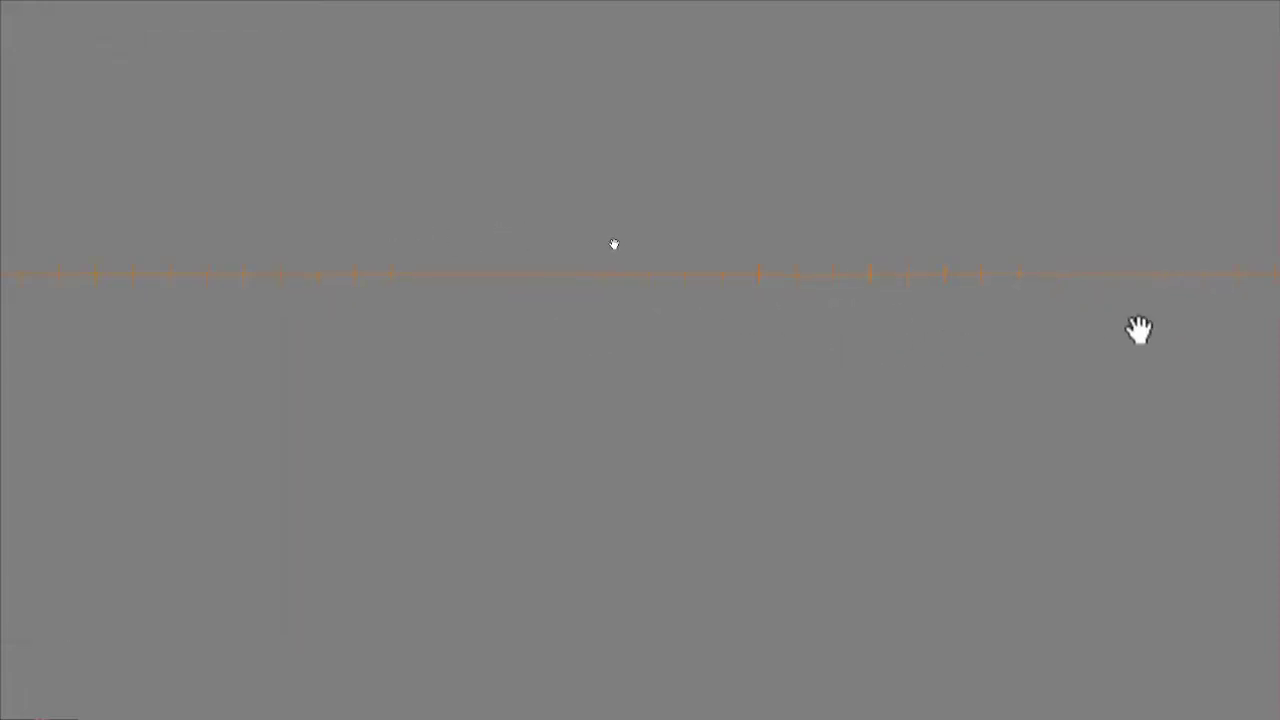
{"action": "left_click_drag", "start_coordinate": [1005, 329], "coordinate": [617, 283]}
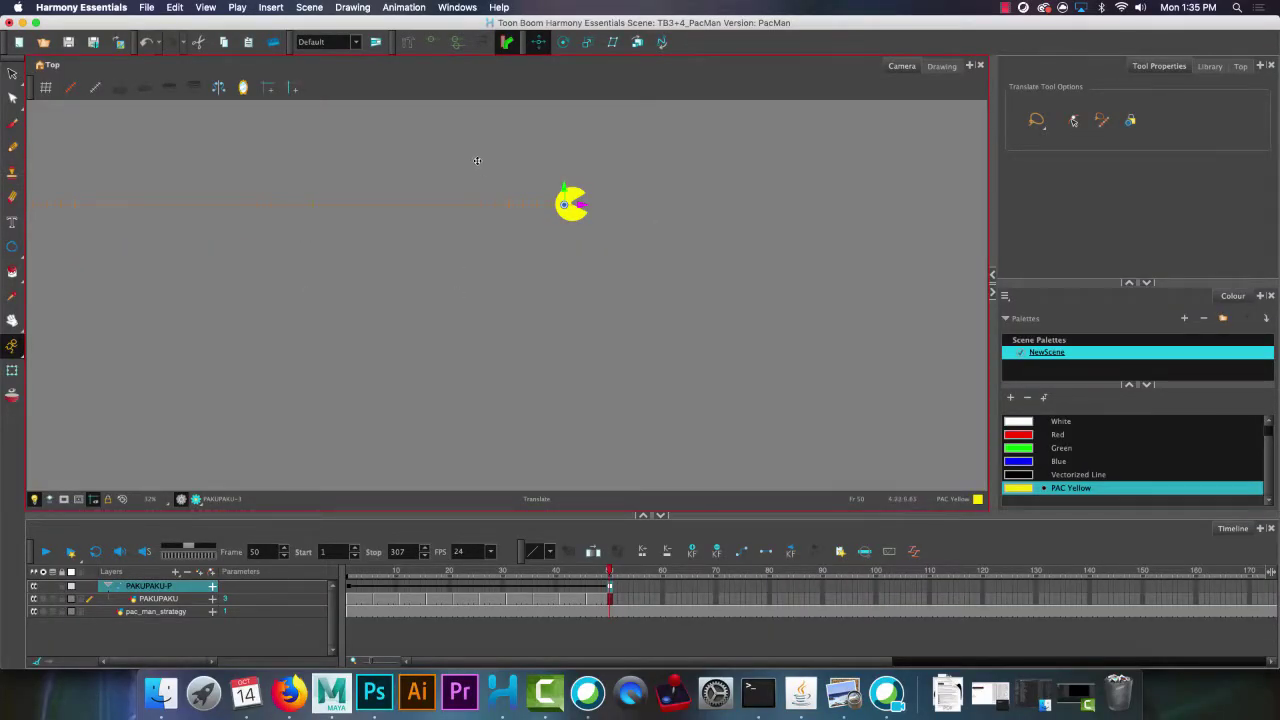
Try different easing presets on the Pac-Man peg's keyframes, compare the notch spacing along the path, and return to linear easing.
{"action": "left_click", "coordinate": [549, 555]}
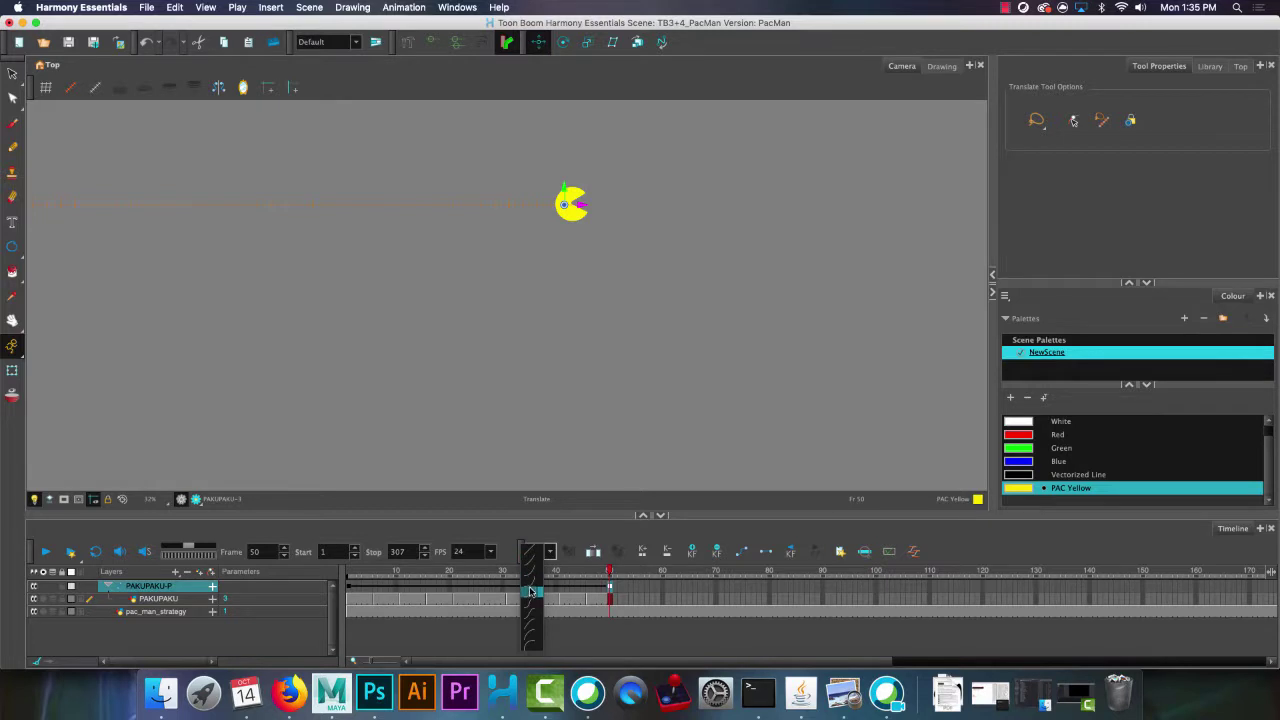
{"action": "left_click", "coordinate": [531, 591]}
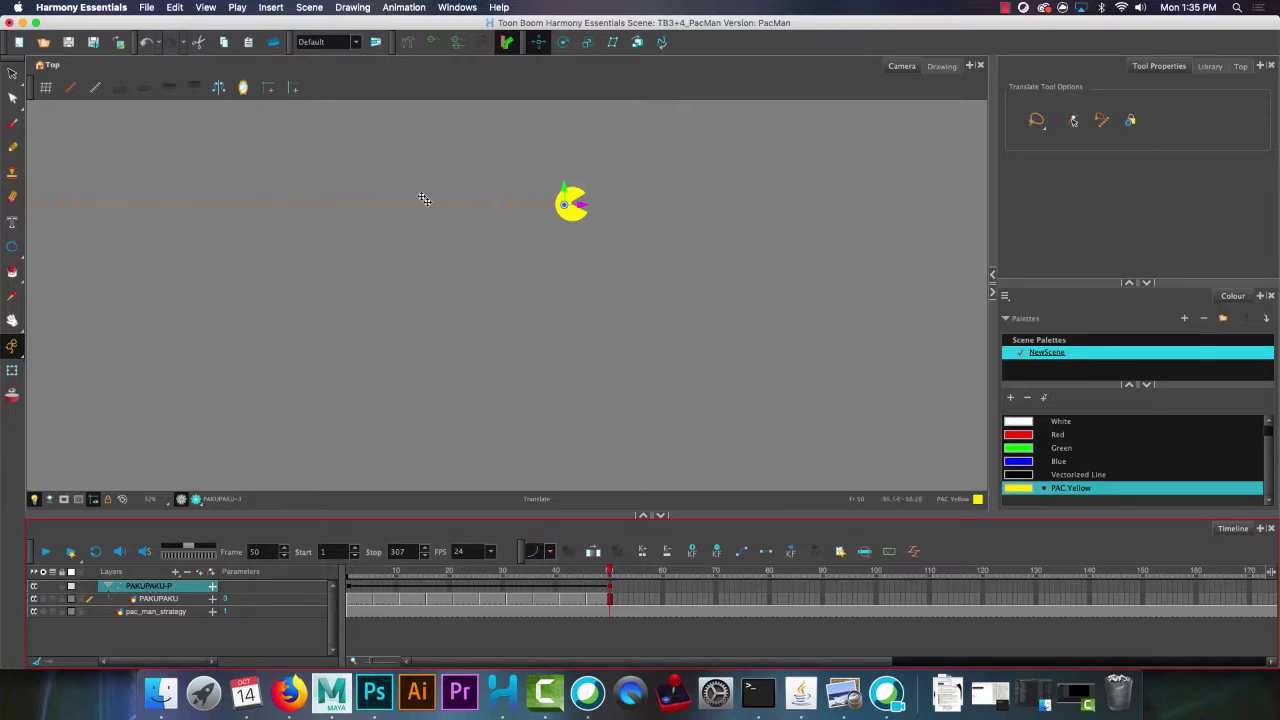
{"action": "left_click", "coordinate": [531, 551]}
{"action": "left_click", "coordinate": [532, 586]}
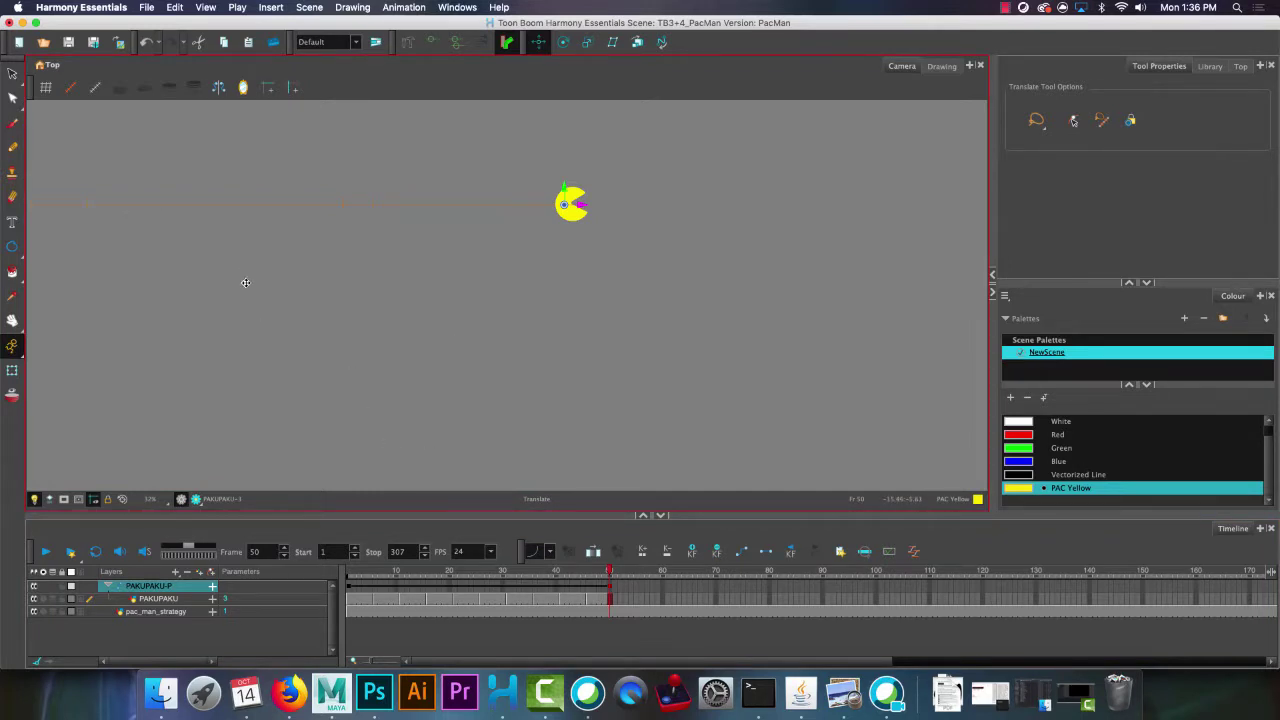
{"action": "left_click_drag", "start_coordinate": [166, 240], "coordinate": [454, 283]}
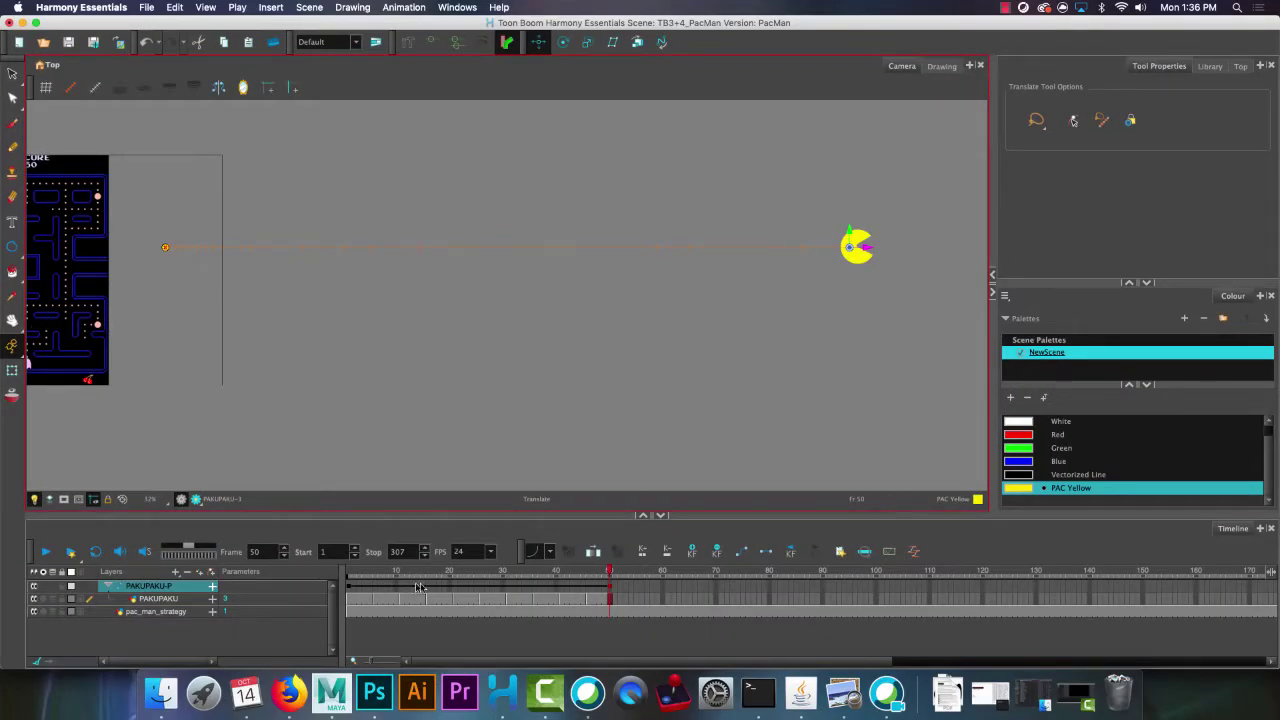
{"action": "left_click", "coordinate": [540, 556]}
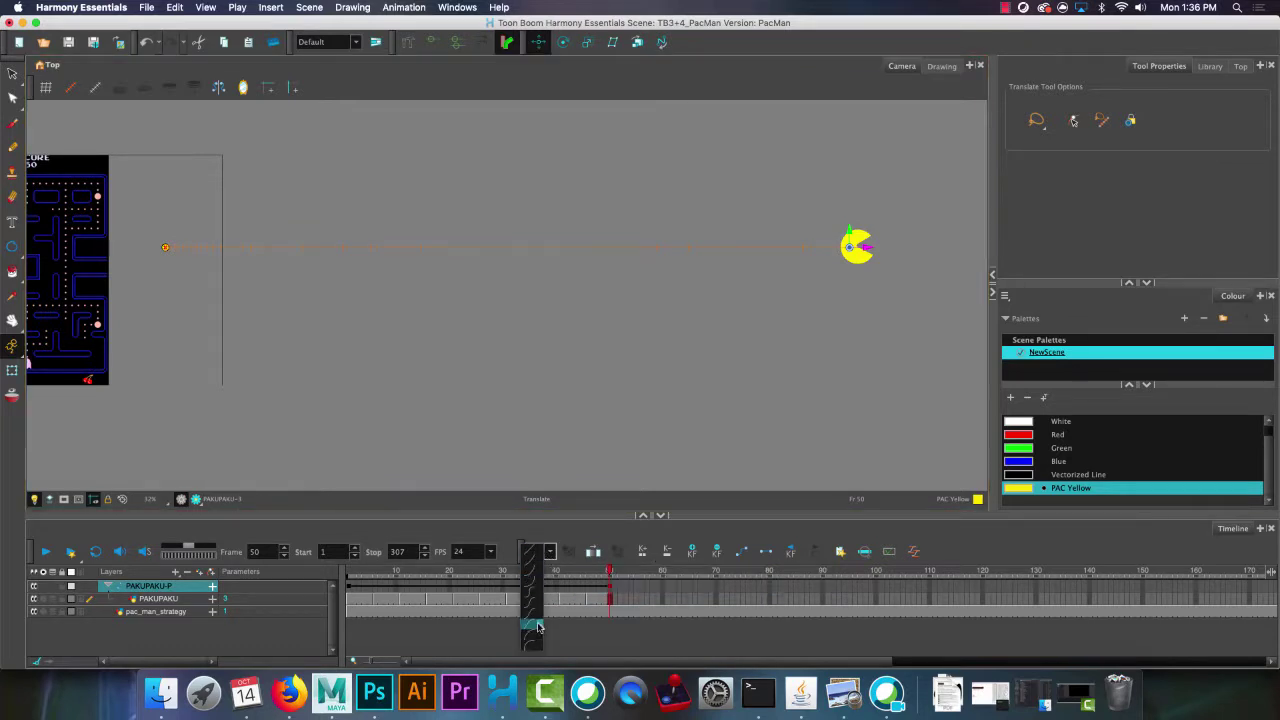
{"action": "left_click", "coordinate": [537, 554]}
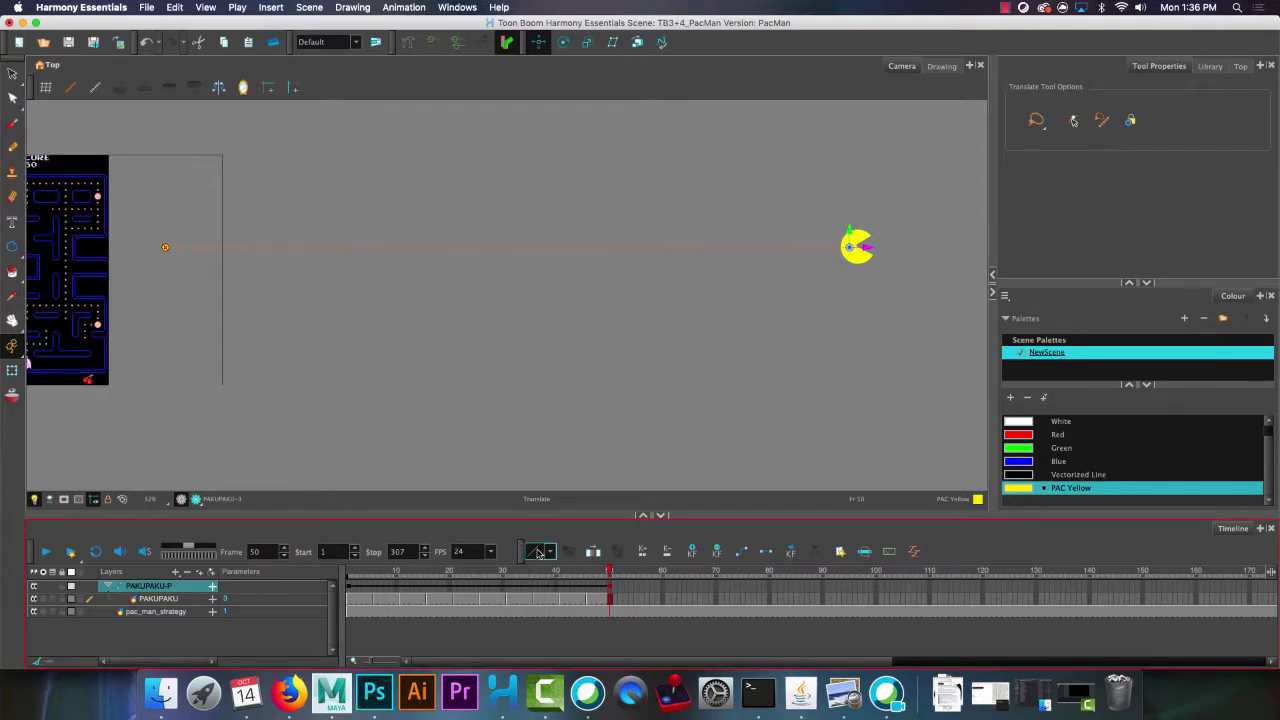
{"action": "left_click", "coordinate": [140, 591]}
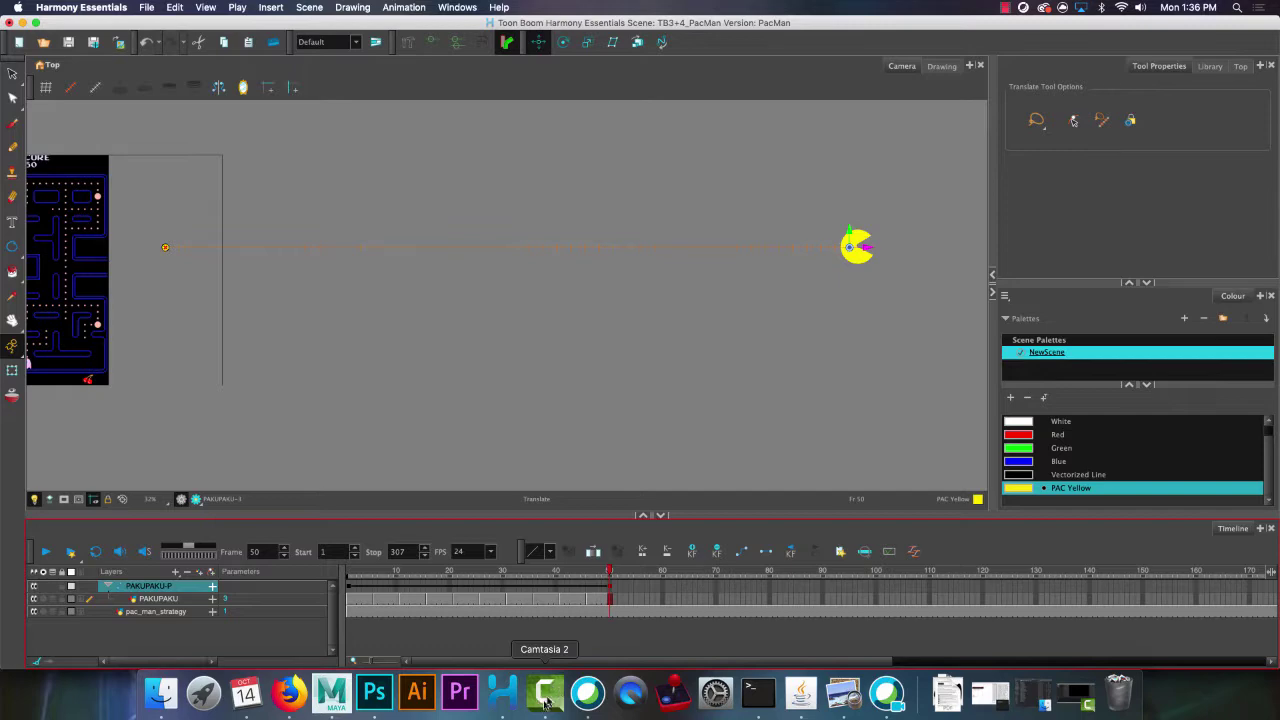
Switch to the notes in Firefox and review the Control path explanation.
{"action": "left_click", "coordinate": [289, 692]}
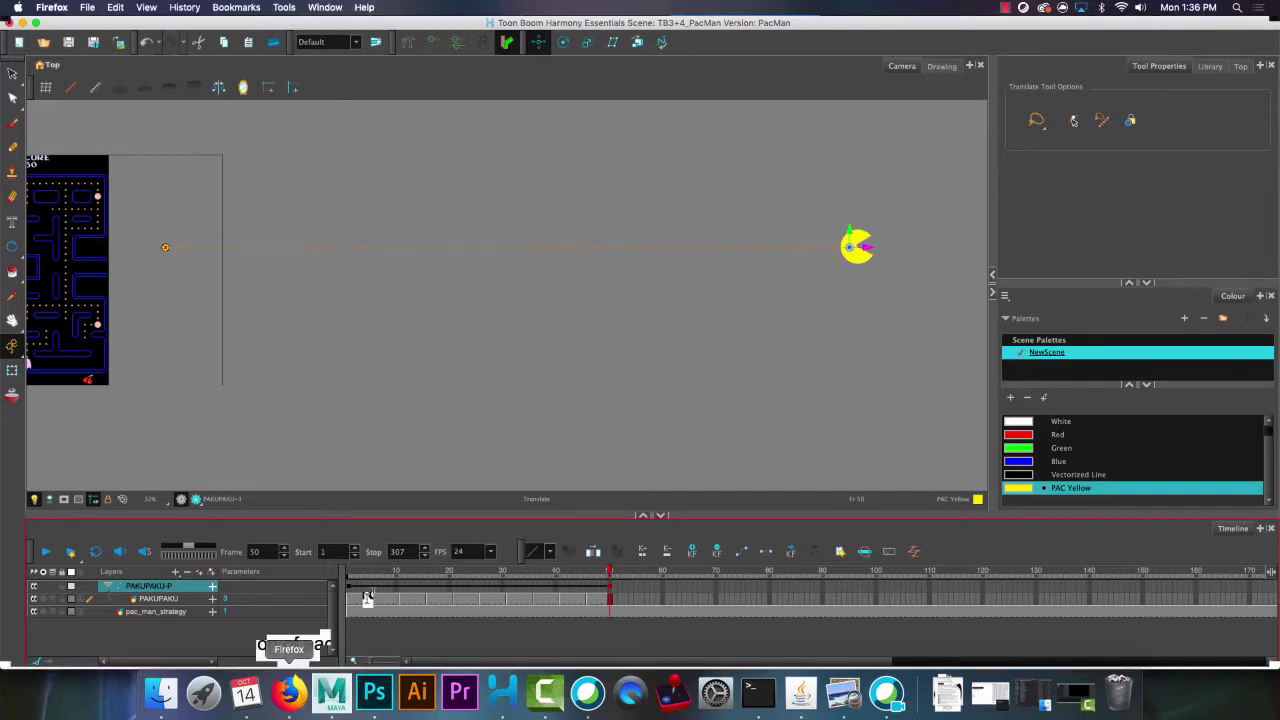
{"action": "scroll", "coordinate": [618, 345], "scroll_direction": "down", "scroll_amount": 1}
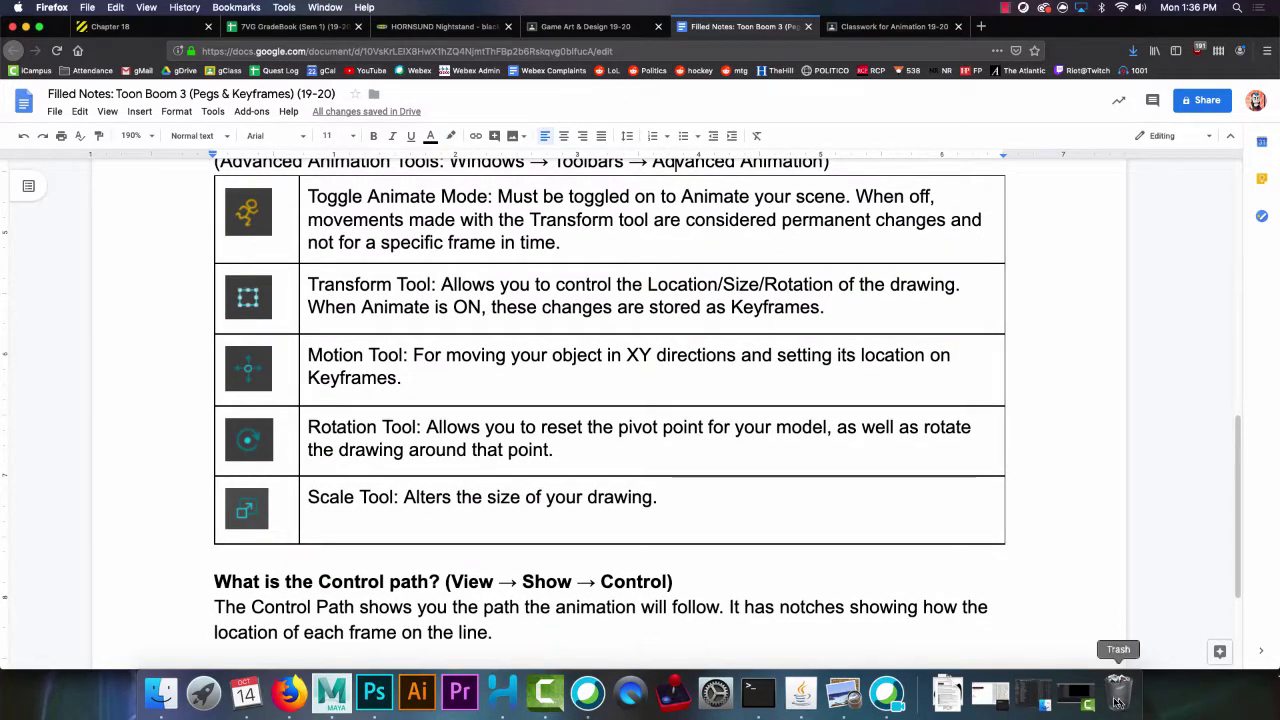
{"action": "right_click", "coordinate": [545, 692]}
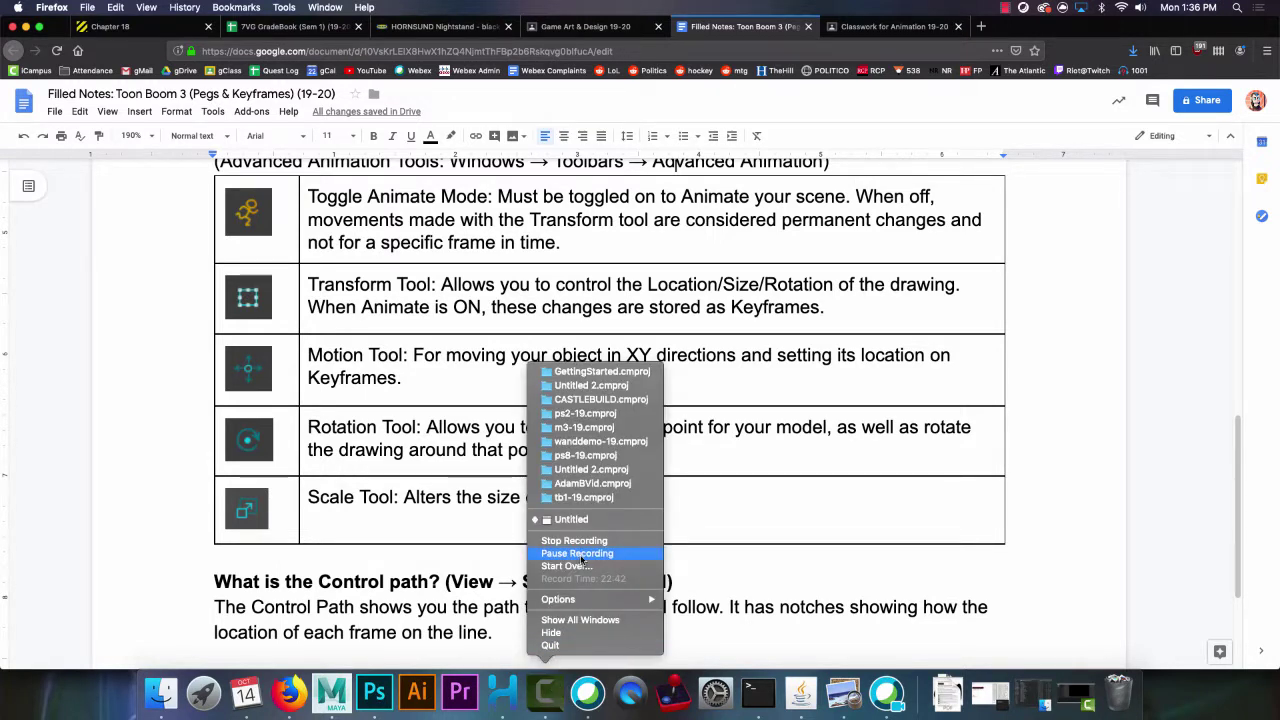
{"action": "left_click", "coordinate": [578, 553]}
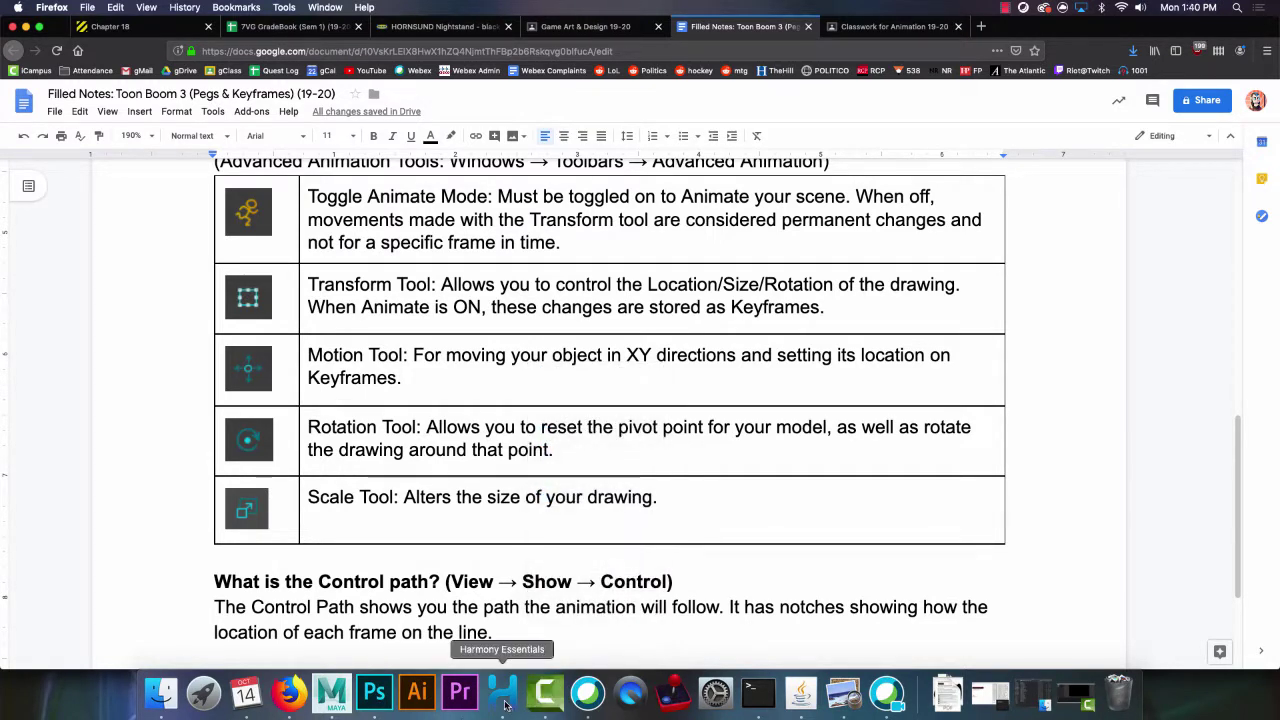
Switch back to Harmony Essentials, close the TB3+4_PacMan scene, and switch to Finder.
{"action": "left_click", "coordinate": [503, 695]}
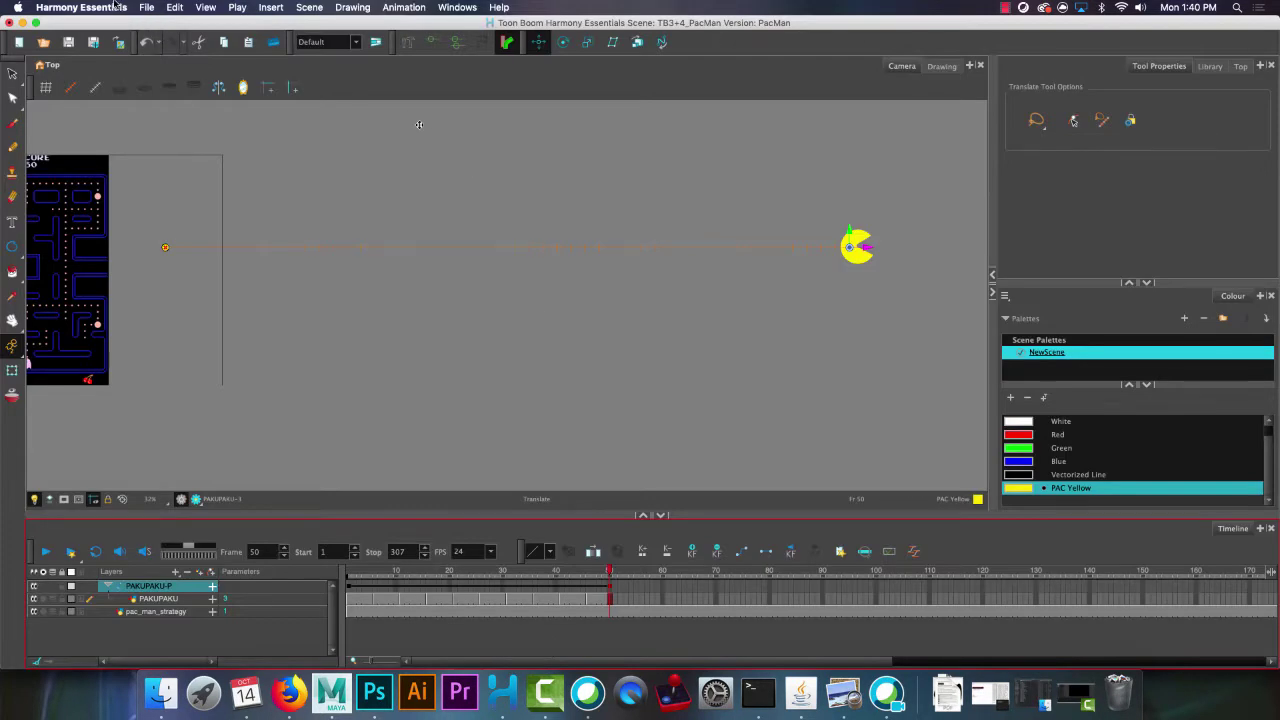
{"action": "left_click", "coordinate": [147, 7]}
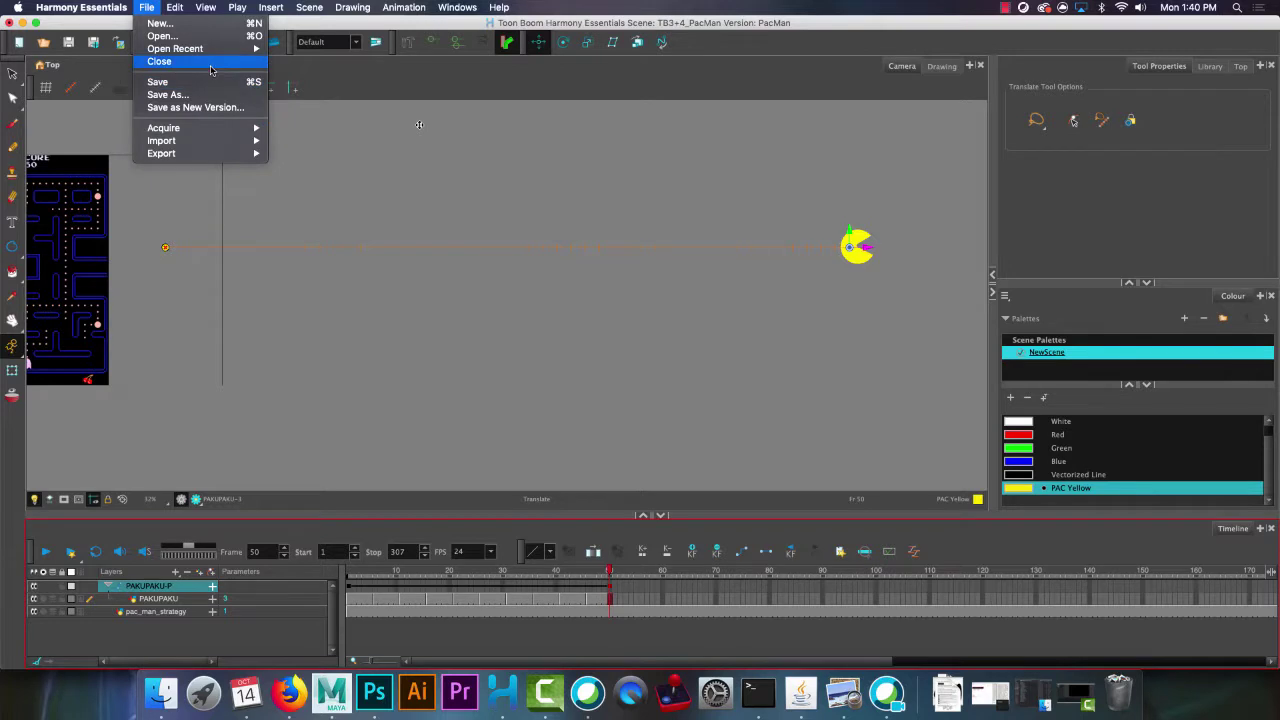
{"action": "left_click", "coordinate": [165, 61]}
{"action": "left_click", "coordinate": [610, 360]}
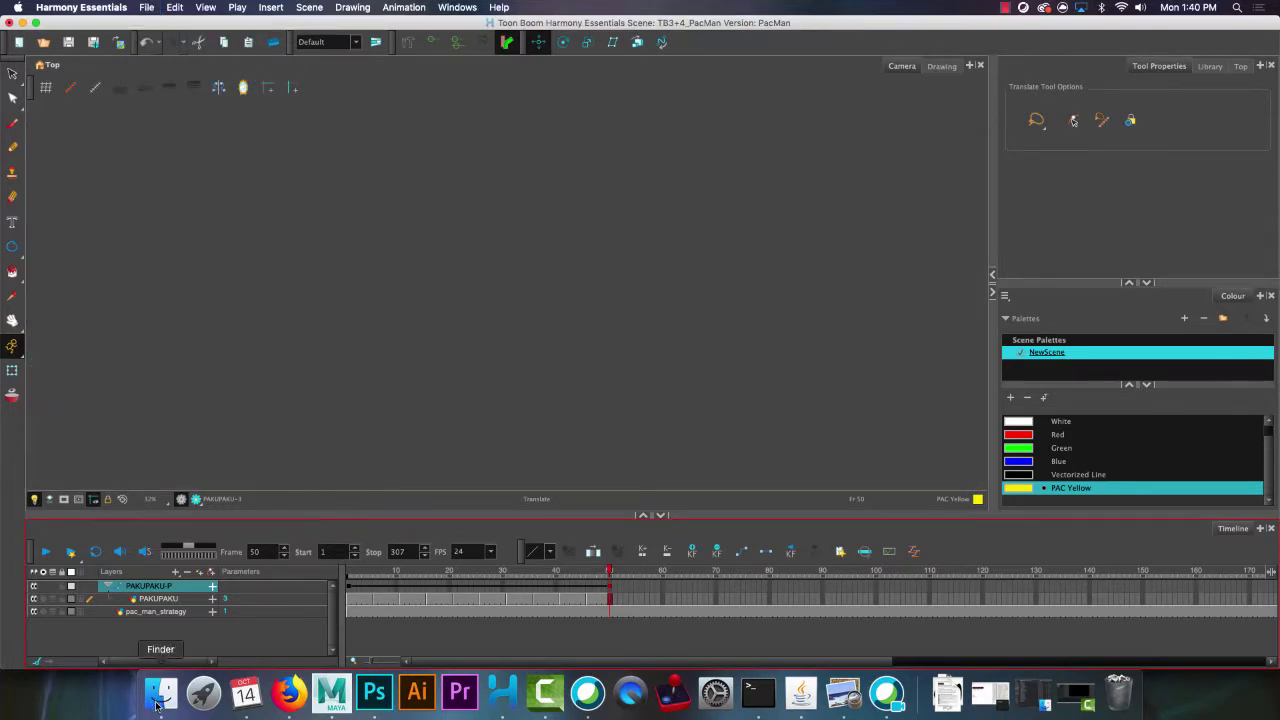
{"action": "left_click", "coordinate": [160, 694]}
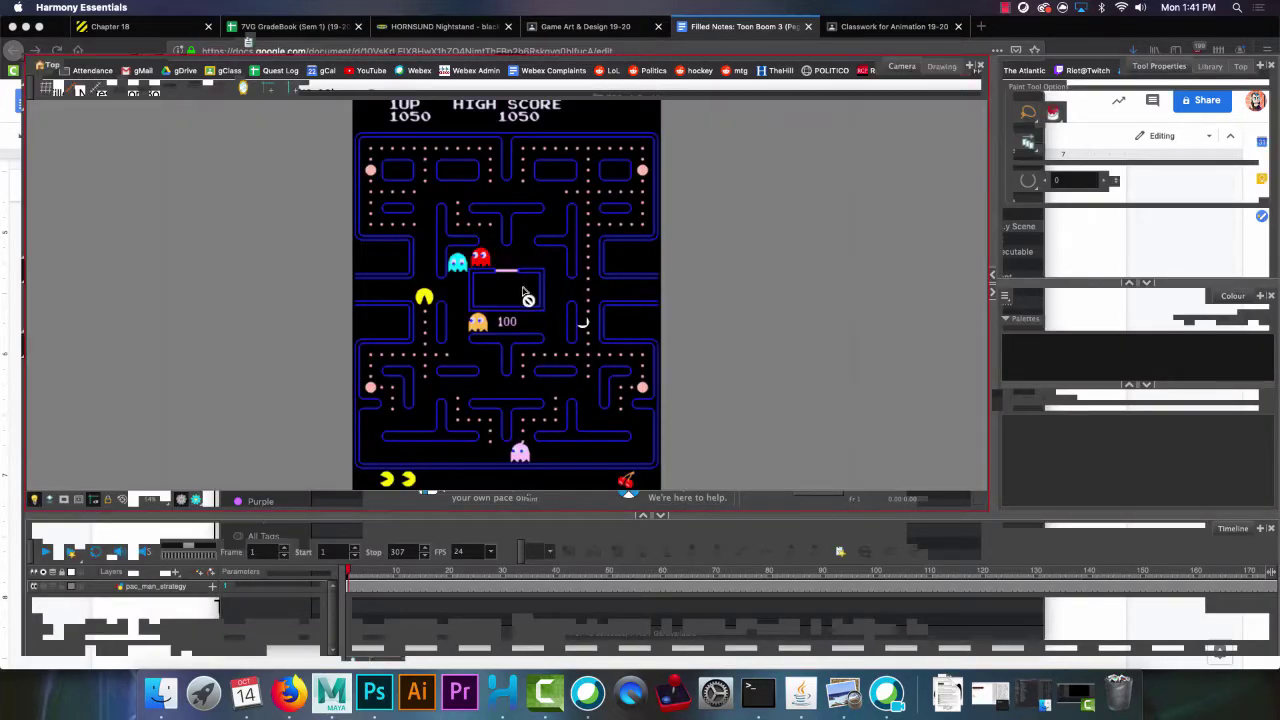
Add a drawing layer named PACMANSTAGE above the pac_man_strategy layer.
{"action": "left_click", "coordinate": [164, 588]}
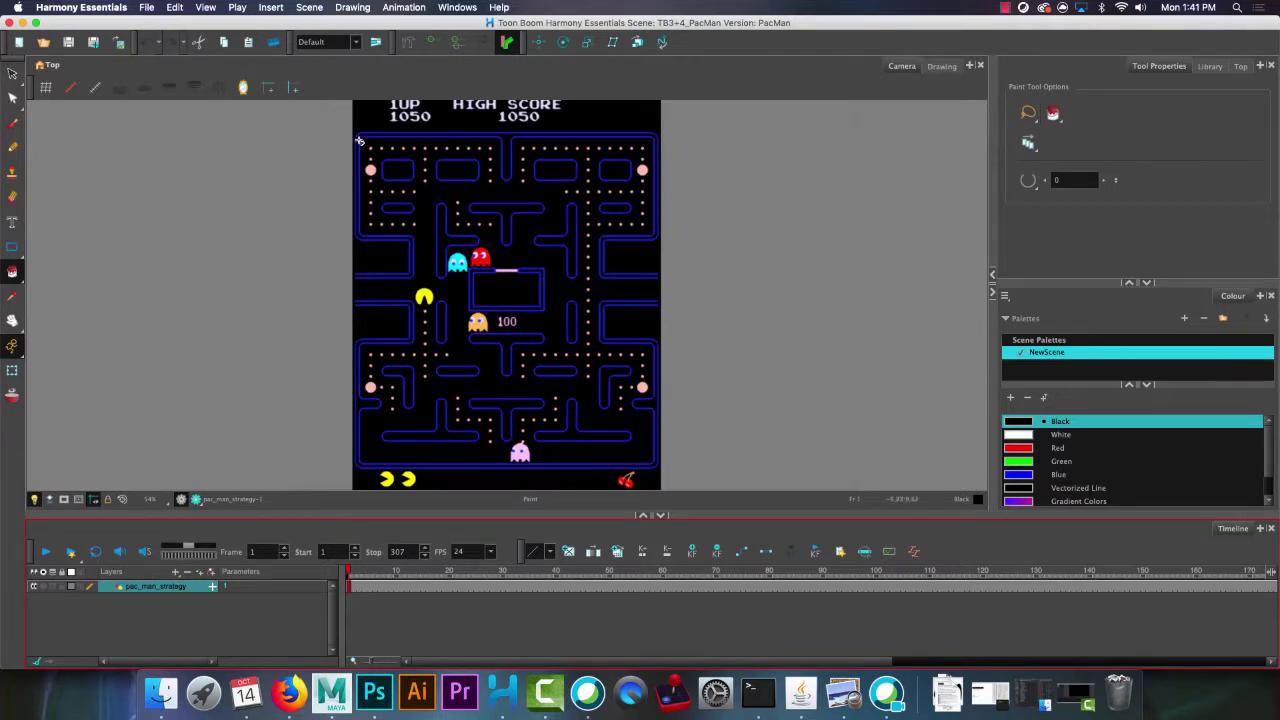
{"action": "right_click", "coordinate": [538, 350]}
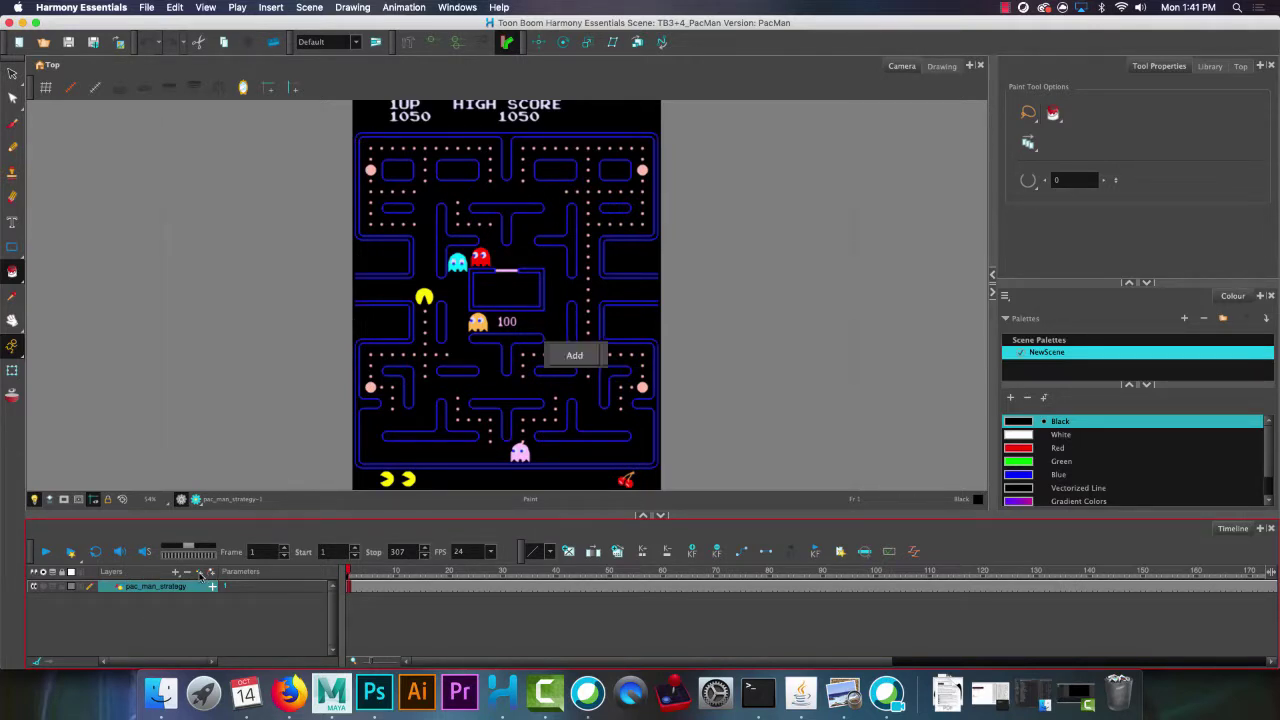
{"action": "left_click", "coordinate": [548, 356]}
{"action": "type", "text": "PAC"}
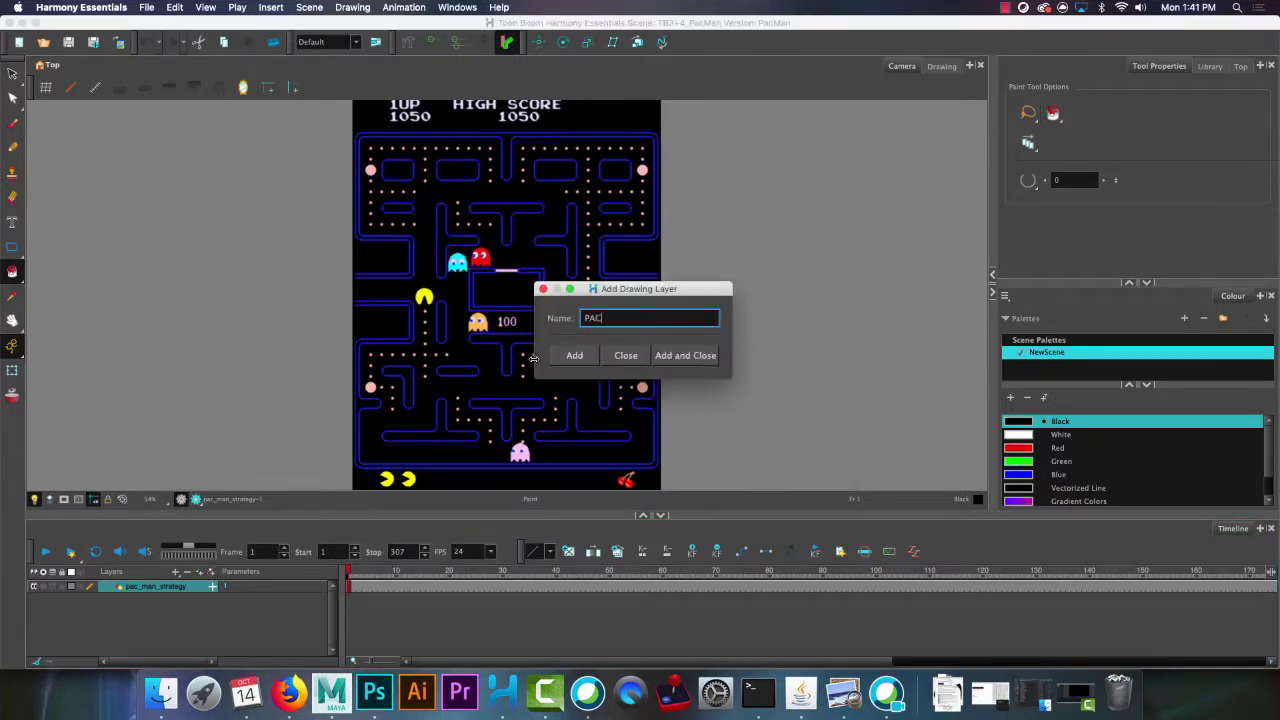
{"action": "type", "text": "MANSTAGE"}
{"action": "left_click", "coordinate": [566, 360]}
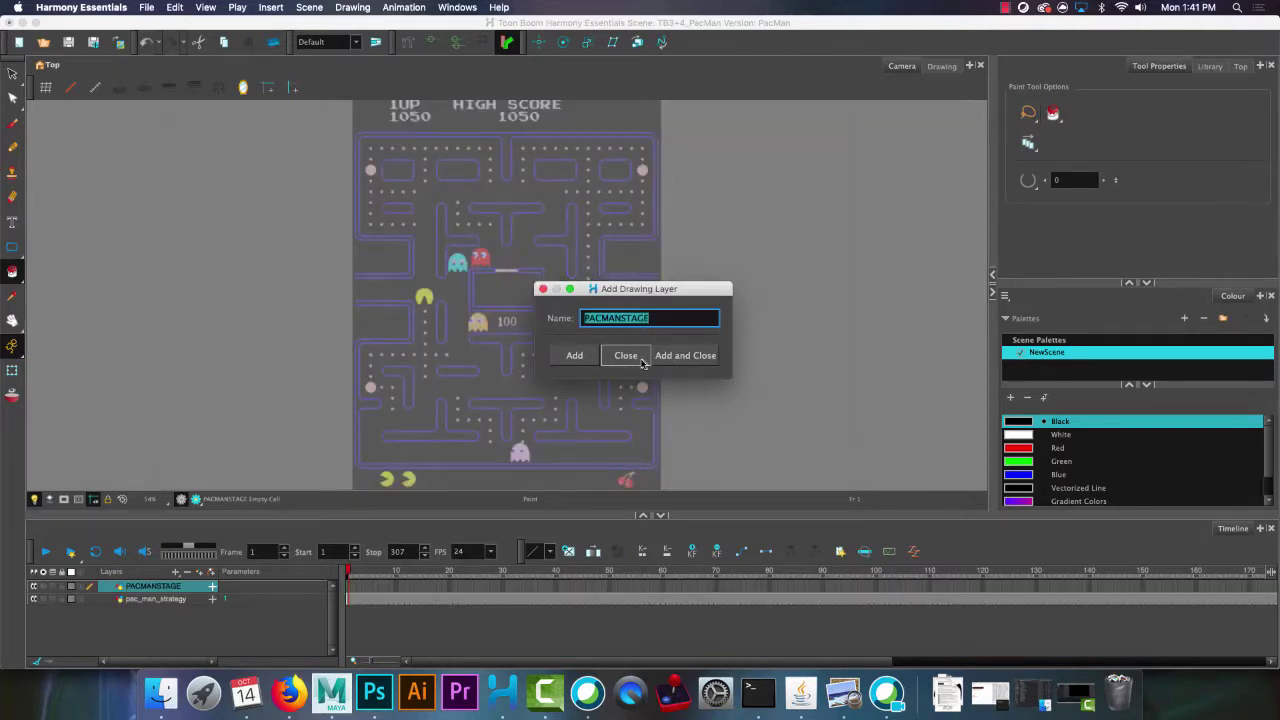
{"action": "left_click", "coordinate": [625, 356]}
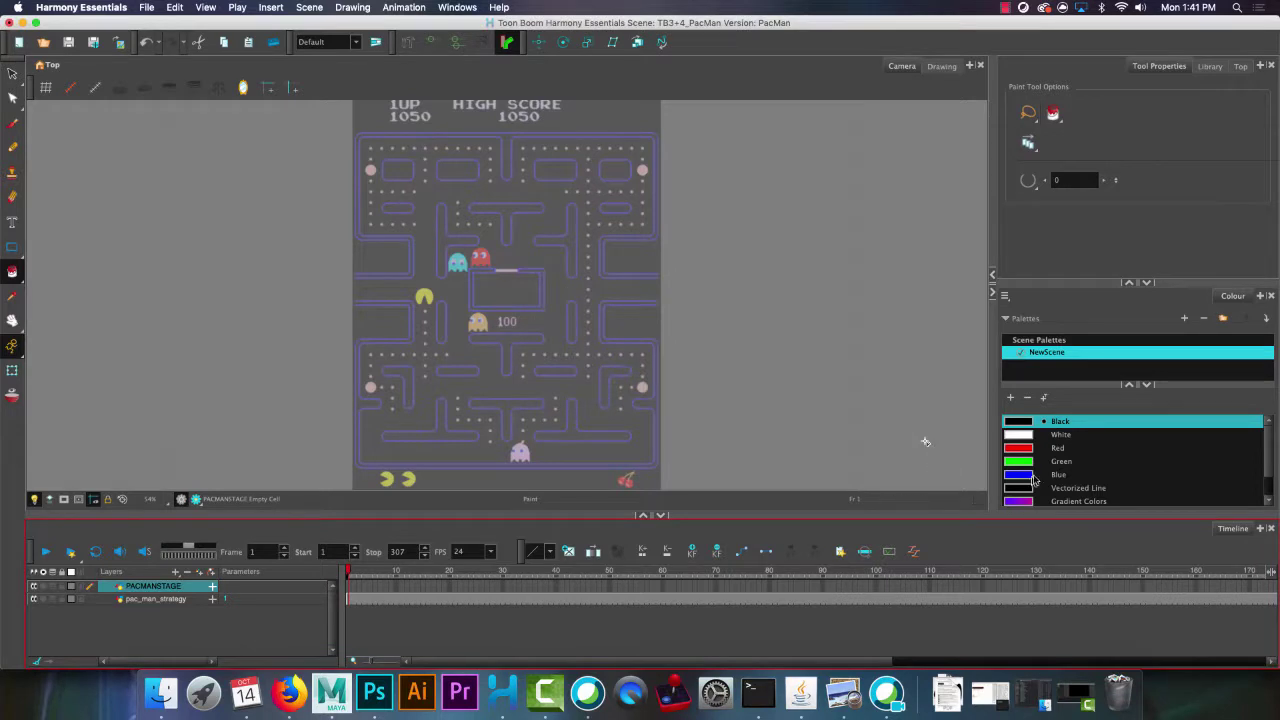
Add a new colour based on Gradient Colors to the NewScene palette and make it a solid colour.
{"action": "left_click", "coordinate": [1083, 501]}
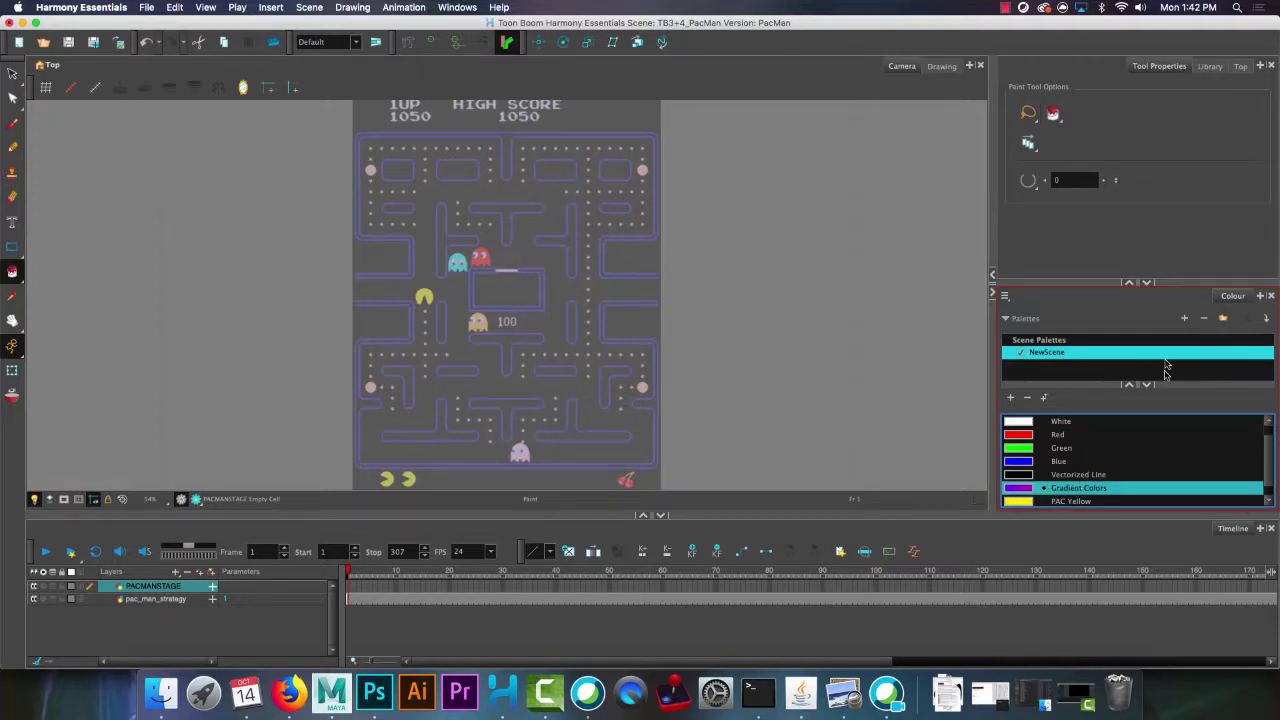
{"action": "left_click", "coordinate": [1184, 318]}
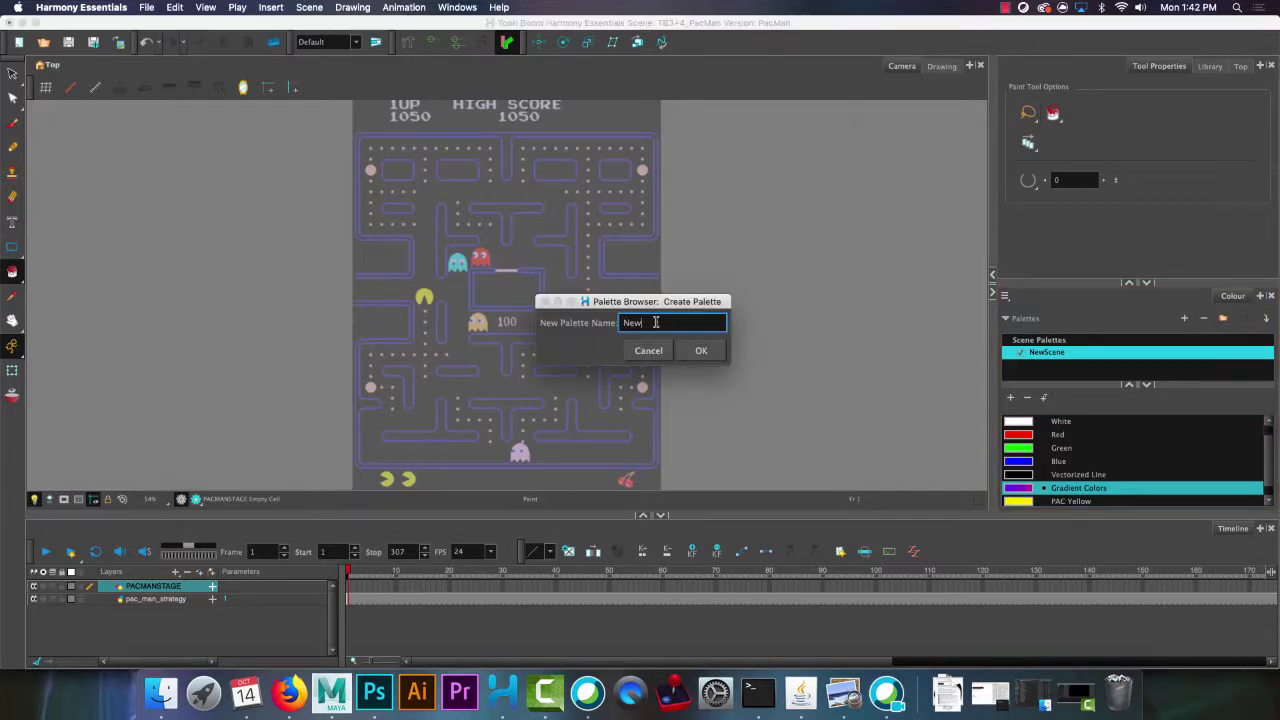
{"action": "left_click", "coordinate": [701, 350]}
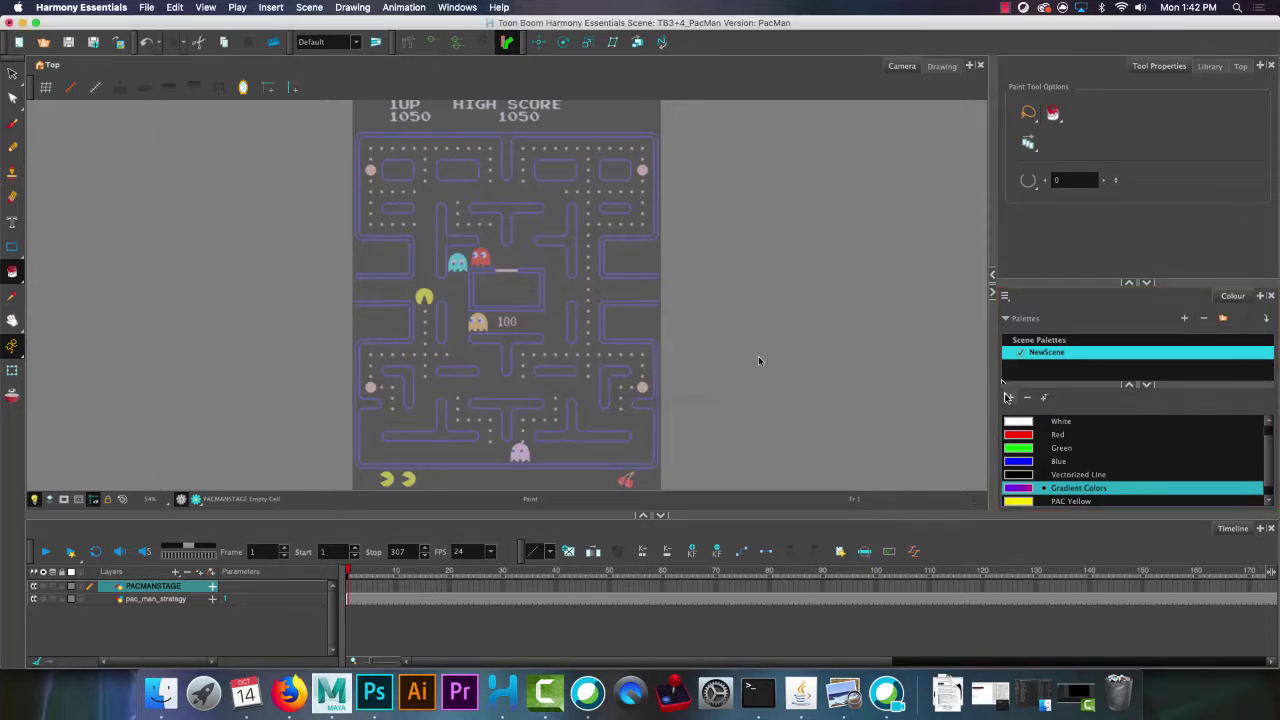
{"action": "double_click", "coordinate": [1030, 487]}
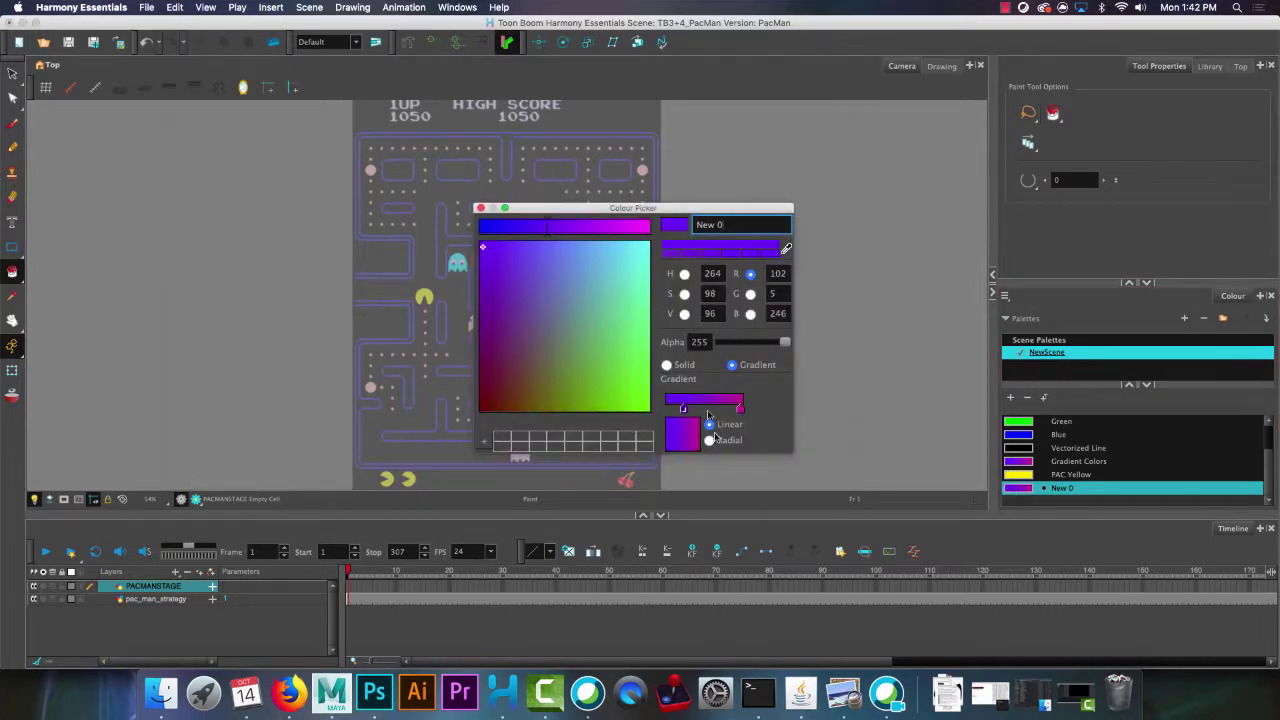
{"action": "left_click", "coordinate": [666, 365]}
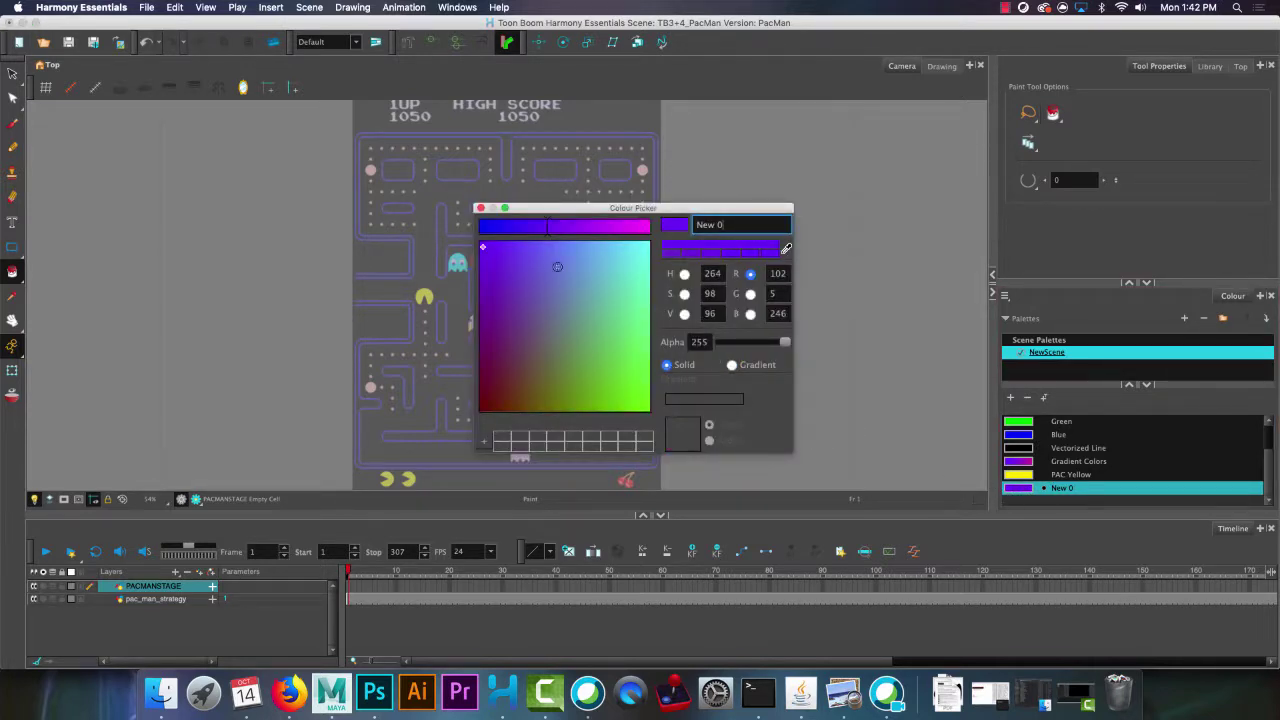
Set the New 0 colour to a light violet with hue 277, saturation 35 and value 100.
{"action": "mouse_move", "coordinate": [558, 267]}
{"action": "left_mouse_down"}
{"action": "mouse_move", "coordinate": [486, 331]}
{"action": "mouse_move", "coordinate": [458, 282]}
{"action": "mouse_move", "coordinate": [452, 301]}
{"action": "left_mouse_up"}
{"action": "left_click", "coordinate": [684, 274]}
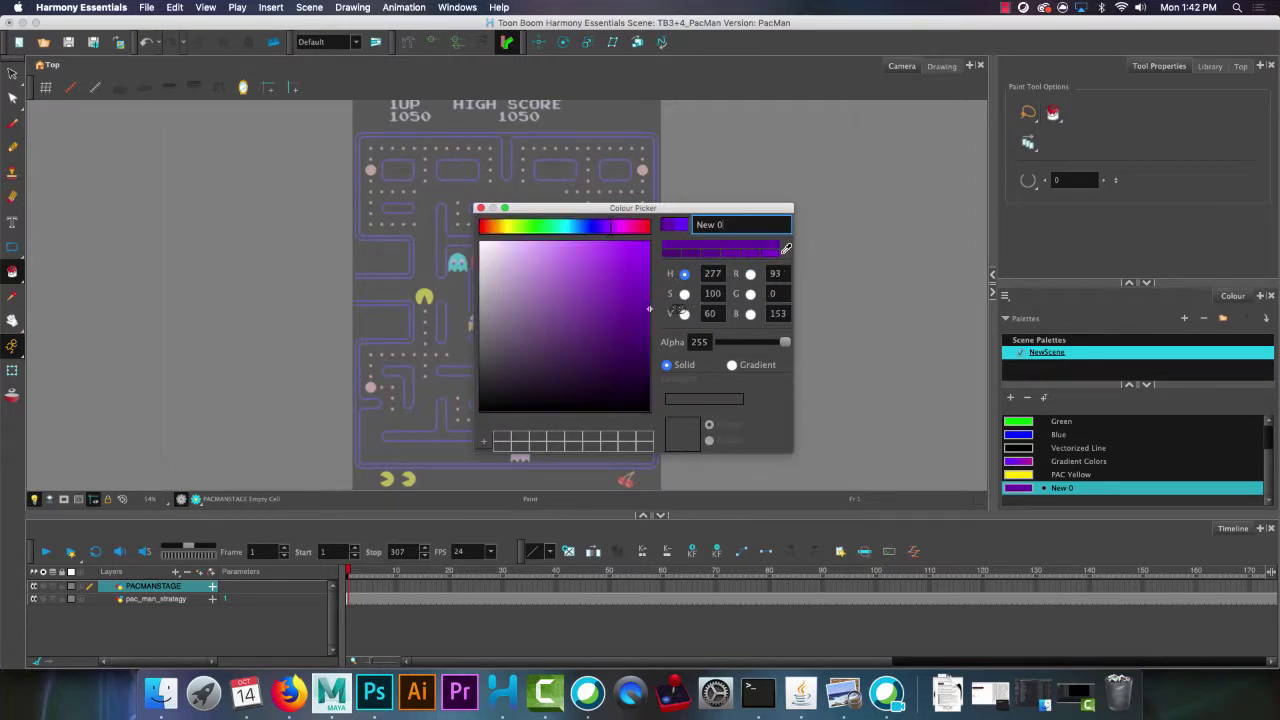
{"action": "left_click", "coordinate": [717, 252]}
{"action": "left_click", "coordinate": [732, 243]}
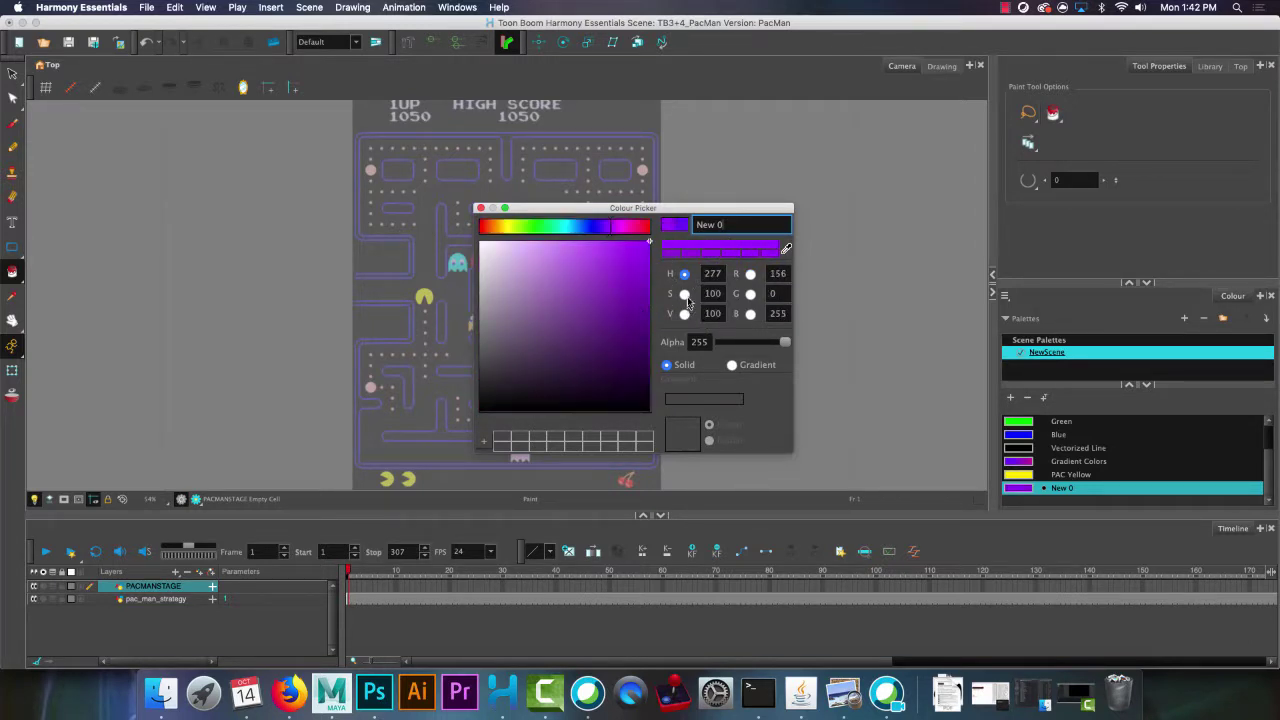
{"action": "left_click", "coordinate": [684, 294]}
{"action": "left_click_drag", "start_coordinate": [578, 226], "coordinate": [540, 227]}
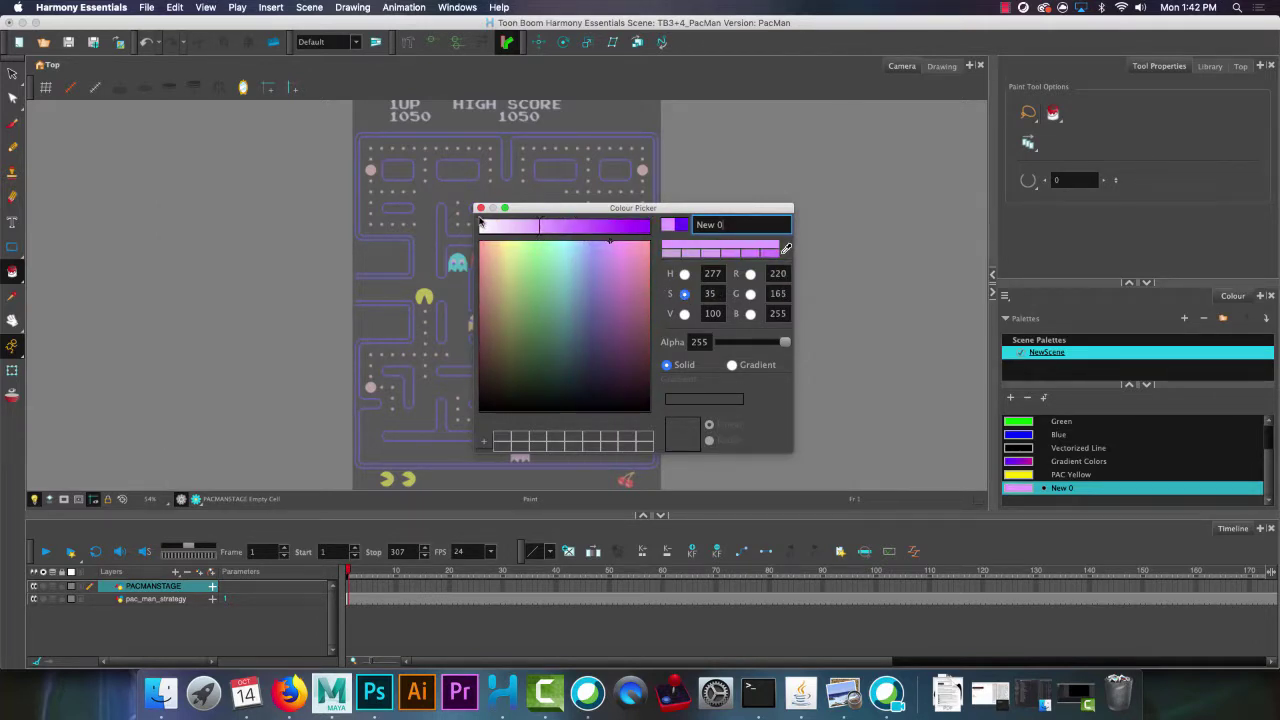
{"action": "left_click", "coordinate": [481, 208]}
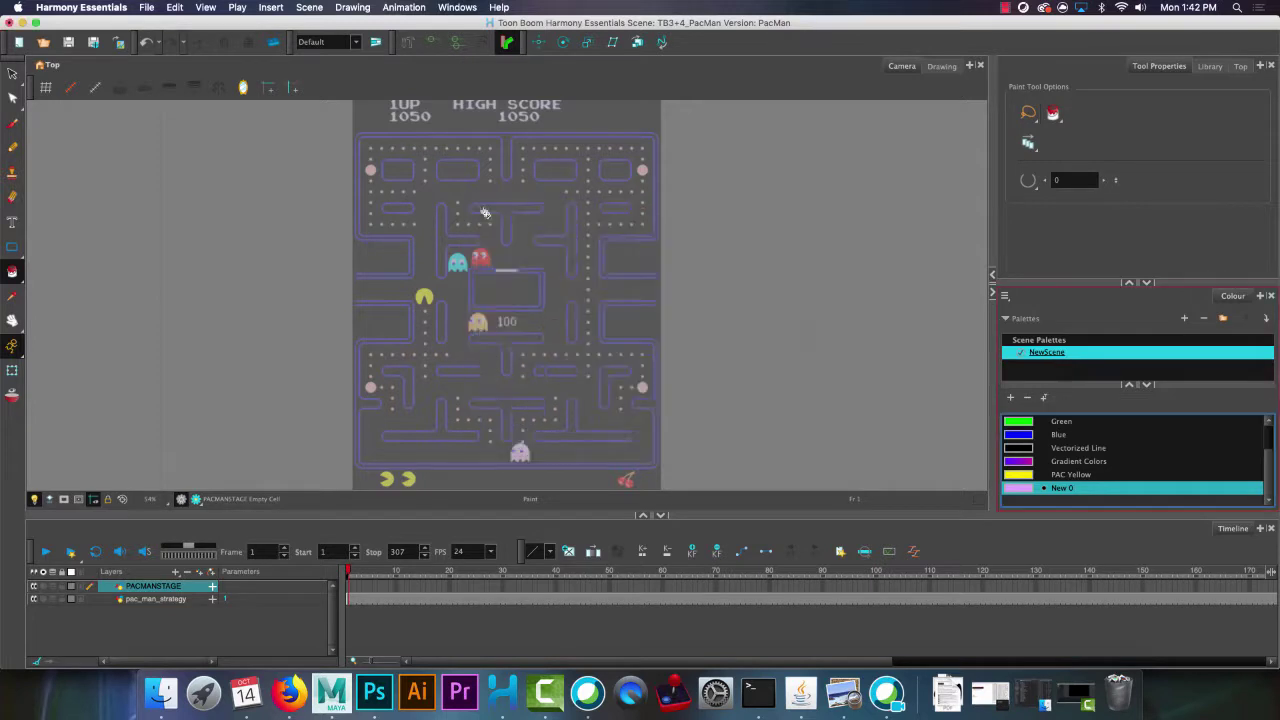
Draw a straight pencil line along the maze's top outer wall in the New 0 colour.
{"action": "scroll", "coordinate": [524, 304], "scroll_direction": "up", "scroll_amount": 2}
{"action": "scroll", "coordinate": [524, 304], "scroll_direction": "down", "scroll_amount": 2}
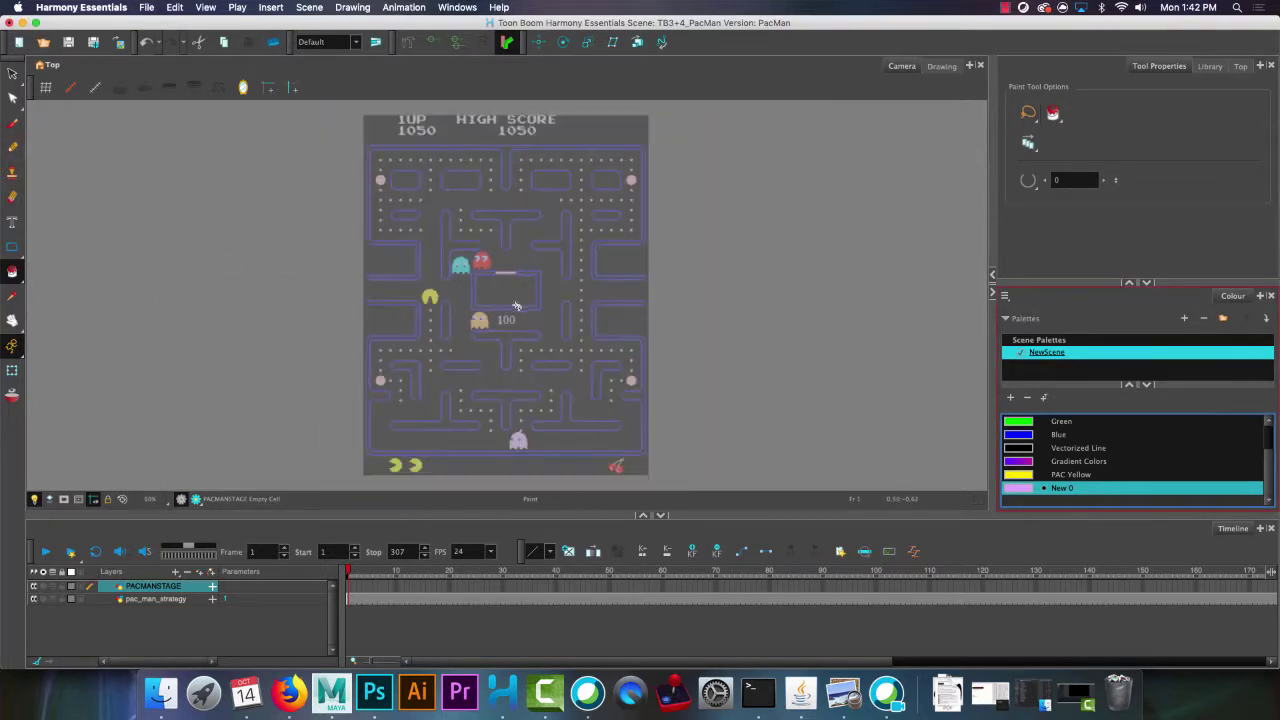
{"action": "left_click", "coordinate": [13, 147]}
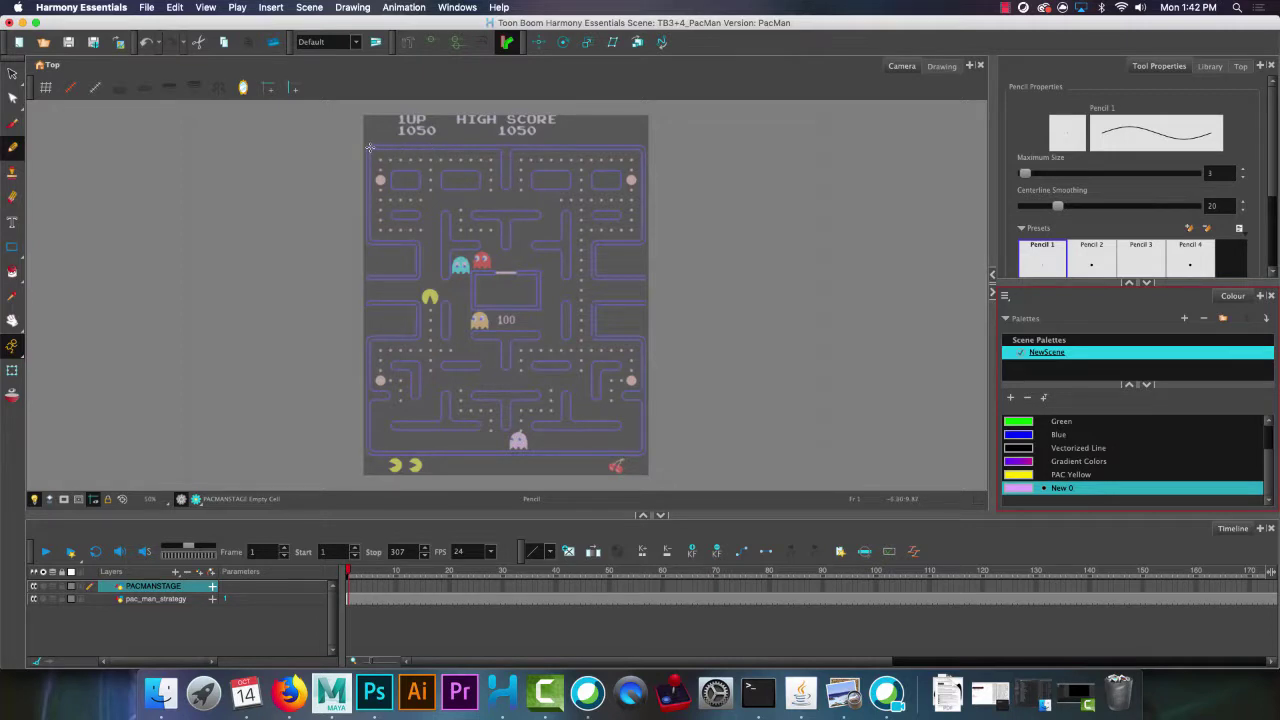
{"action": "left_click_drag", "start_coordinate": [370, 148], "coordinate": [639, 162]}
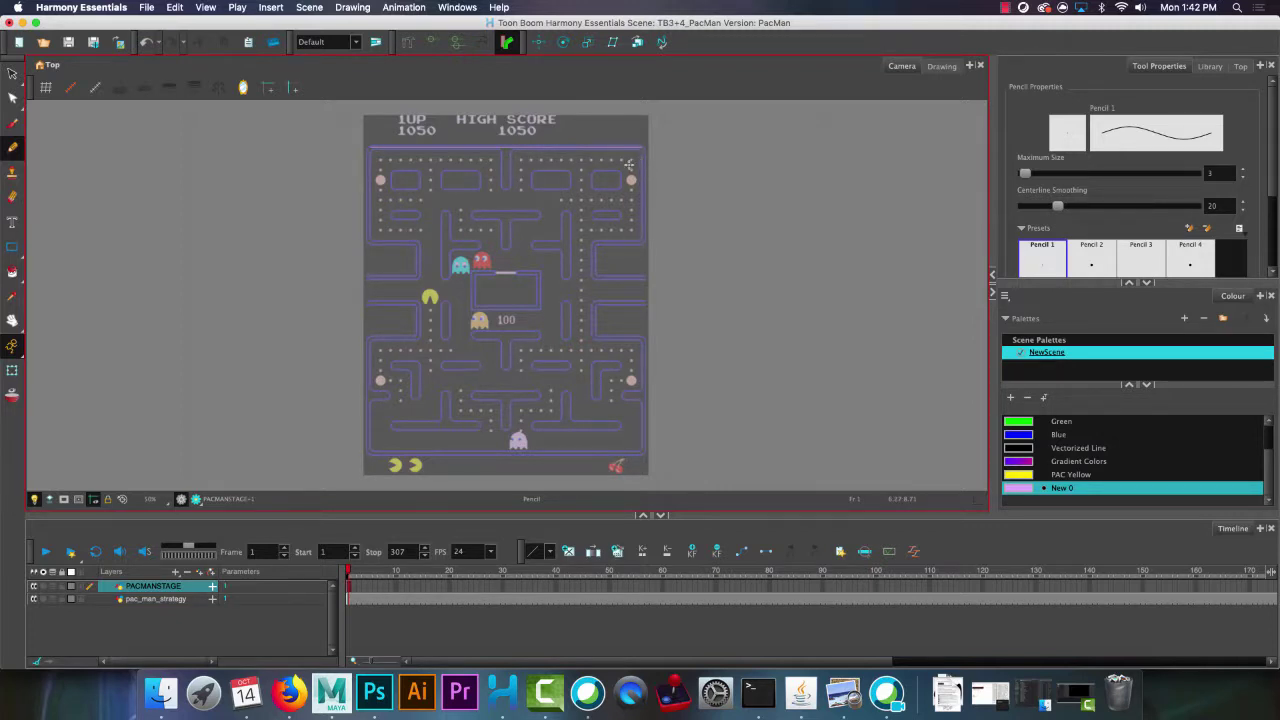
Trace the maze's upper right outer wall with straight pencil lines, including the recess down to the side tunnel.
{"action": "scroll", "coordinate": [640, 148], "scroll_direction": "up", "scroll_amount": 3}
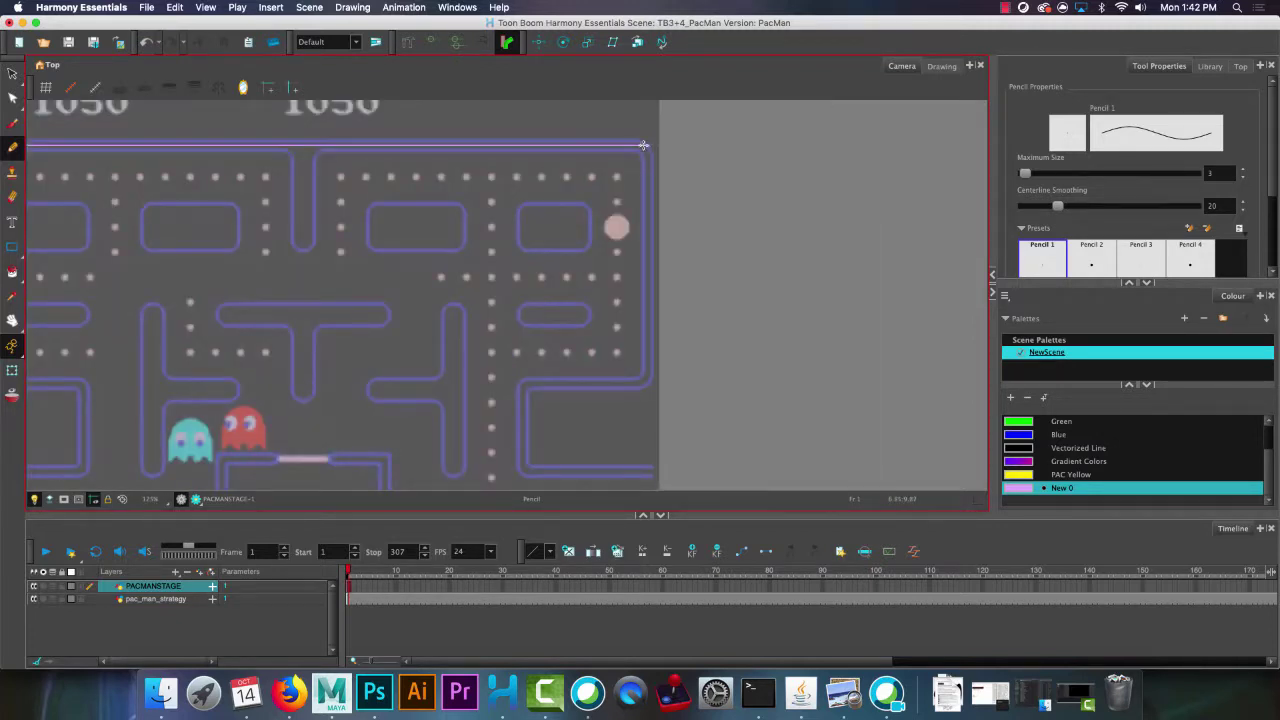
{"action": "left_click_drag", "start_coordinate": [643, 145], "coordinate": [649, 387]}
{"action": "left_click_drag", "start_coordinate": [640, 370], "coordinate": [641, 372]}
{"action": "mouse_move", "coordinate": [644, 146]}
{"action": "left_mouse_down"}
{"action": "mouse_move", "coordinate": [649, 383]}
{"action": "mouse_move", "coordinate": [554, 398]}
{"action": "left_mouse_up"}
{"action": "mouse_move", "coordinate": [523, 383]}
{"action": "left_mouse_down"}
{"action": "mouse_move", "coordinate": [524, 473]}
{"action": "mouse_move", "coordinate": [646, 484]}
{"action": "left_mouse_up"}
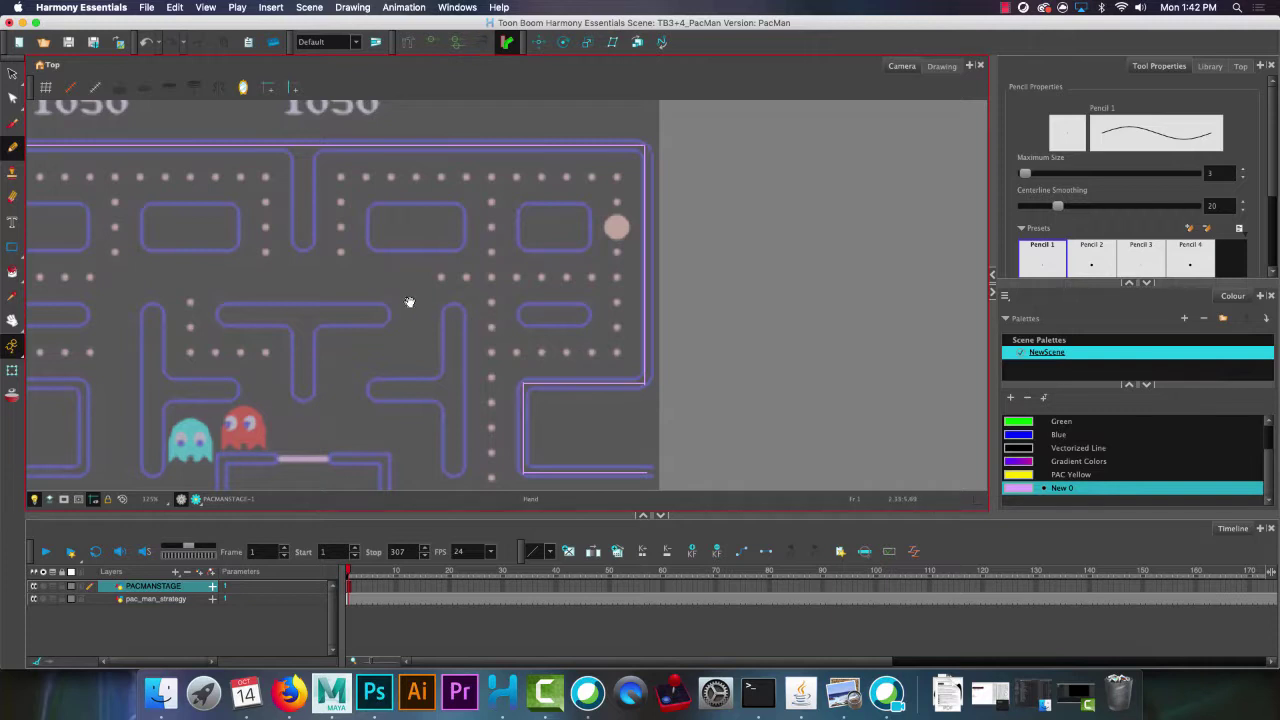
Trace the maze's upper left outer wall with straight pencil lines, including the recess down to the side tunnel.
{"action": "key", "text": "space"}
{"action": "mouse_move", "coordinate": [410, 302]}
{"action": "left_mouse_down"}
{"action": "mouse_move", "coordinate": [617, 259]}
{"action": "mouse_move", "coordinate": [645, 265]}
{"action": "left_mouse_up"}
{"action": "left_click_drag", "start_coordinate": [236, 162], "coordinate": [234, 214]}
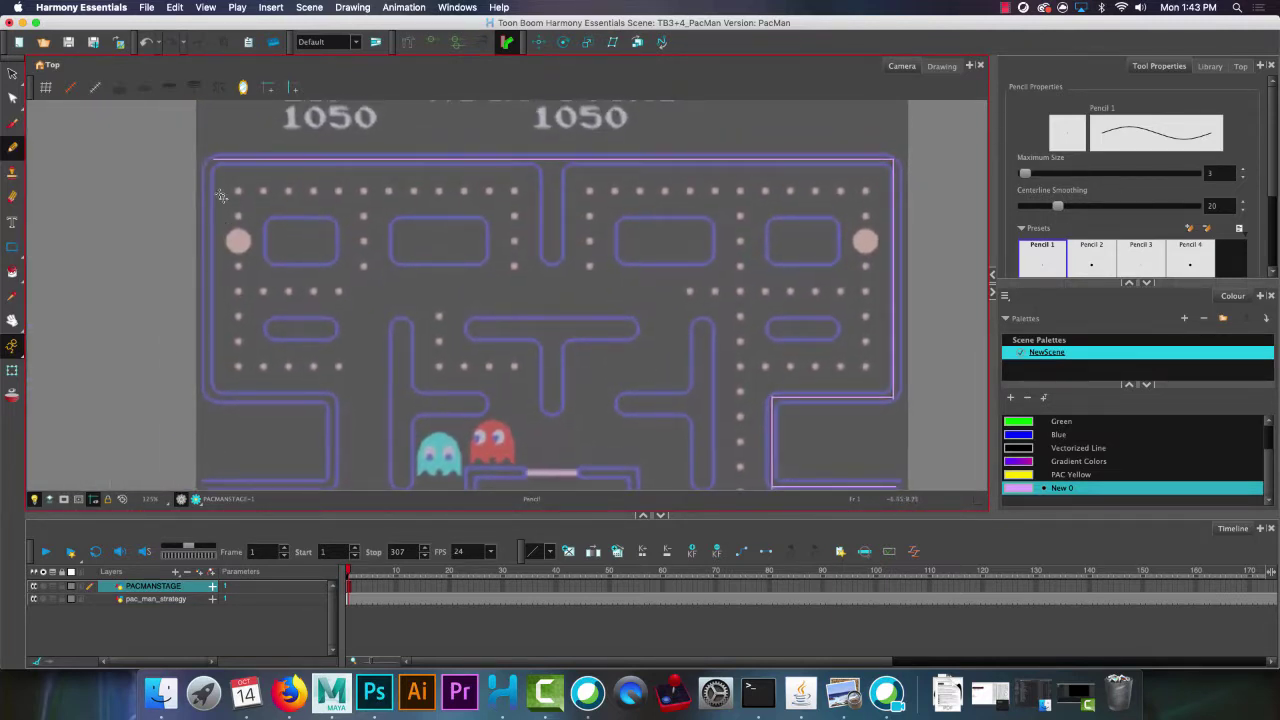
{"action": "mouse_move", "coordinate": [211, 158]}
{"action": "left_mouse_down"}
{"action": "mouse_move", "coordinate": [231, 397]}
{"action": "mouse_move", "coordinate": [211, 398]}
{"action": "mouse_move", "coordinate": [336, 407]}
{"action": "left_mouse_up"}
{"action": "left_click_drag", "start_coordinate": [334, 399], "coordinate": [341, 473]}
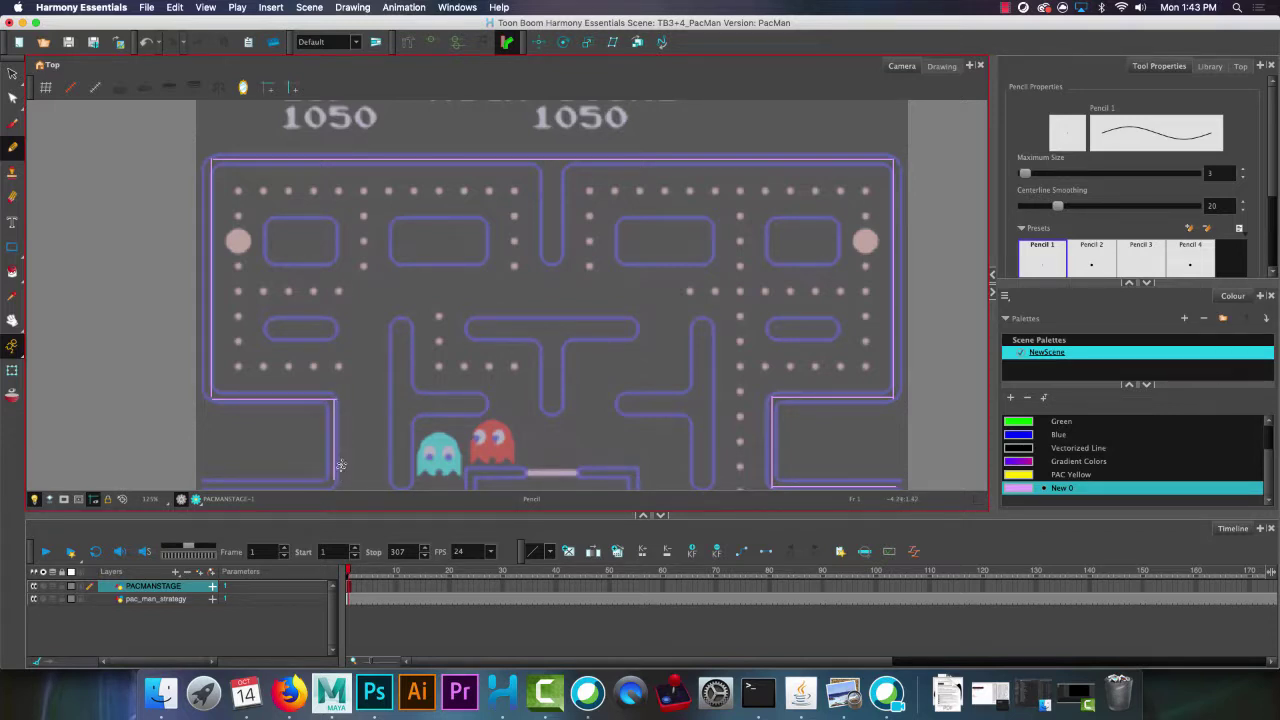
{"action": "scroll", "coordinate": [341, 466], "scroll_direction": "down", "scroll_amount": 5}
{"action": "left_click_drag", "start_coordinate": [355, 392], "coordinate": [225, 398]}
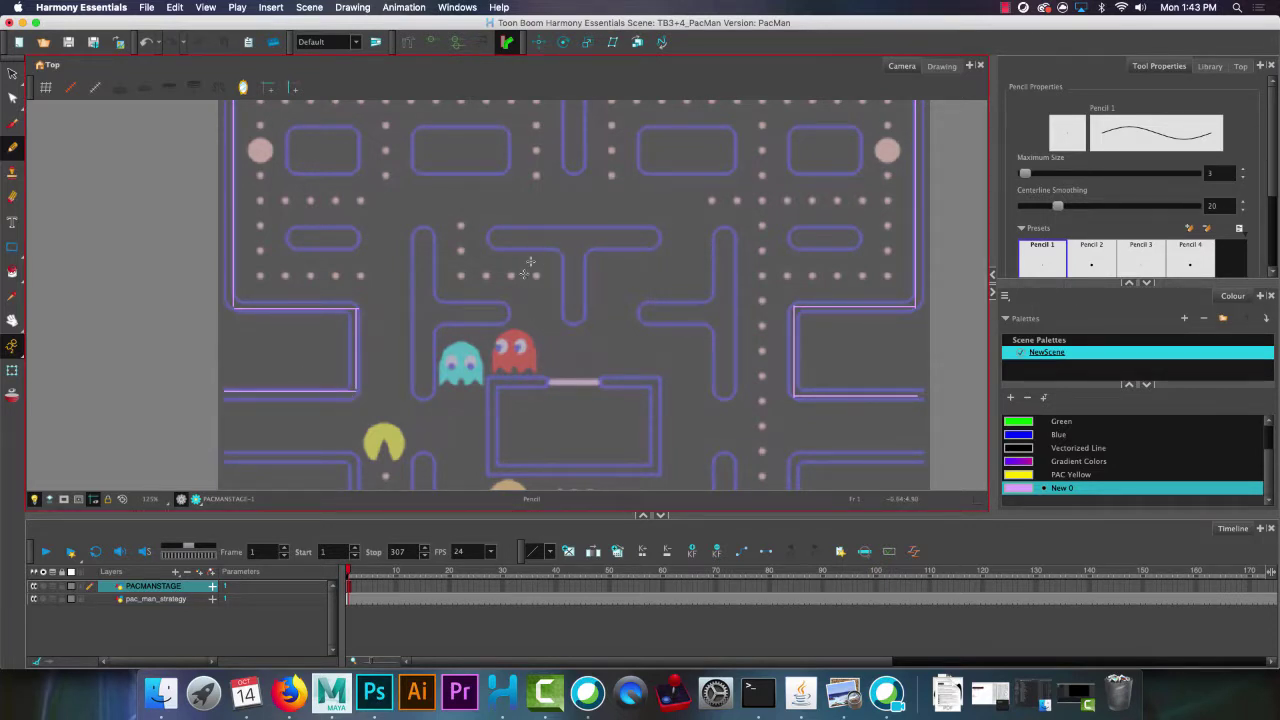
Select all the outer wall lines and increase their pencil size to make them thick.
{"action": "scroll", "coordinate": [507, 245], "scroll_direction": "up", "scroll_amount": 4}
{"action": "scroll", "coordinate": [494, 306], "scroll_direction": "right", "scroll_amount": 2}
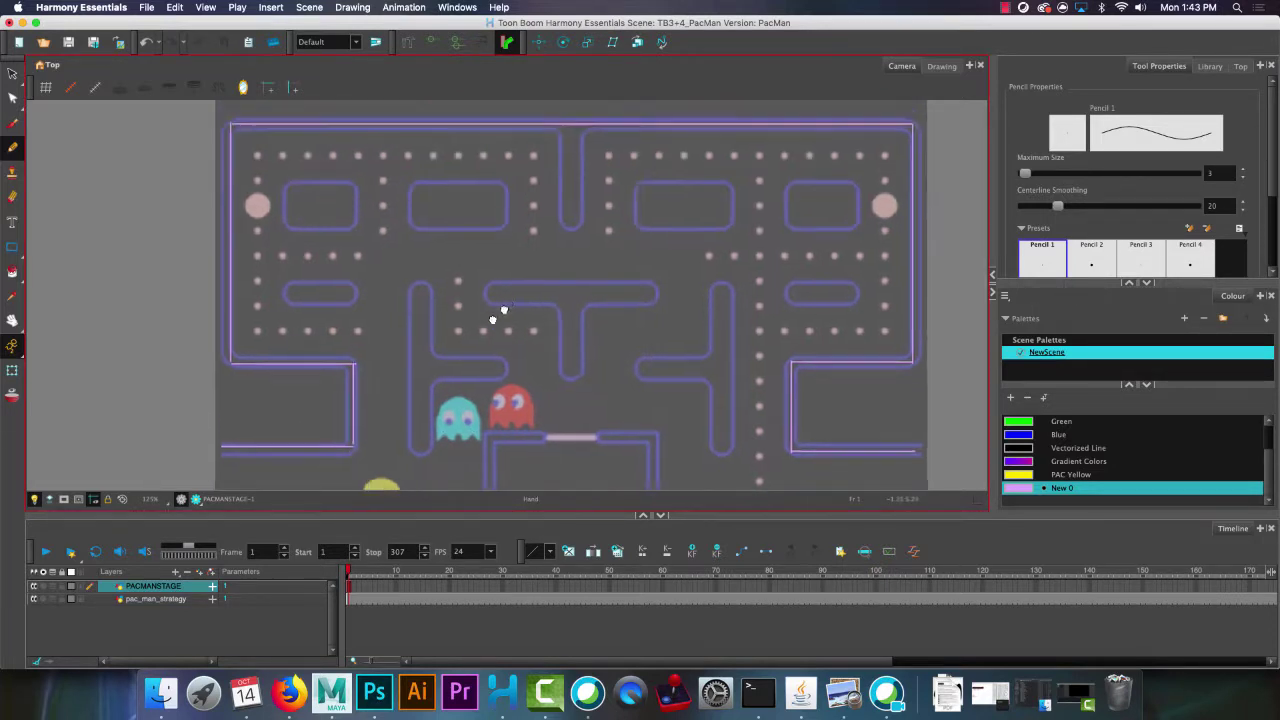
{"action": "left_click", "coordinate": [13, 76]}
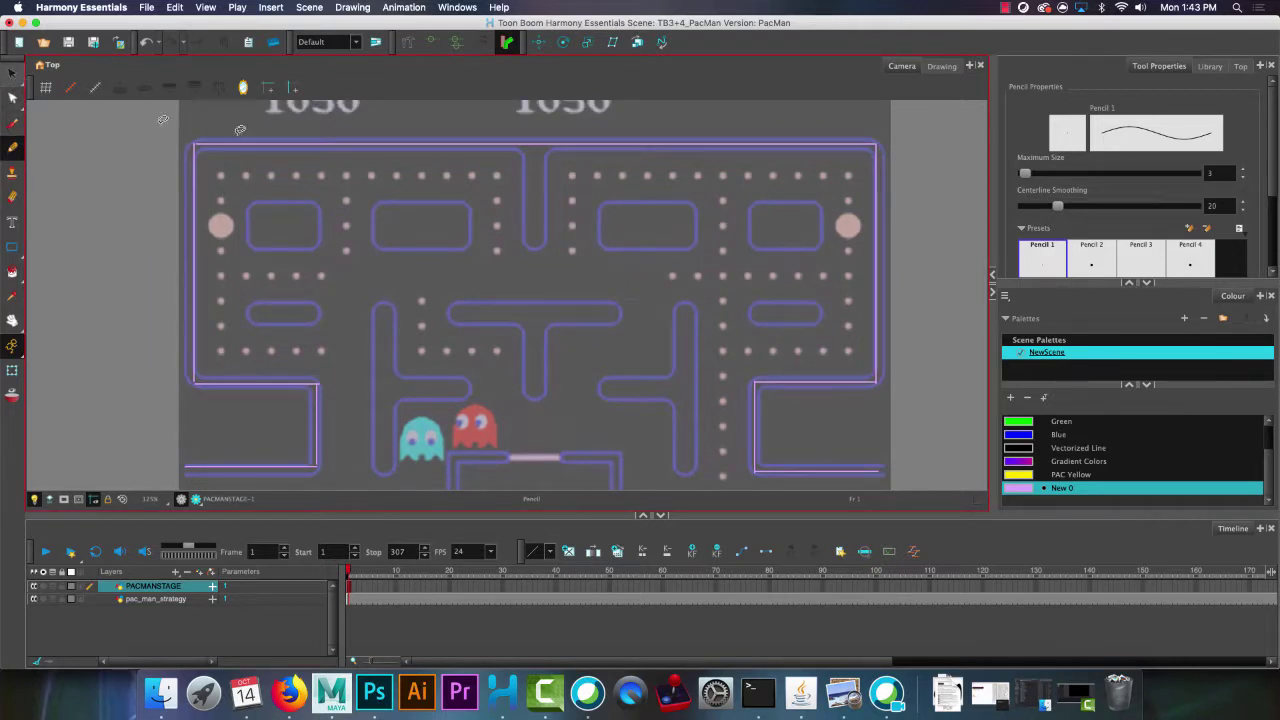
{"action": "mouse_move", "coordinate": [278, 118]}
{"action": "left_mouse_down"}
{"action": "mouse_move", "coordinate": [854, 560]}
{"action": "mouse_move", "coordinate": [736, 75]}
{"action": "mouse_move", "coordinate": [280, 120]}
{"action": "left_mouse_up"}
{"action": "scroll", "coordinate": [1028, 250], "scroll_direction": "down", "scroll_amount": 2}
{"action": "mouse_move", "coordinate": [1026, 248]}
{"action": "left_mouse_down"}
{"action": "mouse_move", "coordinate": [1055, 248]}
{"action": "mouse_move", "coordinate": [1039, 241]}
{"action": "left_mouse_up"}
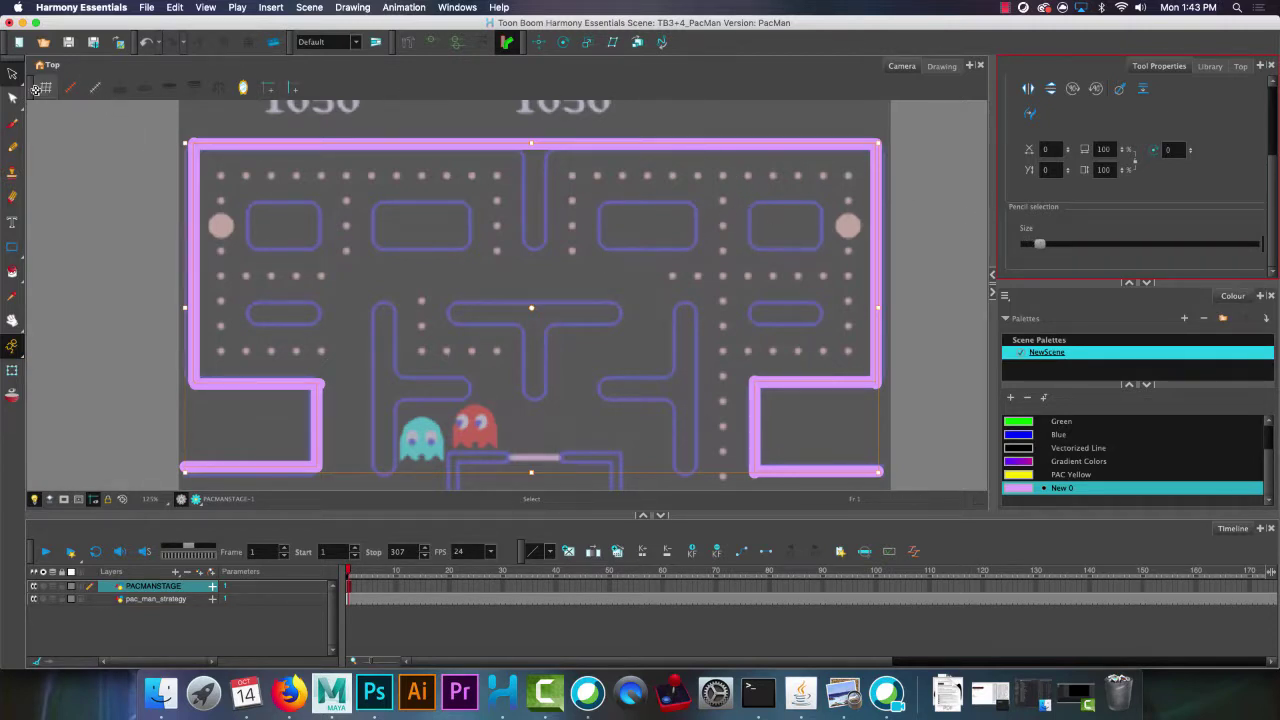
{"action": "scroll", "coordinate": [265, 306], "scroll_direction": "down", "scroll_amount": 3}
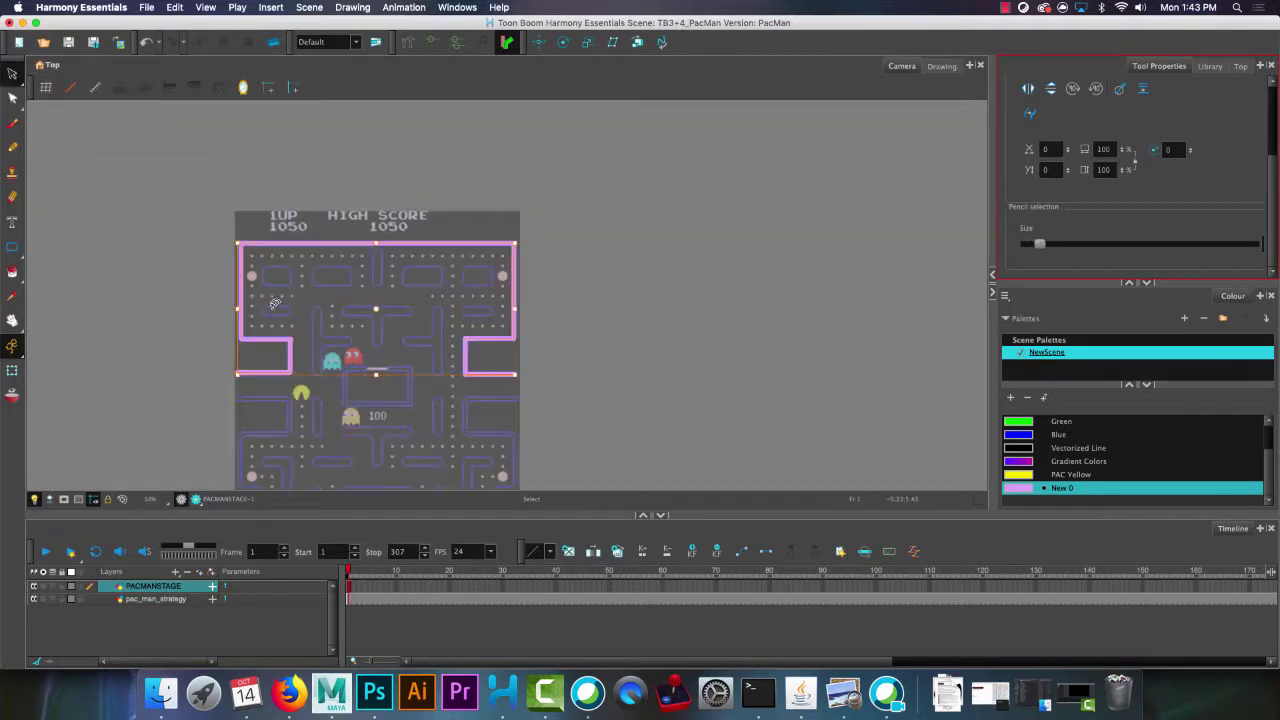
{"action": "scroll", "coordinate": [220, 248], "scroll_direction": "up", "scroll_amount": 3}
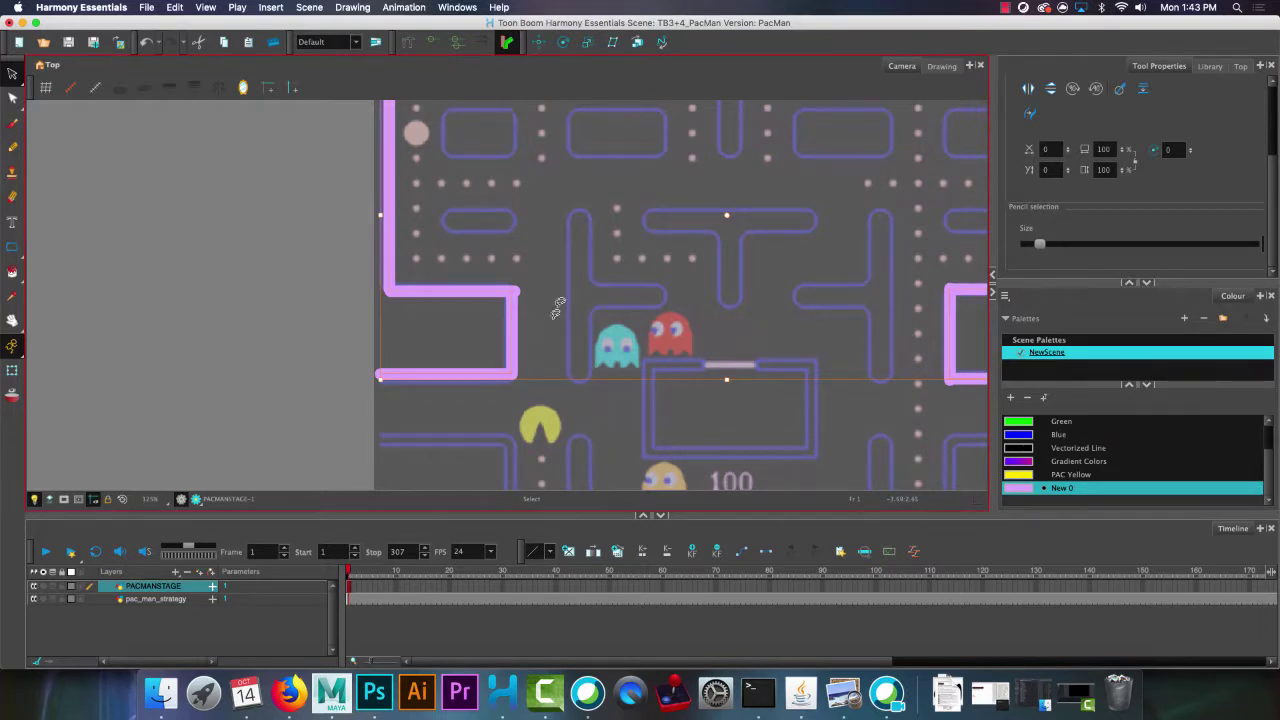
{"action": "mouse_move", "coordinate": [557, 306]}
{"action": "left_mouse_down"}
{"action": "mouse_move", "coordinate": [517, 289]}
{"action": "mouse_move", "coordinate": [451, 352]}
{"action": "left_mouse_up"}
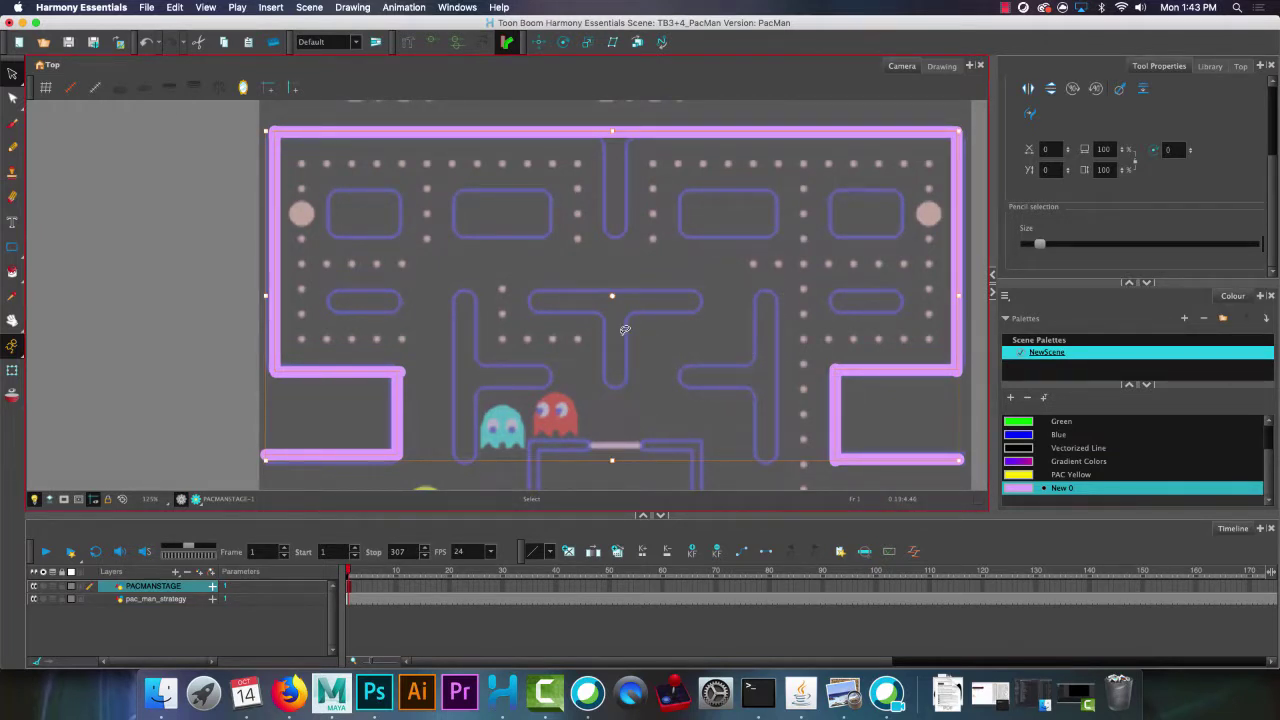
{"action": "scroll", "coordinate": [617, 335], "scroll_direction": "down", "scroll_amount": 5}
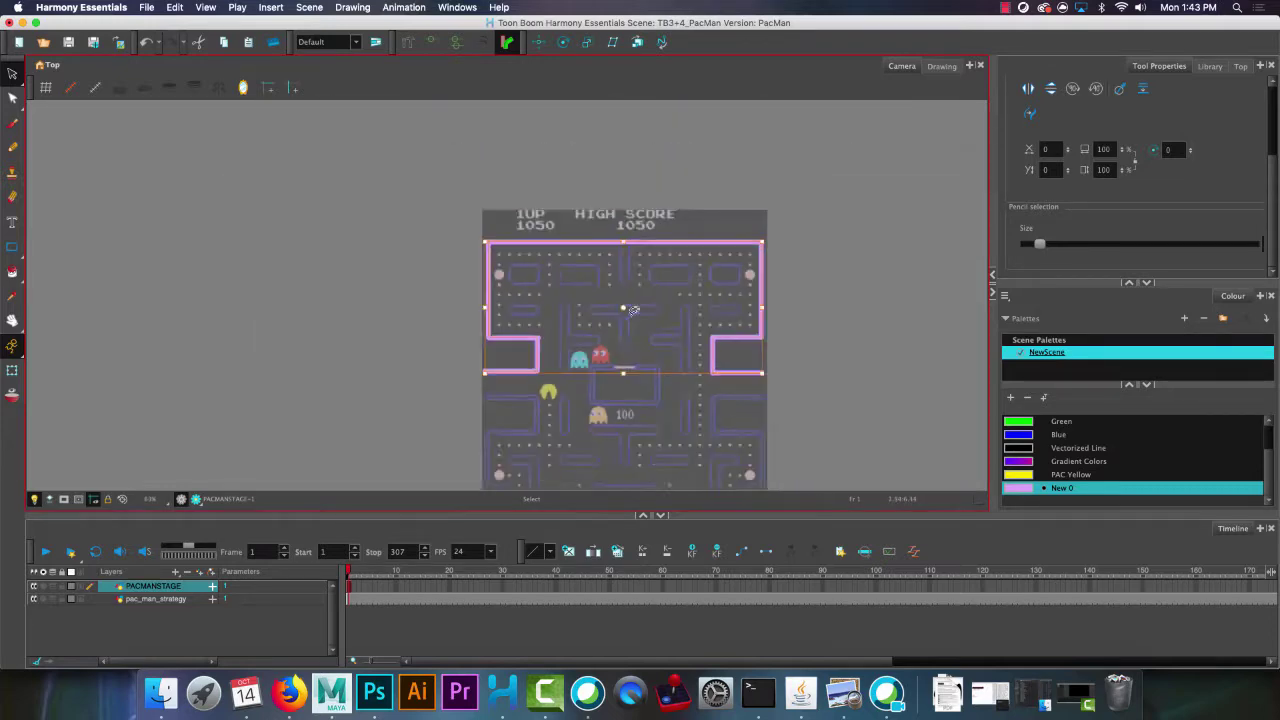
{"action": "scroll", "coordinate": [600, 333], "scroll_direction": "up", "scroll_amount": 3}
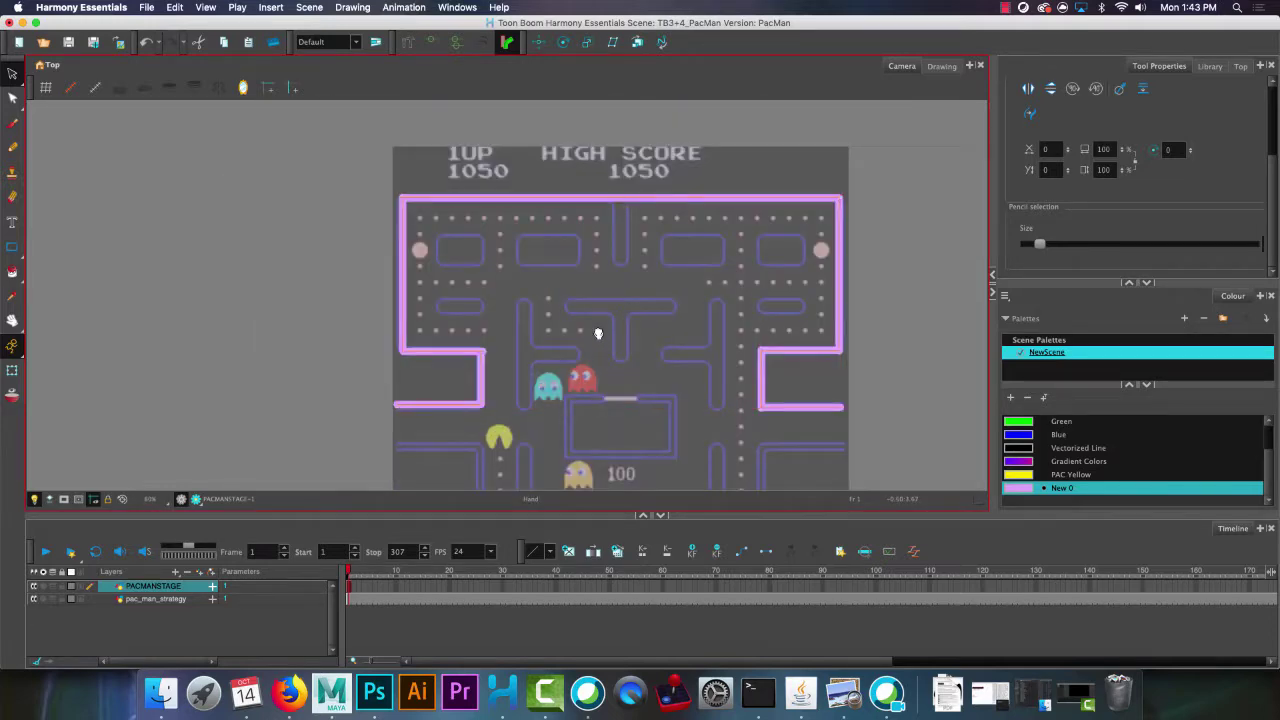
{"action": "left_click_drag", "start_coordinate": [598, 333], "coordinate": [440, 124]}
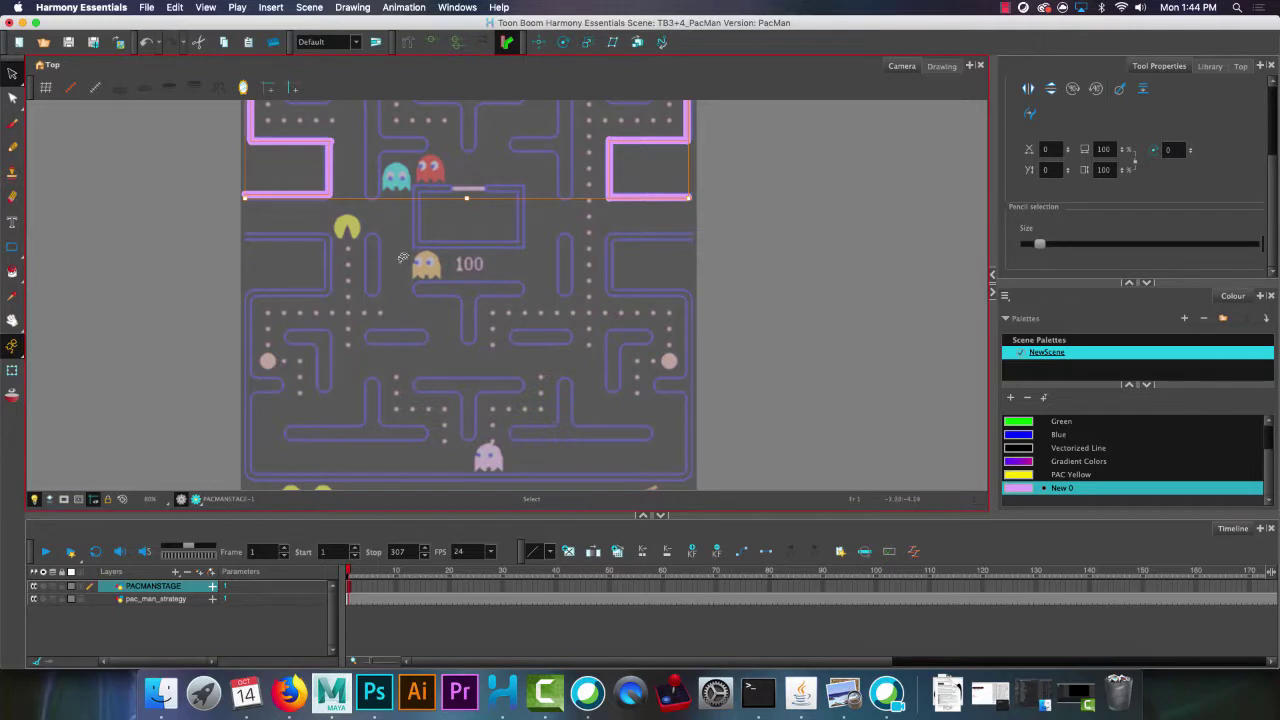
Draw outline rectangles with the Rectangle tool over the four blocks in the maze's top row.
{"action": "scroll", "coordinate": [483, 315], "scroll_direction": "up", "scroll_amount": 5}
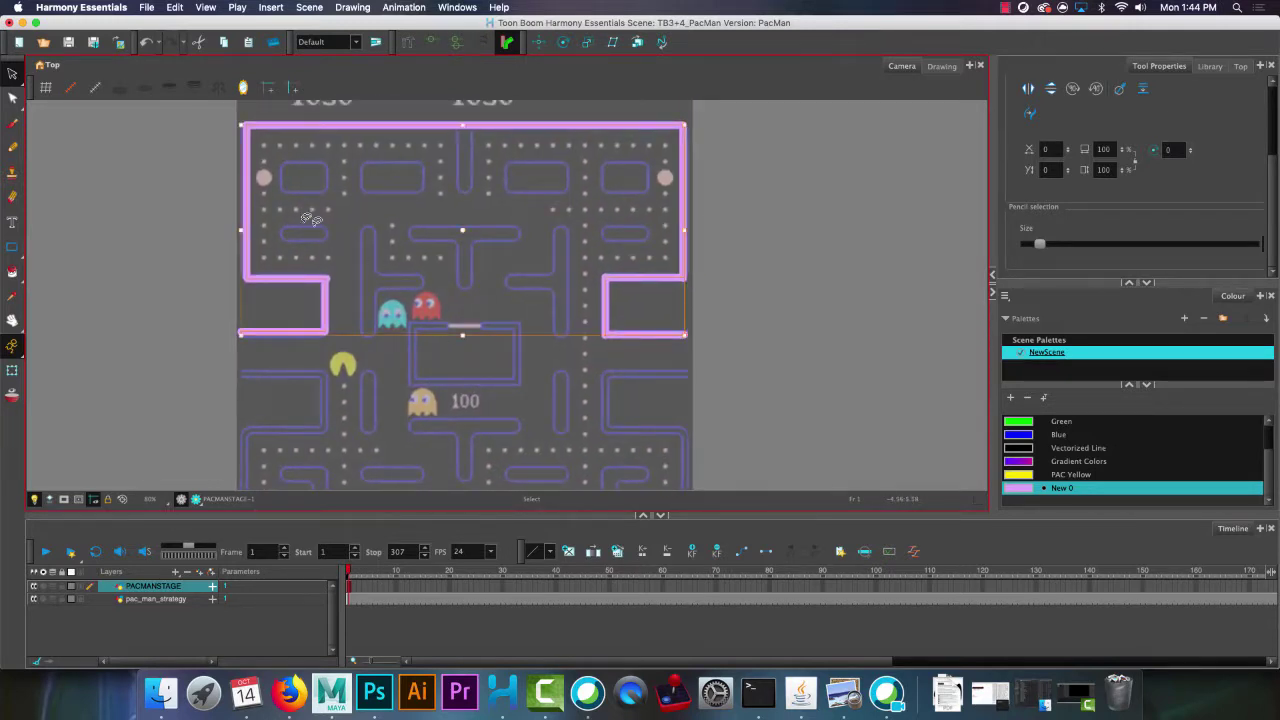
{"action": "left_click", "coordinate": [12, 246]}
{"action": "mouse_move", "coordinate": [282, 162]}
{"action": "left_mouse_down"}
{"action": "mouse_move", "coordinate": [334, 197]}
{"action": "mouse_move", "coordinate": [424, 195]}
{"action": "left_mouse_up"}
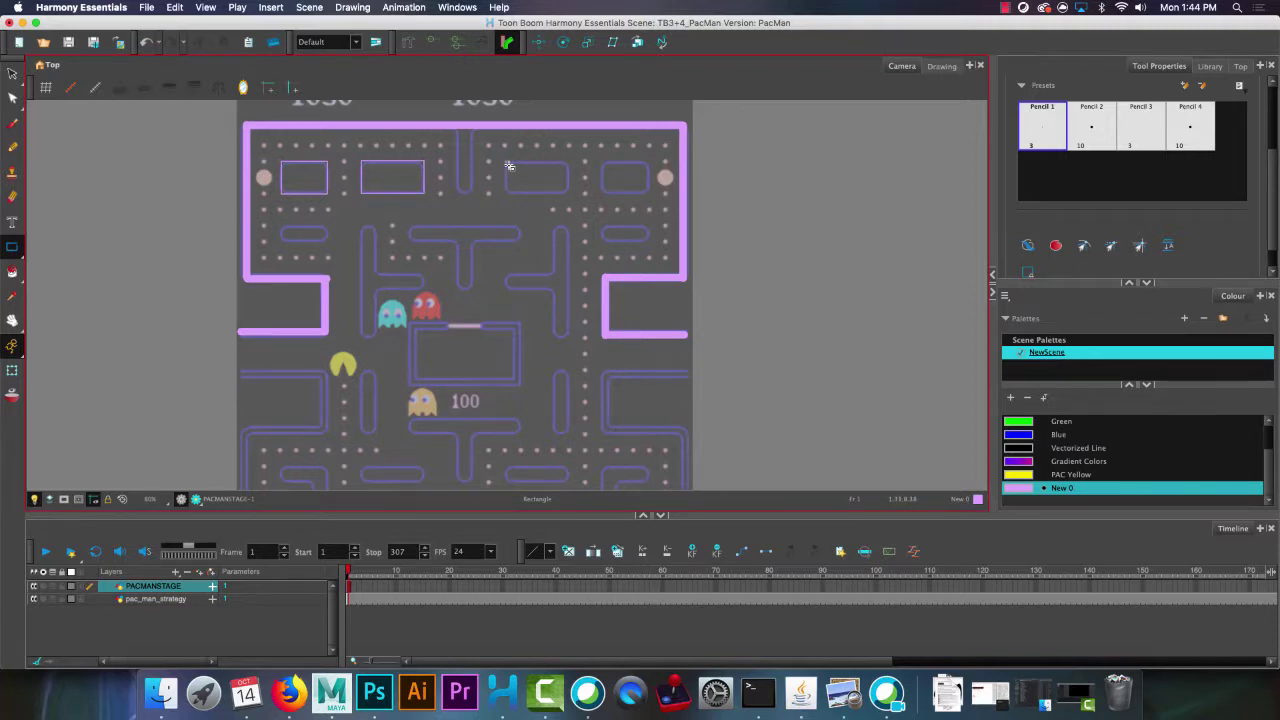
{"action": "left_click_drag", "start_coordinate": [509, 166], "coordinate": [648, 195]}
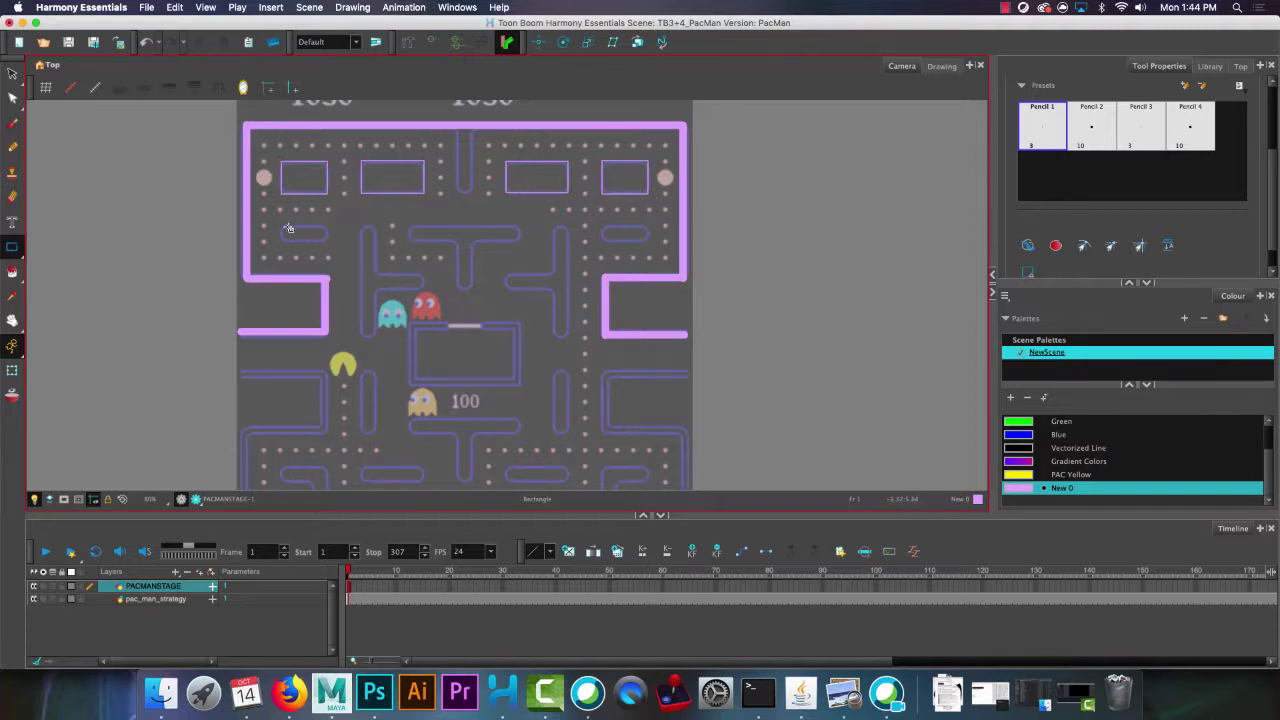
Draw rectangles over the two short bars and the central T-shaped wall below the top row, ignoring the MinecraftServer crash alert.
{"action": "left_click_drag", "start_coordinate": [283, 227], "coordinate": [329, 242]}
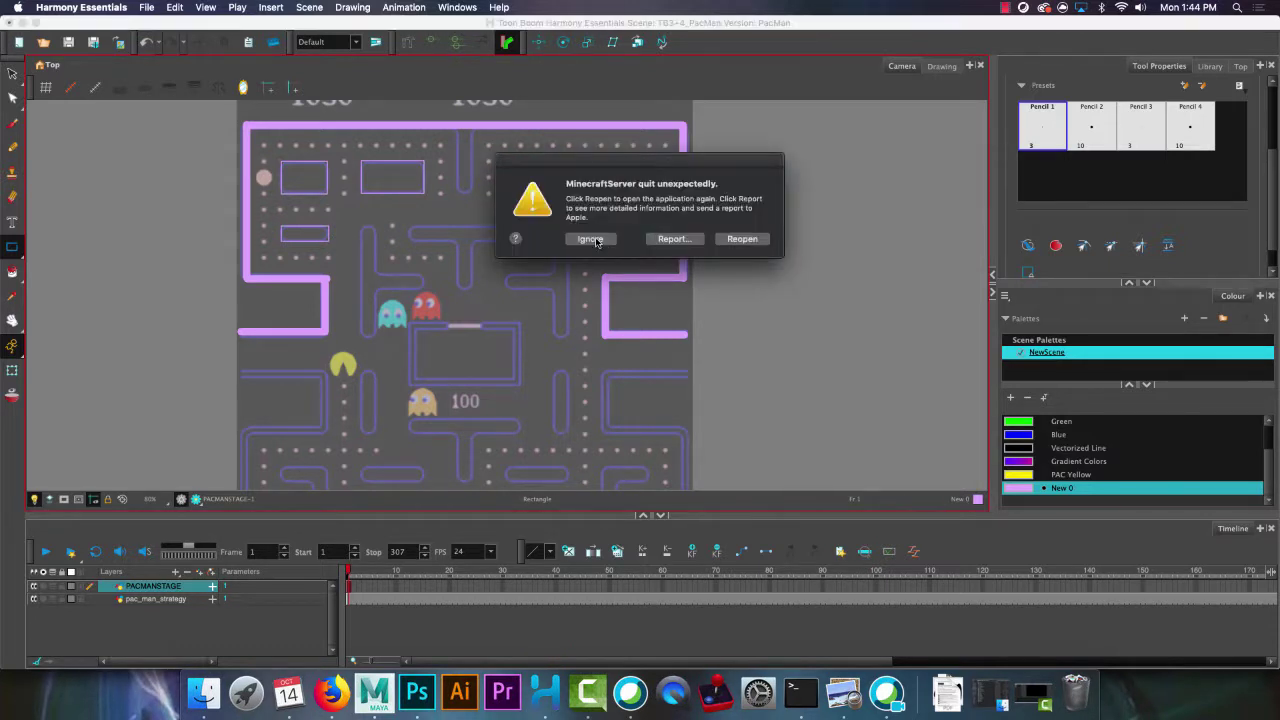
{"action": "left_click", "coordinate": [590, 239]}
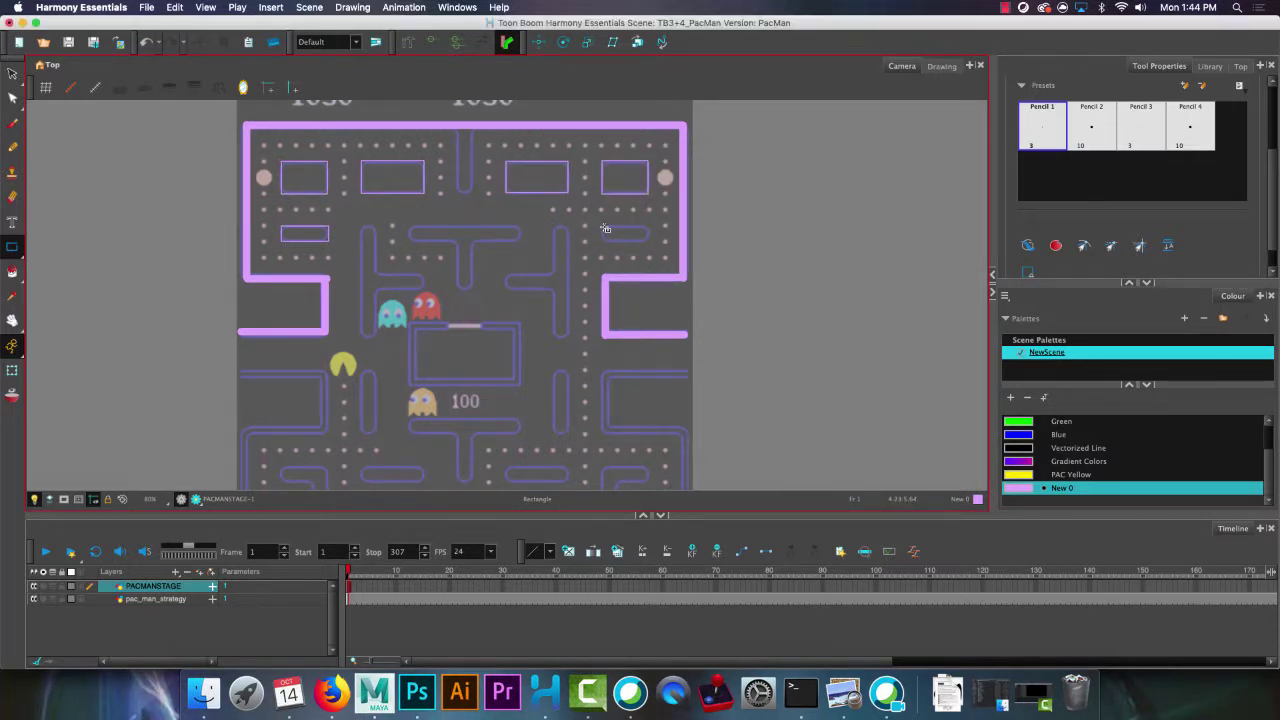
{"action": "left_click_drag", "start_coordinate": [603, 228], "coordinate": [651, 243]}
{"action": "mouse_move", "coordinate": [410, 227]}
{"action": "left_mouse_down"}
{"action": "mouse_move", "coordinate": [523, 234]}
{"action": "mouse_move", "coordinate": [468, 259]}
{"action": "mouse_move", "coordinate": [474, 290]}
{"action": "left_mouse_up"}
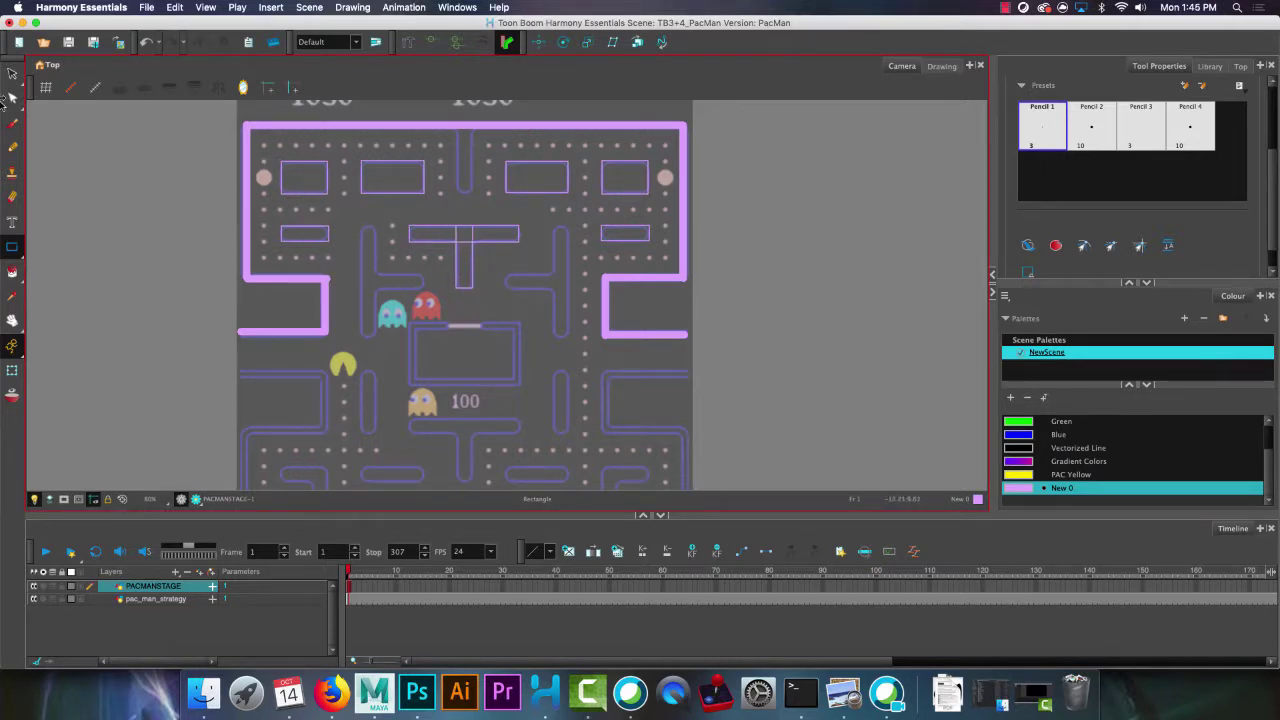
Duplicate the central T-shaped wall, rotate the copy 90° counterclockwise and place it over the left sideways T wall.
{"action": "left_click", "coordinate": [12, 73]}
{"action": "left_click", "coordinate": [464, 262]}
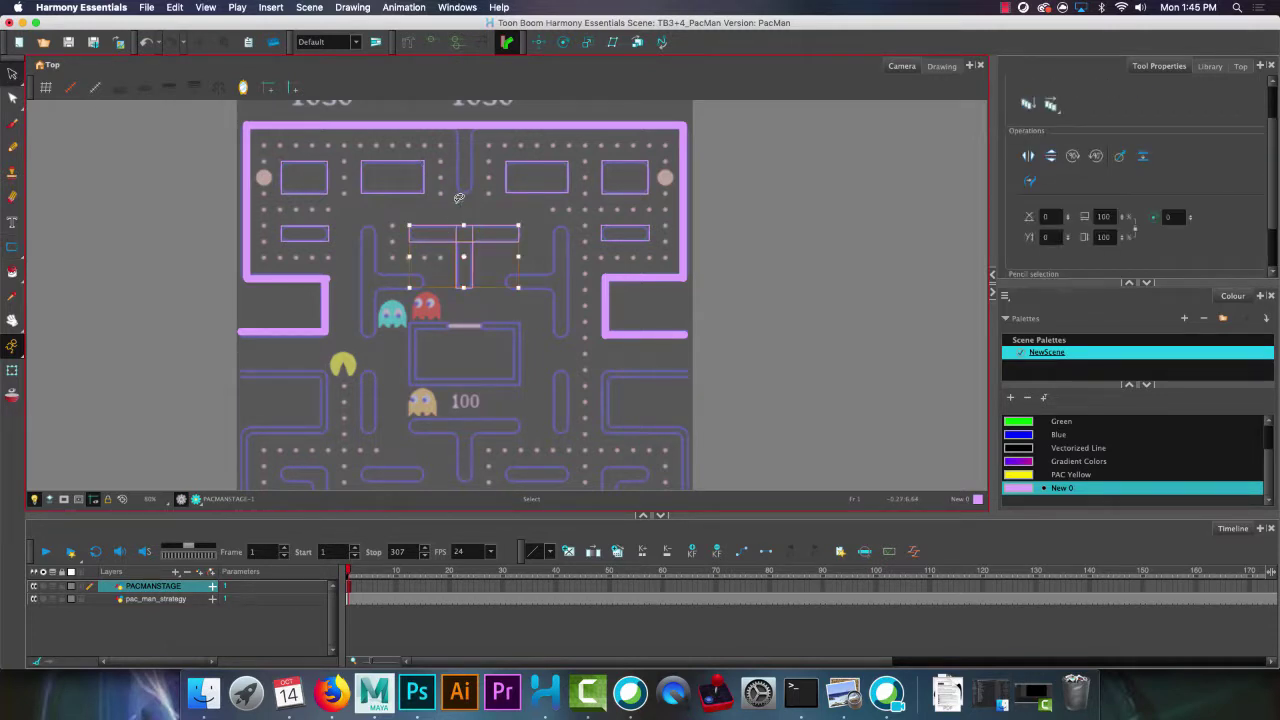
{"action": "left_click_drag", "start_coordinate": [451, 225], "coordinate": [454, 228]}
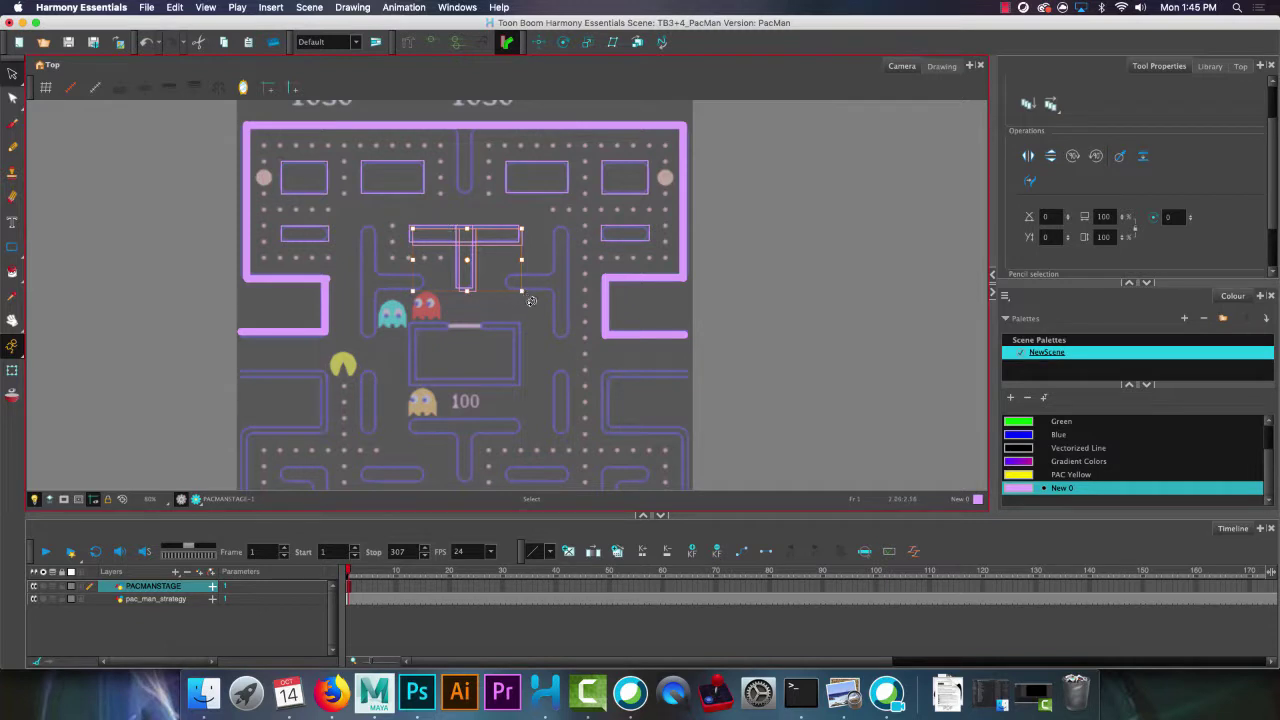
{"action": "left_click_drag", "start_coordinate": [531, 301], "coordinate": [506, 184]}
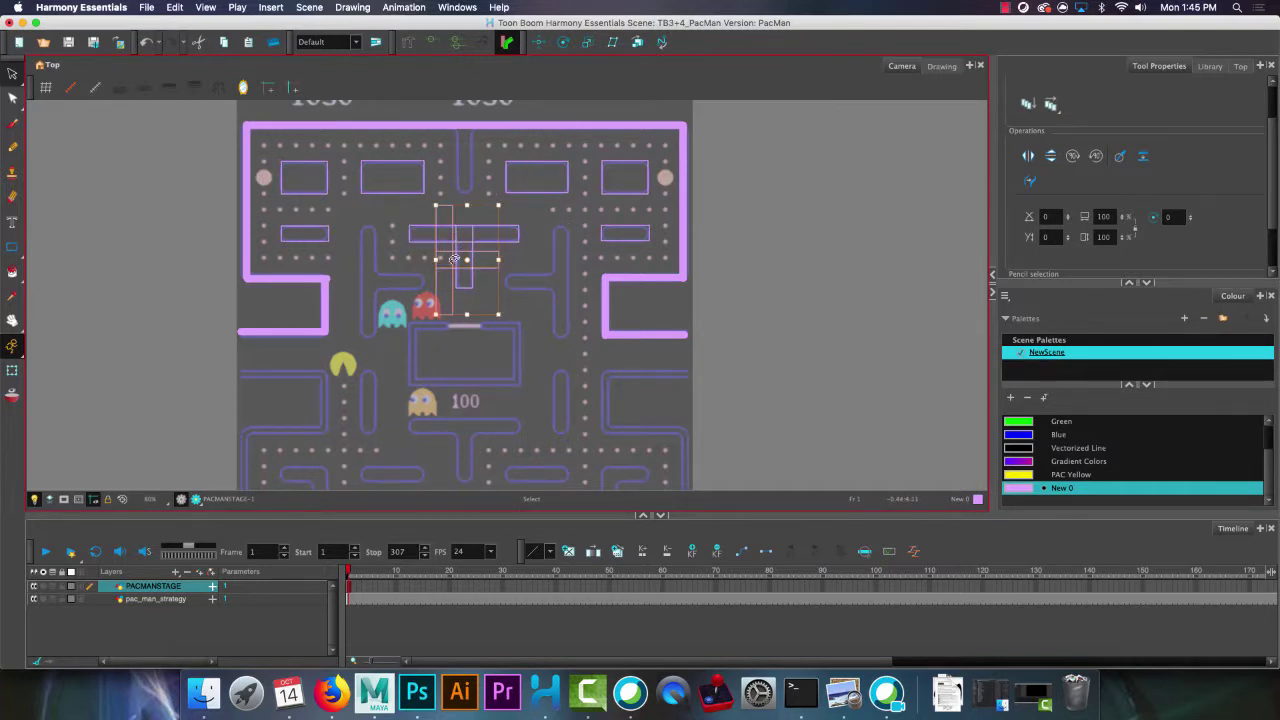
{"action": "left_click", "coordinate": [370, 290]}
{"action": "left_click", "coordinate": [381, 289]}
Duplicate the central T-shaped wall again, rotate the copy 90° clockwise and place it over the right sideways T wall.
{"action": "left_click", "coordinate": [467, 276]}
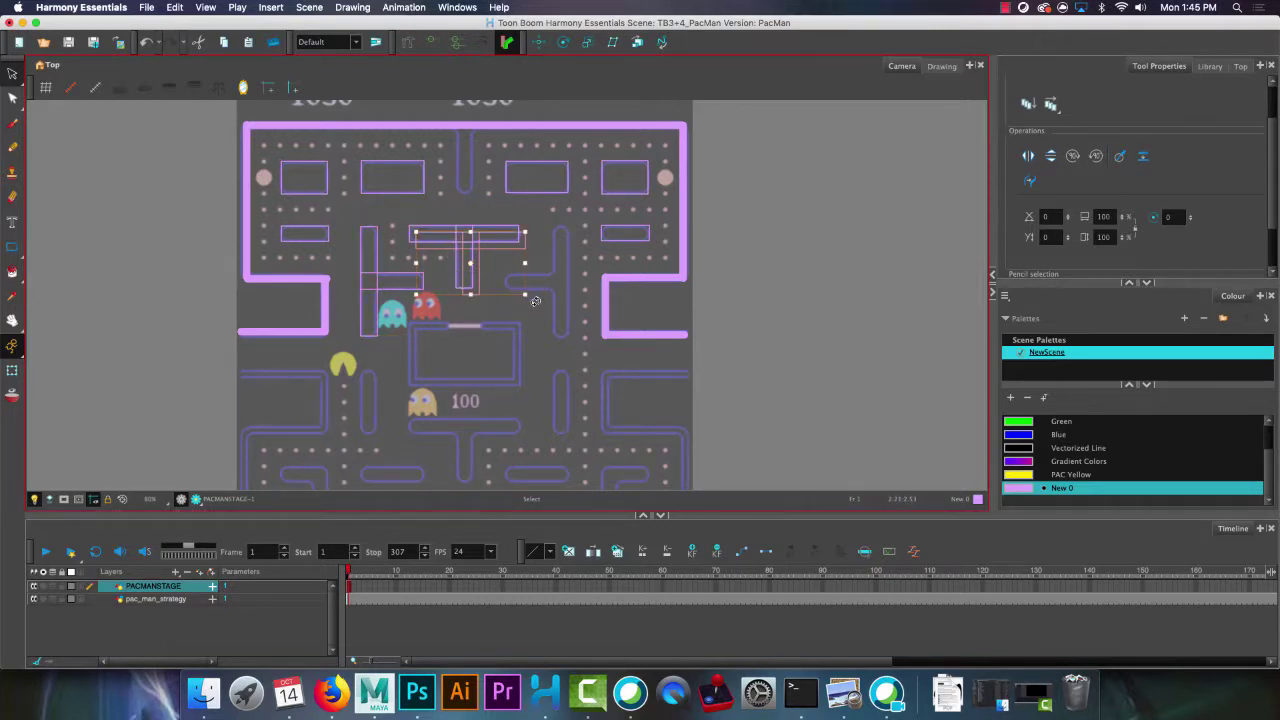
{"action": "left_click_drag", "start_coordinate": [535, 301], "coordinate": [420, 338]}
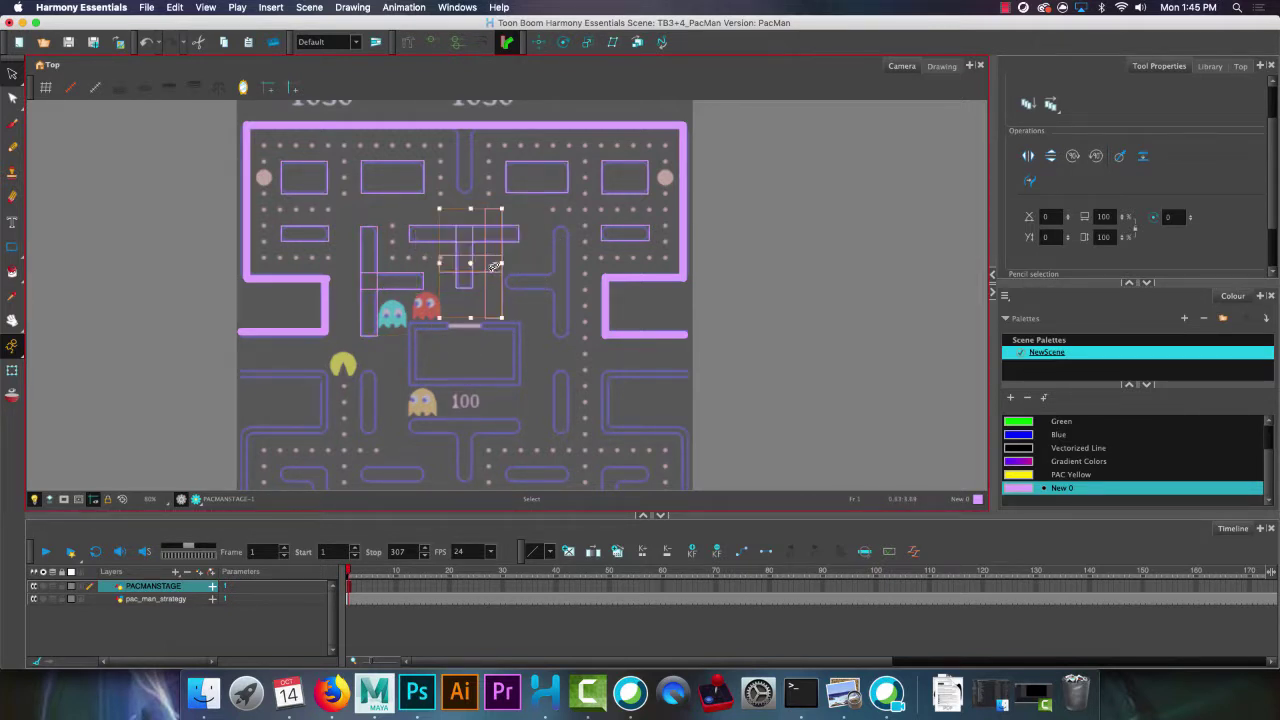
{"action": "left_click_drag", "start_coordinate": [488, 273], "coordinate": [556, 296]}
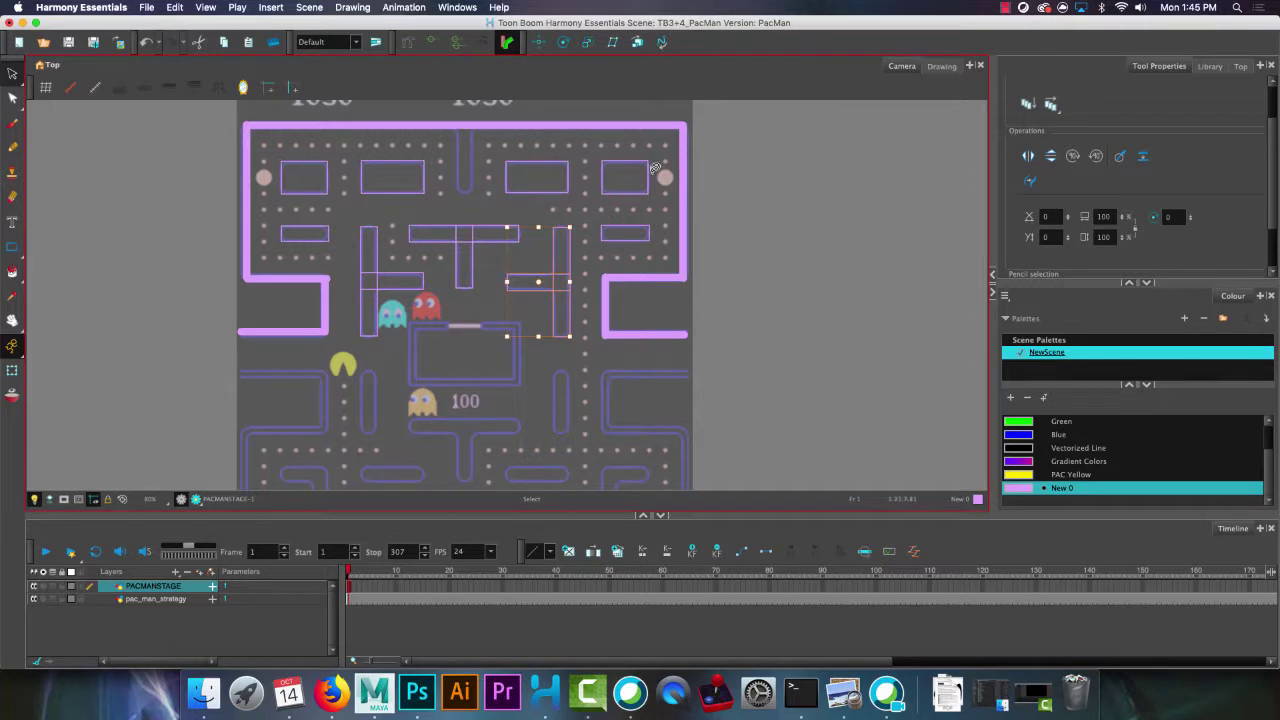
Select all the inner wall rectangles and increase their pencil size to make the outlines thick.
{"action": "mouse_move", "coordinate": [640, 146]}
{"action": "left_mouse_down"}
{"action": "mouse_move", "coordinate": [320, 153]}
{"action": "mouse_move", "coordinate": [301, 186]}
{"action": "mouse_move", "coordinate": [304, 222]}
{"action": "mouse_move", "coordinate": [461, 323]}
{"action": "mouse_move", "coordinate": [528, 312]}
{"action": "mouse_move", "coordinate": [575, 294]}
{"action": "mouse_move", "coordinate": [598, 258]}
{"action": "mouse_move", "coordinate": [654, 231]}
{"action": "mouse_move", "coordinate": [641, 173]}
{"action": "mouse_move", "coordinate": [625, 145]}
{"action": "left_mouse_up"}
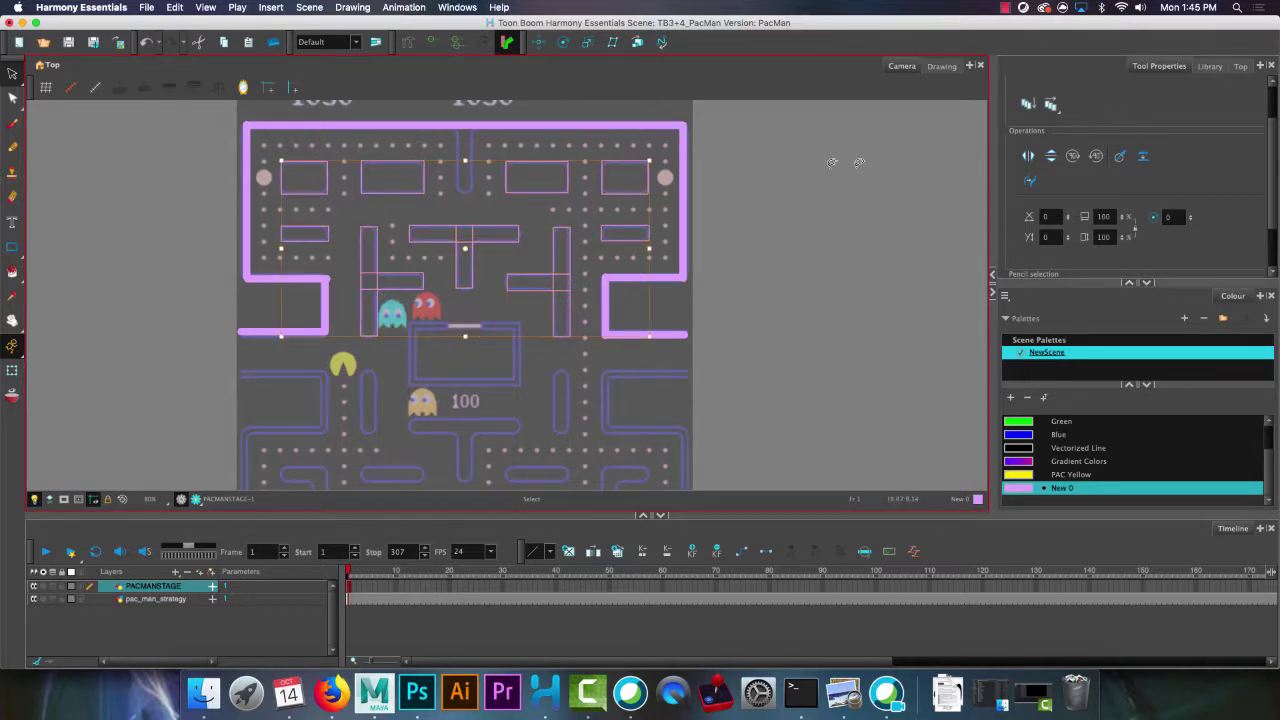
{"action": "scroll", "coordinate": [1090, 224], "scroll_direction": "down", "scroll_amount": 2}
{"action": "left_click_drag", "start_coordinate": [1048, 246], "coordinate": [1042, 244]}
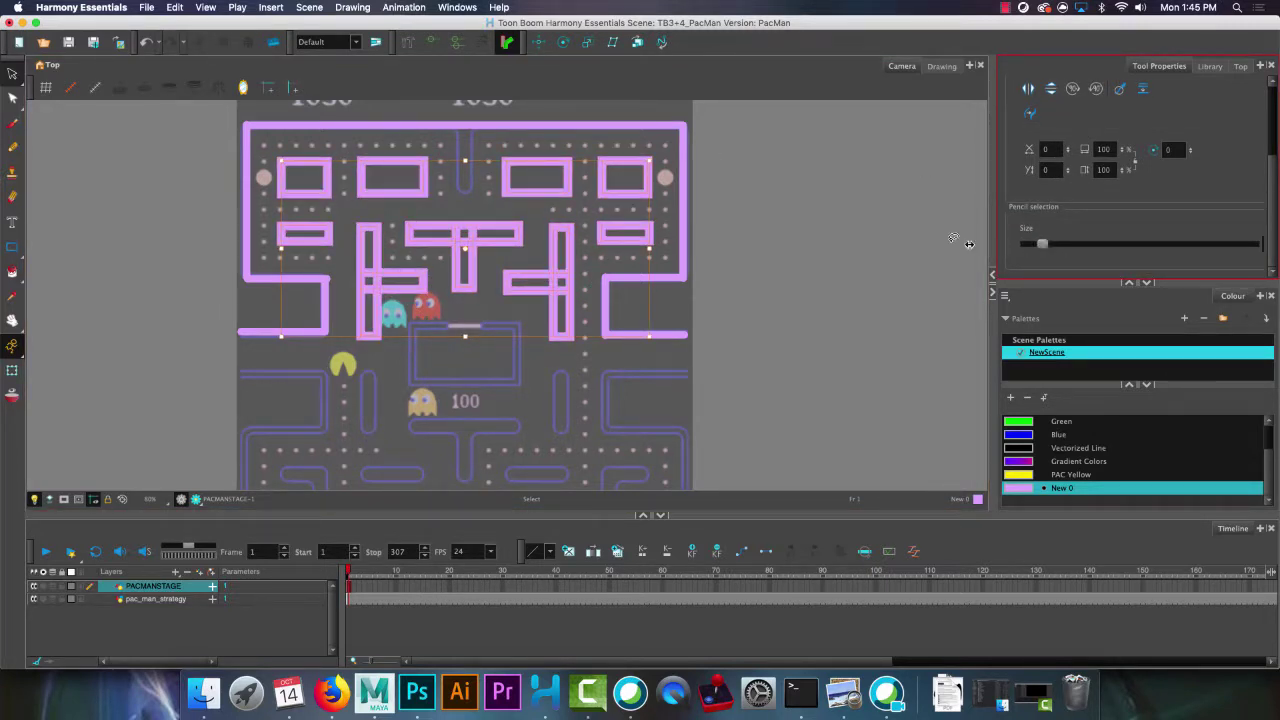
Add a new palette colour for the Paint tool and set it to bright cyan (H 186, S 91, V 100).
{"action": "left_click", "coordinate": [12, 271]}
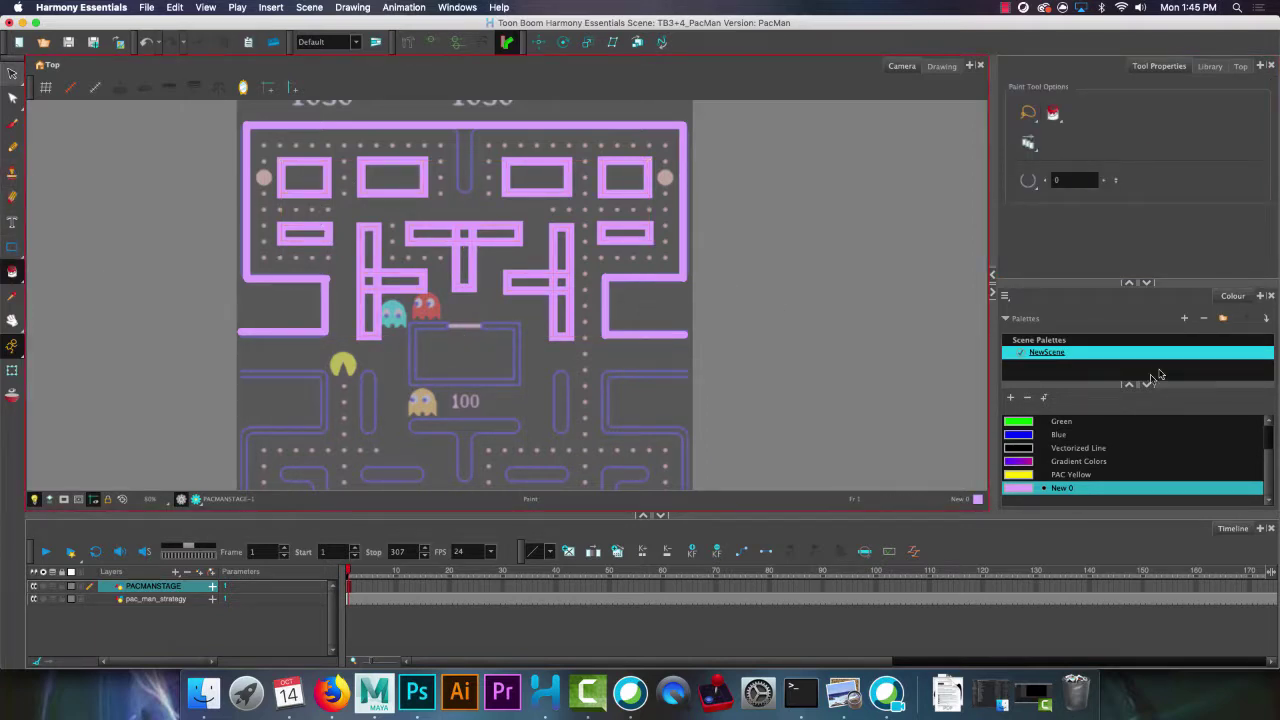
{"action": "left_click", "coordinate": [1012, 400]}
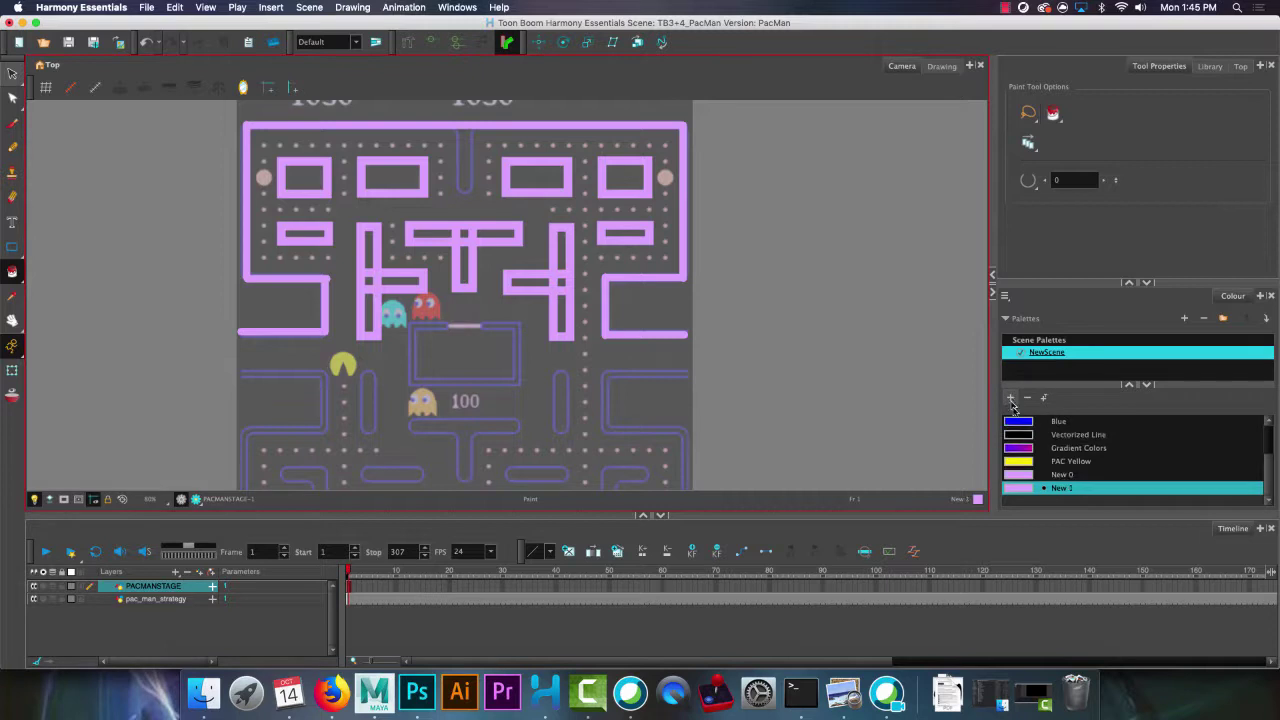
{"action": "double_click", "coordinate": [1018, 488]}
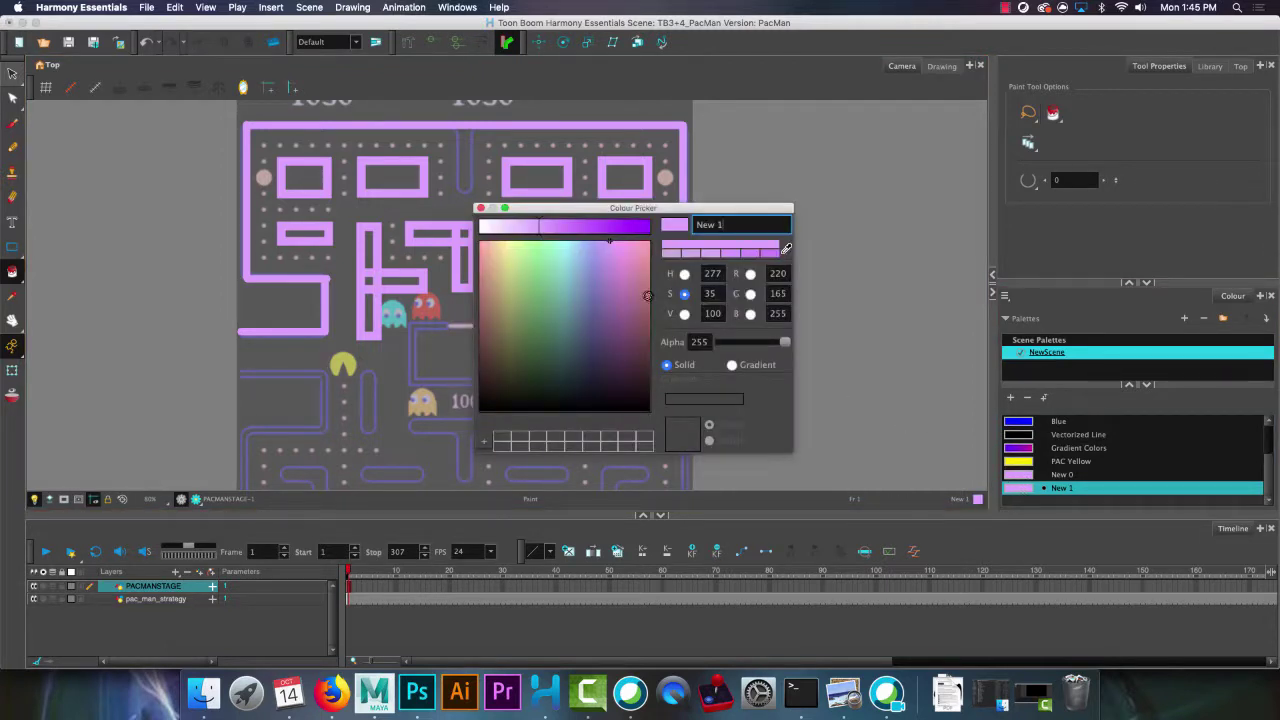
{"action": "left_click", "coordinate": [588, 241]}
{"action": "mouse_move", "coordinate": [560, 228]}
{"action": "left_mouse_down"}
{"action": "mouse_move", "coordinate": [601, 233]}
{"action": "mouse_move", "coordinate": [568, 228]}
{"action": "left_mouse_up"}
{"action": "left_click", "coordinate": [684, 274]}
{"action": "mouse_move", "coordinate": [640, 250]}
{"action": "left_mouse_down"}
{"action": "mouse_move", "coordinate": [610, 252]}
{"action": "mouse_move", "coordinate": [632, 242]}
{"action": "left_mouse_up"}
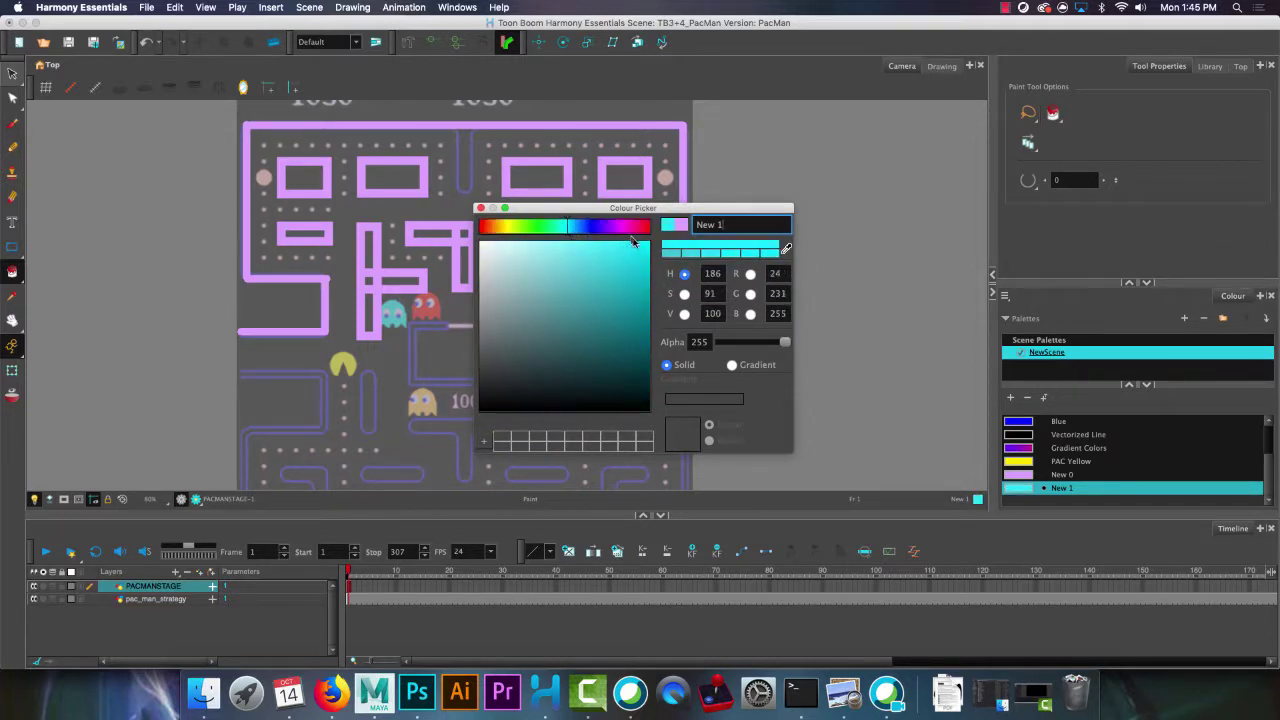
{"action": "left_click", "coordinate": [481, 208]}
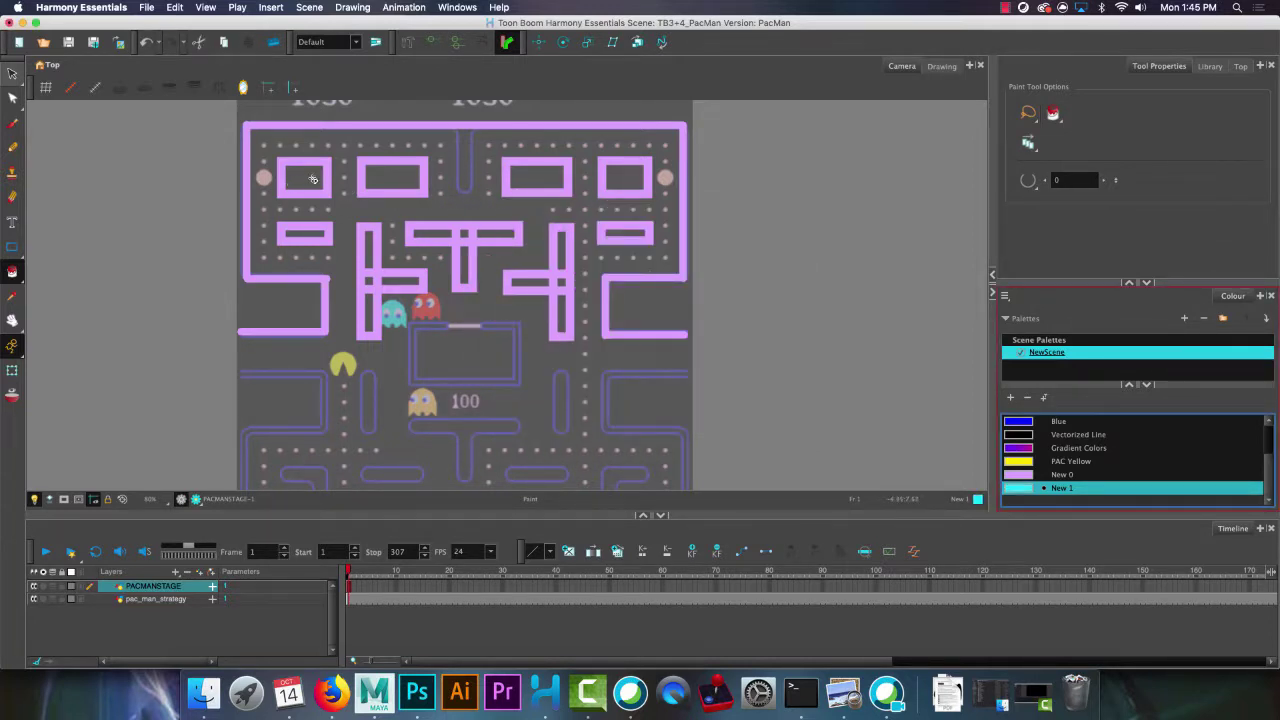
Fill the four top-row blocks and the right short bar with the cyan colour.
{"action": "left_click", "coordinate": [313, 179]}
{"action": "left_click", "coordinate": [402, 179]}
{"action": "left_click", "coordinate": [536, 177]}
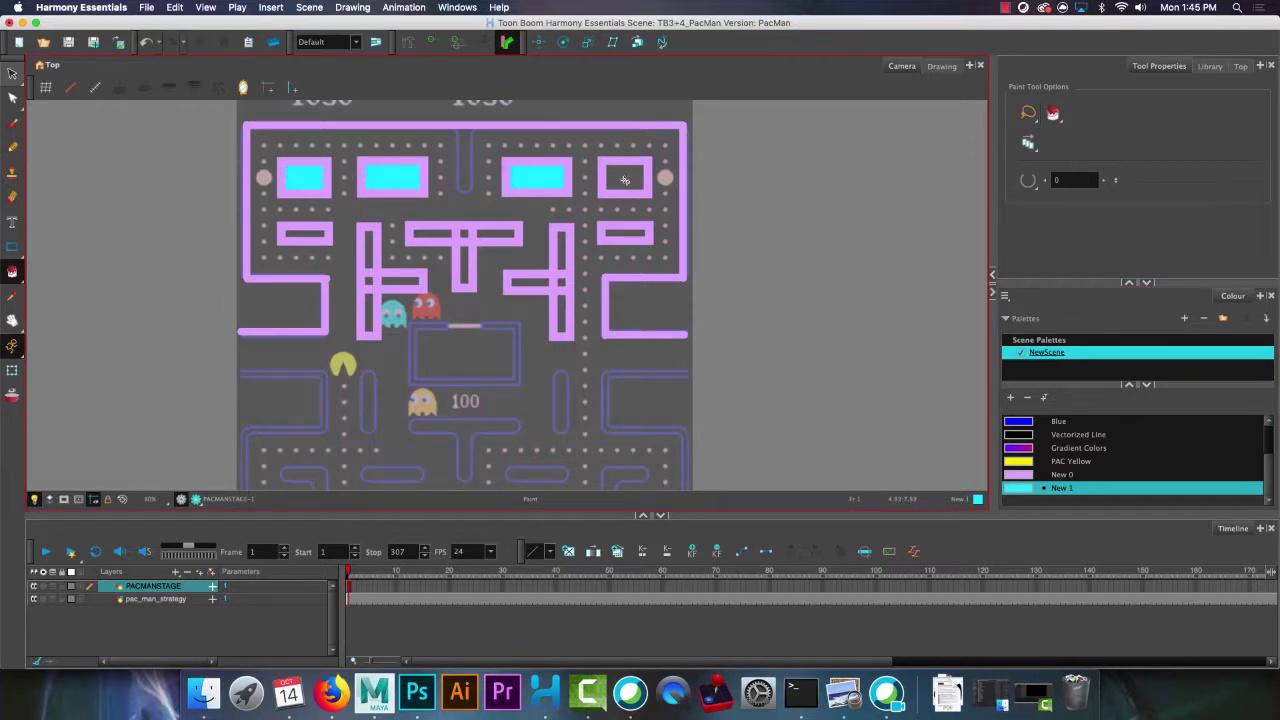
{"action": "left_click", "coordinate": [626, 180]}
{"action": "left_click", "coordinate": [629, 234]}
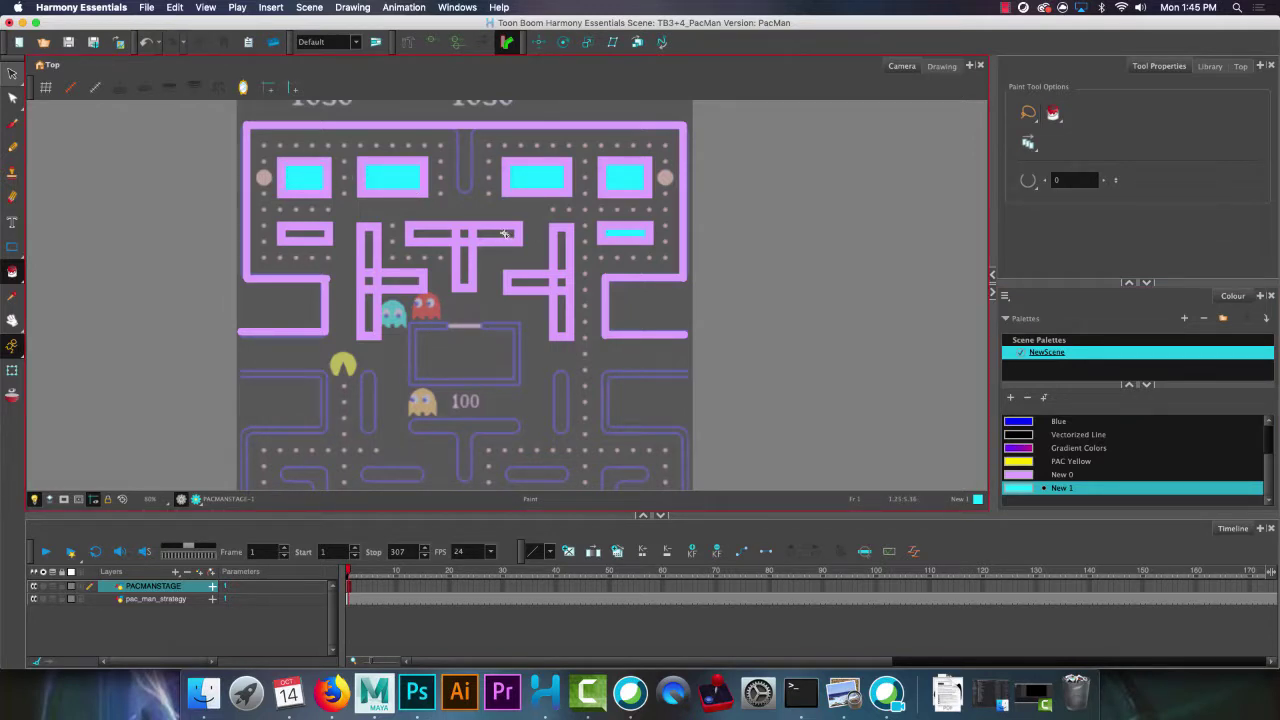
Fill every section of the three T-shaped walls and the left short bar with cyan.
{"action": "left_click", "coordinate": [505, 234]}
{"action": "left_click", "coordinate": [438, 232]}
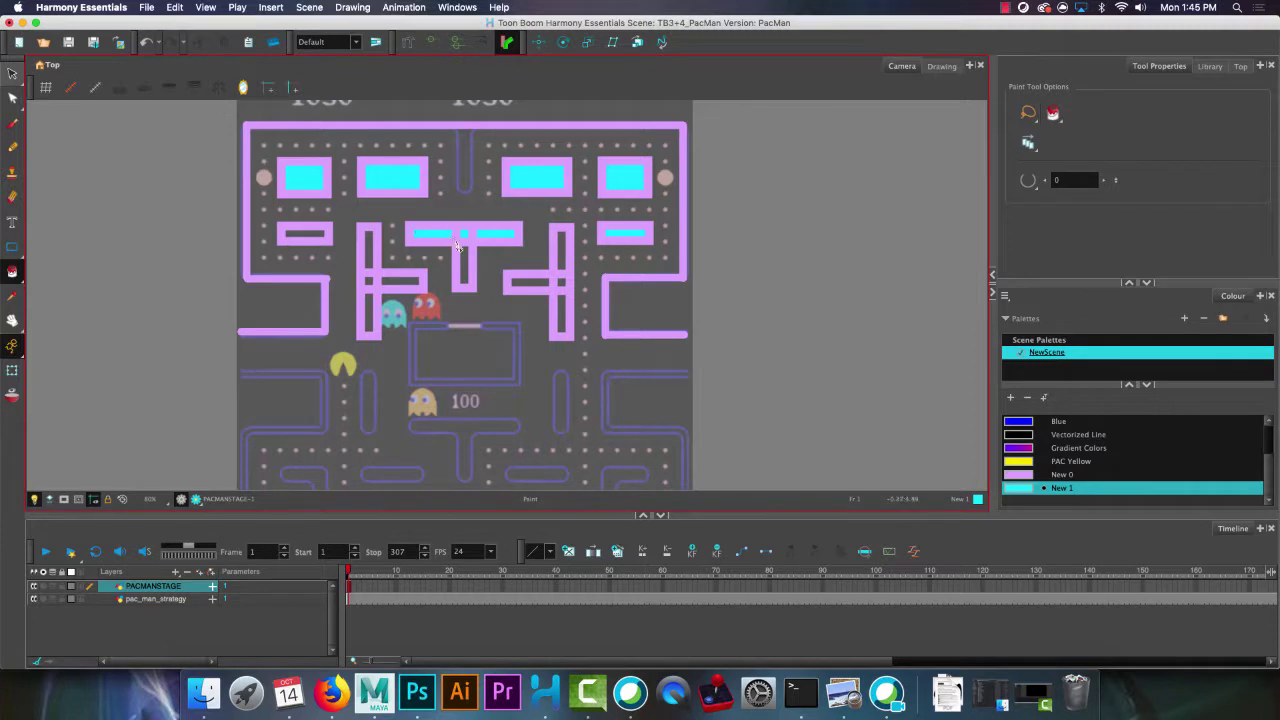
{"action": "left_click", "coordinate": [464, 265]}
{"action": "left_click", "coordinate": [563, 252]}
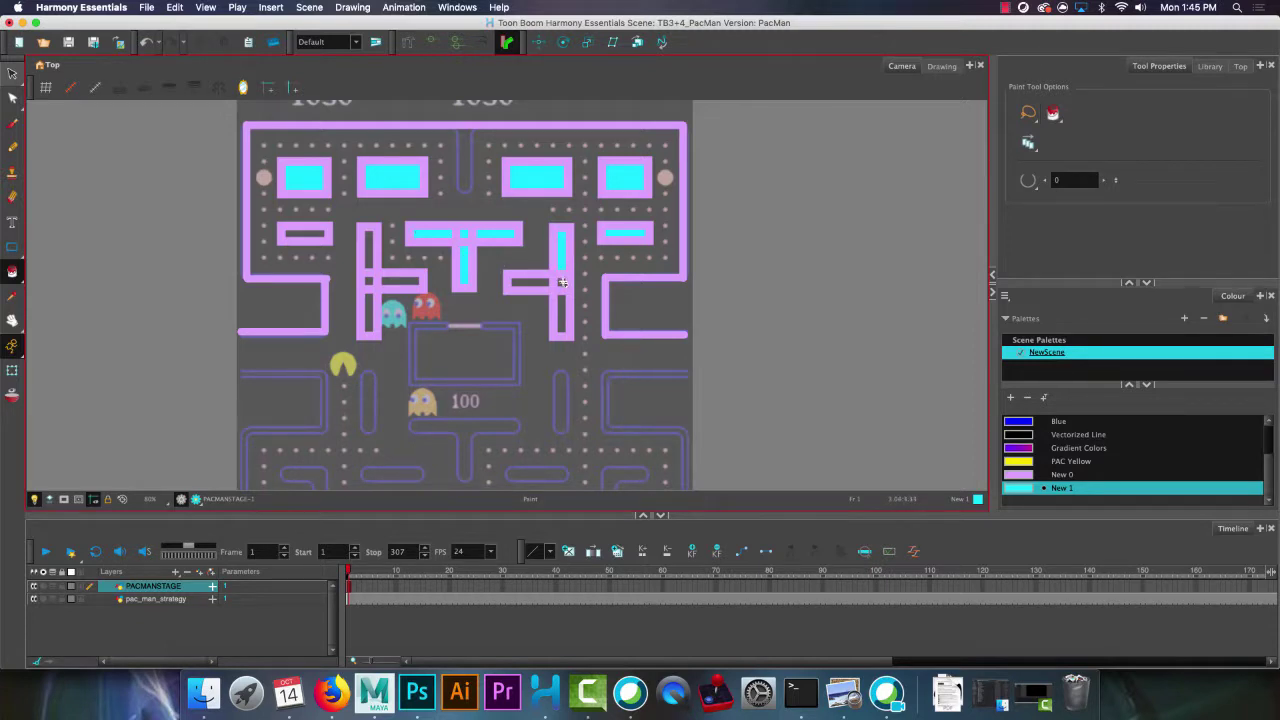
{"action": "left_click", "coordinate": [563, 309]}
{"action": "left_click", "coordinate": [526, 282]}
{"action": "left_click", "coordinate": [382, 283]}
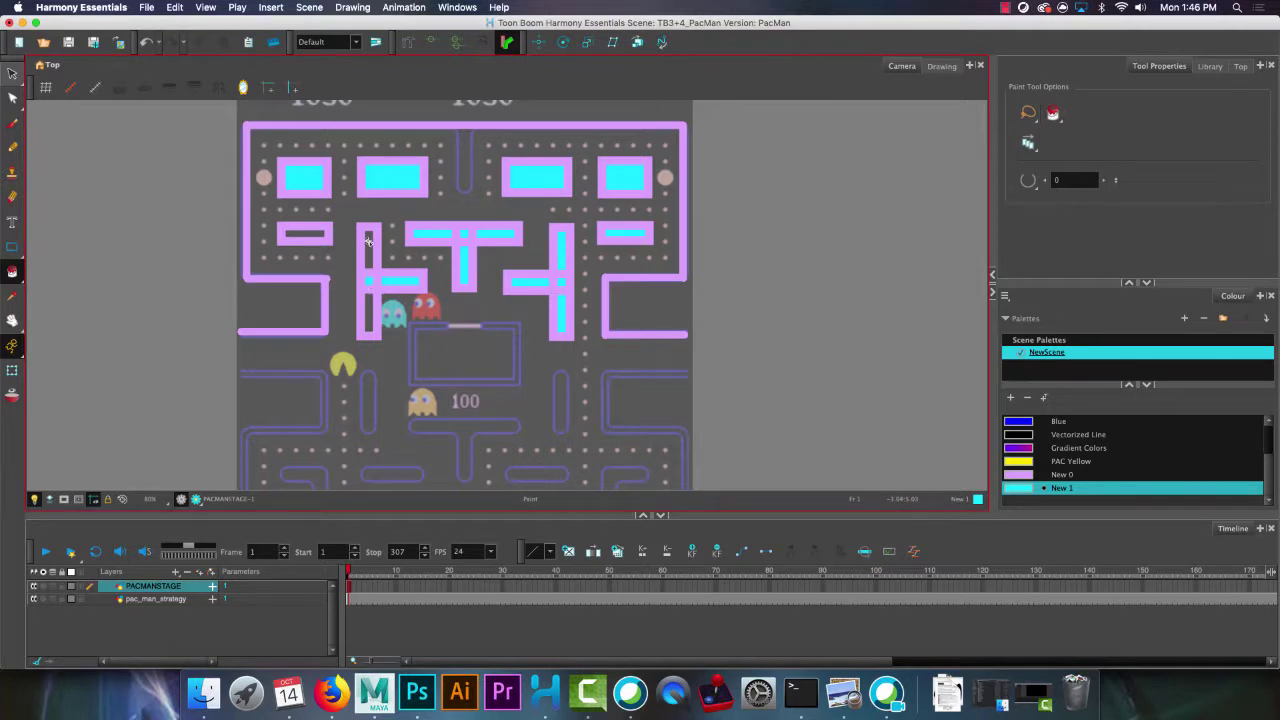
{"action": "left_click", "coordinate": [367, 256]}
{"action": "left_click", "coordinate": [368, 314]}
{"action": "left_click", "coordinate": [298, 233]}
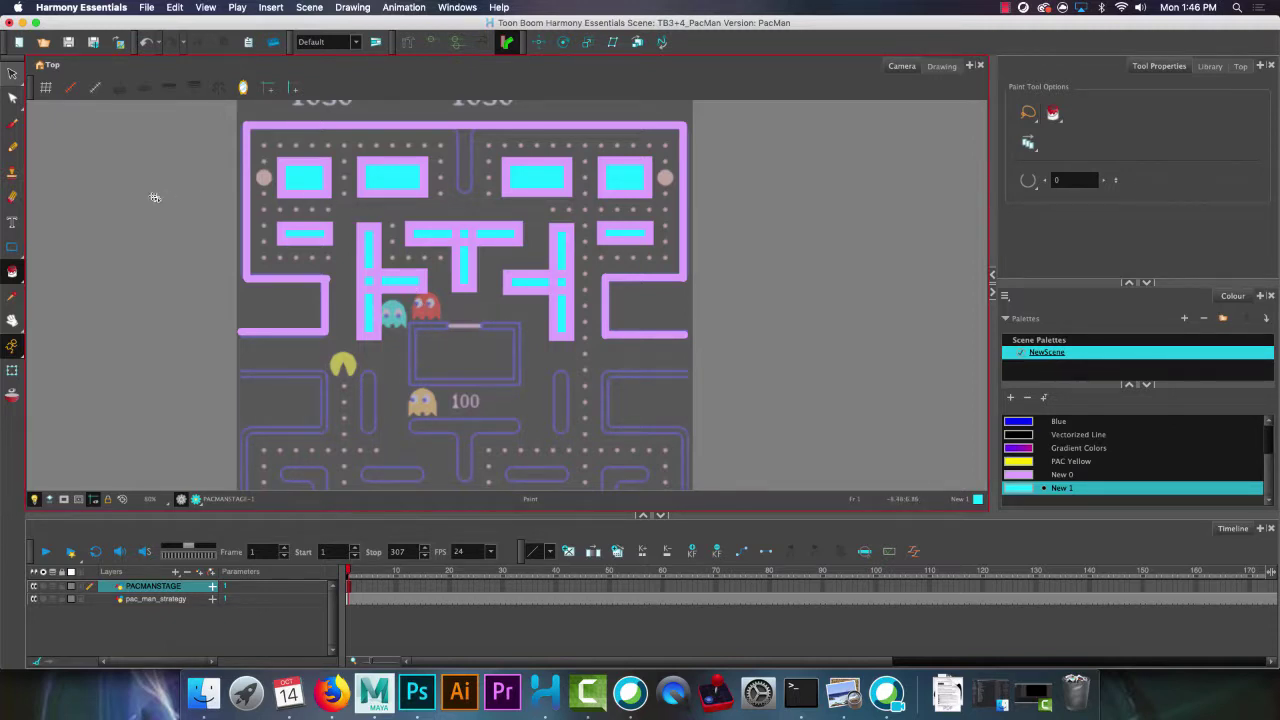
Add a new drawing layer named PAKUPAKU.
{"action": "left_click", "coordinate": [200, 574]}
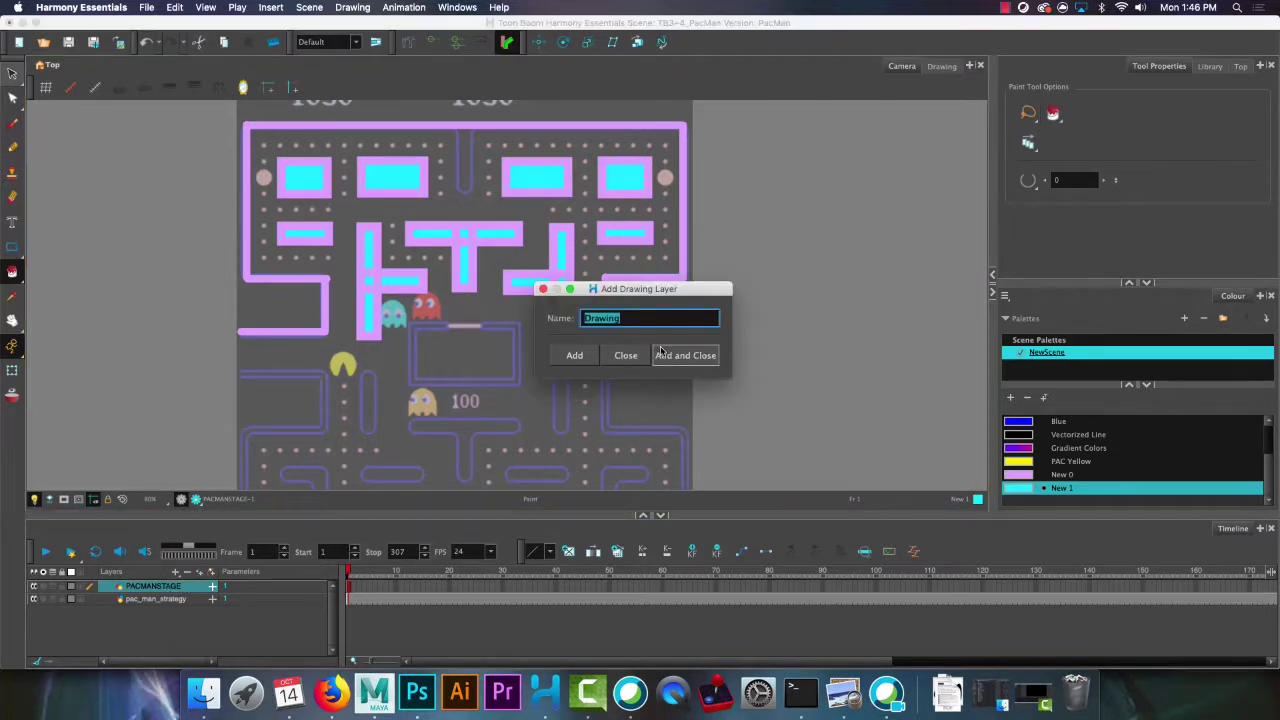
{"action": "type", "text": "PAKUPAKU"}
{"action": "left_click", "coordinate": [661, 355]}
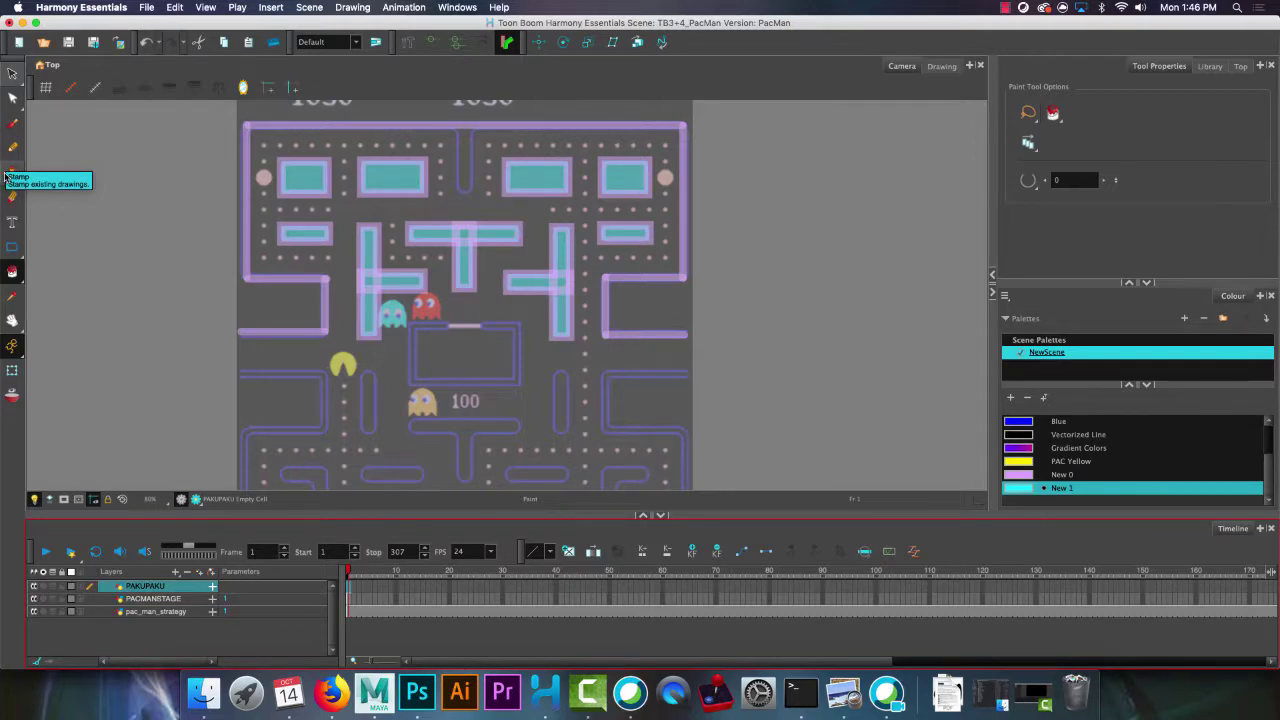
On frame 1 of the PAKUPAKU layer, draw a small PAC Yellow circle with the Ellipse tool below the central T wall and fill it yellow.
{"action": "scroll", "coordinate": [190, 185], "scroll_direction": "up", "scroll_amount": 4}
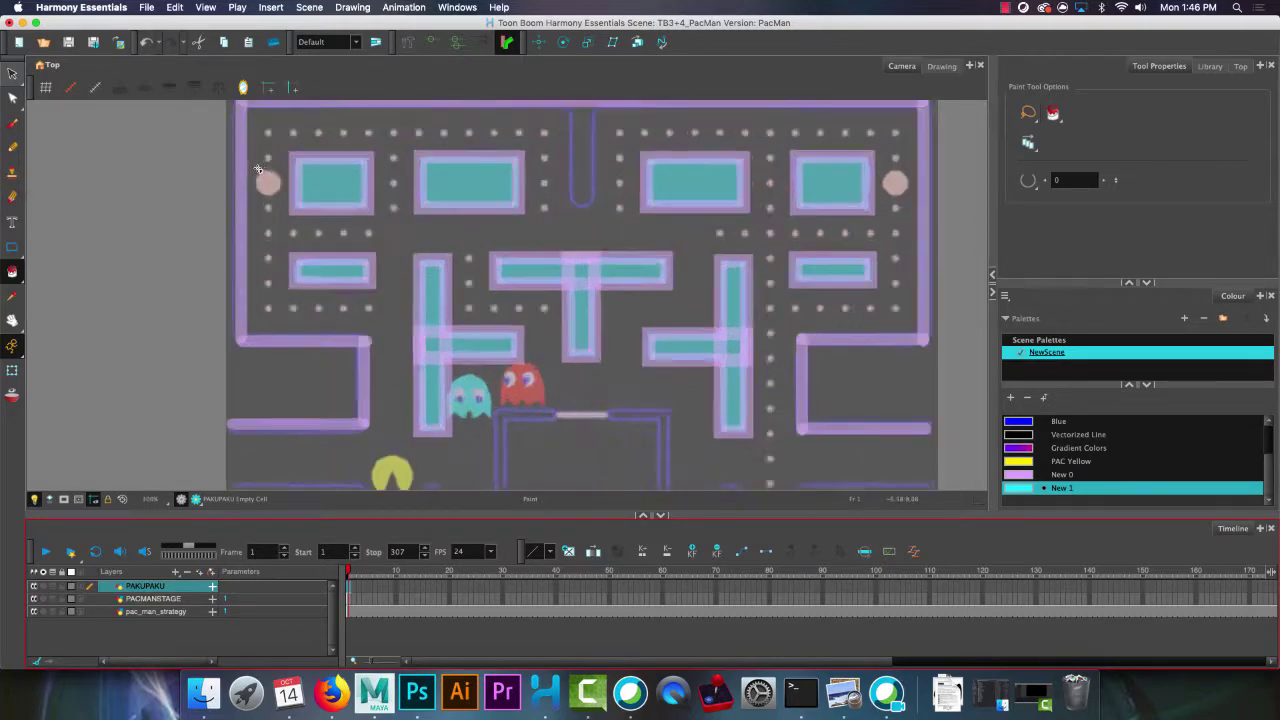
{"action": "scroll", "coordinate": [404, 319], "scroll_direction": "down", "scroll_amount": 2}
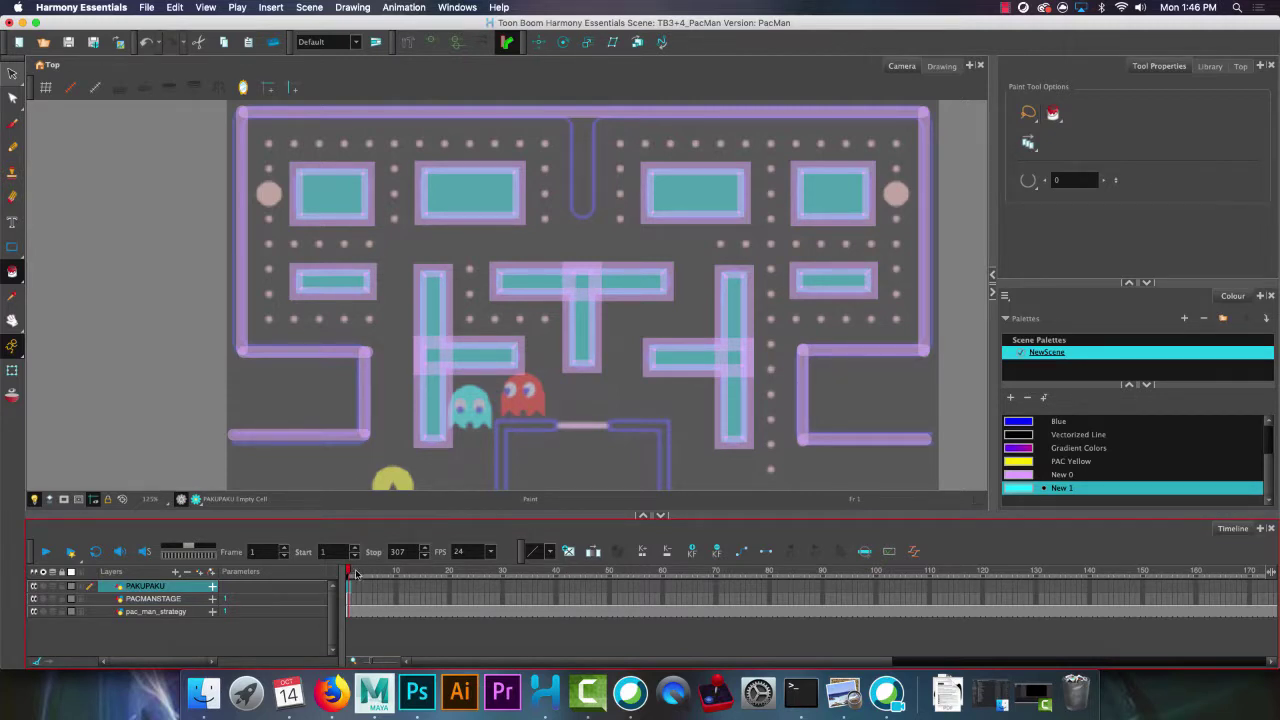
{"action": "left_click_drag", "start_coordinate": [351, 590], "coordinate": [370, 590]}
{"action": "left_click", "coordinate": [351, 590]}
{"action": "left_click_drag", "start_coordinate": [12, 255], "coordinate": [55, 257]}
{"action": "left_click", "coordinate": [1078, 461]}
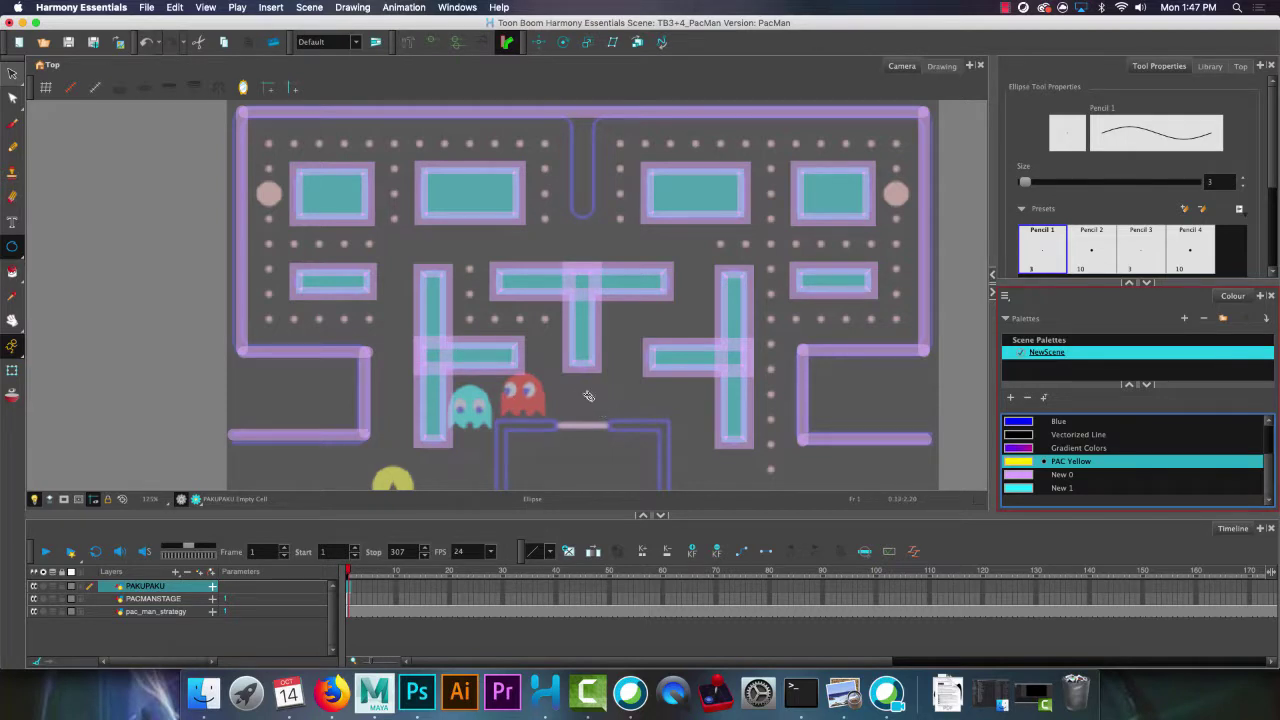
{"action": "left_click_drag", "start_coordinate": [571, 384], "coordinate": [604, 414]}
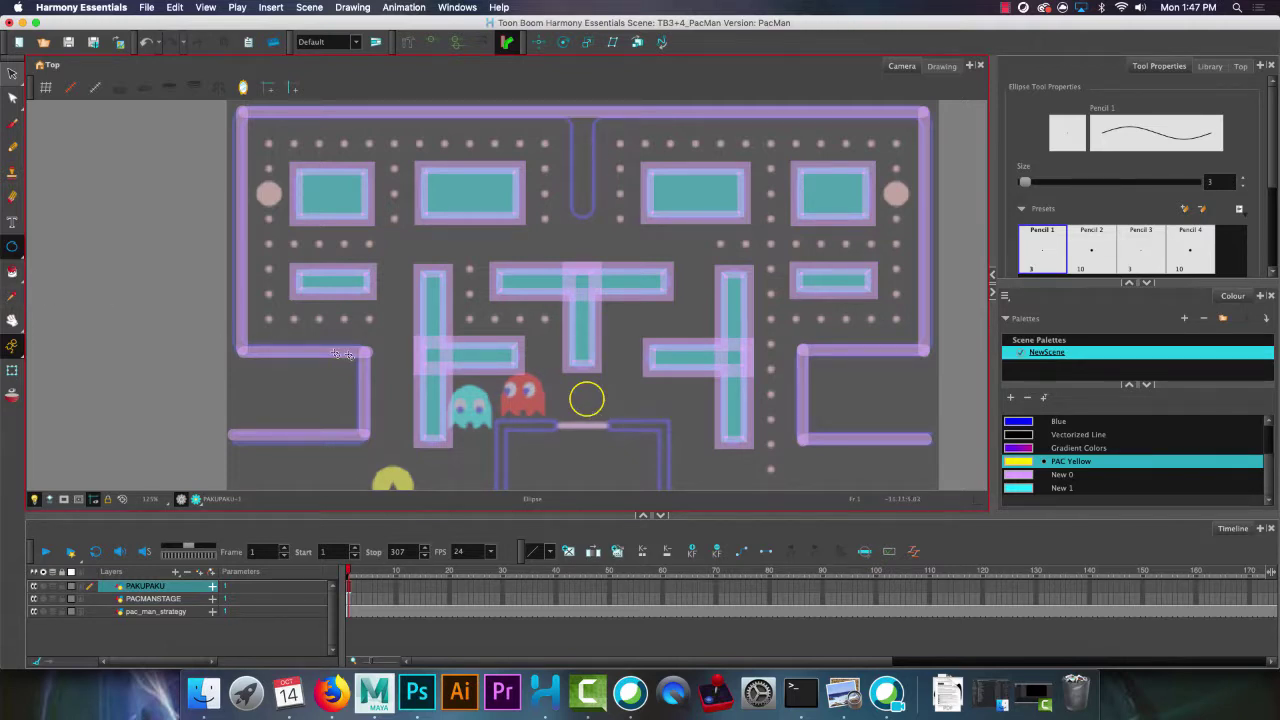
{"action": "key", "text": "super+z"}
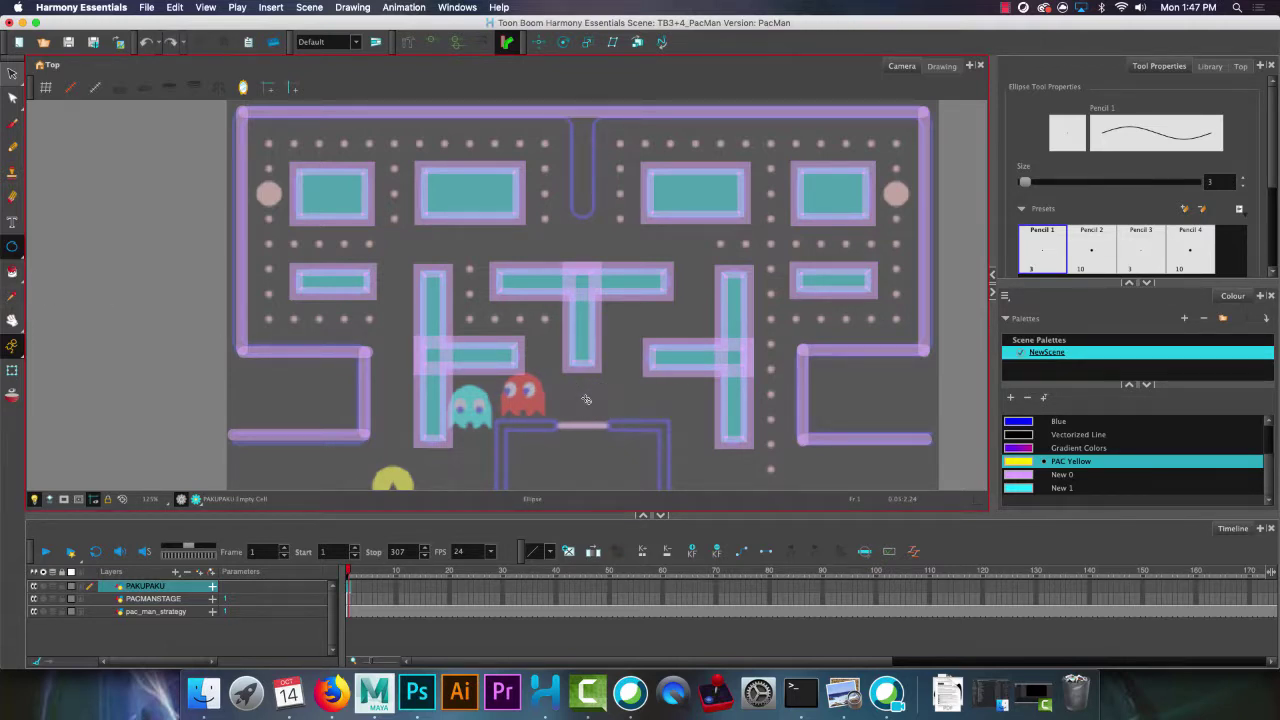
{"action": "left_click_drag", "start_coordinate": [586, 399], "coordinate": [570, 390]}
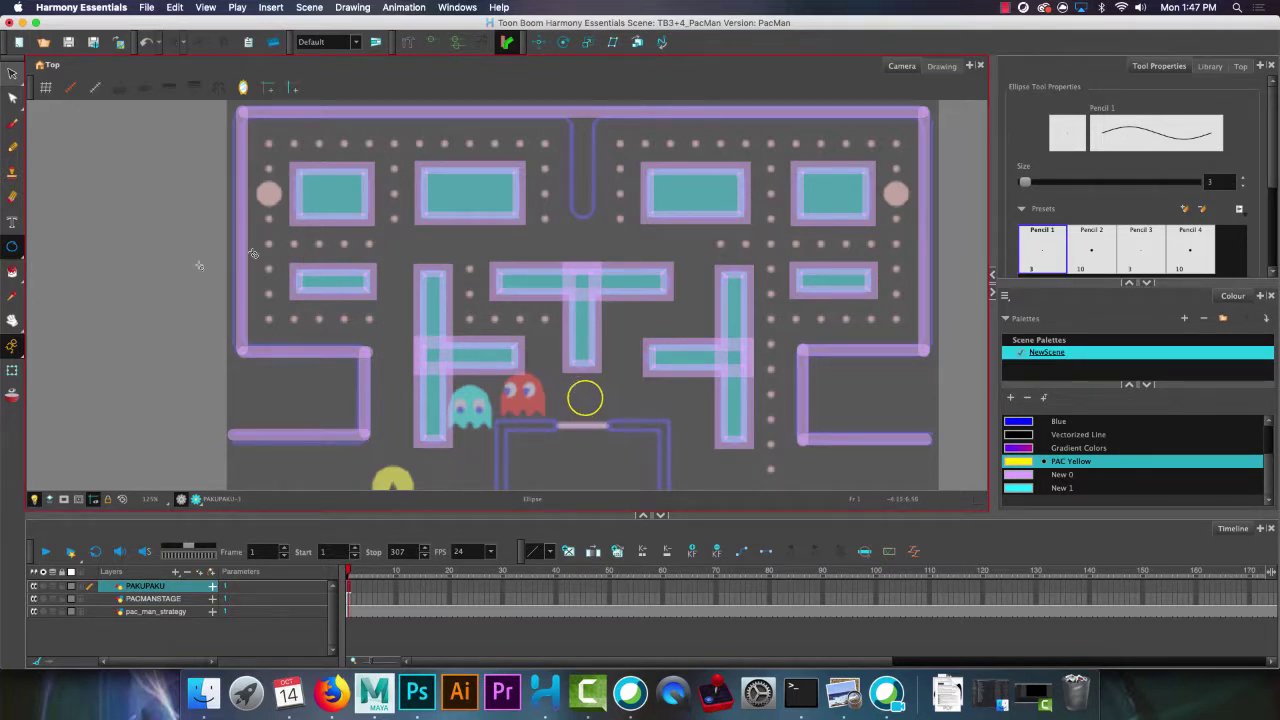
{"action": "key", "text": "alt+i"}
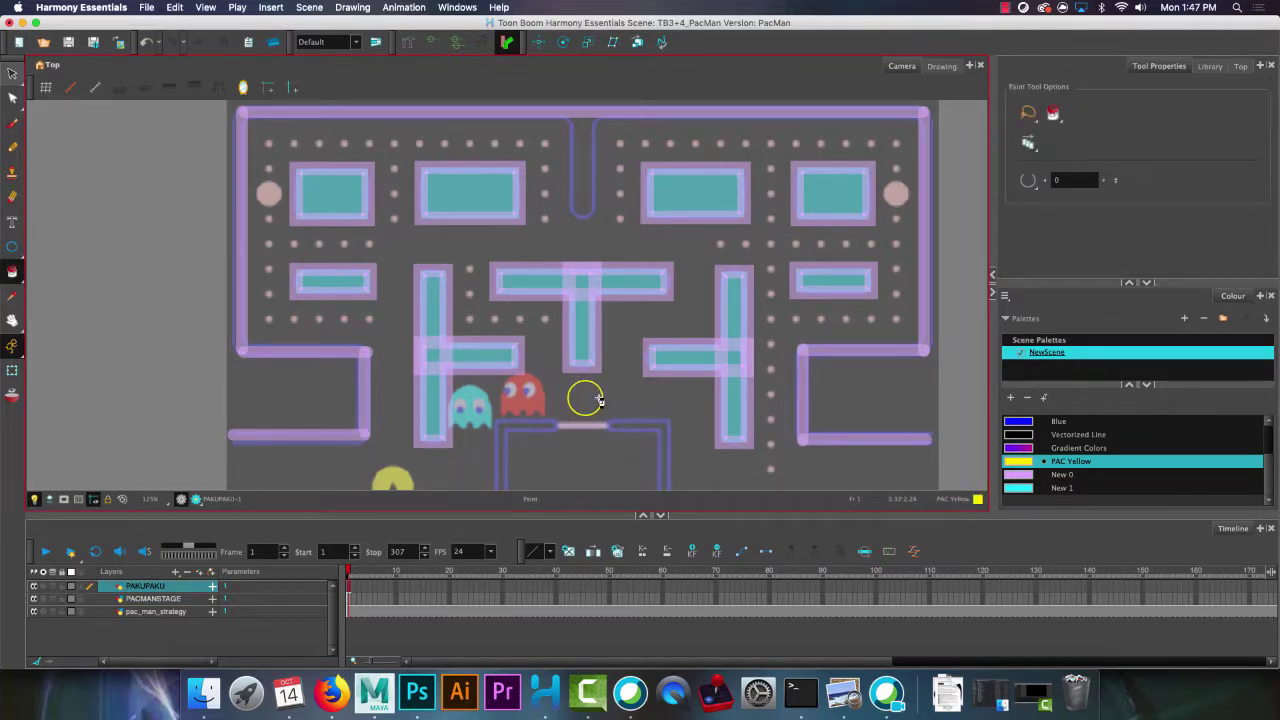
{"action": "left_click", "coordinate": [597, 398]}
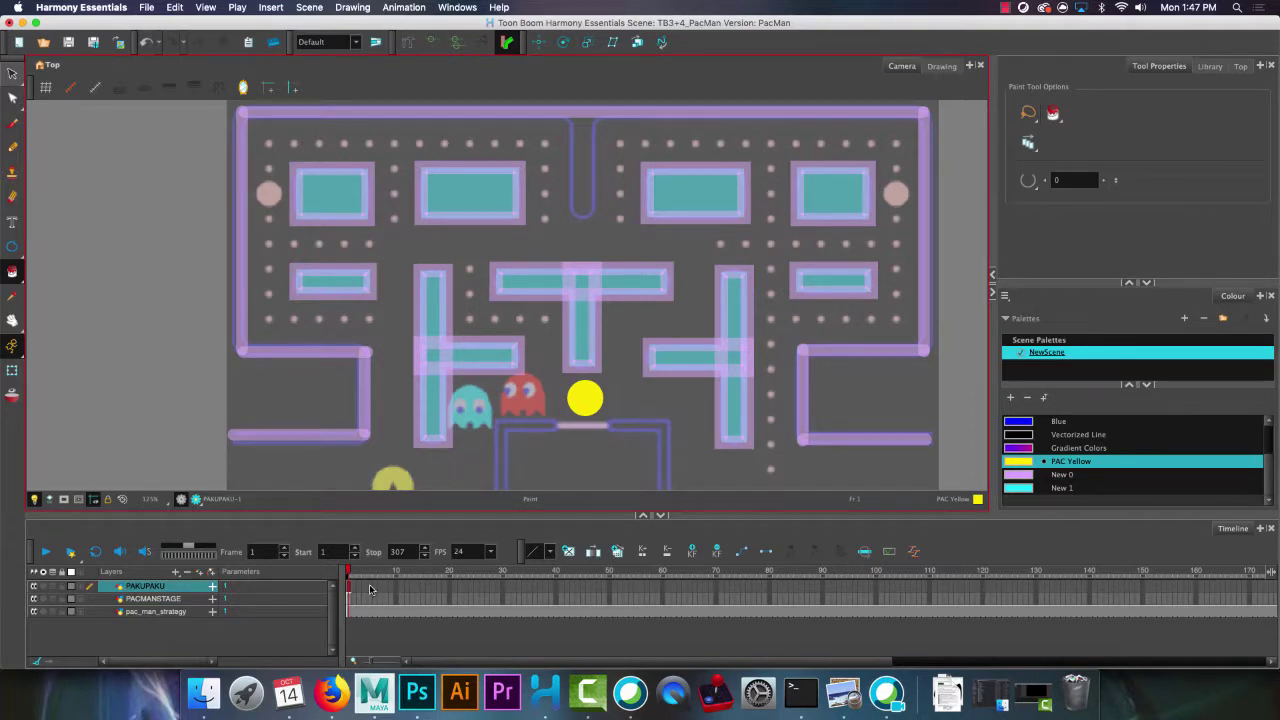
Extend the exposure of the PACMANSTAGE drawing to frame 100.
{"action": "left_click", "coordinate": [874, 600]}
{"action": "right_click", "coordinate": [876, 600]}
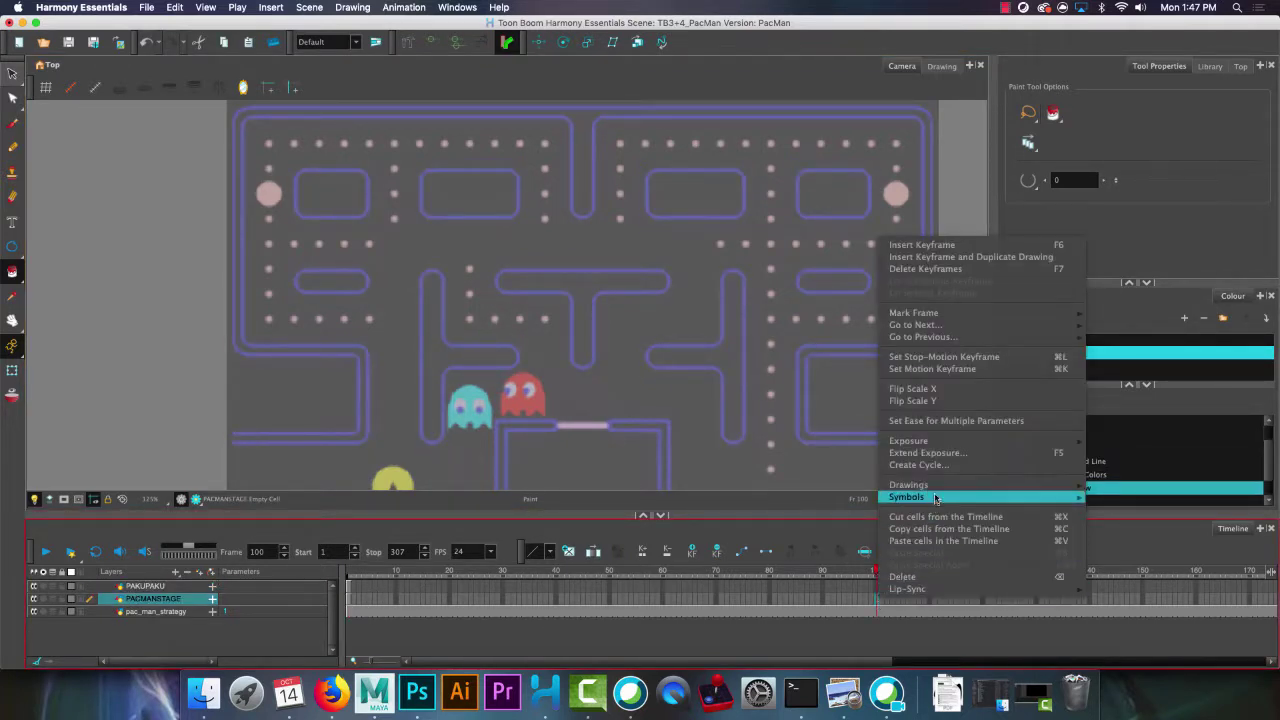
{"action": "left_click", "coordinate": [926, 453]}
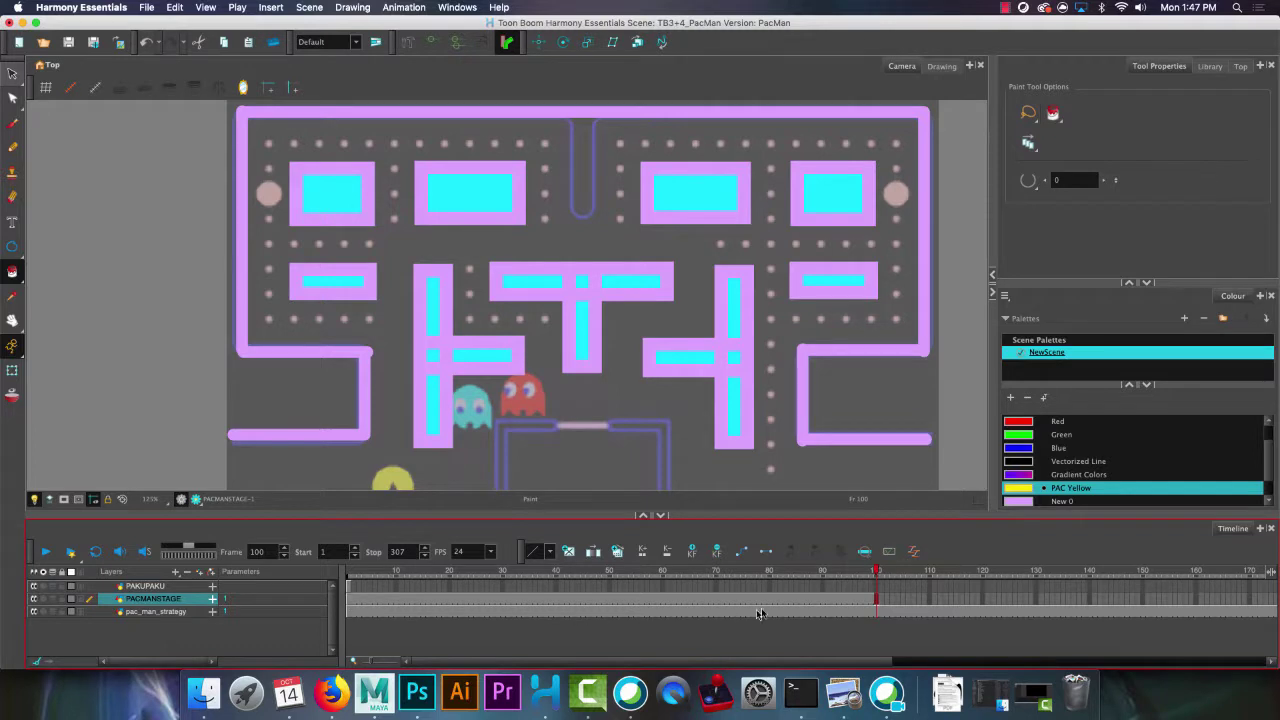
{"action": "right_click", "coordinate": [929, 601]}
{"action": "left_click", "coordinate": [929, 601]}
{"action": "left_click", "coordinate": [929, 601]}
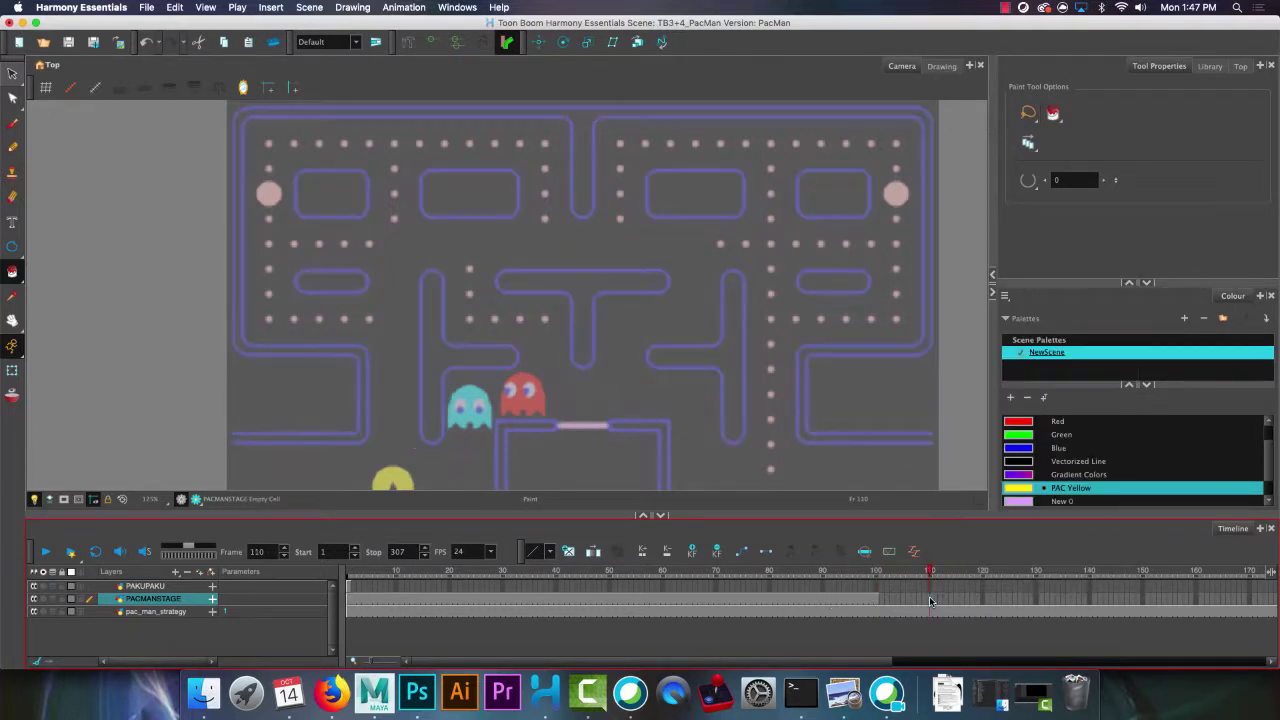
{"action": "right_click", "coordinate": [929, 601]}
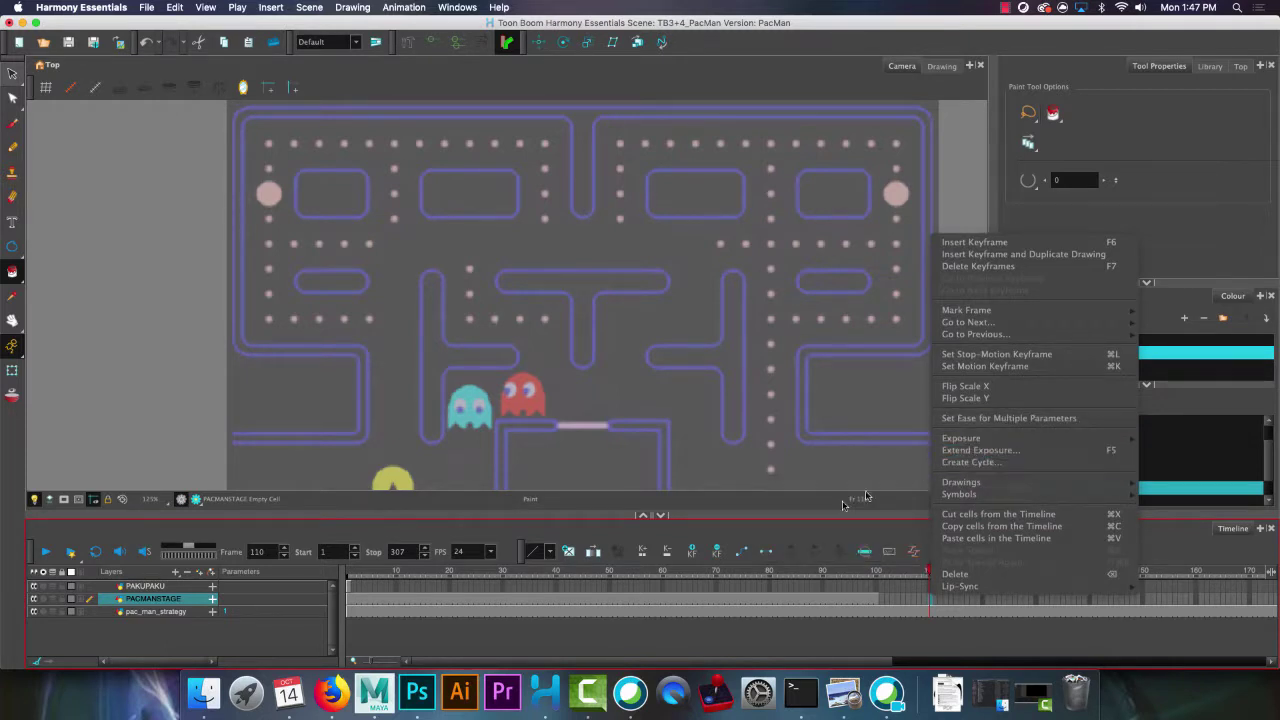
Extend the exposure of the yellow circle on the PAKUPAKU layer to frame 5.
{"action": "left_click", "coordinate": [370, 586]}
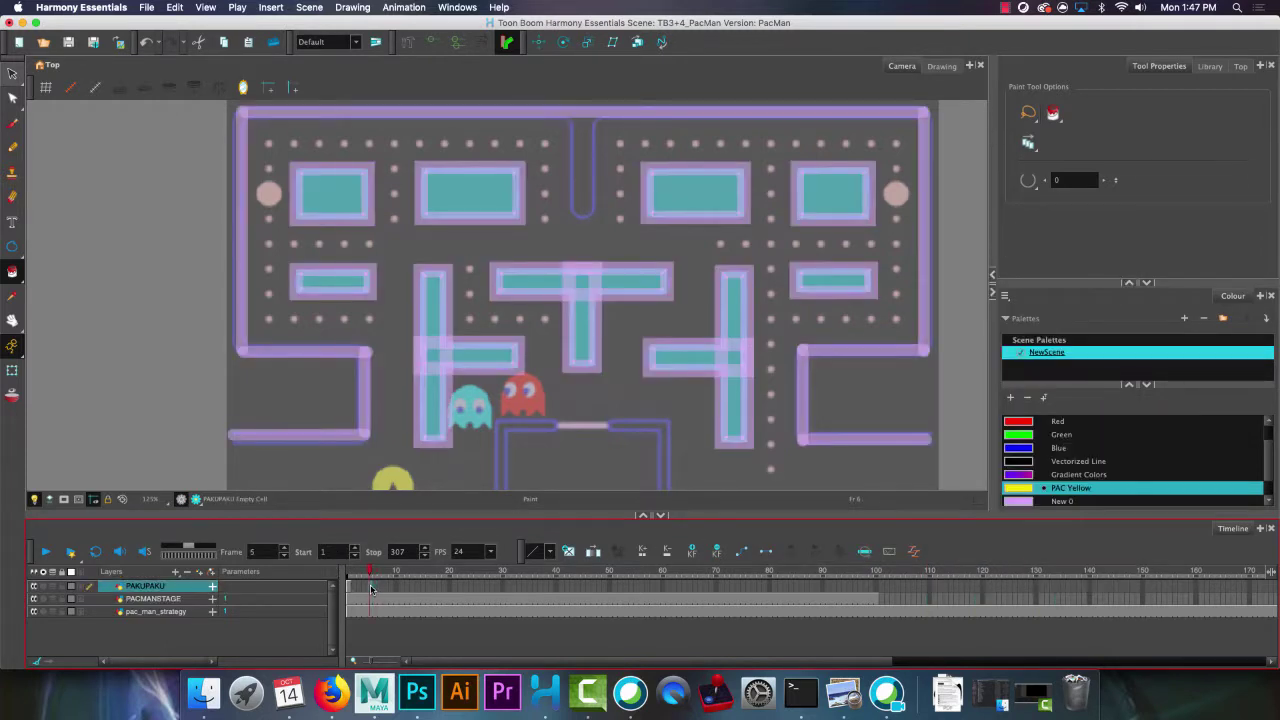
{"action": "right_click", "coordinate": [370, 591]}
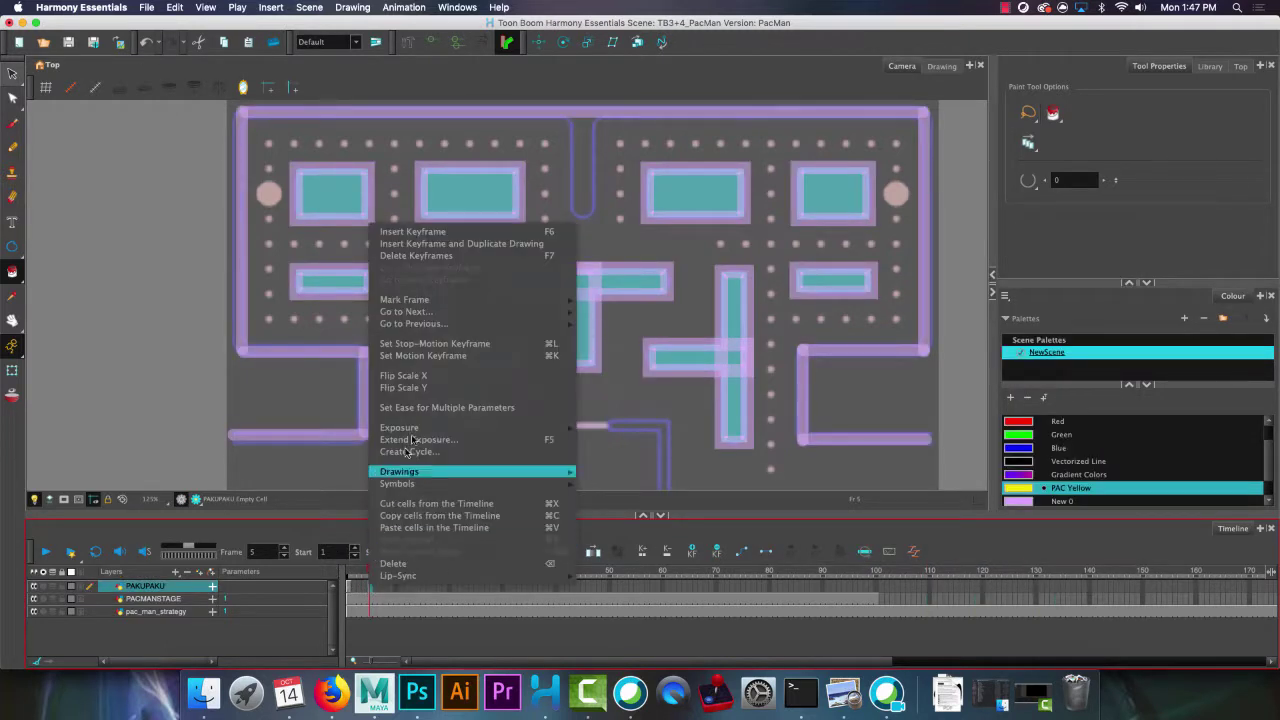
{"action": "left_click", "coordinate": [418, 438]}
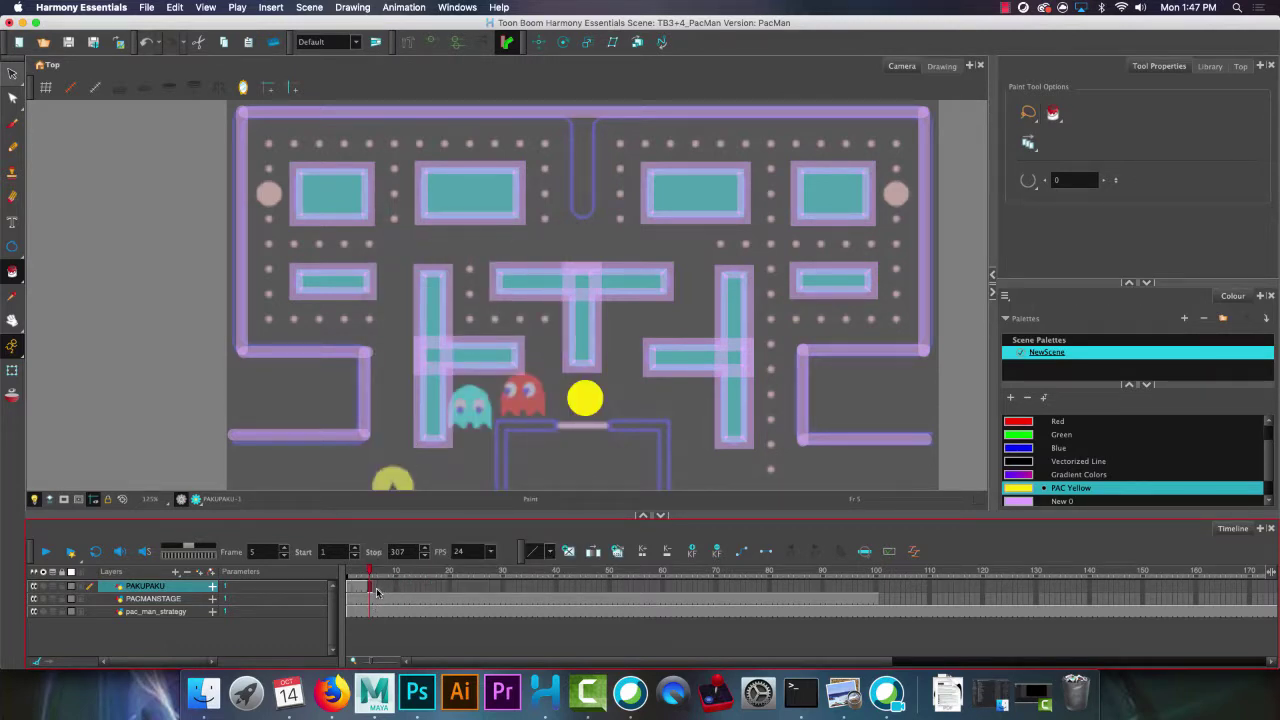
Copy the yellow circle to frame 6 of PAKUPAKU and erase an open mouth from its right side with the Eraser at size 30.
{"action": "left_click", "coordinate": [10, 75]}
{"action": "left_click", "coordinate": [585, 398]}
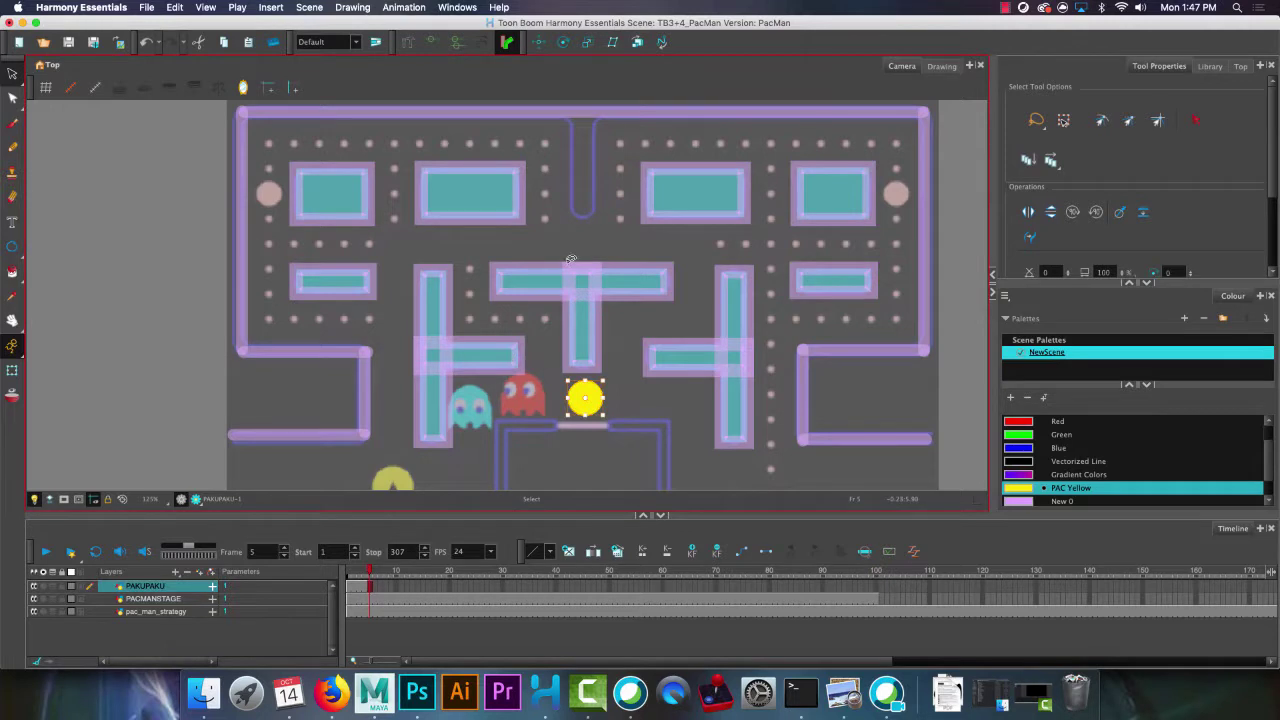
{"action": "left_click", "coordinate": [376, 589]}
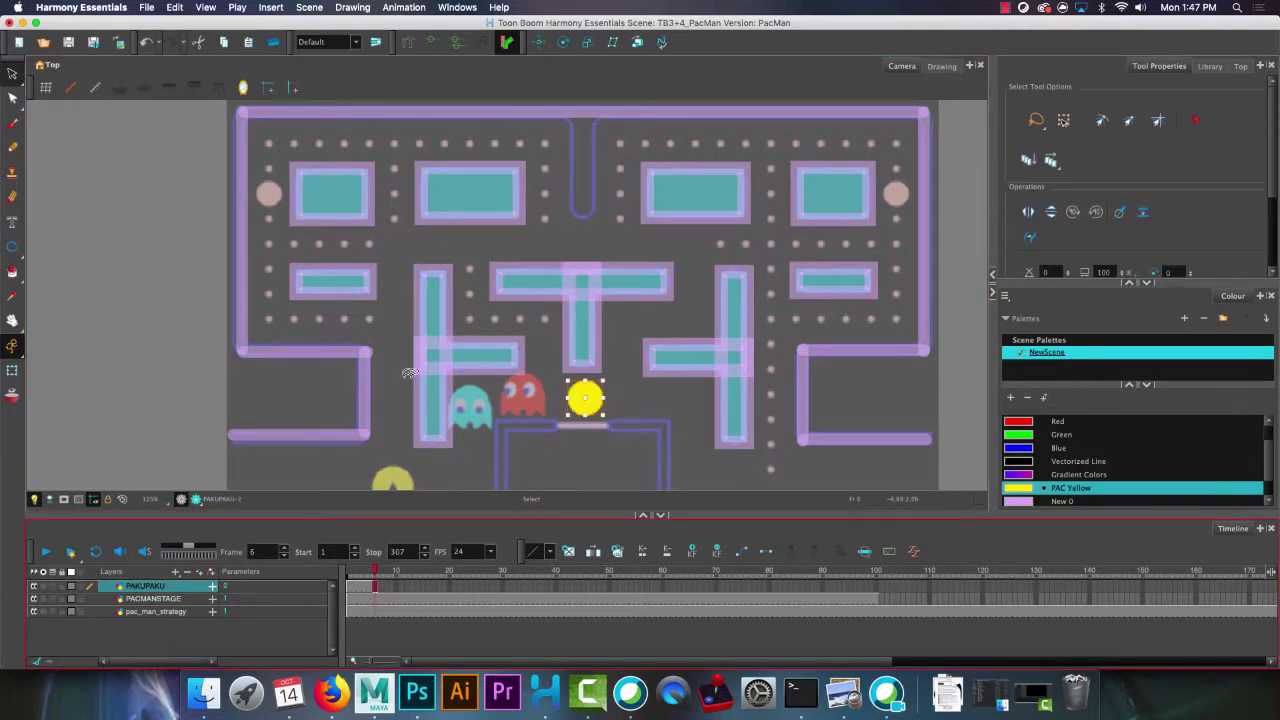
{"action": "key", "text": "alt+e"}
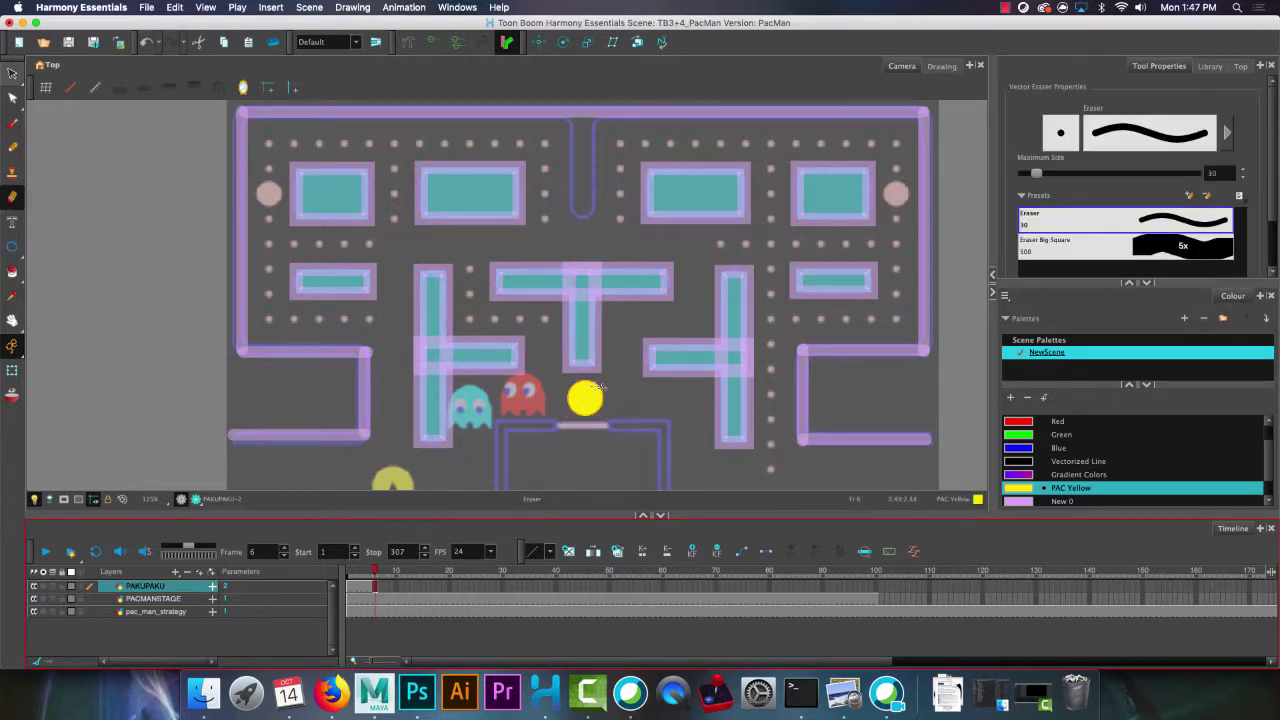
{"action": "mouse_move", "coordinate": [603, 384]}
{"action": "left_mouse_down"}
{"action": "mouse_move", "coordinate": [595, 397]}
{"action": "mouse_move", "coordinate": [607, 404]}
{"action": "mouse_move", "coordinate": [585, 400]}
{"action": "mouse_move", "coordinate": [604, 398]}
{"action": "left_mouse_up"}
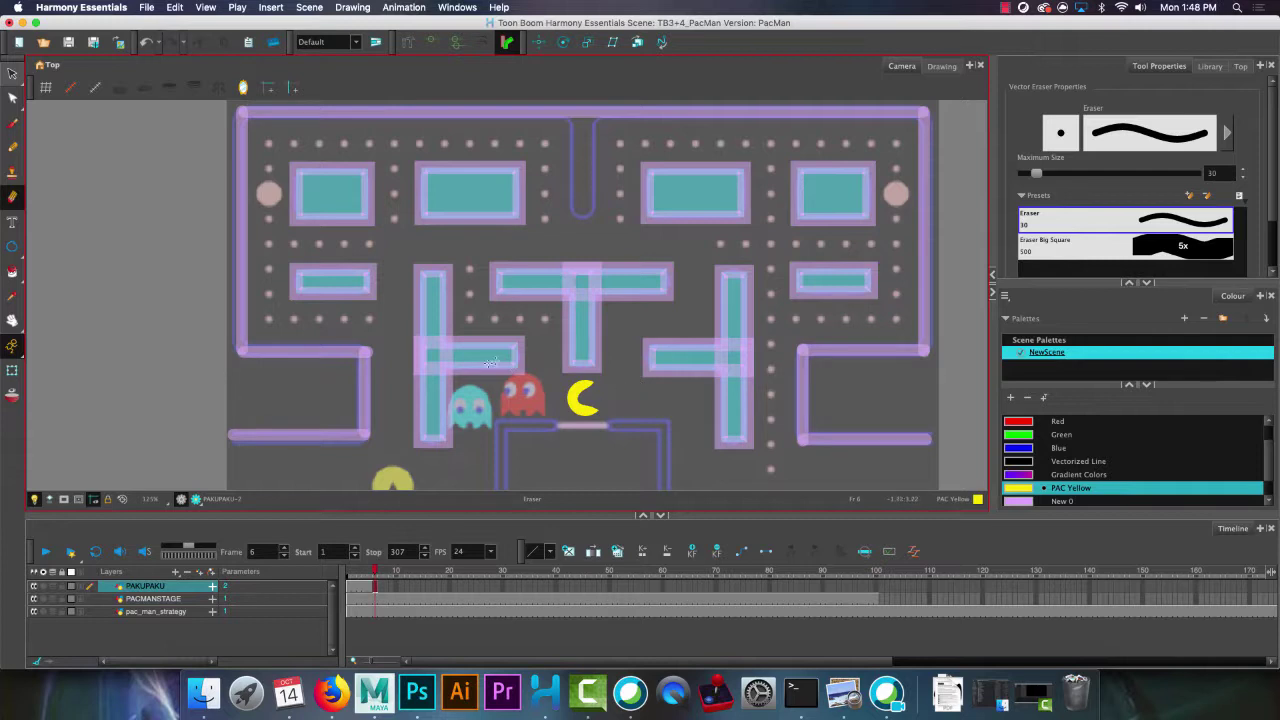
Try to extend the exposure of the plain open-mouth drawing to frame 10.
{"action": "left_click", "coordinate": [397, 588]}
{"action": "right_click", "coordinate": [397, 588]}
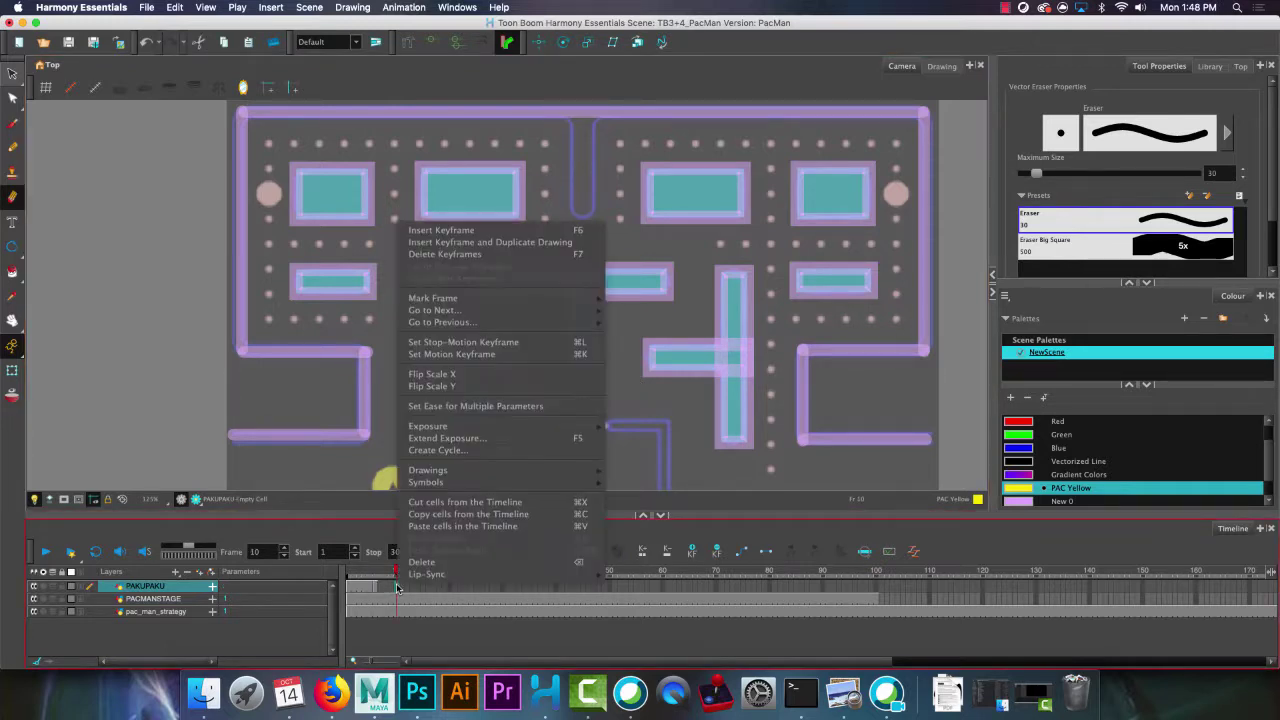
{"action": "left_click", "coordinate": [456, 440]}
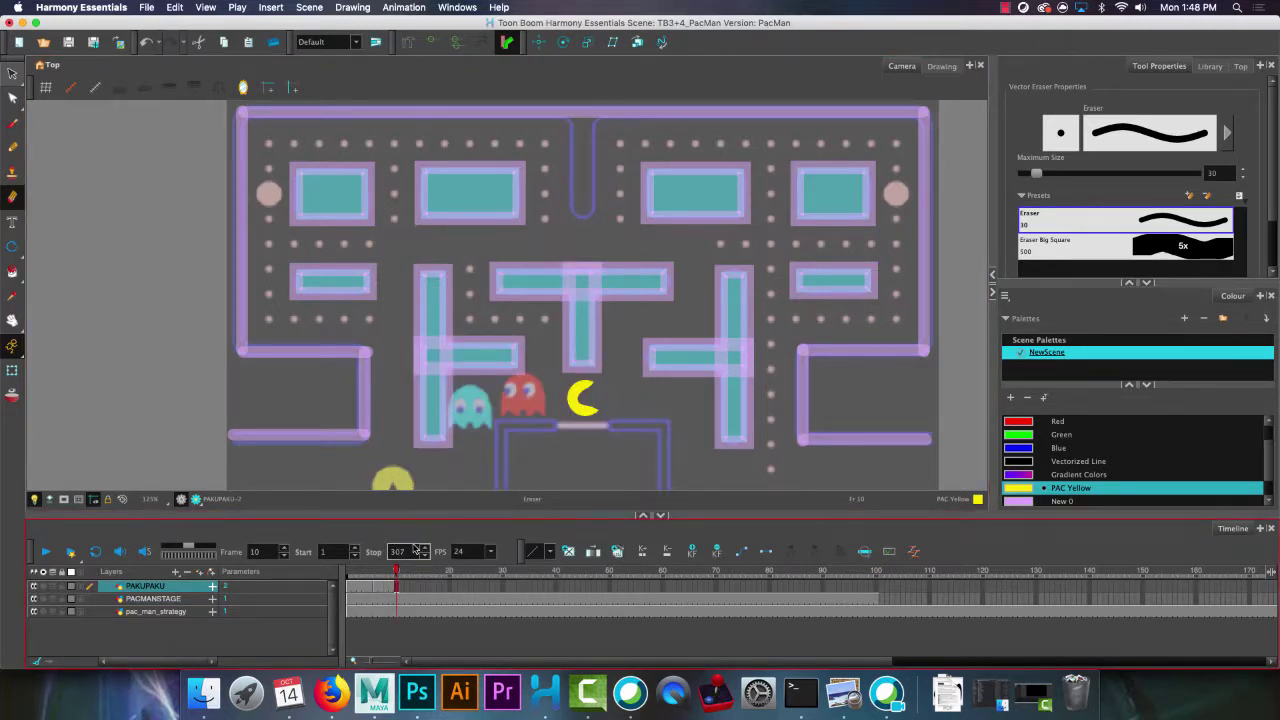
On frame 6 of PAKUPAKU, set up the Pencil tool with the White swatch for detailing the mouth.
{"action": "left_click", "coordinate": [375, 589]}
{"action": "scroll", "coordinate": [560, 386], "scroll_direction": "up", "scroll_amount": 5}
{"action": "left_click_drag", "start_coordinate": [551, 270], "coordinate": [513, 252]}
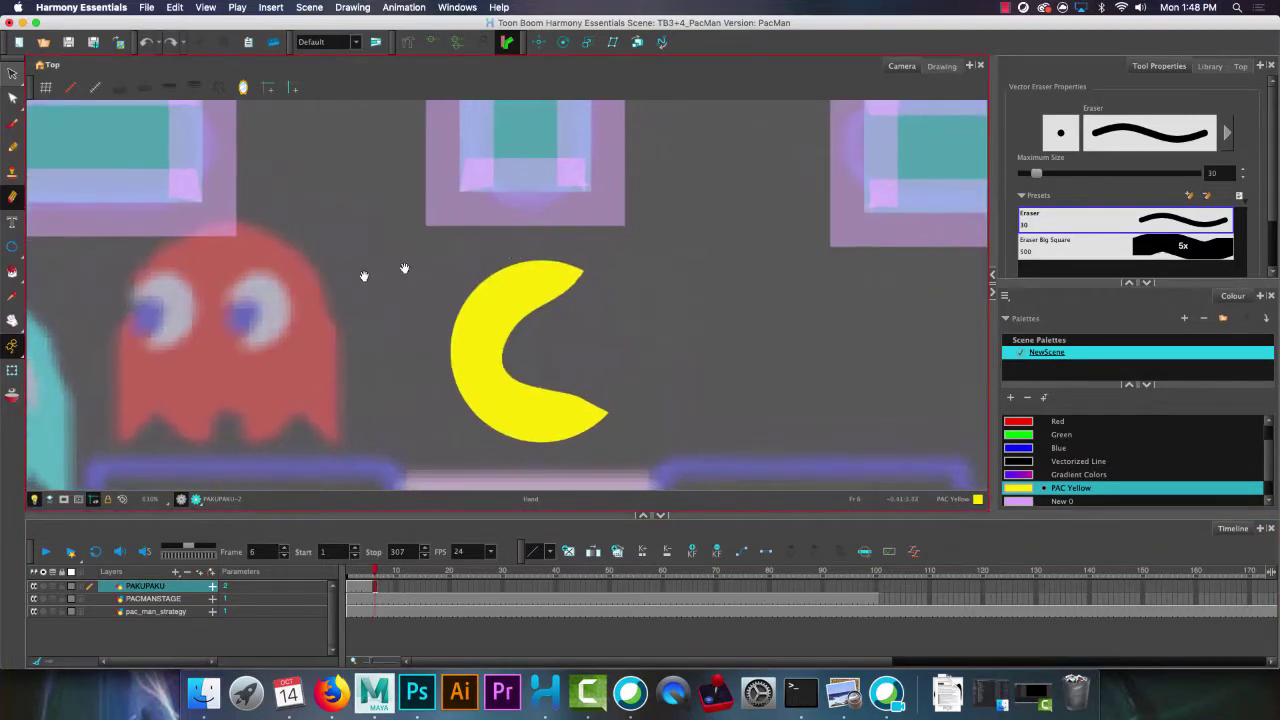
{"action": "left_click", "coordinate": [12, 150]}
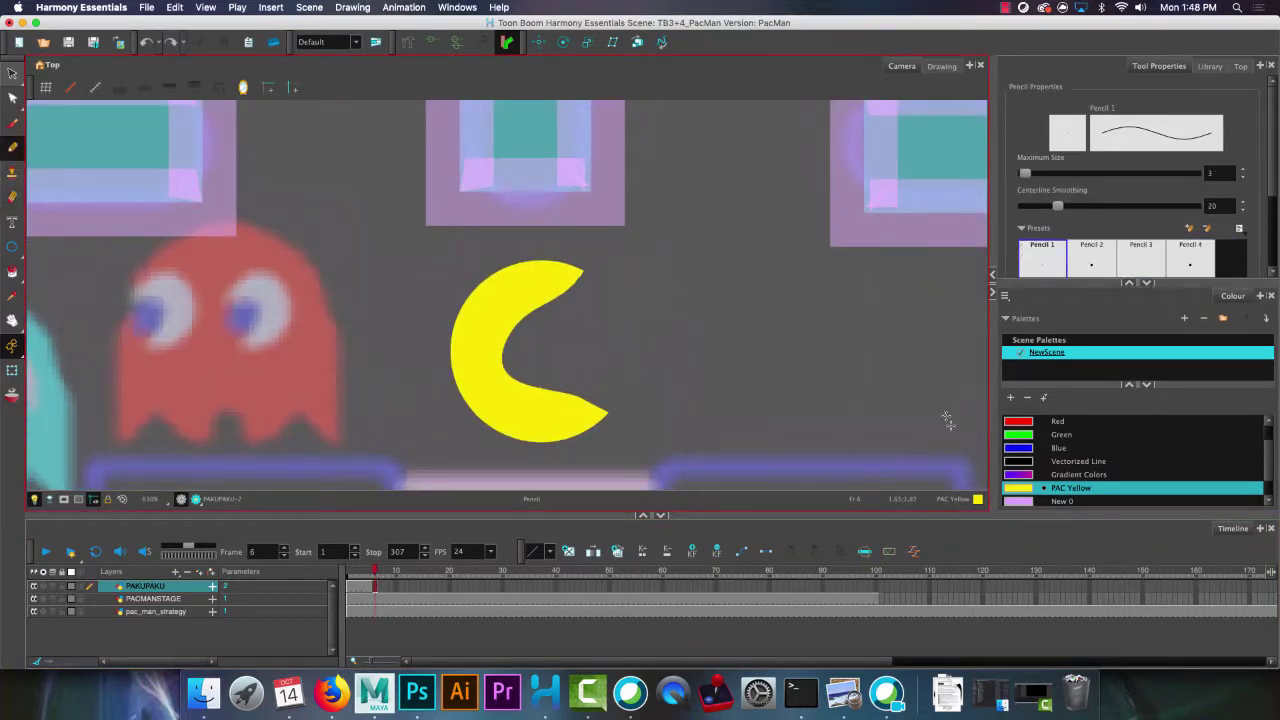
{"action": "scroll", "coordinate": [1137, 443], "scroll_direction": "up", "scroll_amount": 2}
{"action": "left_click", "coordinate": [1062, 436]}
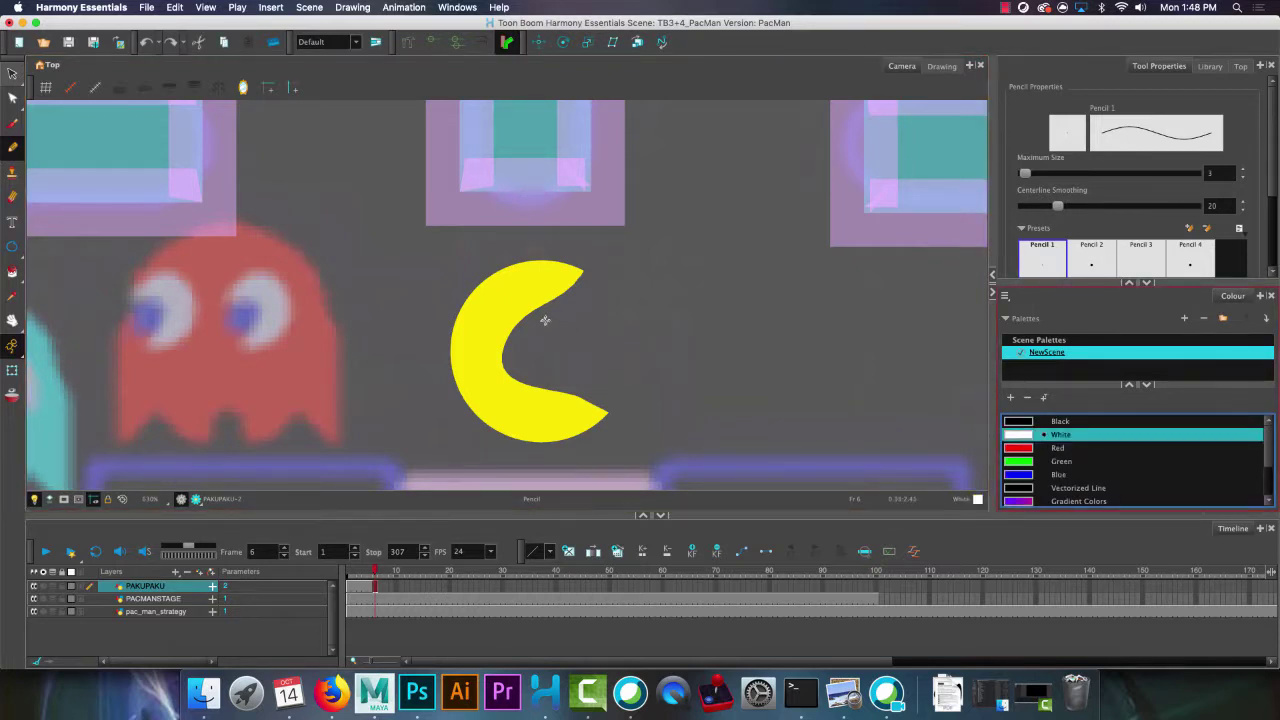
Try white pencil strokes along the mouth's upper edge at maximum sizes 3 and 23.2, undoing each one.
{"action": "left_click_drag", "start_coordinate": [513, 319], "coordinate": [516, 333]}
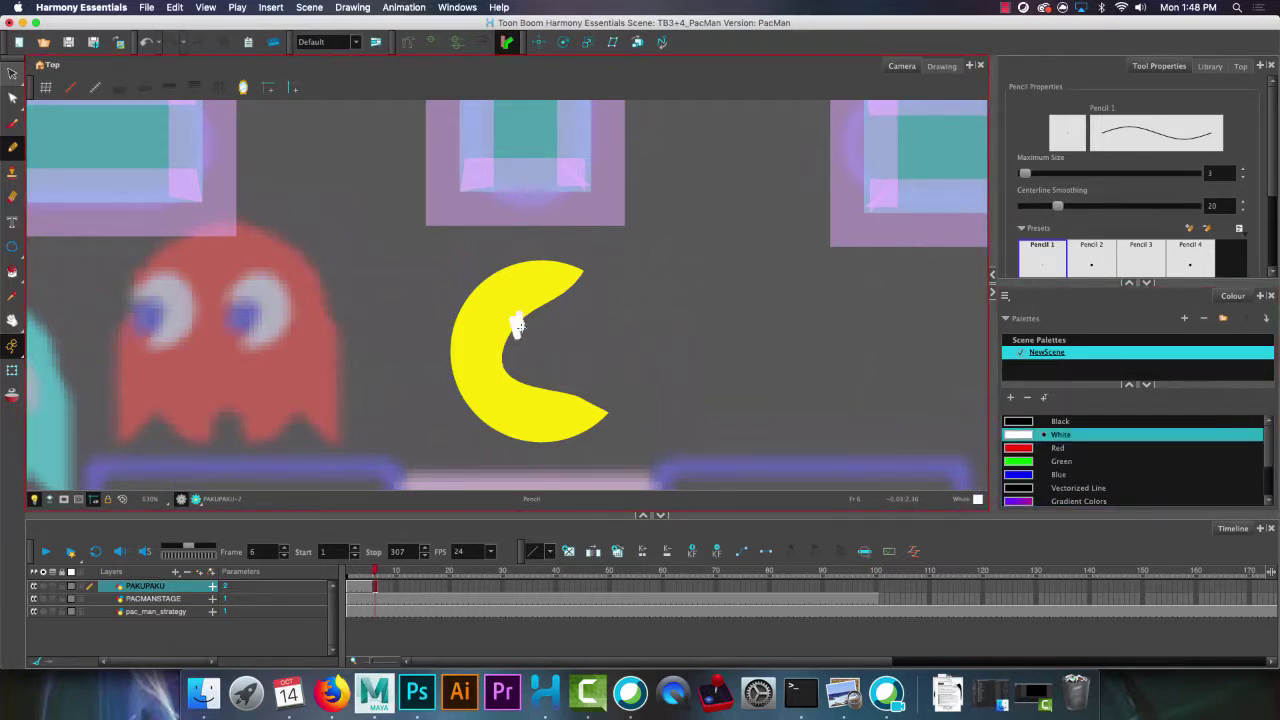
{"action": "key", "text": "alt+s"}
{"action": "key", "text": "ctrl+z"}
{"action": "left_click", "coordinate": [1044, 173]}
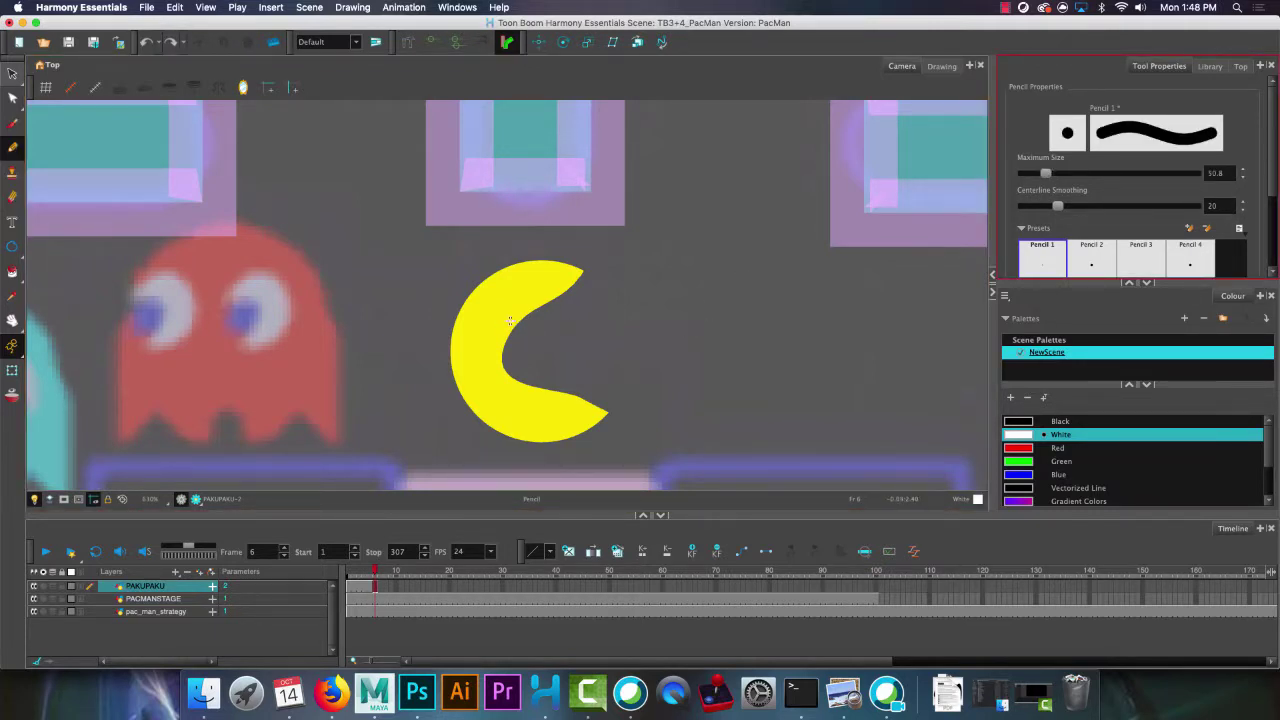
{"action": "left_click", "coordinate": [1034, 173]}
{"action": "left_click_drag", "start_coordinate": [500, 295], "coordinate": [540, 355]}
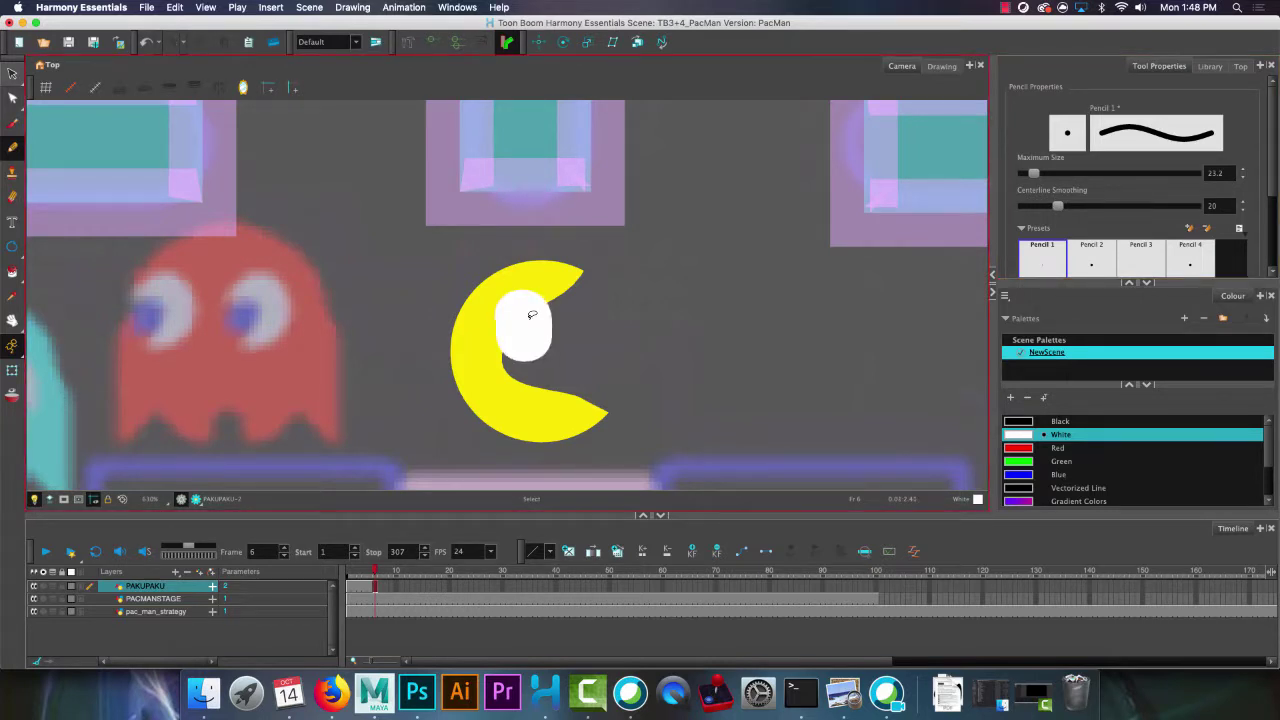
{"action": "key", "text": "ctrl+z"}
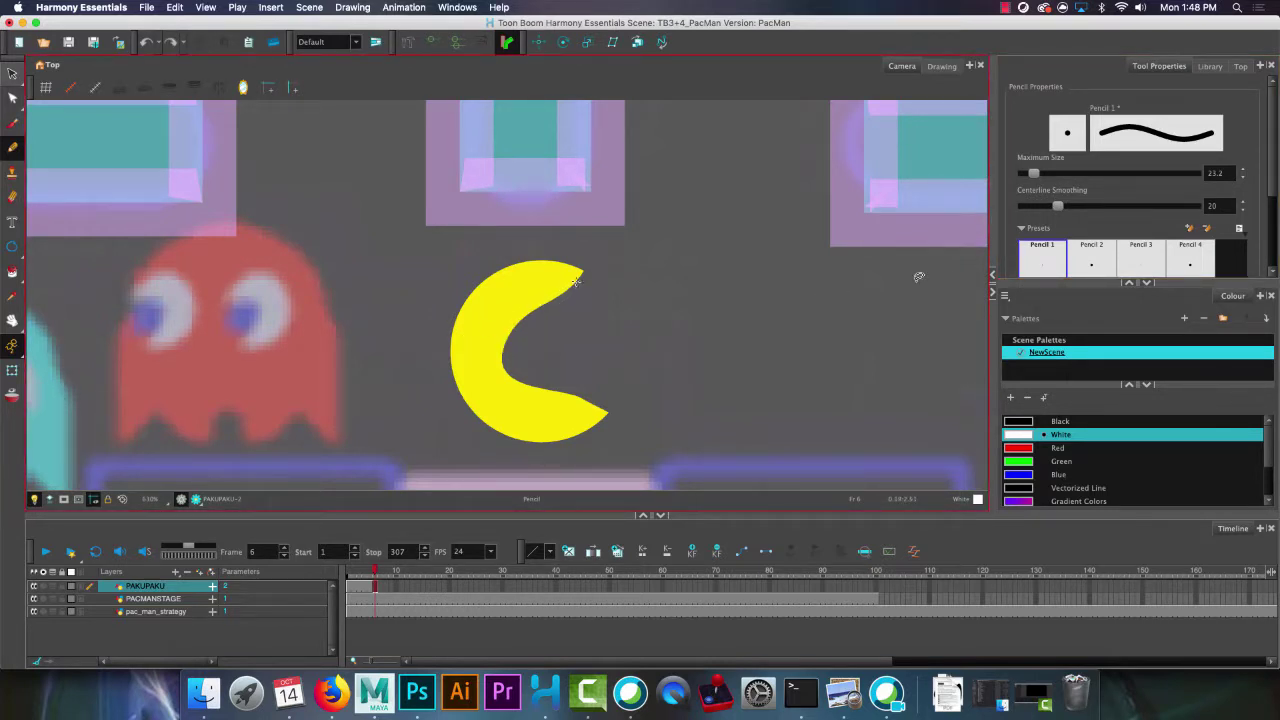
{"action": "left_click_drag", "start_coordinate": [576, 282], "coordinate": [510, 335]}
{"action": "key", "text": "ctrl+z"}
Set the pencil's maximum size to 7.6 and draw white teeth along the upper and lower edges of Pac-Man's mouth.
{"action": "left_click_drag", "start_coordinate": [1034, 173], "coordinate": [1027, 174]}
{"action": "left_click", "coordinate": [560, 291]}
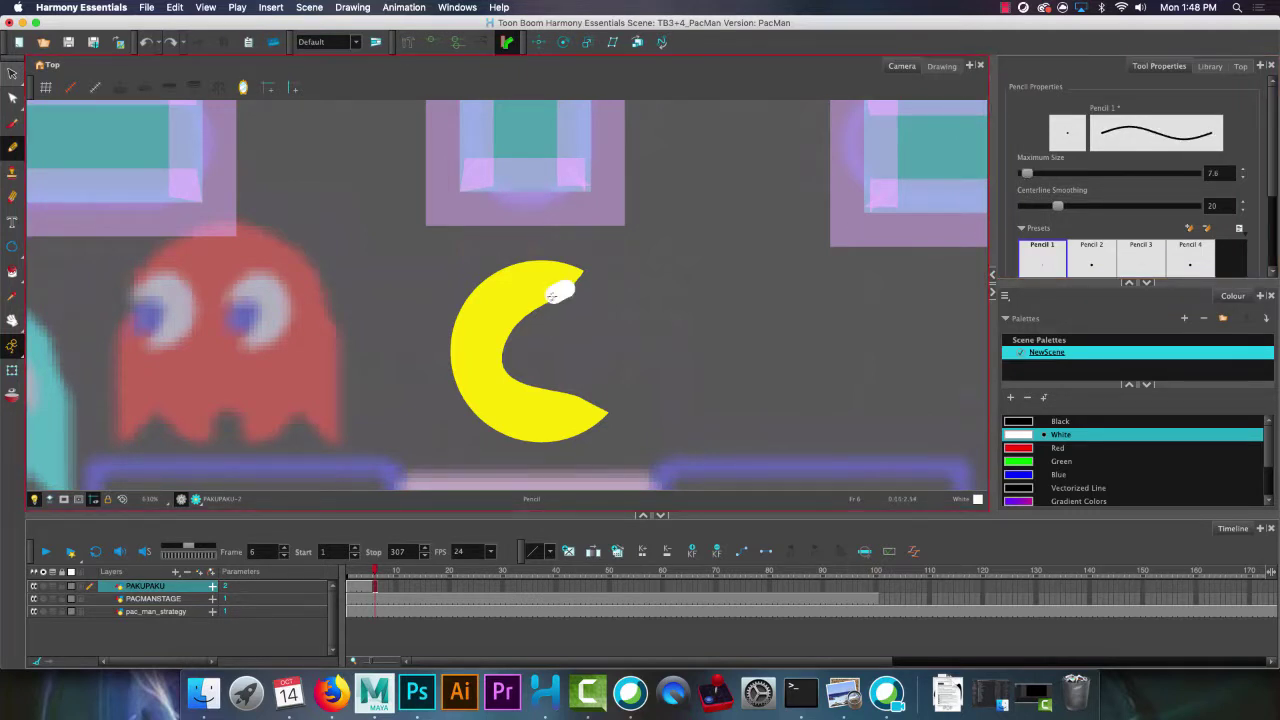
{"action": "left_click_drag", "start_coordinate": [551, 295], "coordinate": [510, 336]}
{"action": "key", "text": "ctrl+z"}
{"action": "mouse_move", "coordinate": [572, 287]}
{"action": "left_mouse_down"}
{"action": "mouse_move", "coordinate": [511, 342]}
{"action": "mouse_move", "coordinate": [550, 389]}
{"action": "mouse_move", "coordinate": [596, 403]}
{"action": "left_mouse_up"}
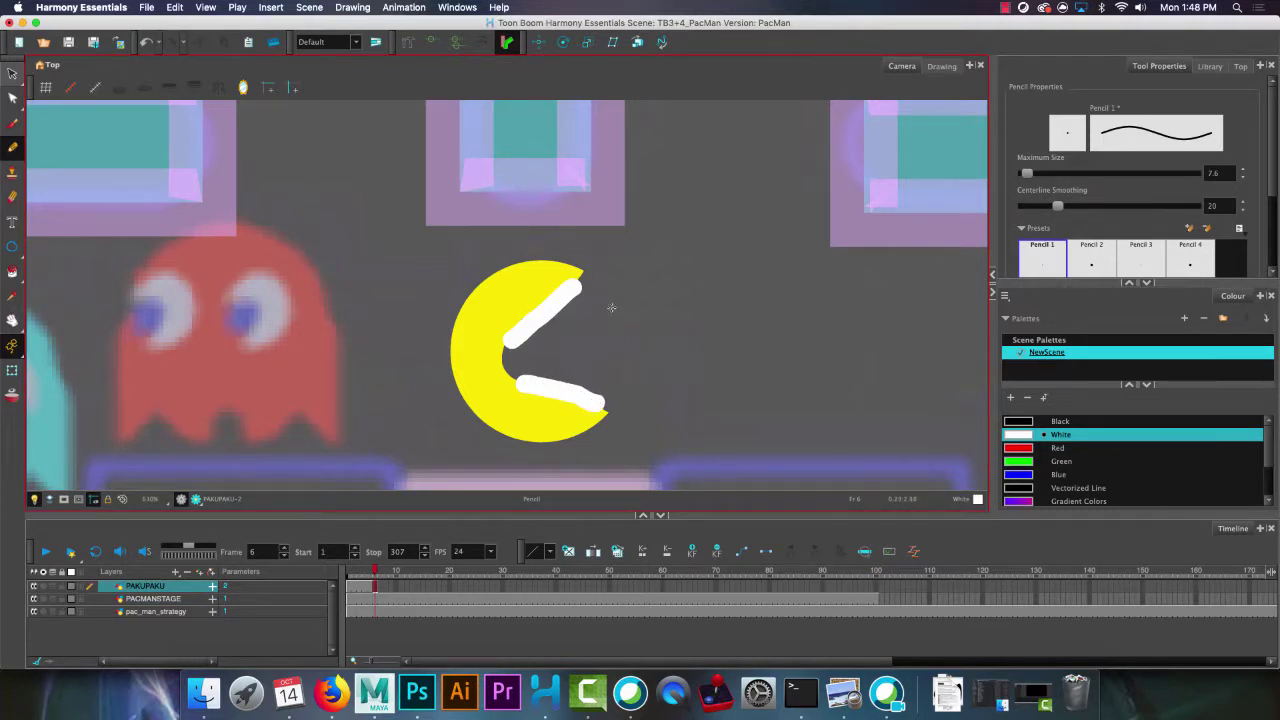
Draw a red tongue reaching out of the mouth and add a black line along it with the pencil at size 1.6.
{"action": "left_click", "coordinate": [1064, 448]}
{"action": "mouse_move", "coordinate": [505, 377]}
{"action": "left_mouse_down"}
{"action": "mouse_move", "coordinate": [571, 346]}
{"action": "mouse_move", "coordinate": [594, 354]}
{"action": "mouse_move", "coordinate": [518, 362]}
{"action": "mouse_move", "coordinate": [586, 349]}
{"action": "left_mouse_up"}
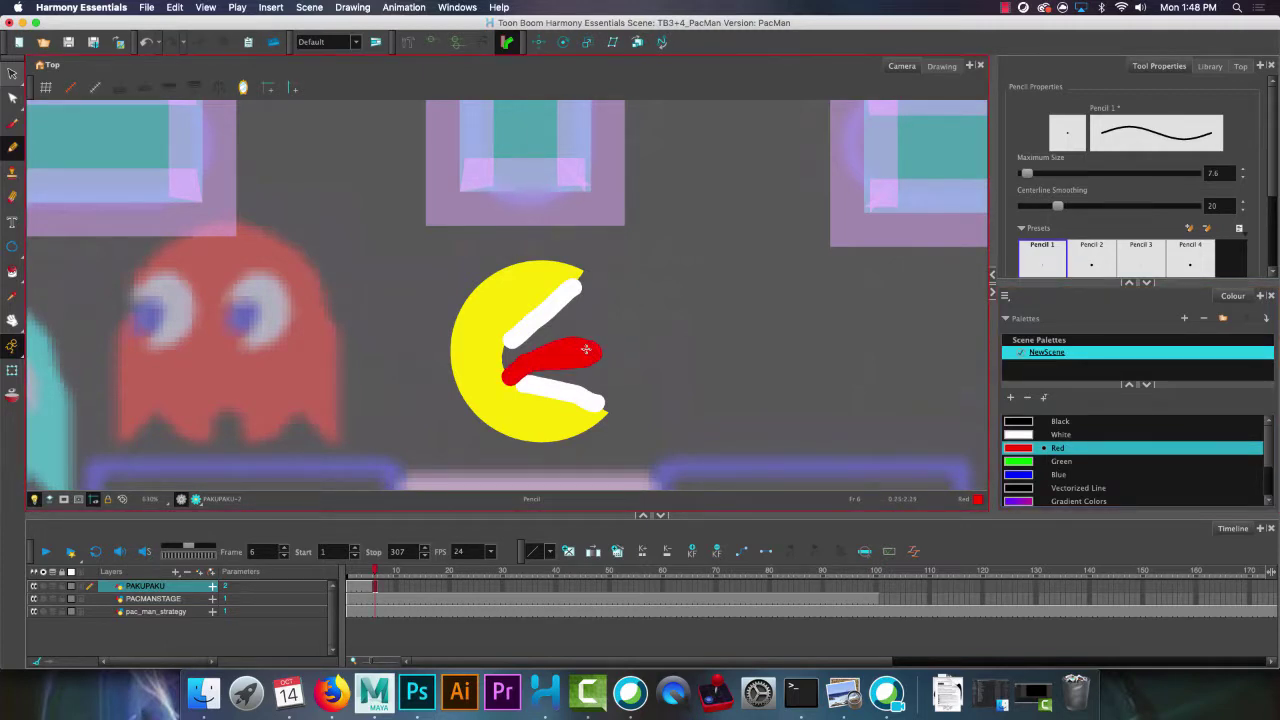
{"action": "left_click", "coordinate": [1060, 422]}
{"action": "left_click_drag", "start_coordinate": [1027, 173], "coordinate": [1025, 173]}
{"action": "left_click_drag", "start_coordinate": [582, 351], "coordinate": [519, 364]}
{"action": "key", "text": "ctrl+z"}
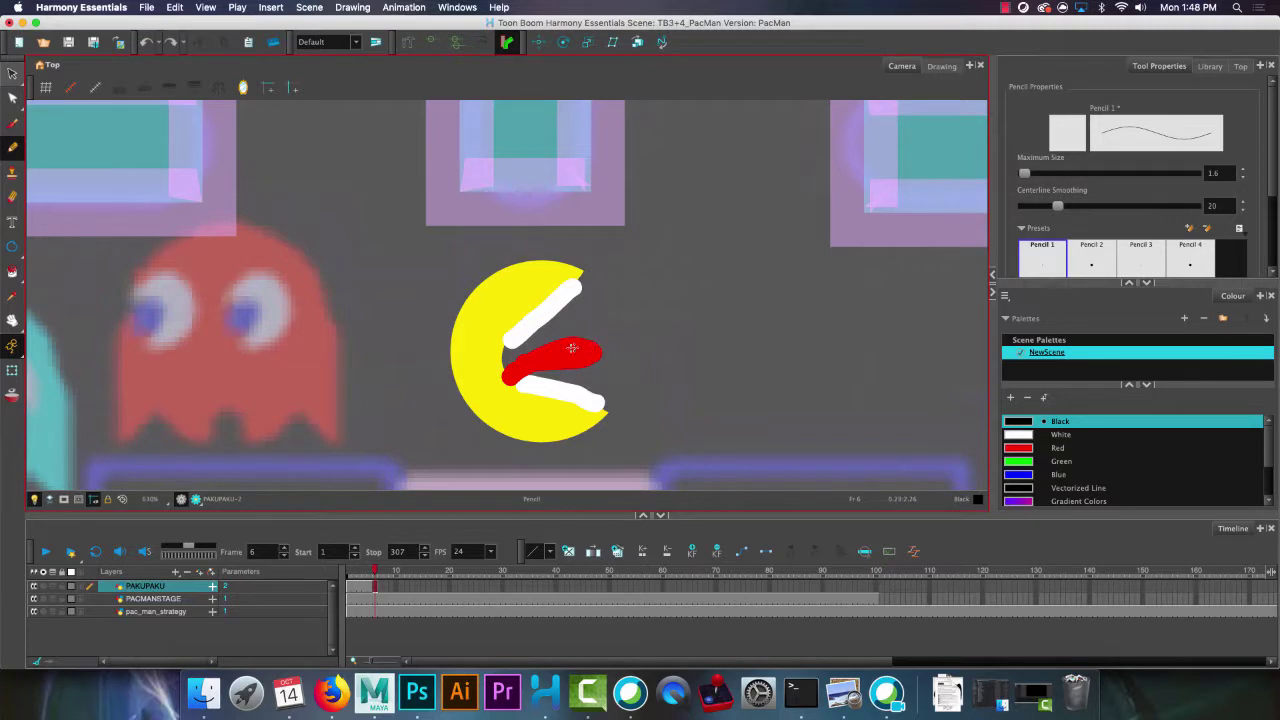
{"action": "left_click_drag", "start_coordinate": [598, 350], "coordinate": [520, 367]}
Paint a small blue eye behind Pac-Man's upper teeth using Brush 1 at size 5.
{"action": "left_click", "coordinate": [1058, 474]}
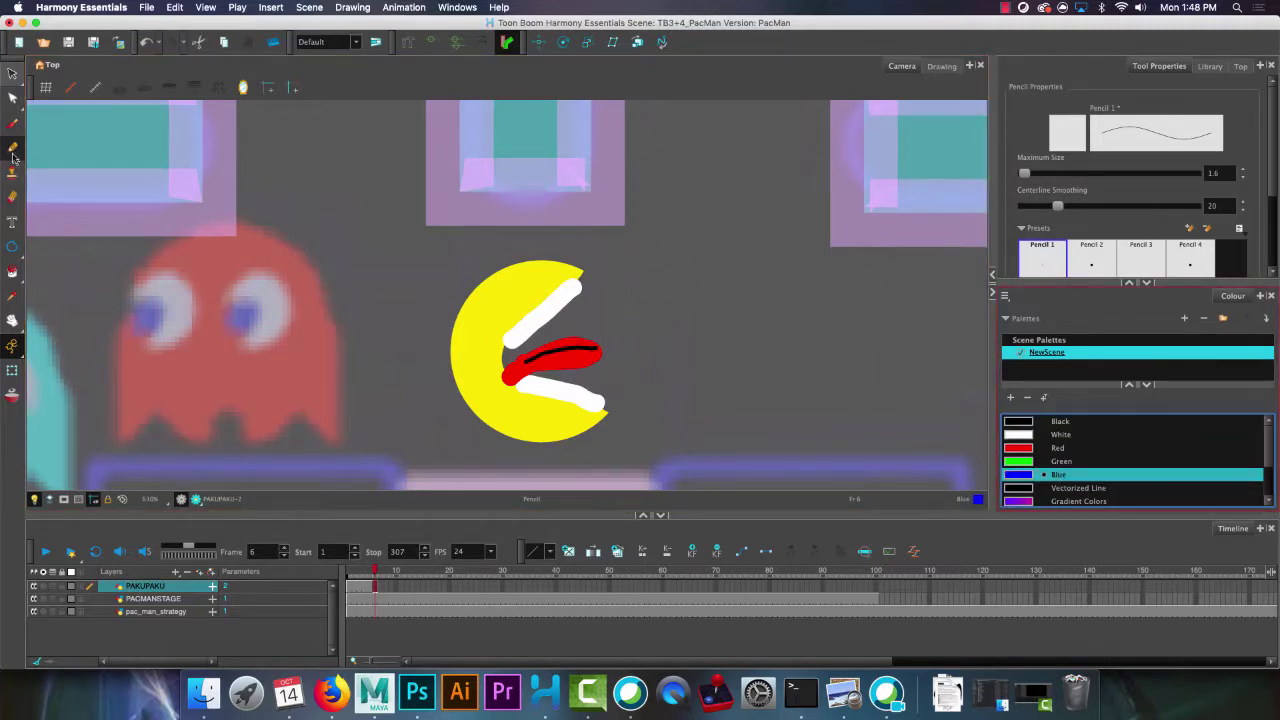
{"action": "left_click", "coordinate": [12, 122]}
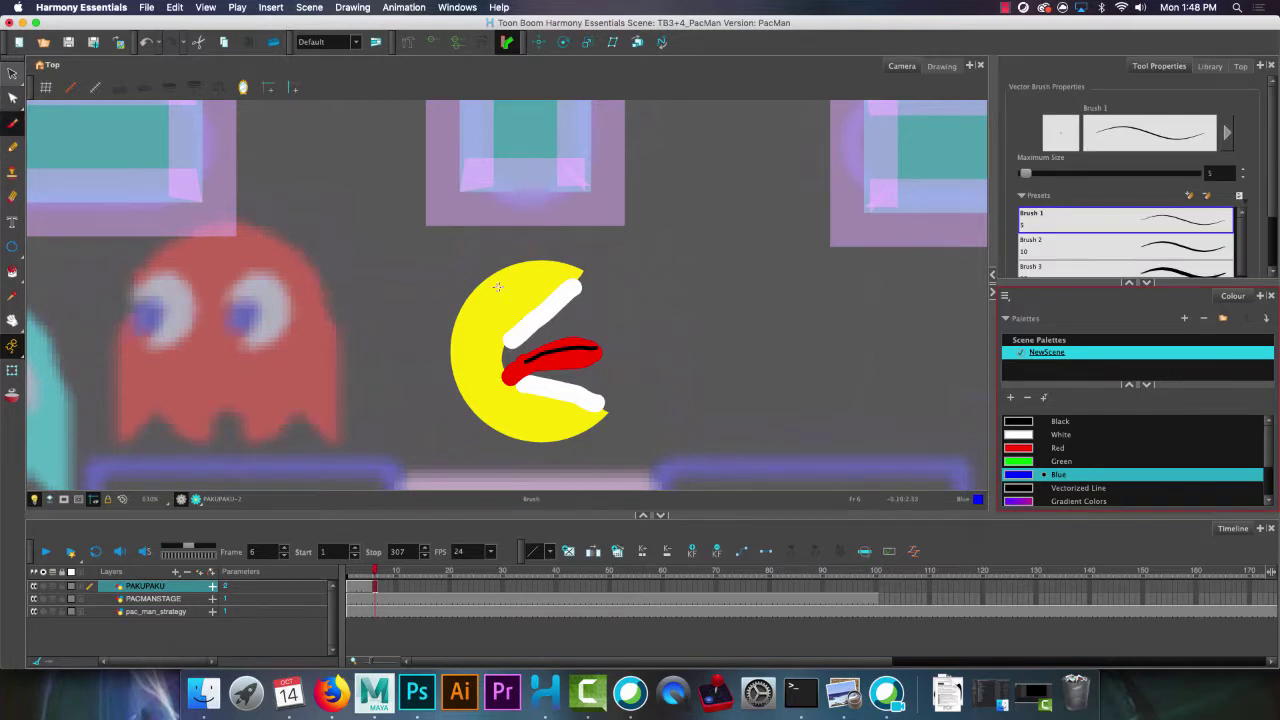
{"action": "left_click_drag", "start_coordinate": [489, 319], "coordinate": [488, 330]}
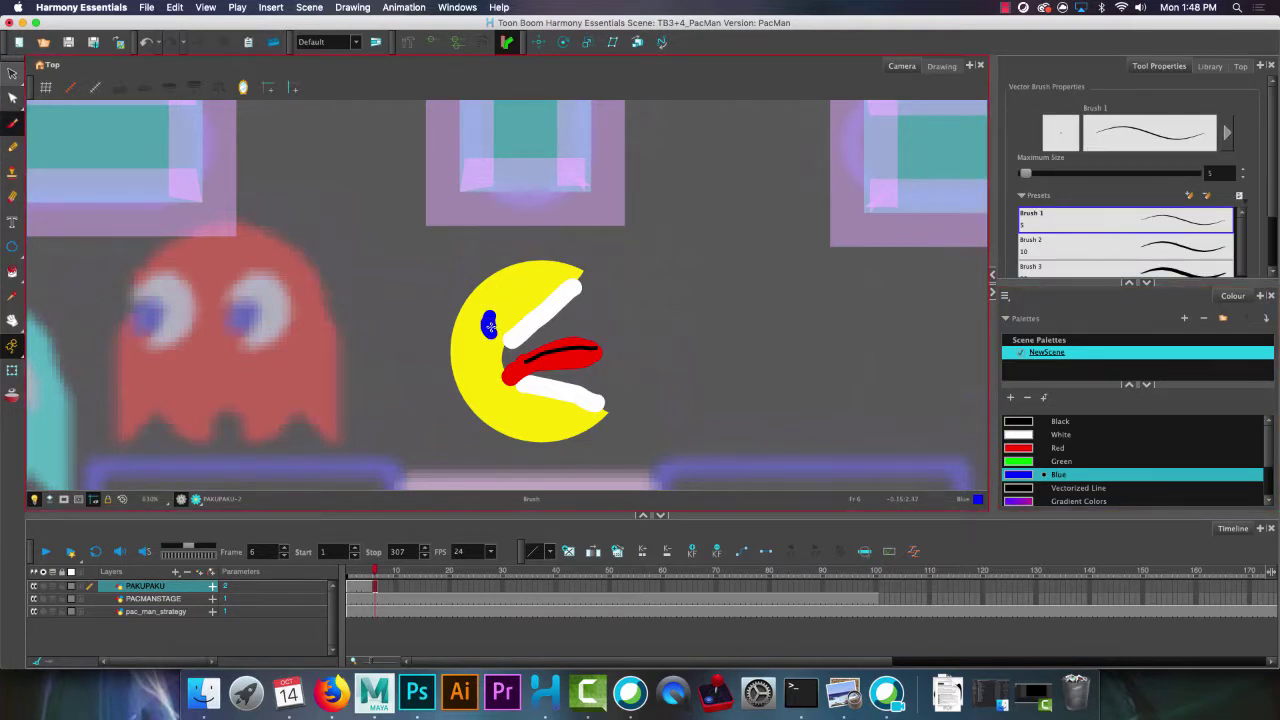
Paint a black chevron-shaped eyebrow directly above the blue eye with Brush 1.
{"action": "left_click", "coordinate": [1060, 434]}
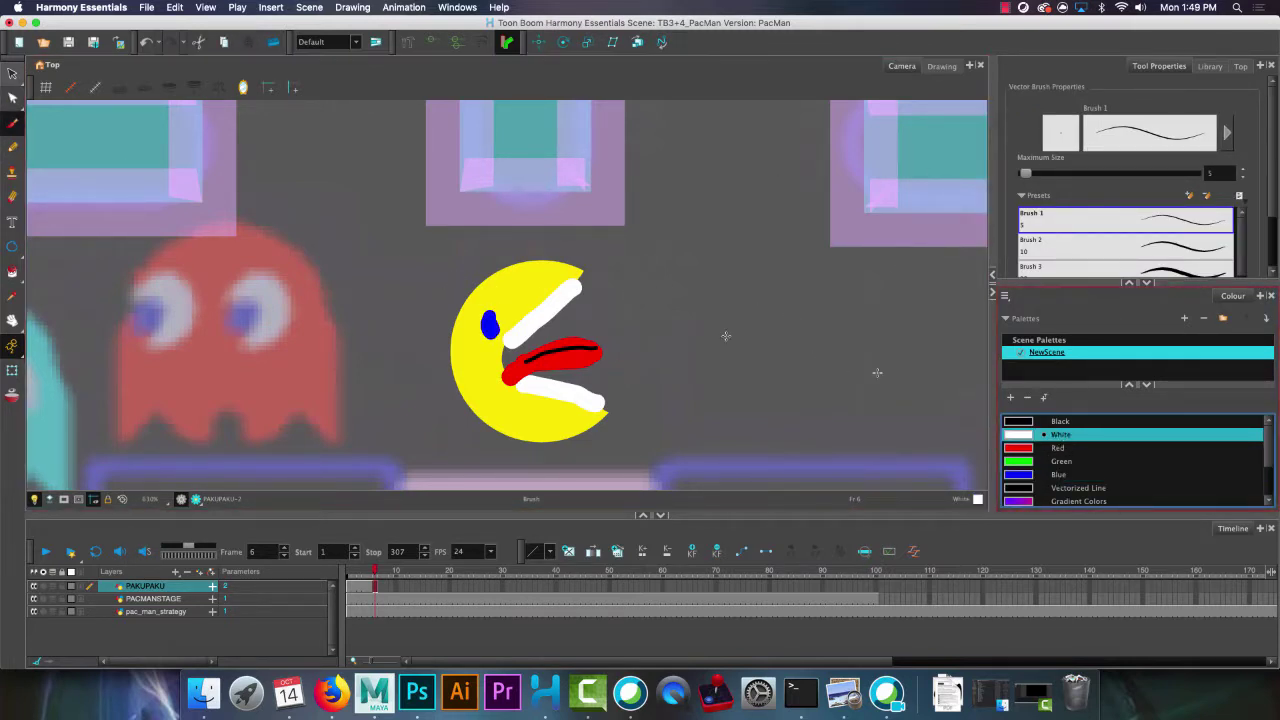
{"action": "left_click", "coordinate": [1068, 424]}
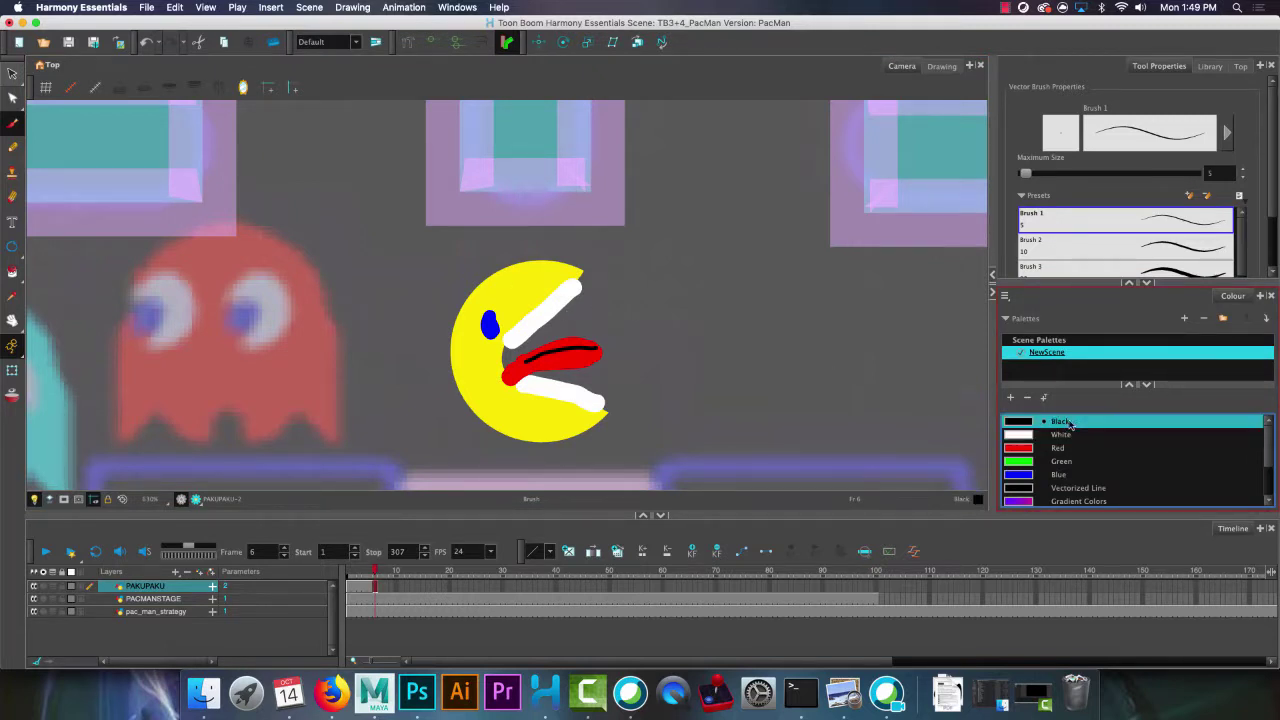
{"action": "key", "text": "alt+s"}
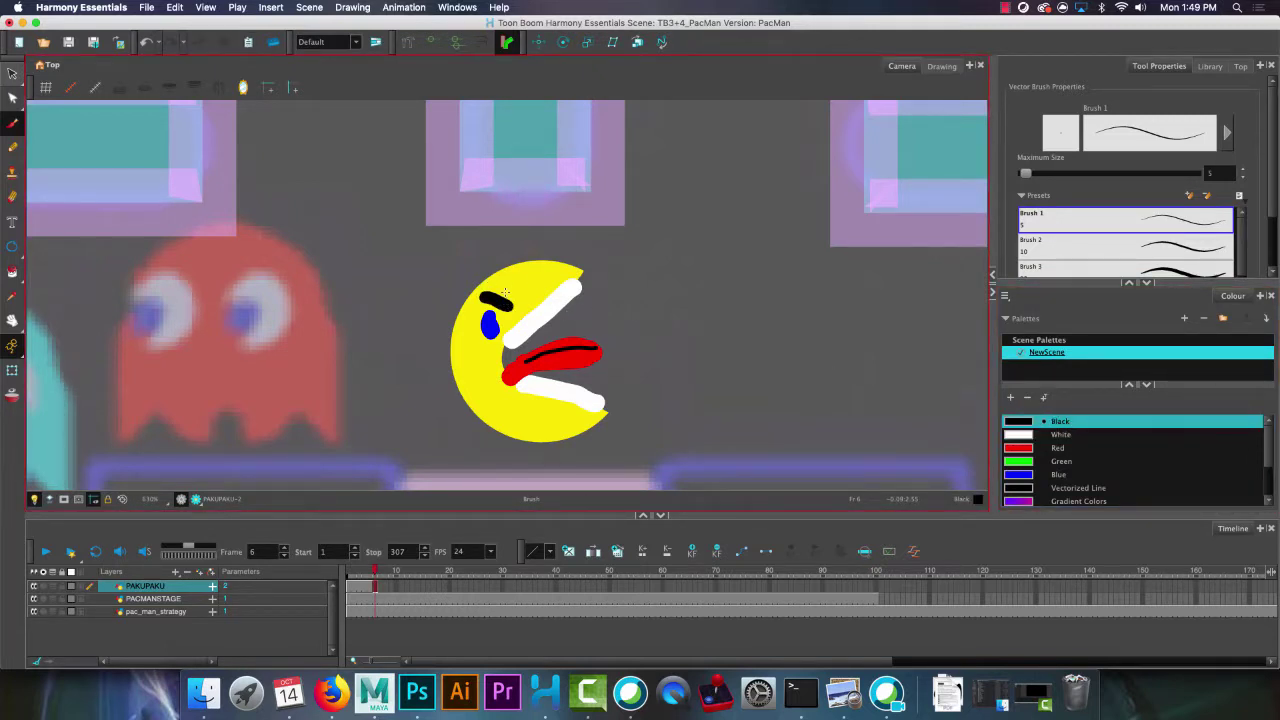
{"action": "left_click_drag", "start_coordinate": [470, 314], "coordinate": [517, 304]}
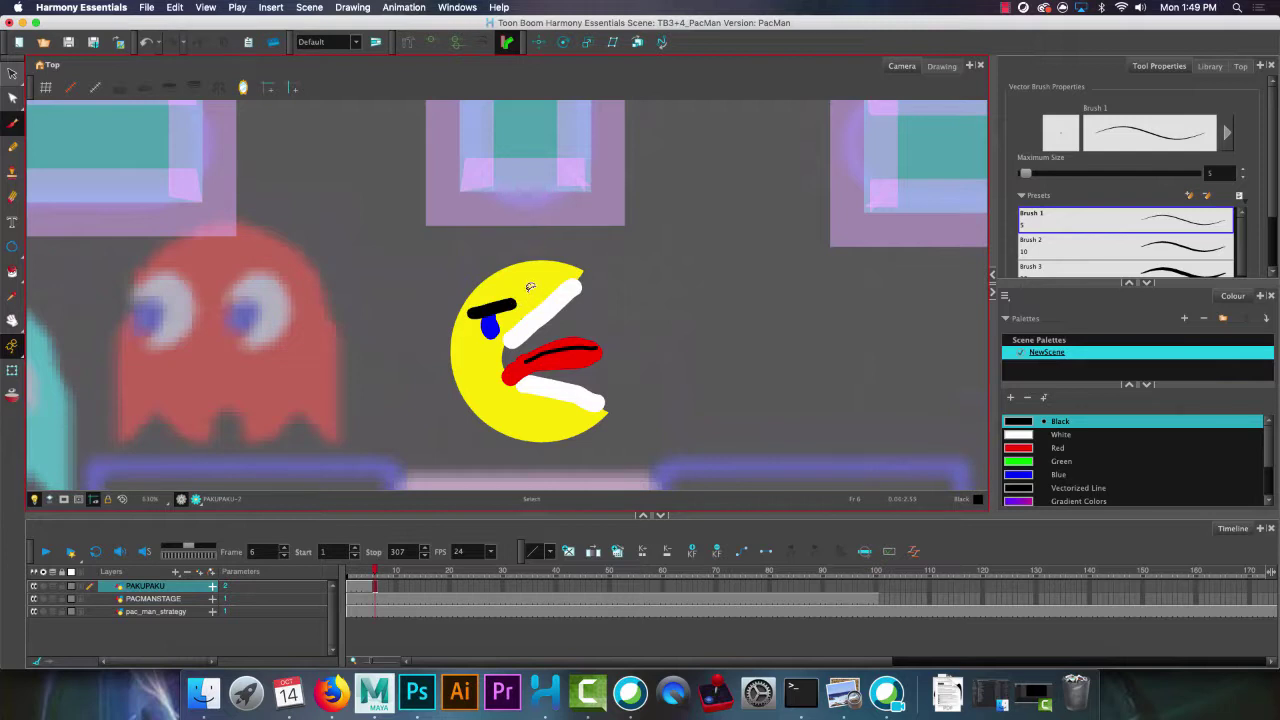
{"action": "key", "text": "super+z"}
{"action": "mouse_move", "coordinate": [492, 292]}
{"action": "left_mouse_down"}
{"action": "mouse_move", "coordinate": [514, 299]}
{"action": "mouse_move", "coordinate": [482, 305]}
{"action": "left_mouse_up"}
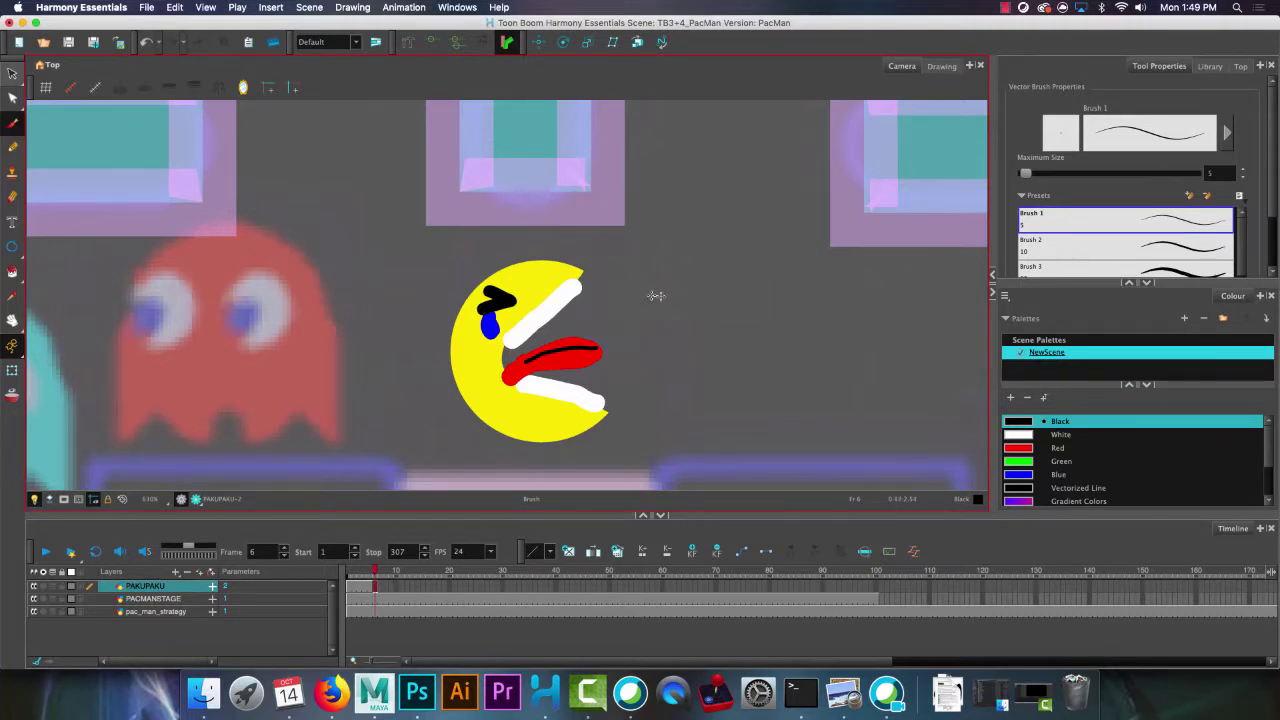
Extend the exposure of the detailed open-mouth Pac-Man drawing to frame 10.
{"action": "left_click", "coordinate": [395, 588]}
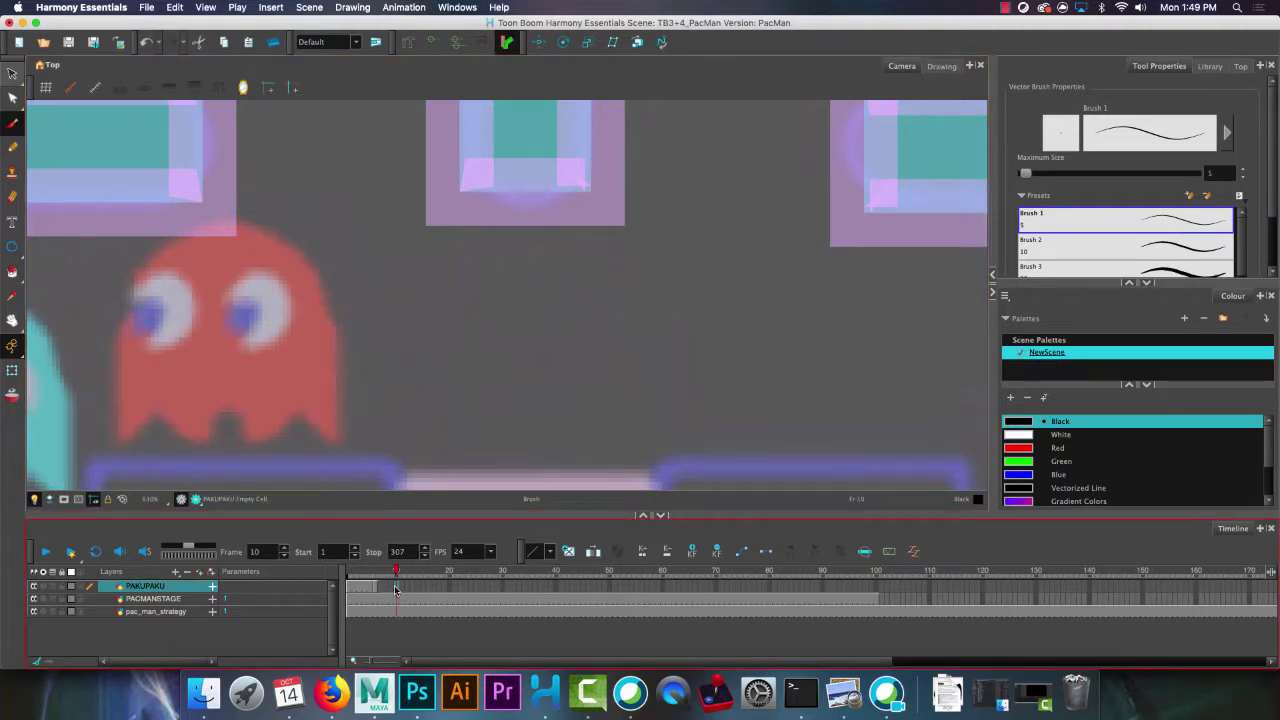
{"action": "right_click", "coordinate": [395, 588]}
{"action": "left_click", "coordinate": [441, 441]}
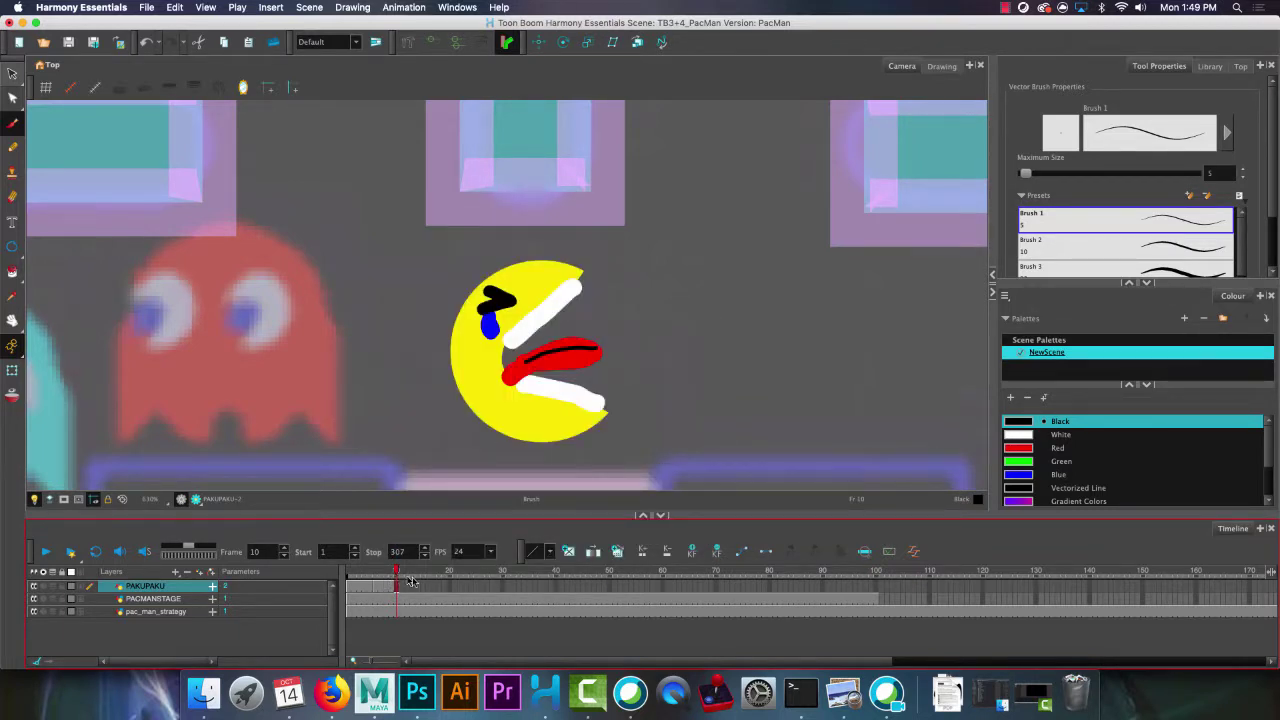
Copy the 10-frame open-and-closed-mouth cycle on the PAKUPAKU layer and paste it repeatedly through frame 100.
{"action": "left_click_drag", "start_coordinate": [412, 585], "coordinate": [350, 587]}
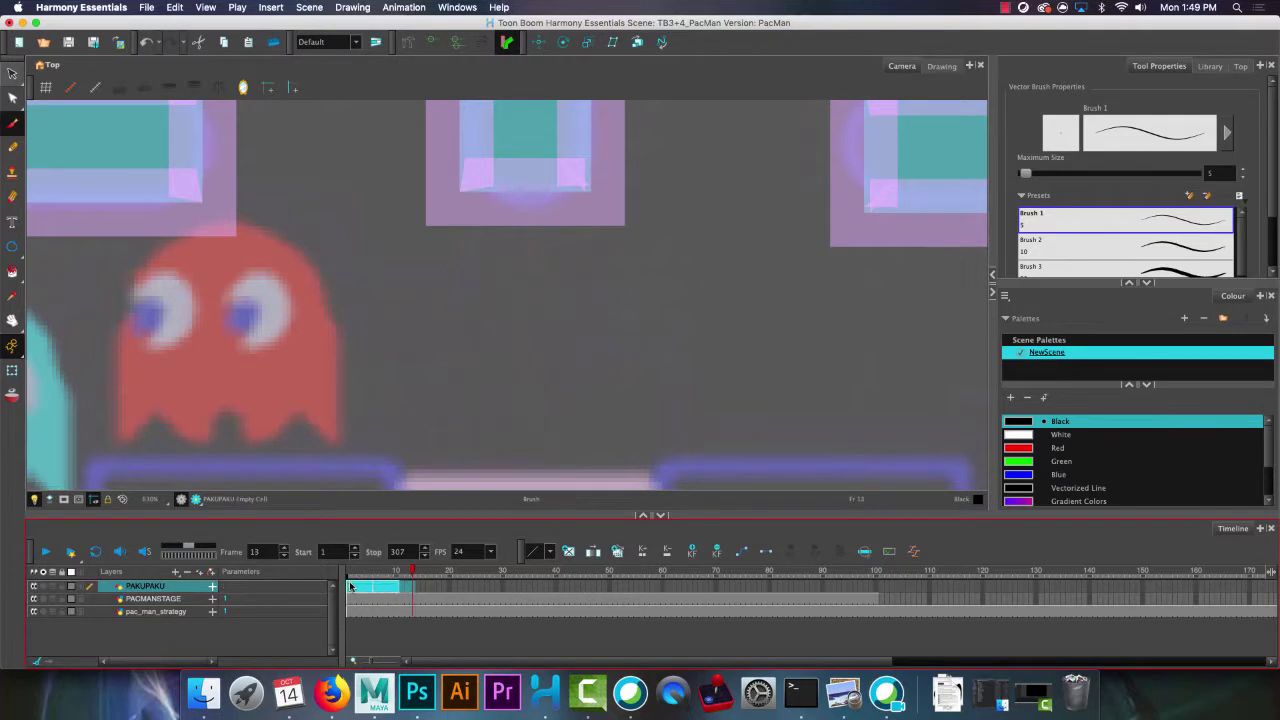
{"action": "left_click", "coordinate": [400, 588]}
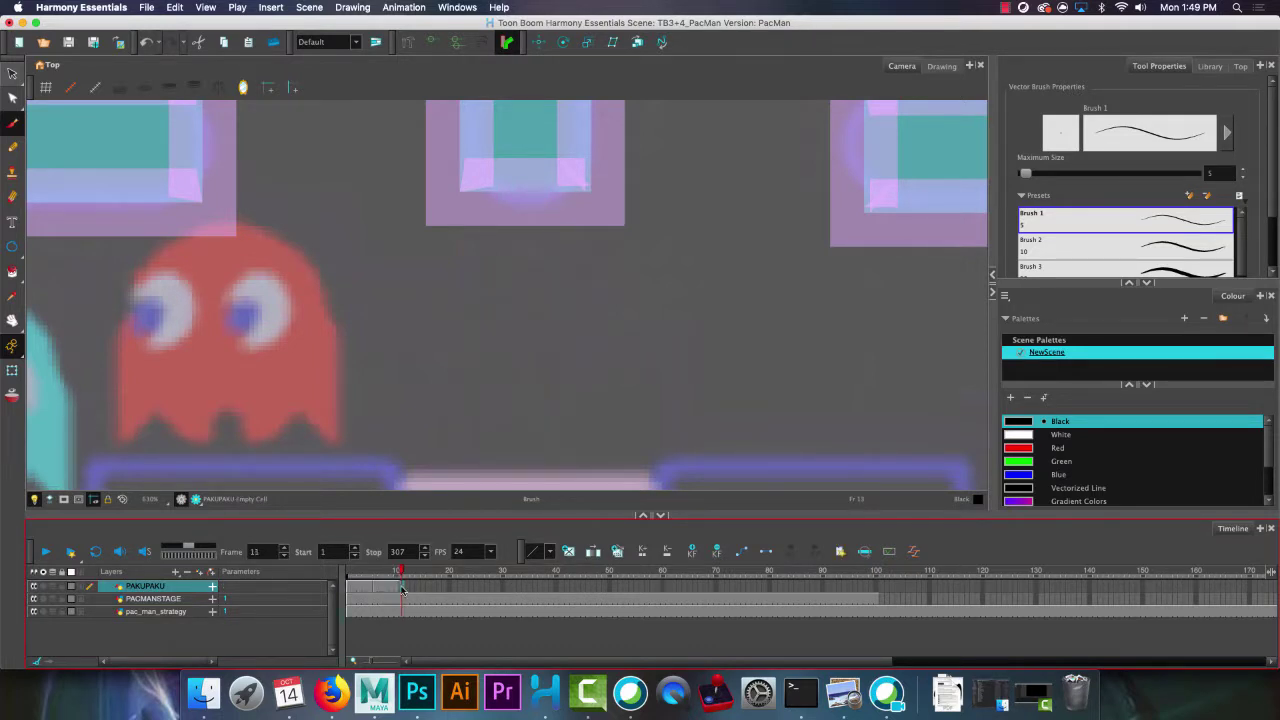
{"action": "left_click", "coordinate": [456, 592]}
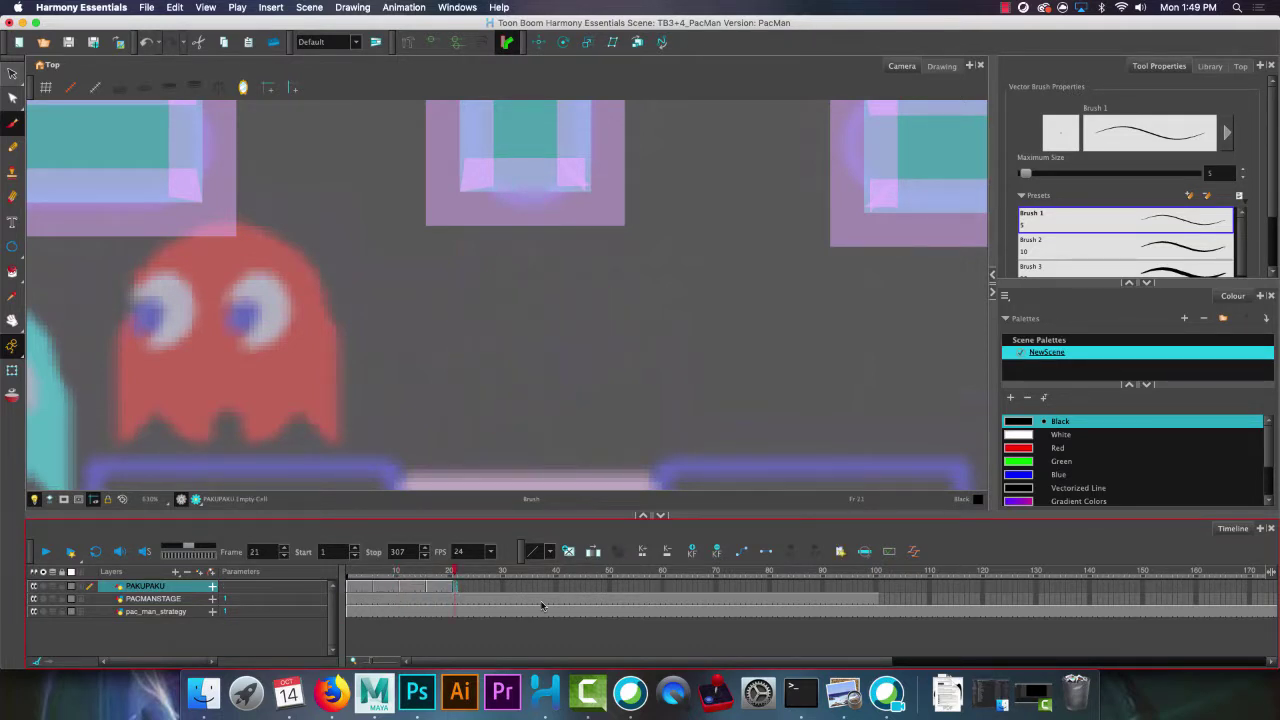
{"action": "left_click", "coordinate": [509, 590]}
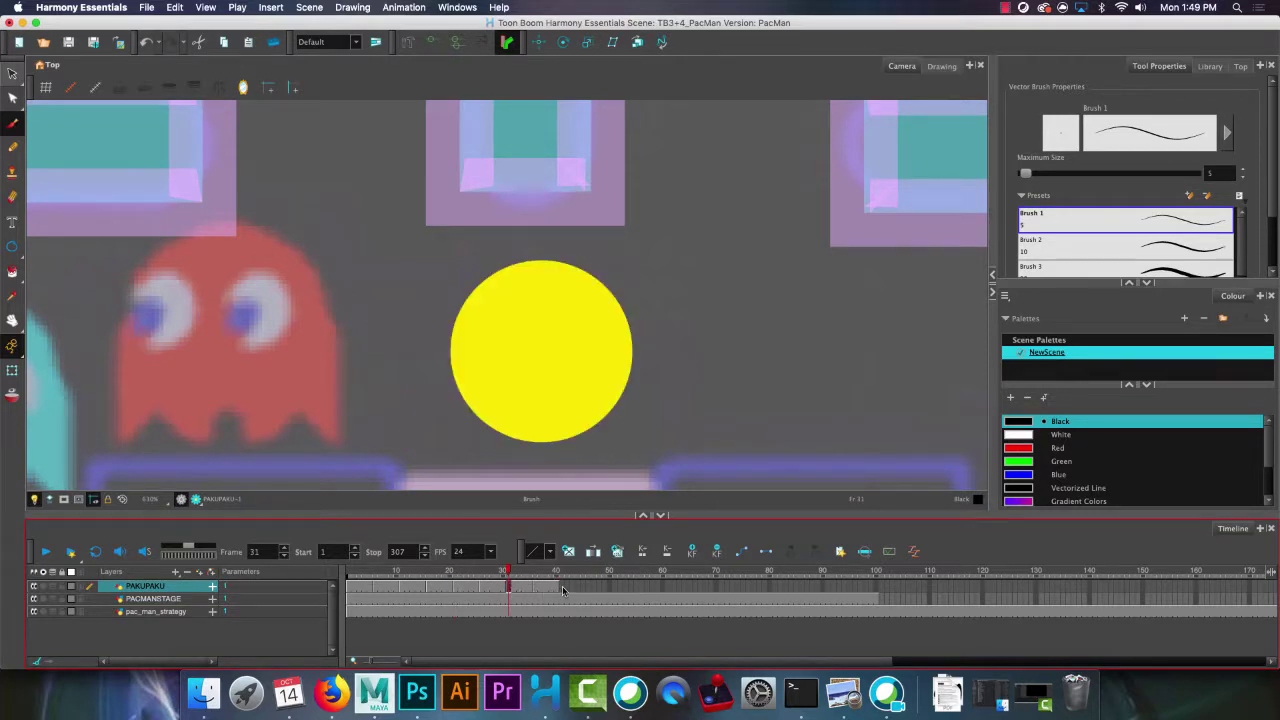
{"action": "left_click", "coordinate": [561, 590]}
{"action": "left_click", "coordinate": [616, 588]}
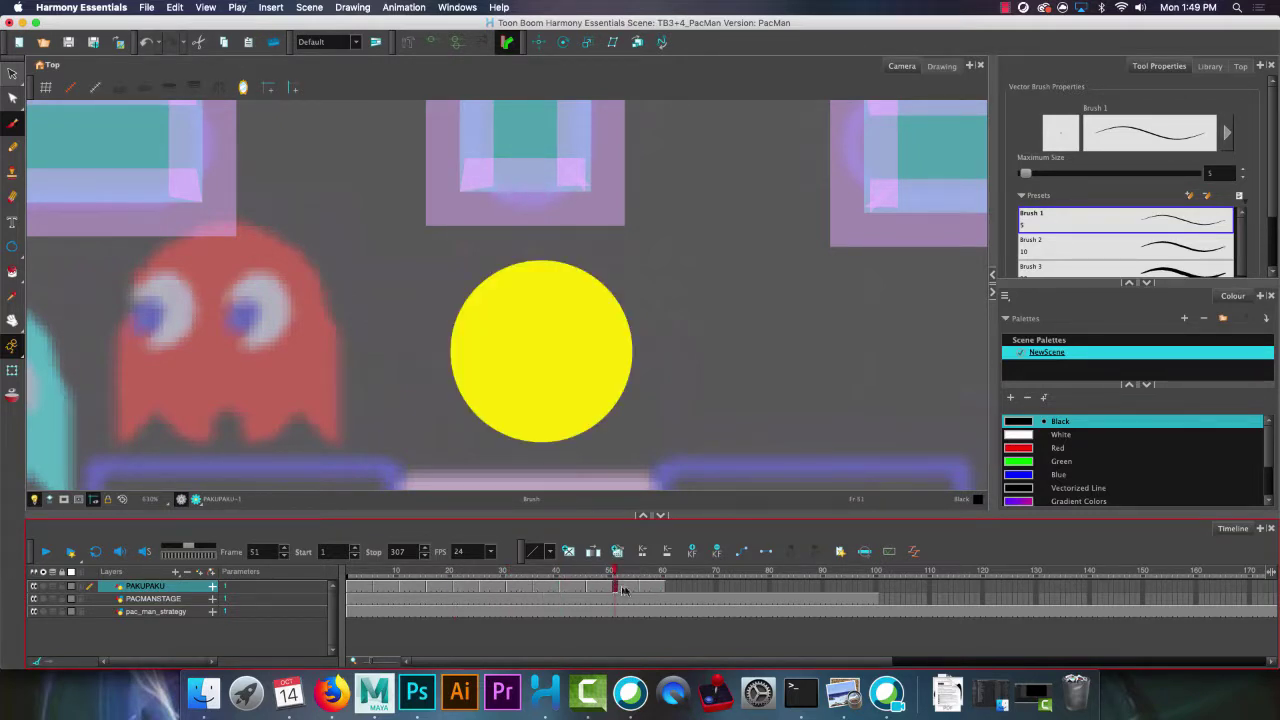
{"action": "left_click", "coordinate": [669, 590]}
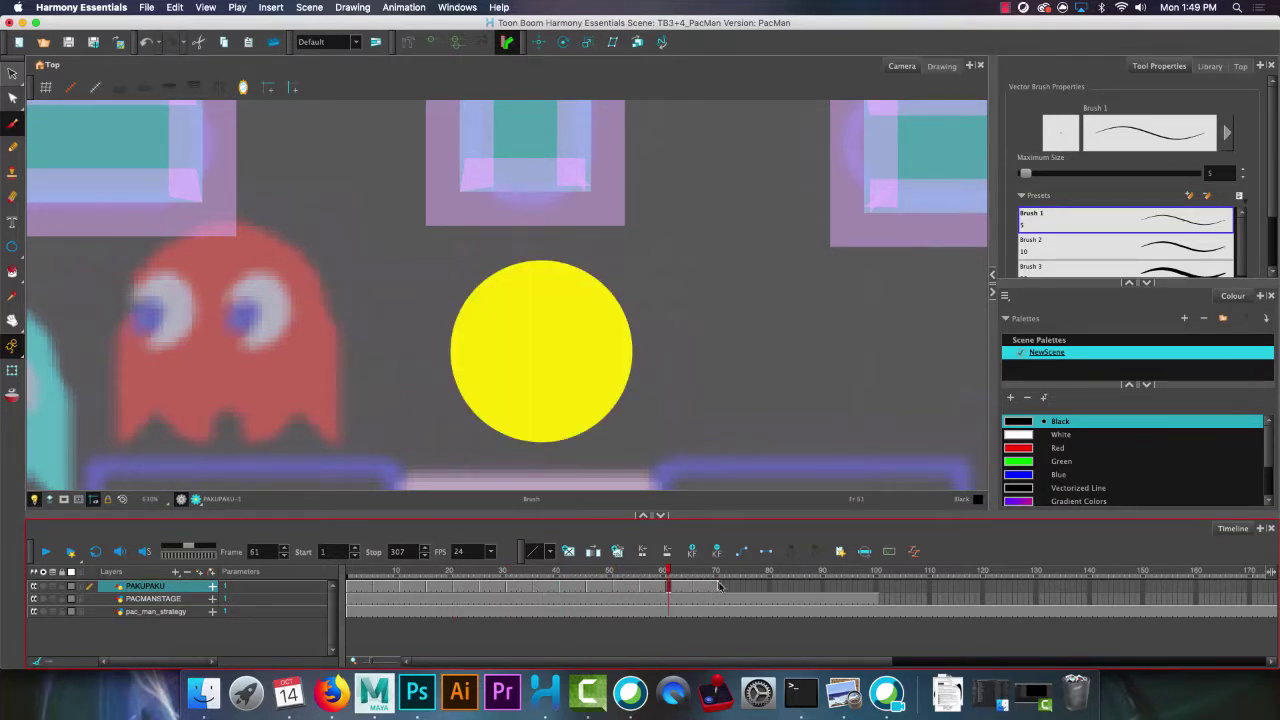
{"action": "left_click", "coordinate": [723, 591]}
{"action": "left_click", "coordinate": [776, 592]}
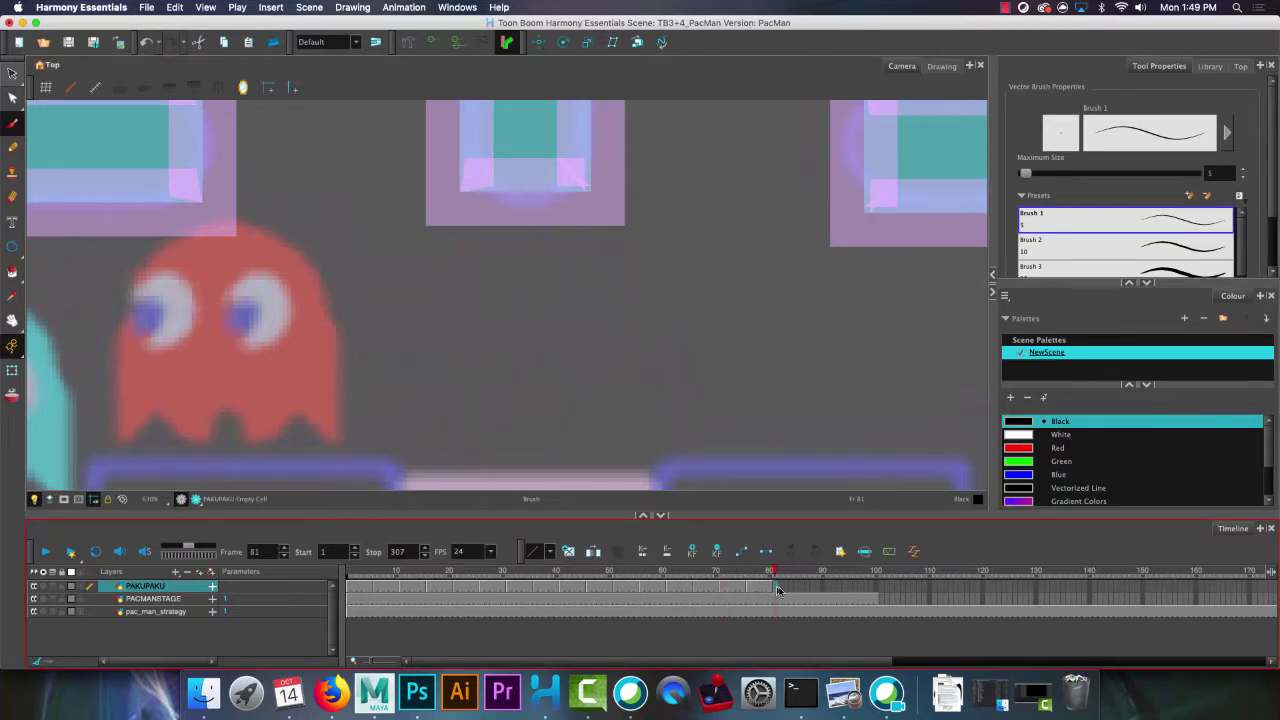
{"action": "left_click", "coordinate": [829, 590]}
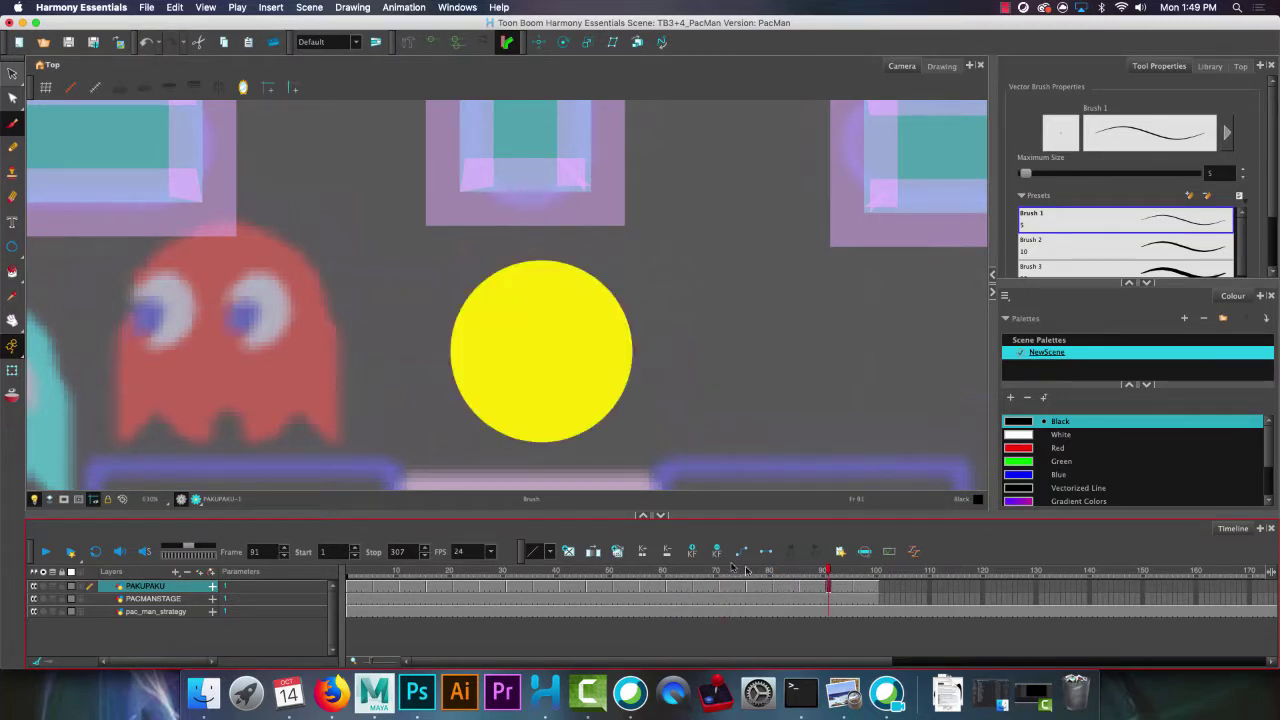
Play the scene from frame 1 to check the repeating Pac-Man mouth animation over the maze.
{"action": "key", "text": "shift+comma"}
{"action": "scroll", "coordinate": [449, 343], "scroll_direction": "down", "scroll_amount": 3}
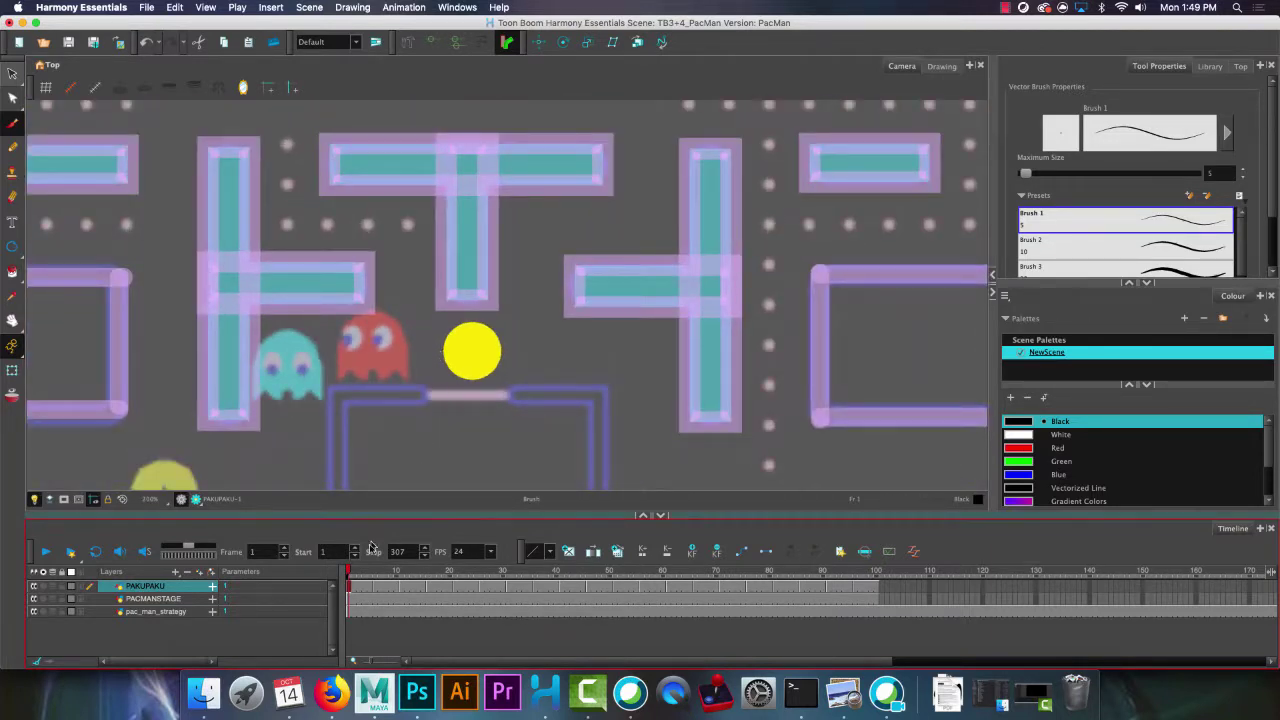
{"action": "mouse_move", "coordinate": [351, 571]}
{"action": "left_mouse_down"}
{"action": "mouse_move", "coordinate": [620, 570]}
{"action": "mouse_move", "coordinate": [340, 570]}
{"action": "left_mouse_up"}
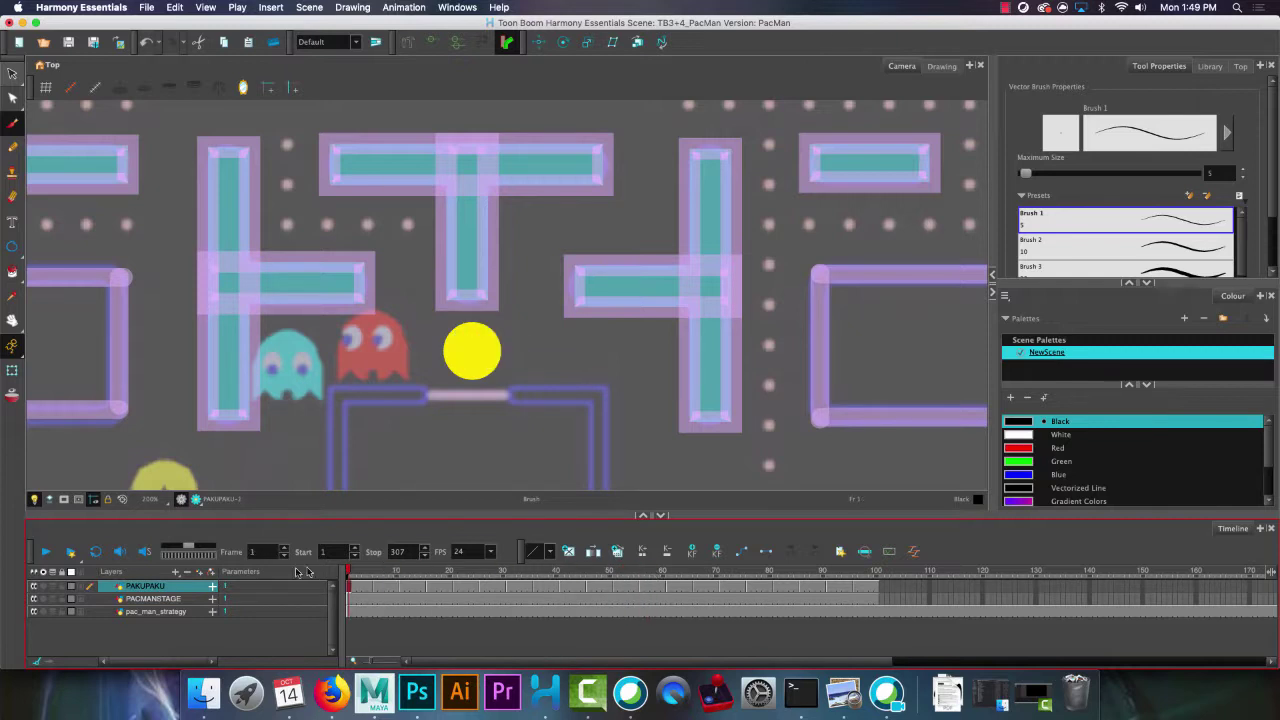
{"action": "left_click", "coordinate": [45, 552]}
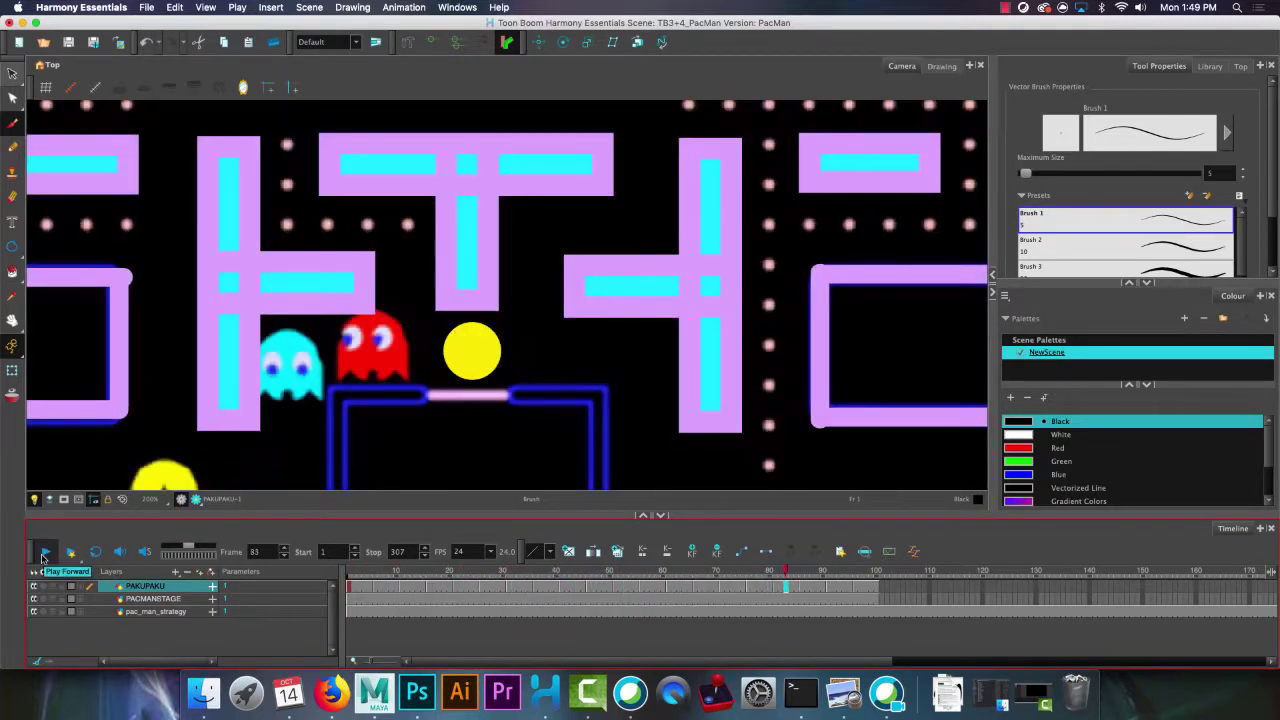
{"action": "left_click", "coordinate": [45, 552]}
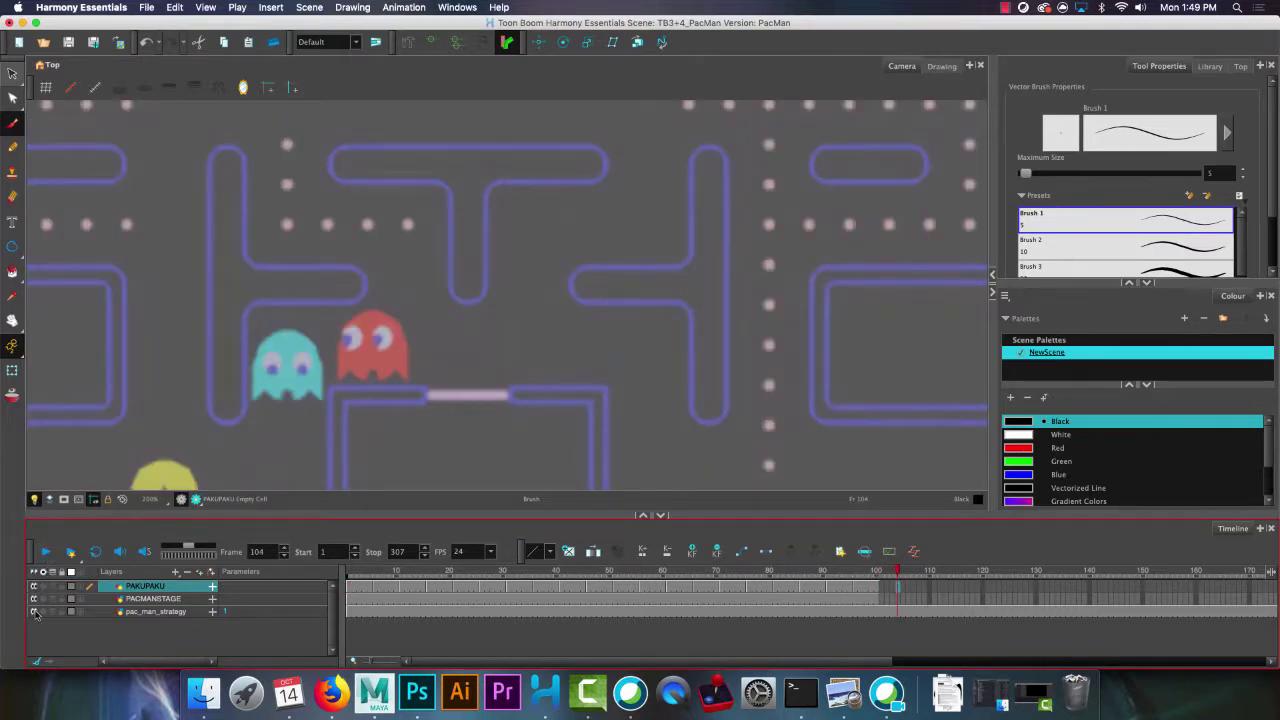
Hide the pac_man_strategy reference layer and go to frame 23 to view the maze and Pac-Man alone.
{"action": "left_click", "coordinate": [34, 612]}
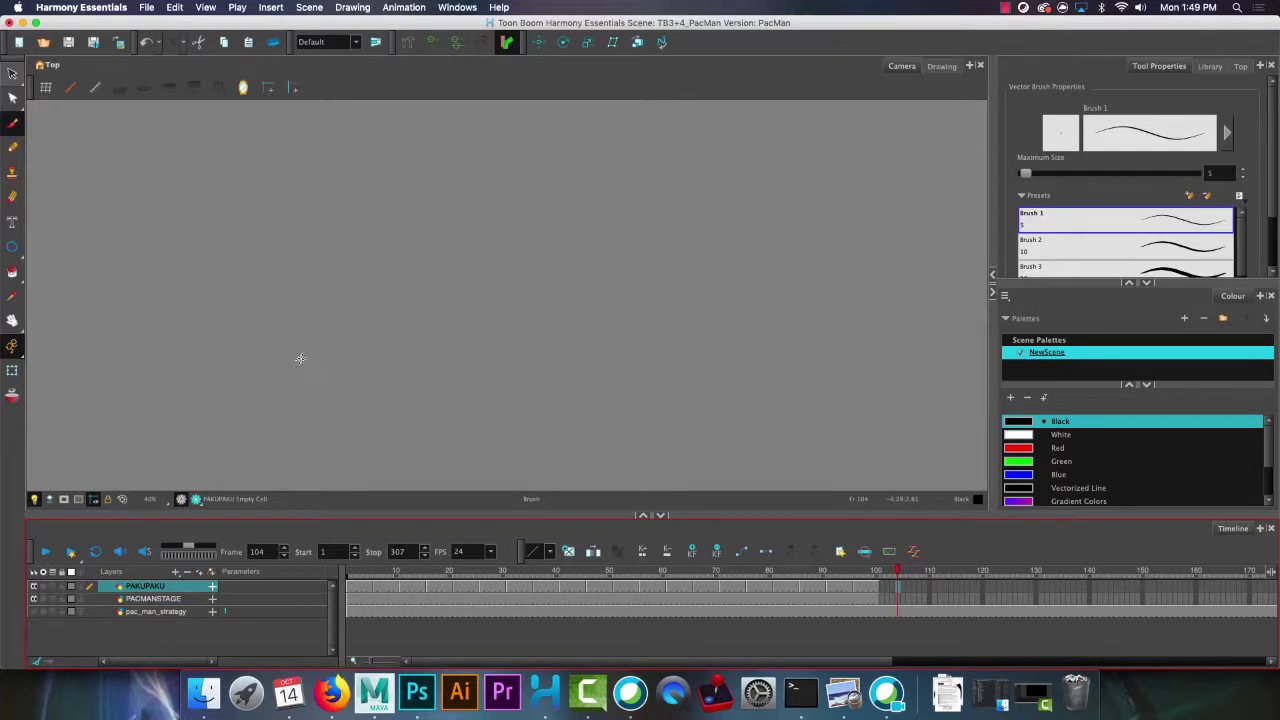
{"action": "left_click", "coordinate": [394, 269]}
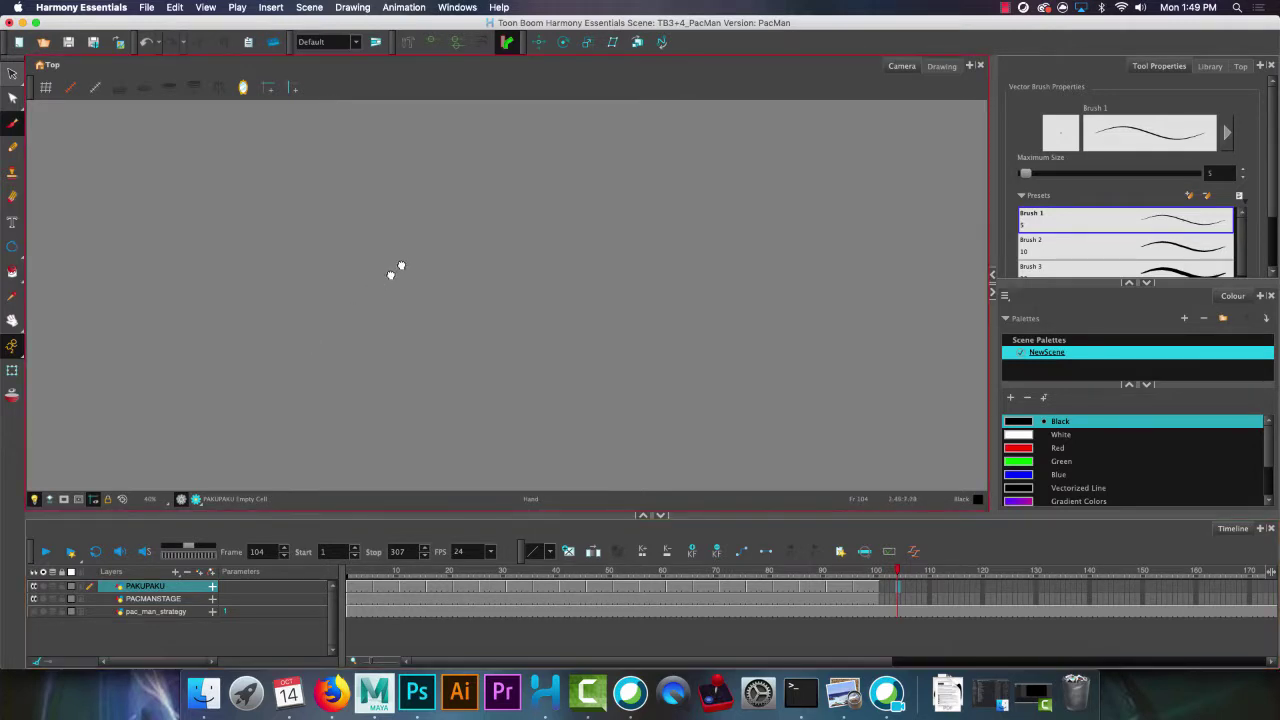
{"action": "left_click", "coordinate": [464, 573]}
{"action": "scroll", "coordinate": [423, 251], "scroll_direction": "up", "scroll_amount": 4}
{"action": "mouse_move", "coordinate": [466, 223]}
{"action": "left_mouse_down"}
{"action": "mouse_move", "coordinate": [392, 436]}
{"action": "mouse_move", "coordinate": [363, 437]}
{"action": "left_mouse_up"}
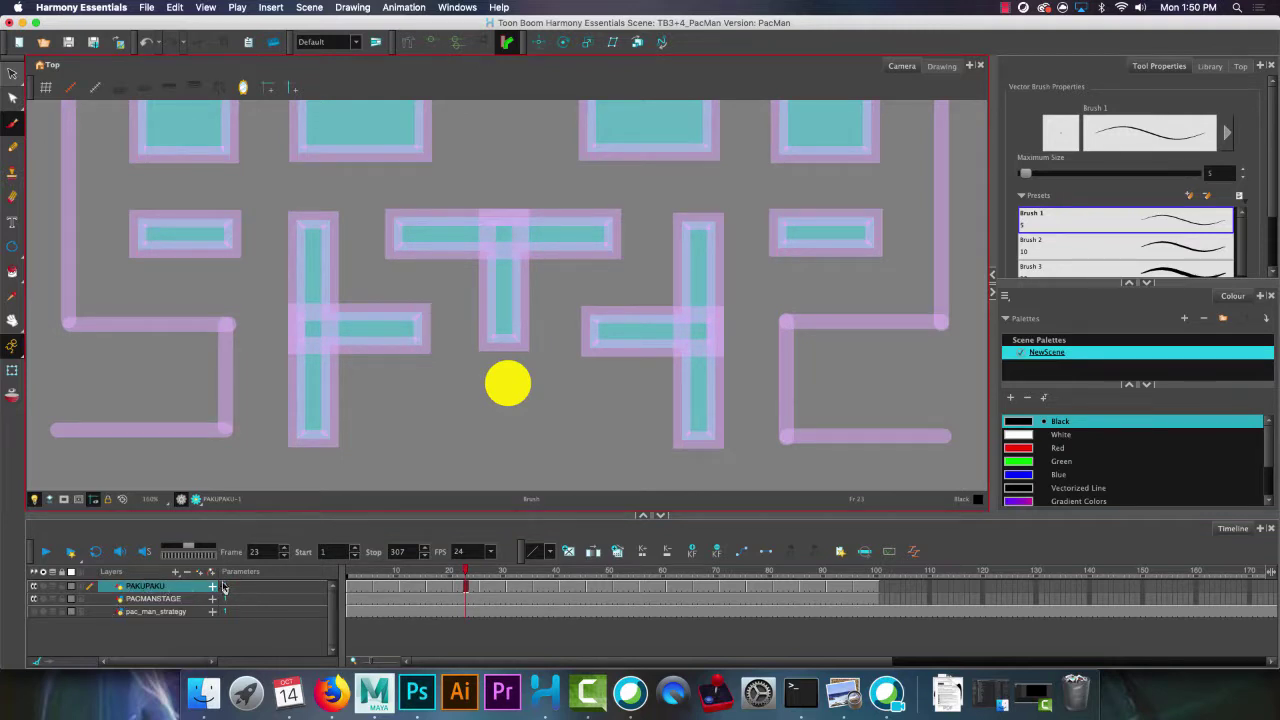
Add a parent peg to the PAKUPAKU layer and select that peg at frame 1.
{"action": "left_click", "coordinate": [210, 574]}
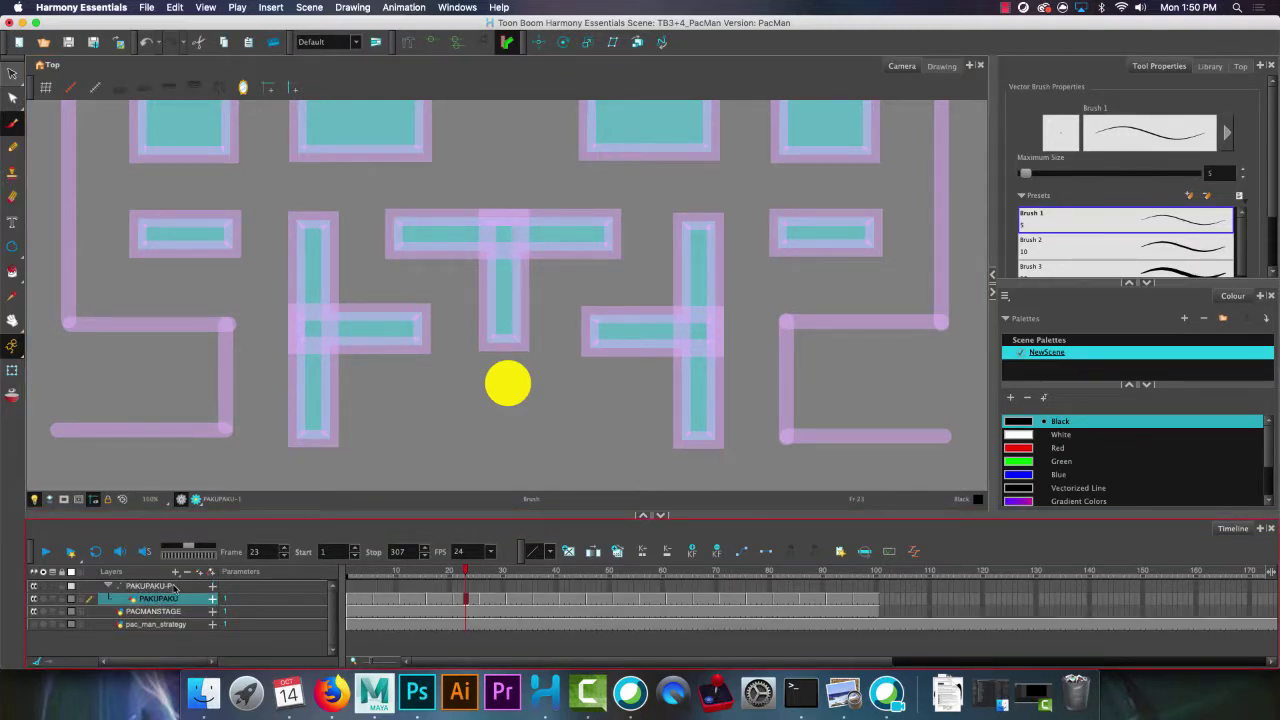
{"action": "left_click", "coordinate": [174, 587]}
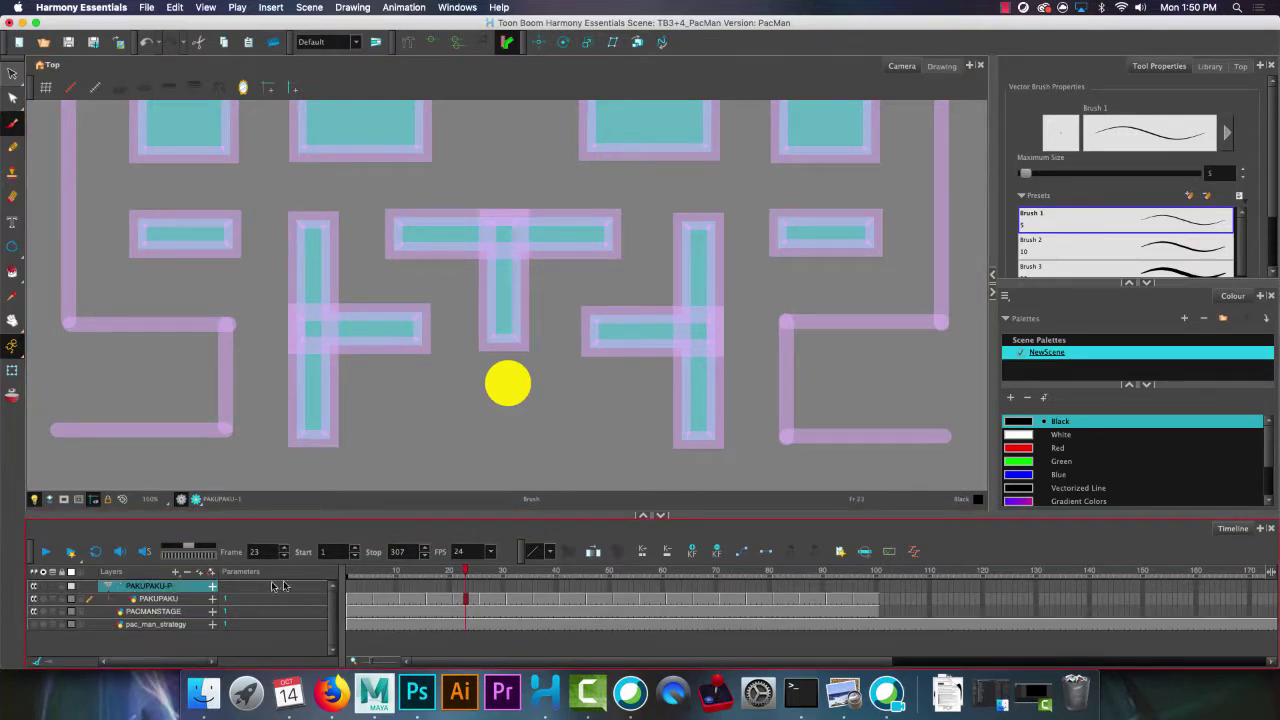
{"action": "left_click", "coordinate": [349, 587]}
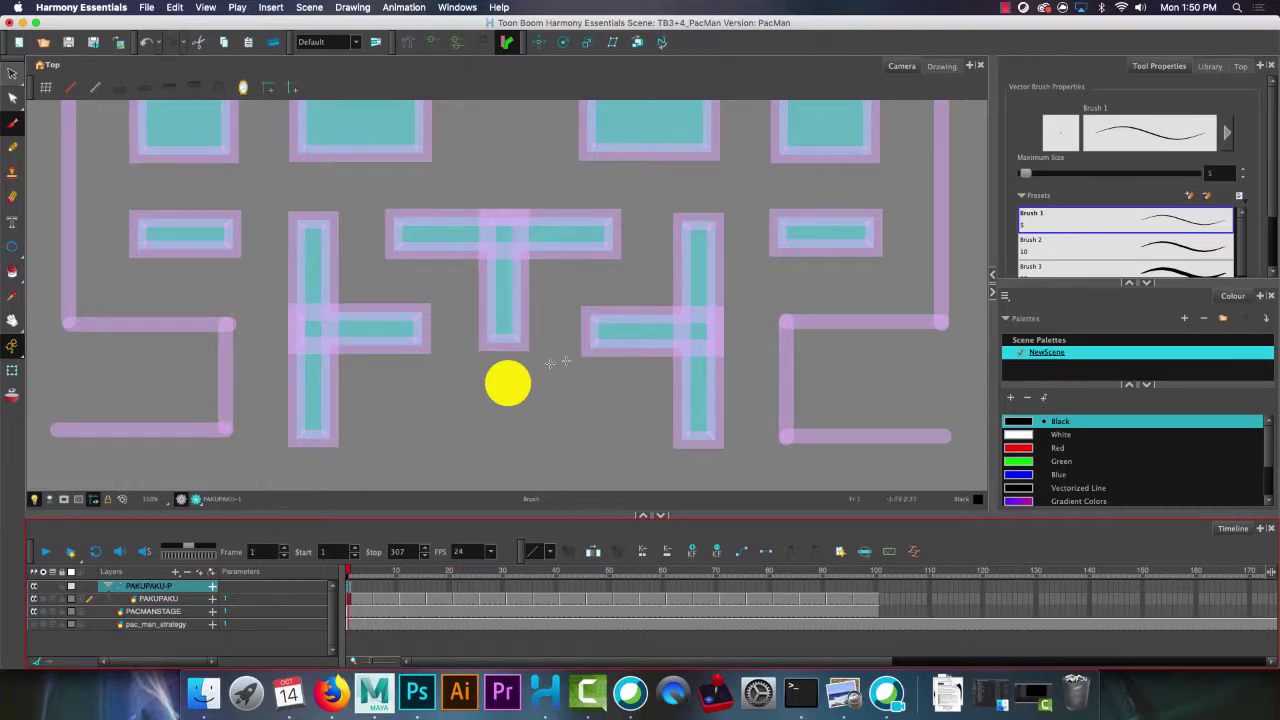
{"action": "mouse_move", "coordinate": [541, 379]}
{"action": "left_mouse_down"}
{"action": "mouse_move", "coordinate": [487, 395]}
{"action": "mouse_move", "coordinate": [524, 379]}
{"action": "mouse_move", "coordinate": [445, 318]}
{"action": "mouse_move", "coordinate": [520, 364]}
{"action": "mouse_move", "coordinate": [552, 361]}
{"action": "mouse_move", "coordinate": [484, 368]}
{"action": "mouse_move", "coordinate": [528, 358]}
{"action": "left_mouse_up"}
{"action": "key", "text": "ctrl+z"}
{"action": "left_click", "coordinate": [12, 73]}
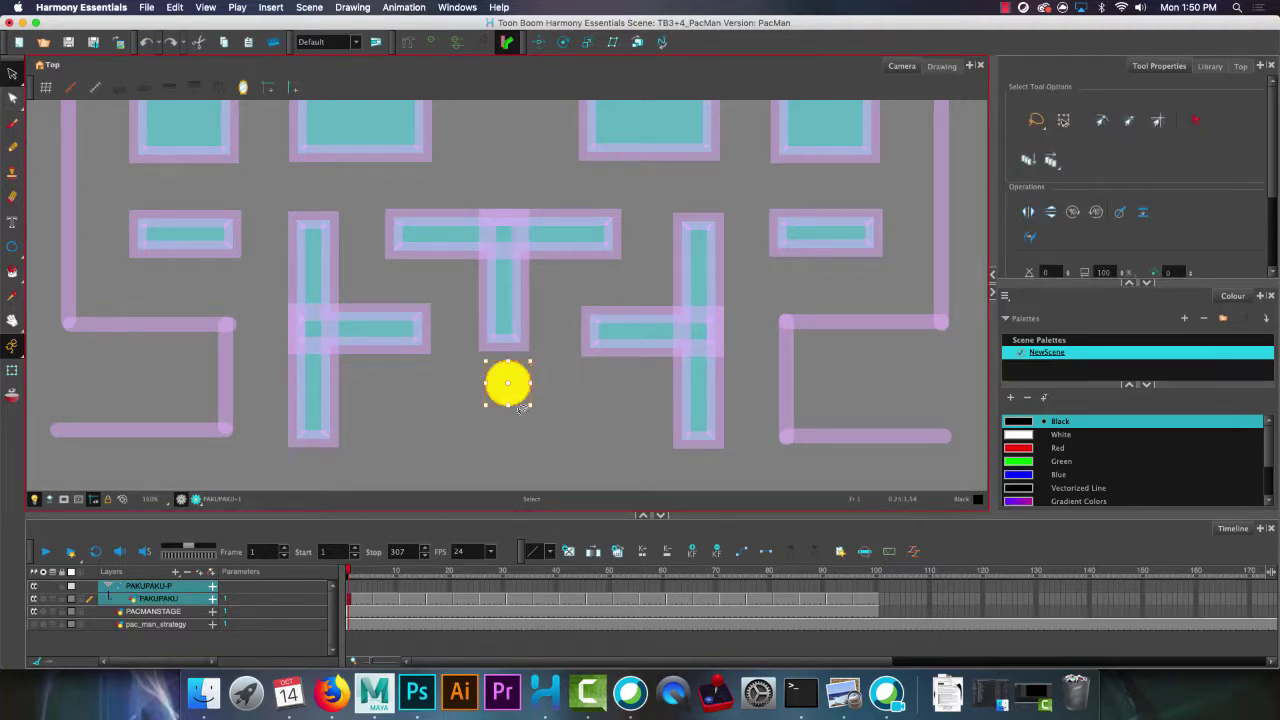
Reposition the PAKUPAKU-P peg's pivot onto the centre of the yellow Pac-Man circle using the Translate tool.
{"action": "left_click", "coordinate": [350, 590]}
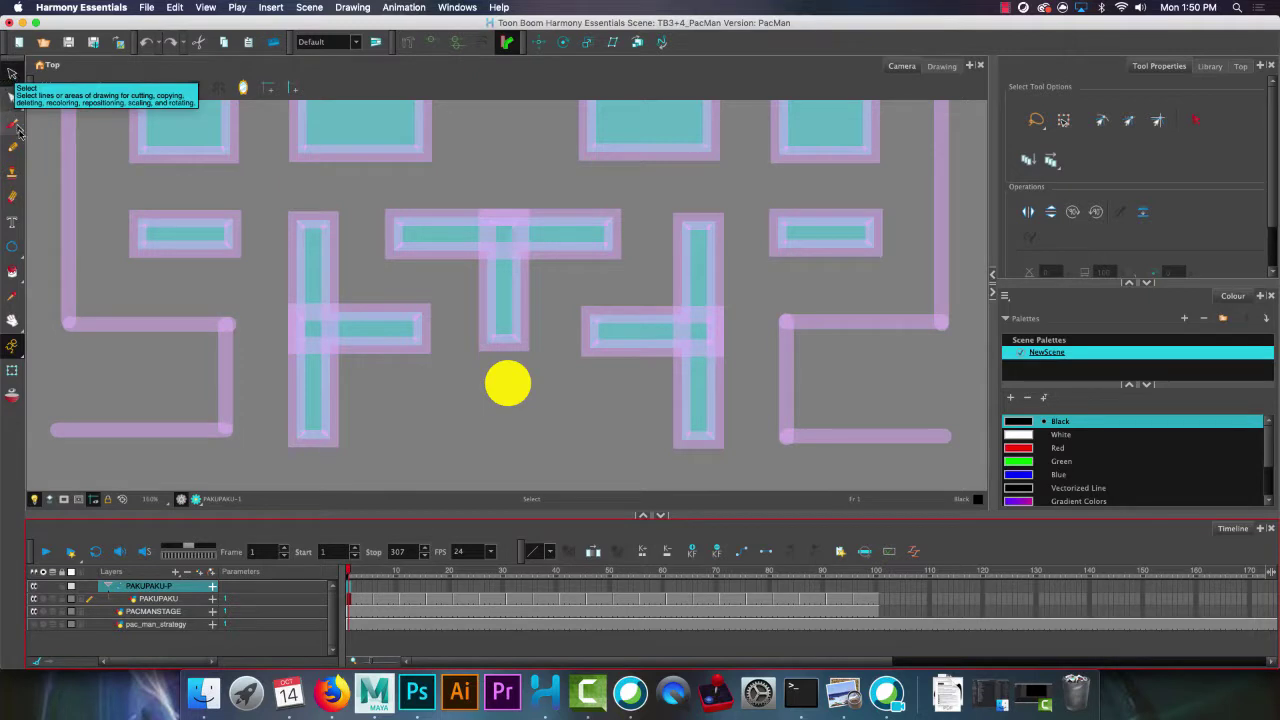
{"action": "left_click", "coordinate": [538, 42]}
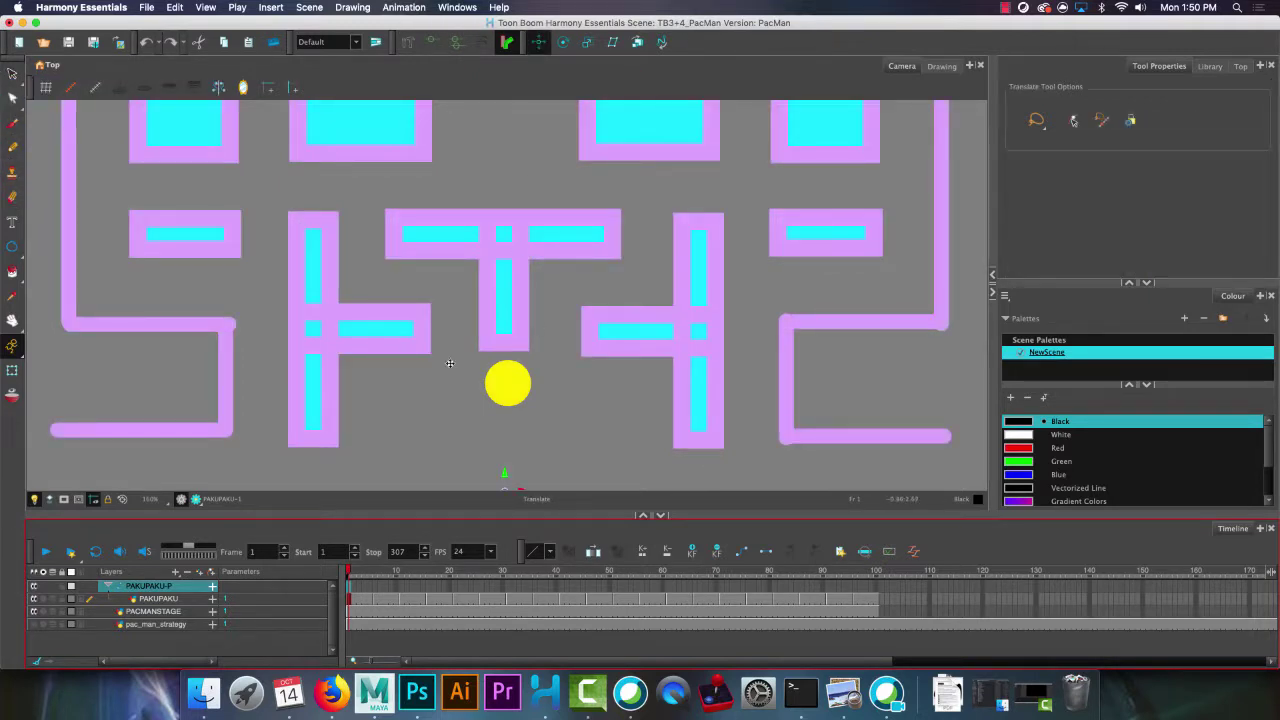
{"action": "scroll", "coordinate": [502, 453], "scroll_direction": "down", "scroll_amount": 2}
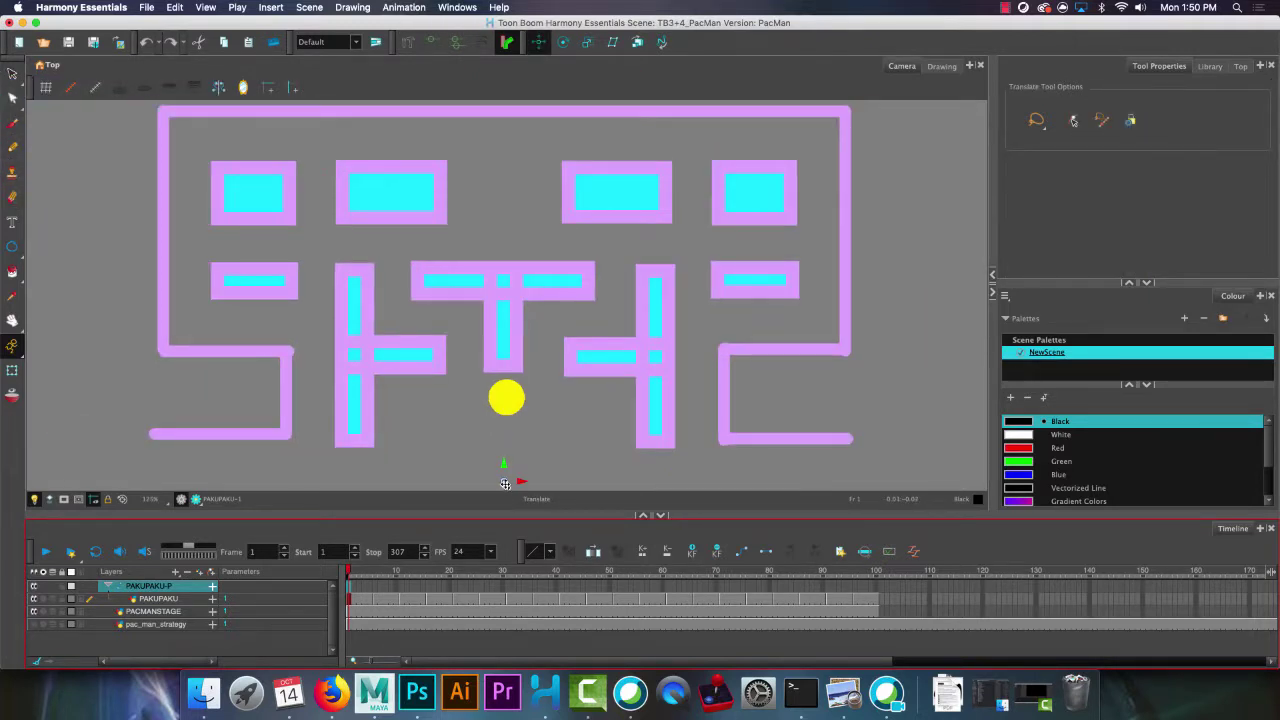
{"action": "left_click_drag", "start_coordinate": [505, 483], "coordinate": [509, 399]}
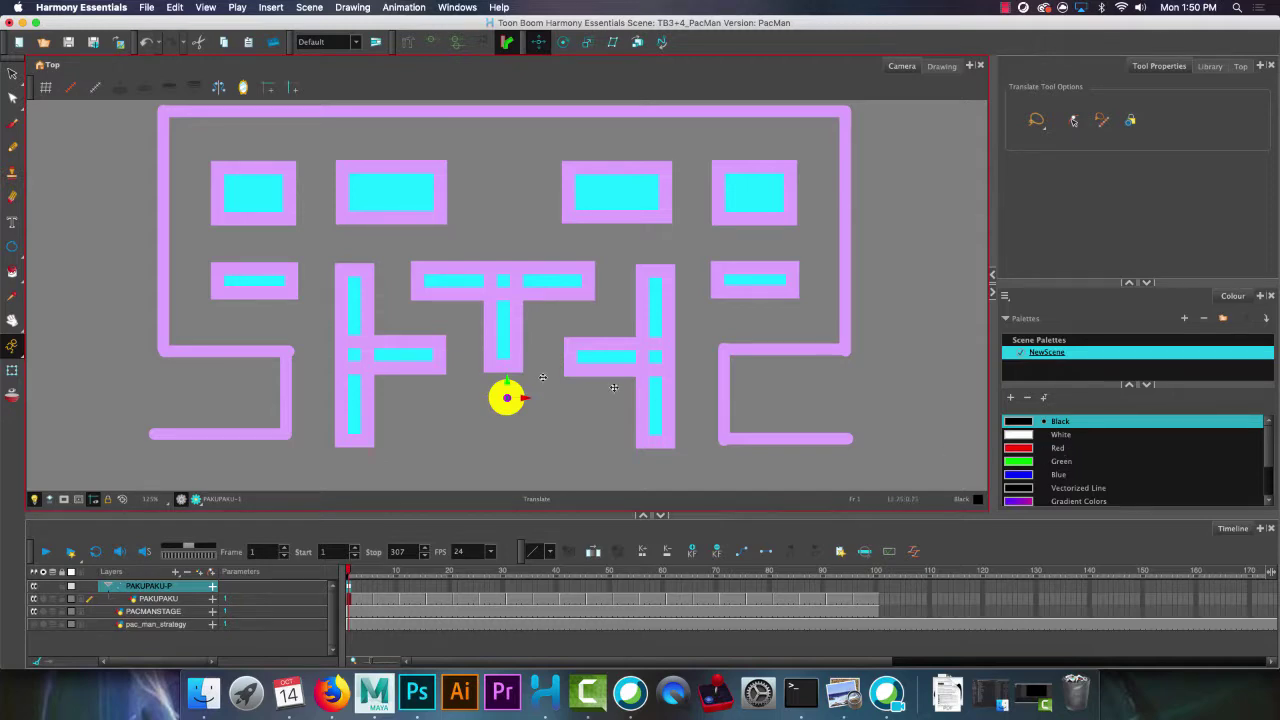
Show the pac_man_strategy layer again and move the Pac-Man peg straight down onto the 100 score below the ghost pen at frame 1.
{"action": "left_click", "coordinate": [34, 624]}
{"action": "scroll", "coordinate": [473, 387], "scroll_direction": "down", "scroll_amount": 3}
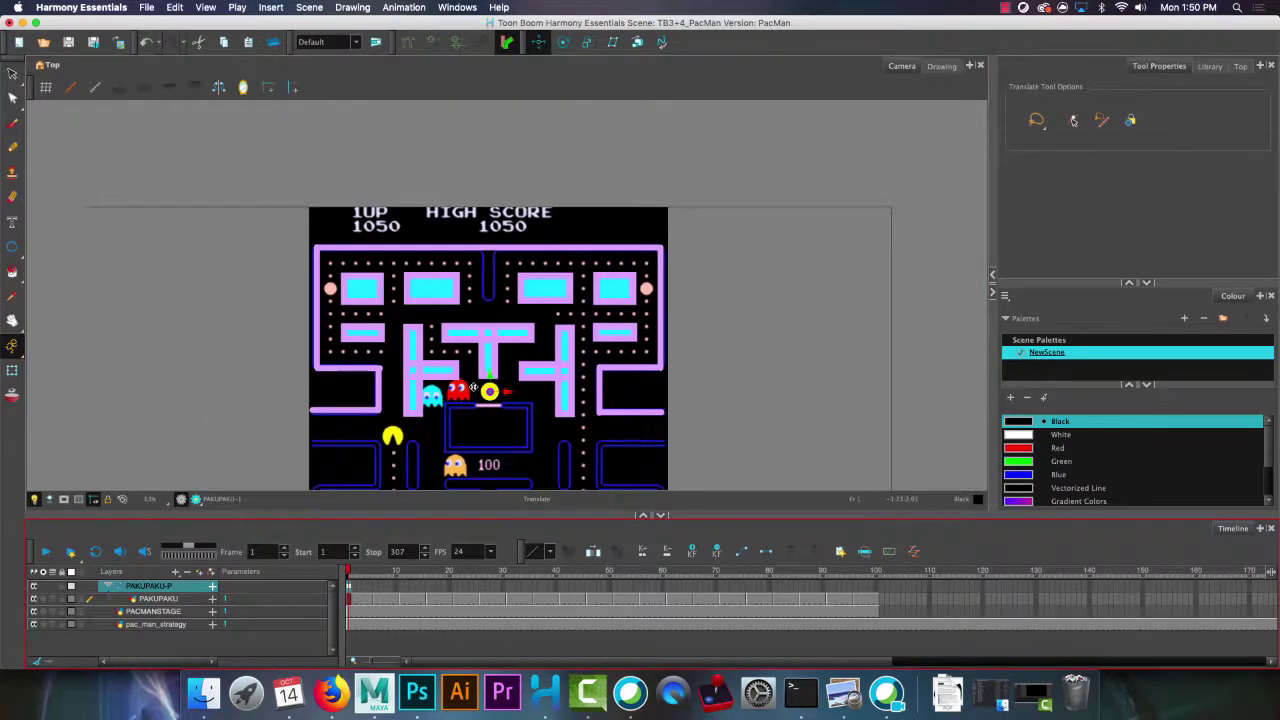
{"action": "left_click_drag", "start_coordinate": [490, 374], "coordinate": [489, 449]}
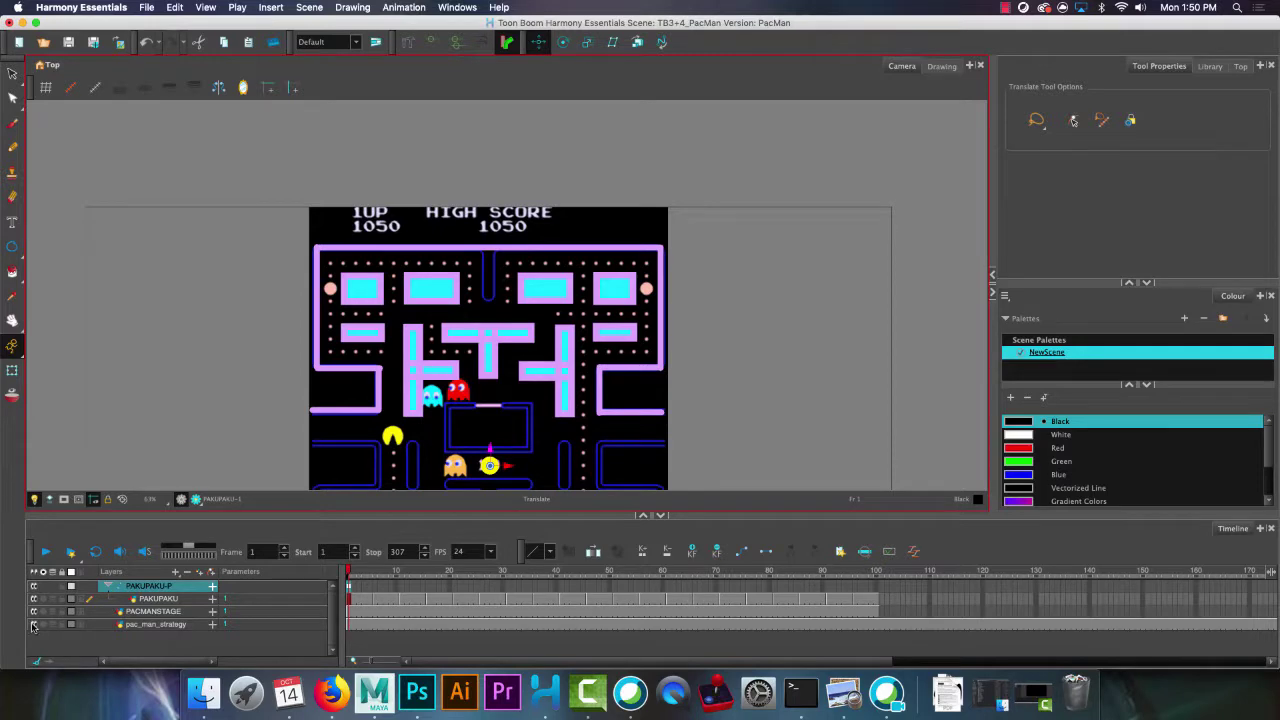
Move the Pac-Man peg horizontally from the 100 score to just before the short vertical wall on its right at frame 10.
{"action": "left_click_drag", "start_coordinate": [556, 407], "coordinate": [491, 287]}
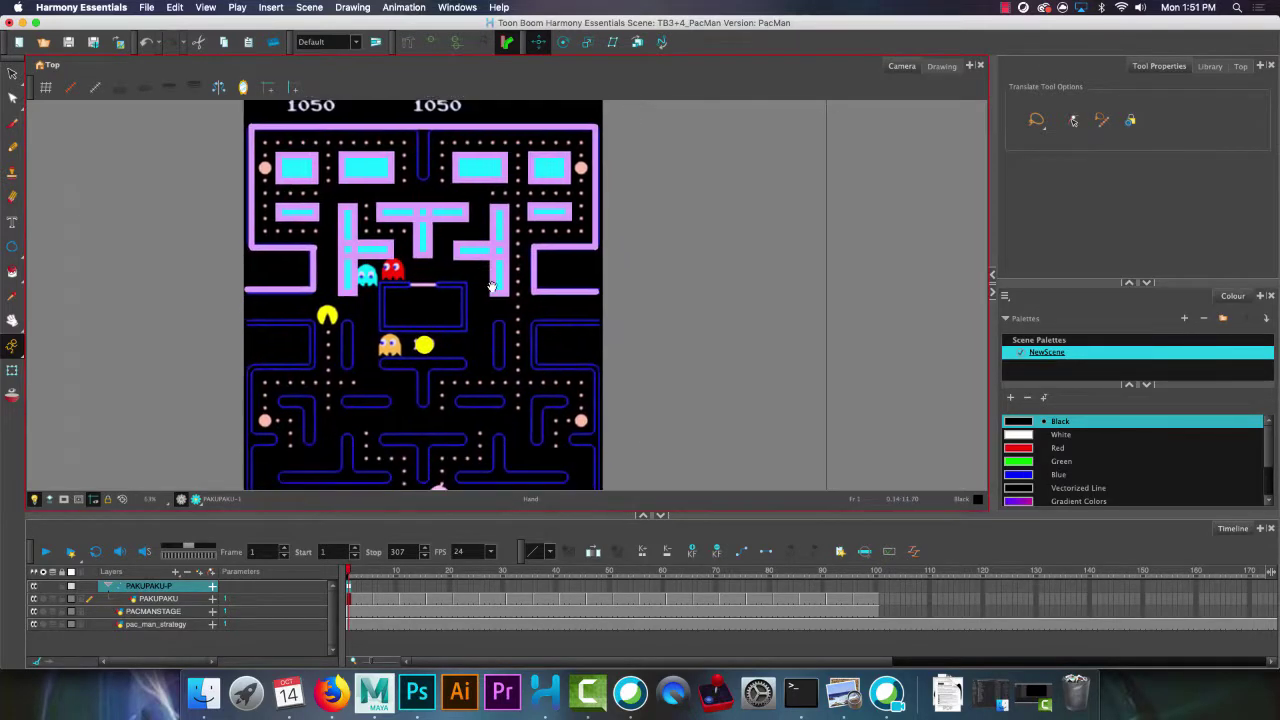
{"action": "scroll", "coordinate": [455, 300], "scroll_direction": "up", "scroll_amount": 3}
{"action": "left_click_drag", "start_coordinate": [452, 335], "coordinate": [366, 320]}
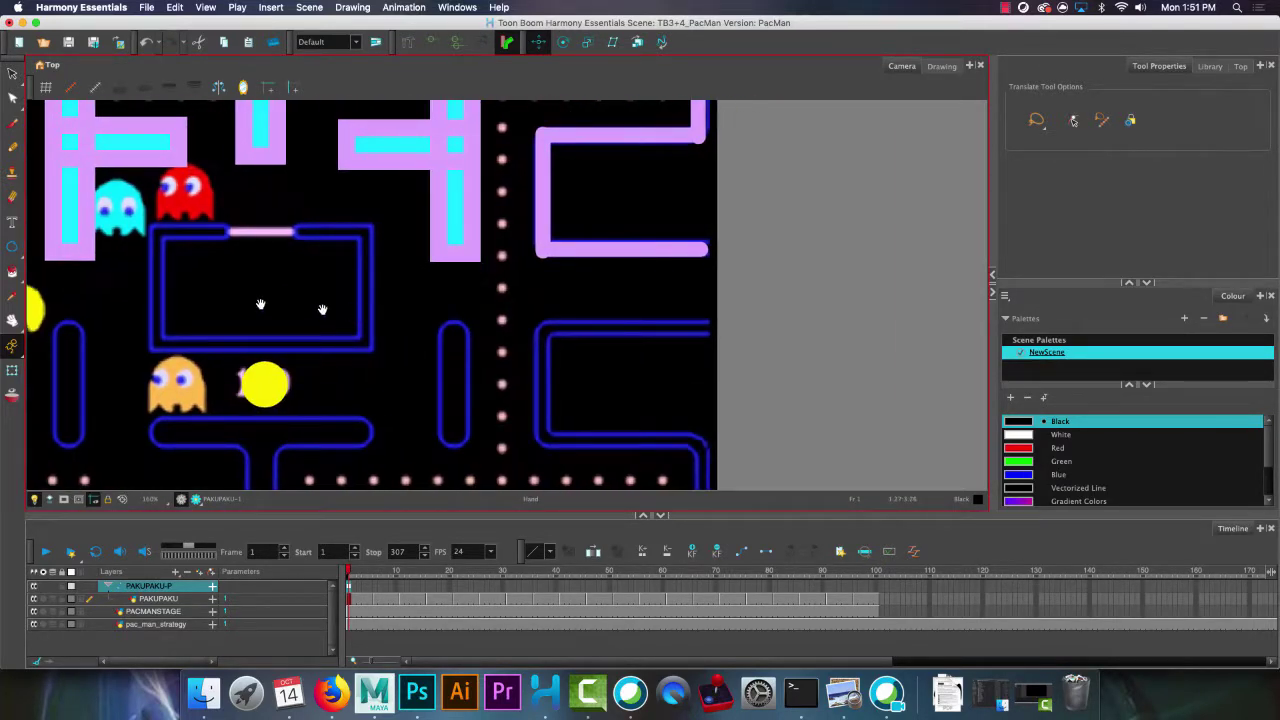
{"action": "key", "text": "space"}
{"action": "left_click", "coordinate": [370, 597]}
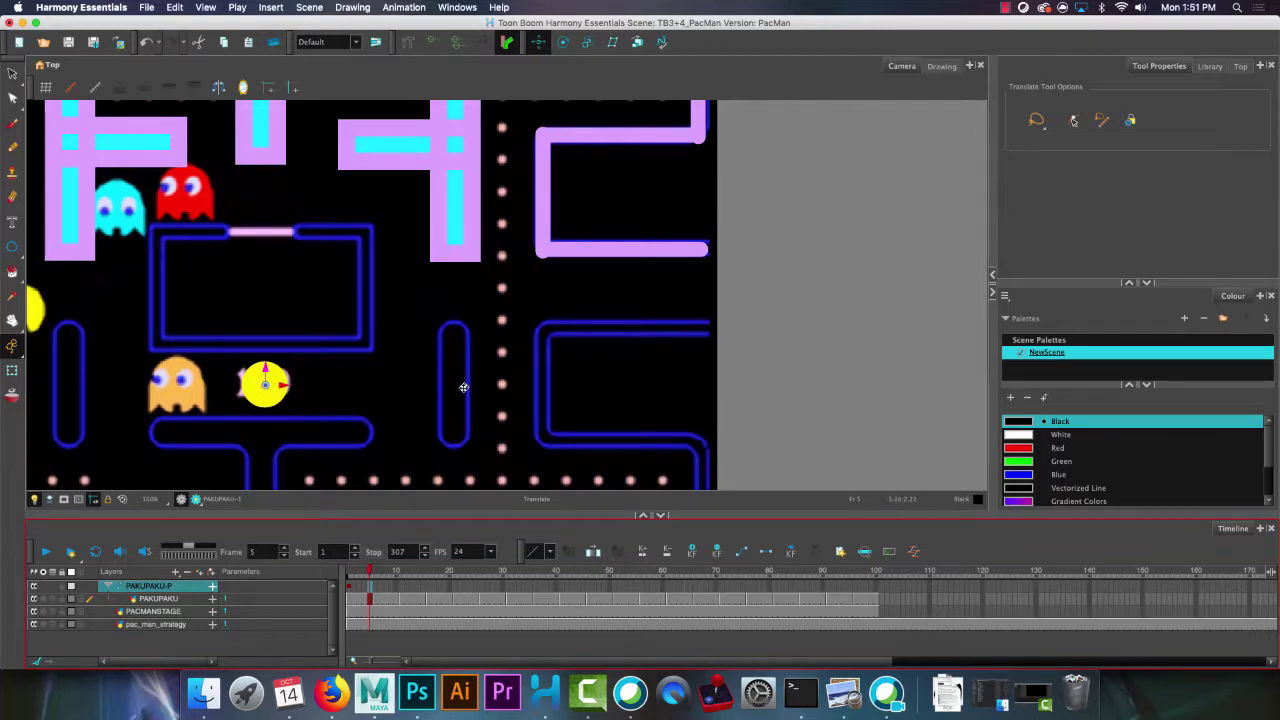
{"action": "left_click", "coordinate": [396, 589]}
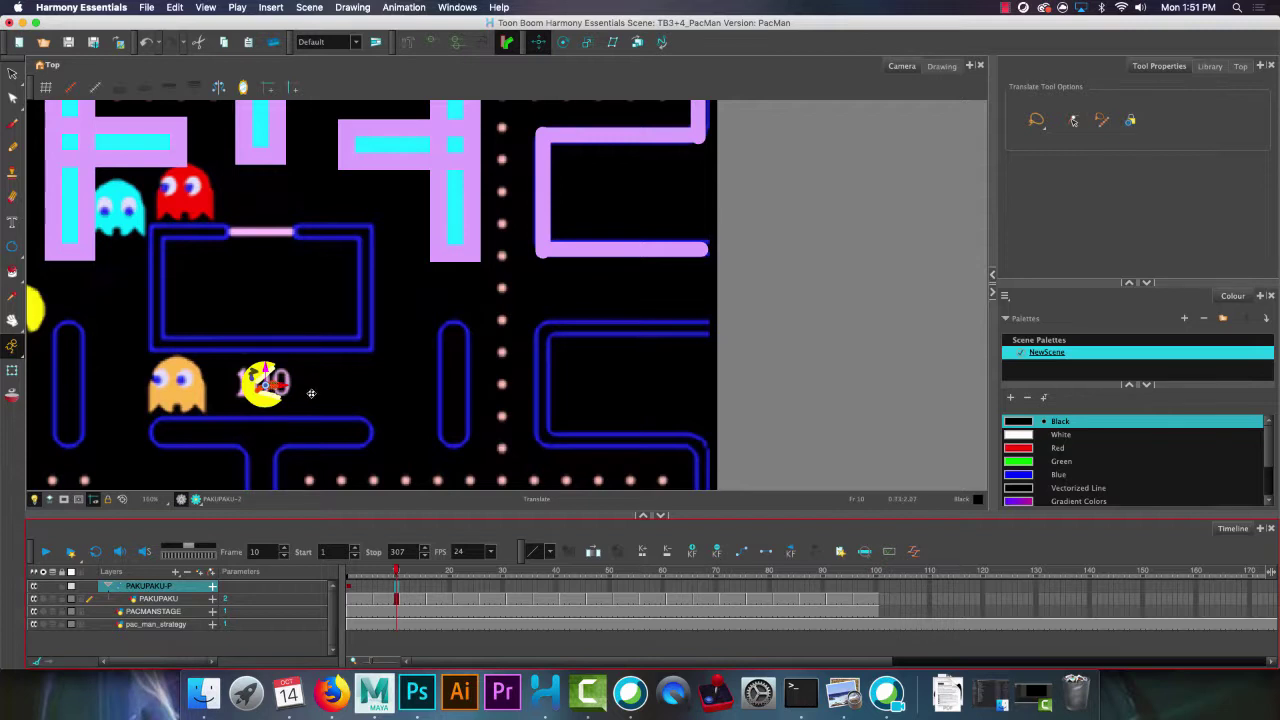
{"action": "left_click_drag", "start_coordinate": [281, 385], "coordinate": [419, 397]}
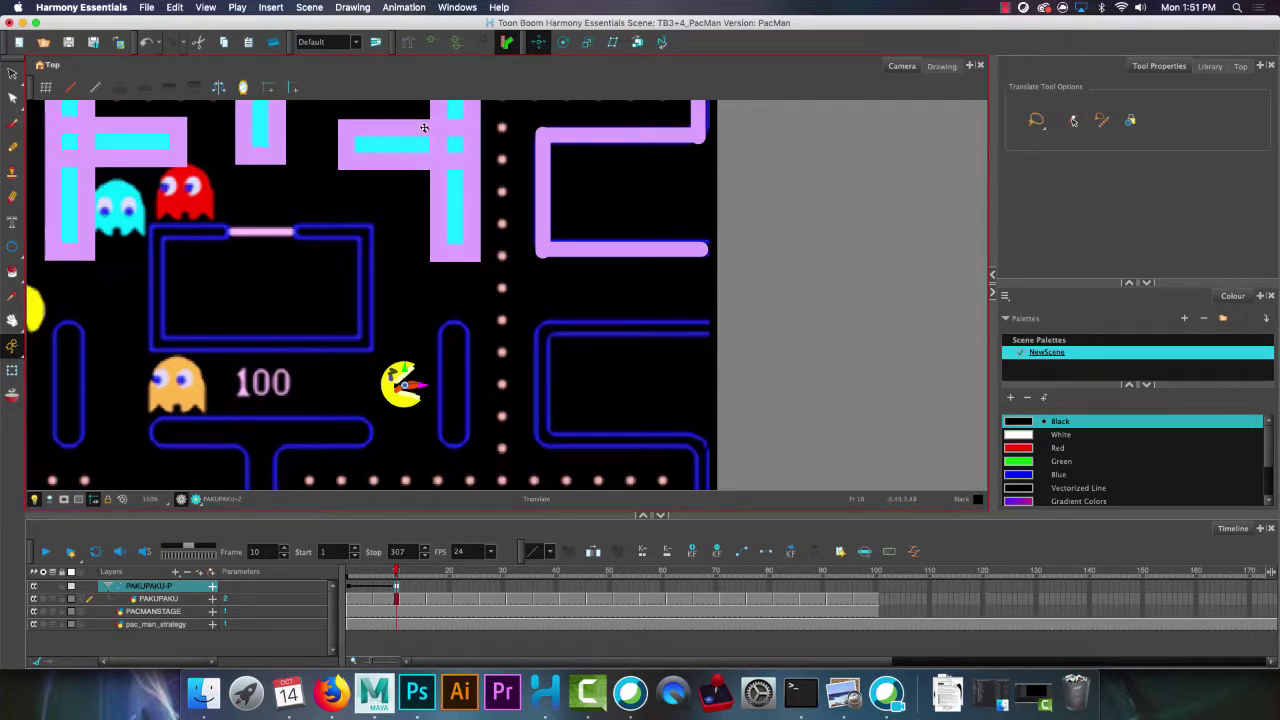
Expand the PAKUPAKU-P peg's parameters and undo the last keyframe change at frame 10 with the Rotate tool active.
{"action": "left_click", "coordinate": [565, 43]}
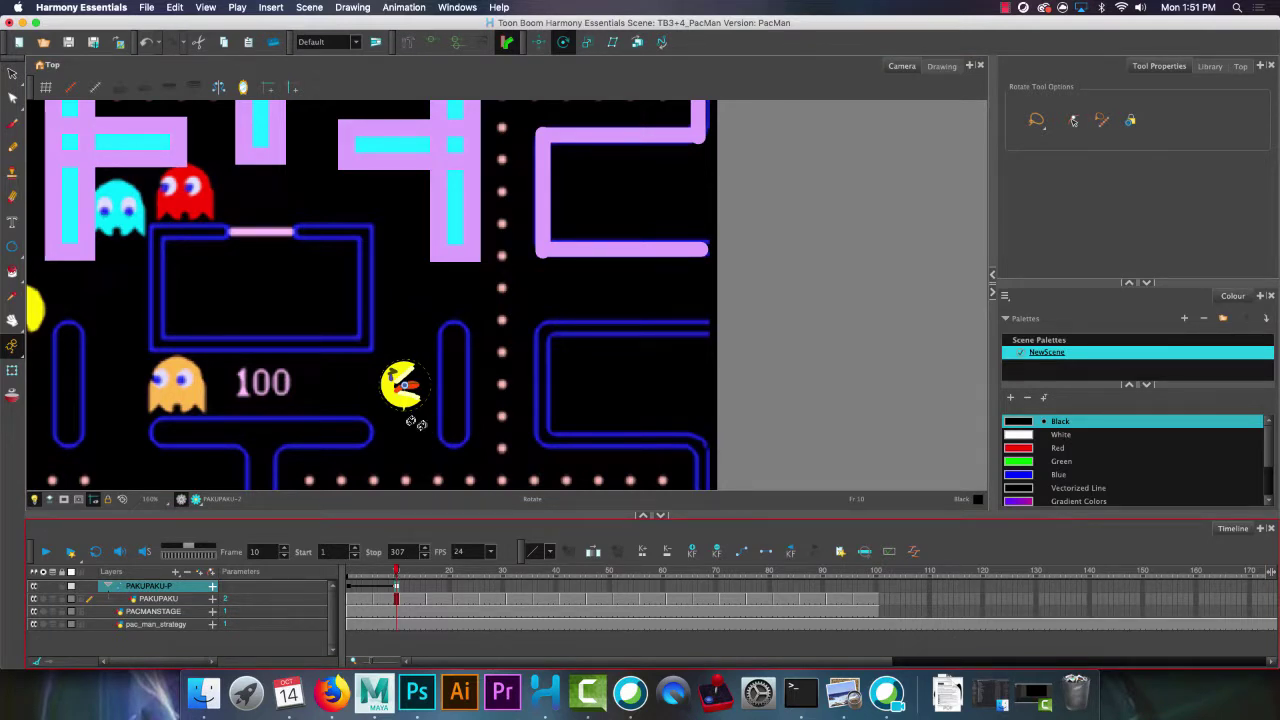
{"action": "left_click", "coordinate": [213, 588]}
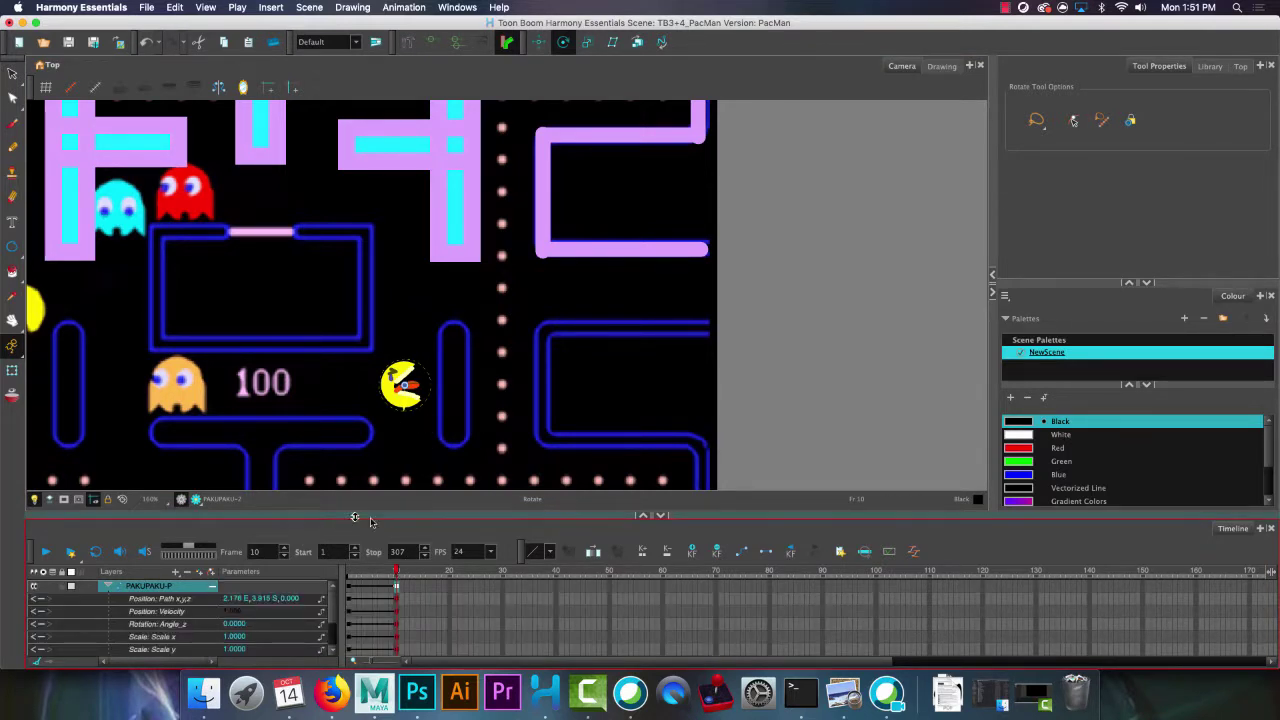
{"action": "key", "text": "super+z"}
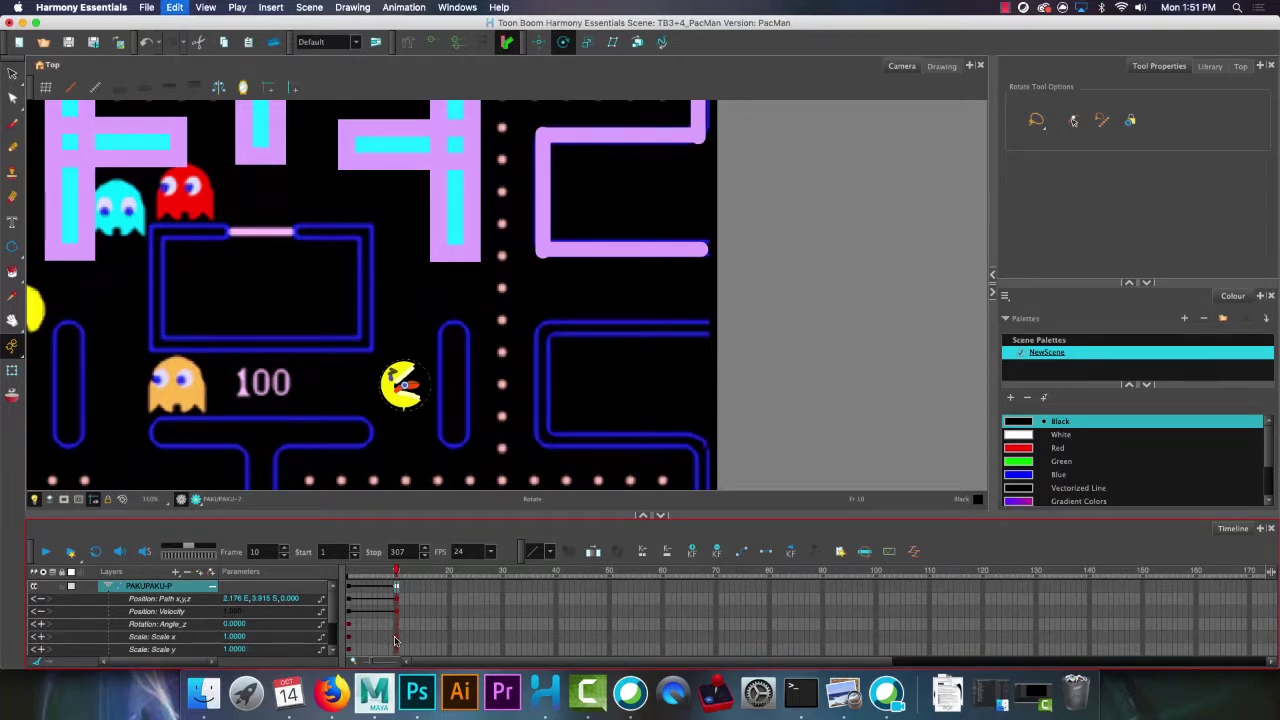
{"action": "scroll", "coordinate": [172, 636], "scroll_direction": "down", "scroll_amount": 2}
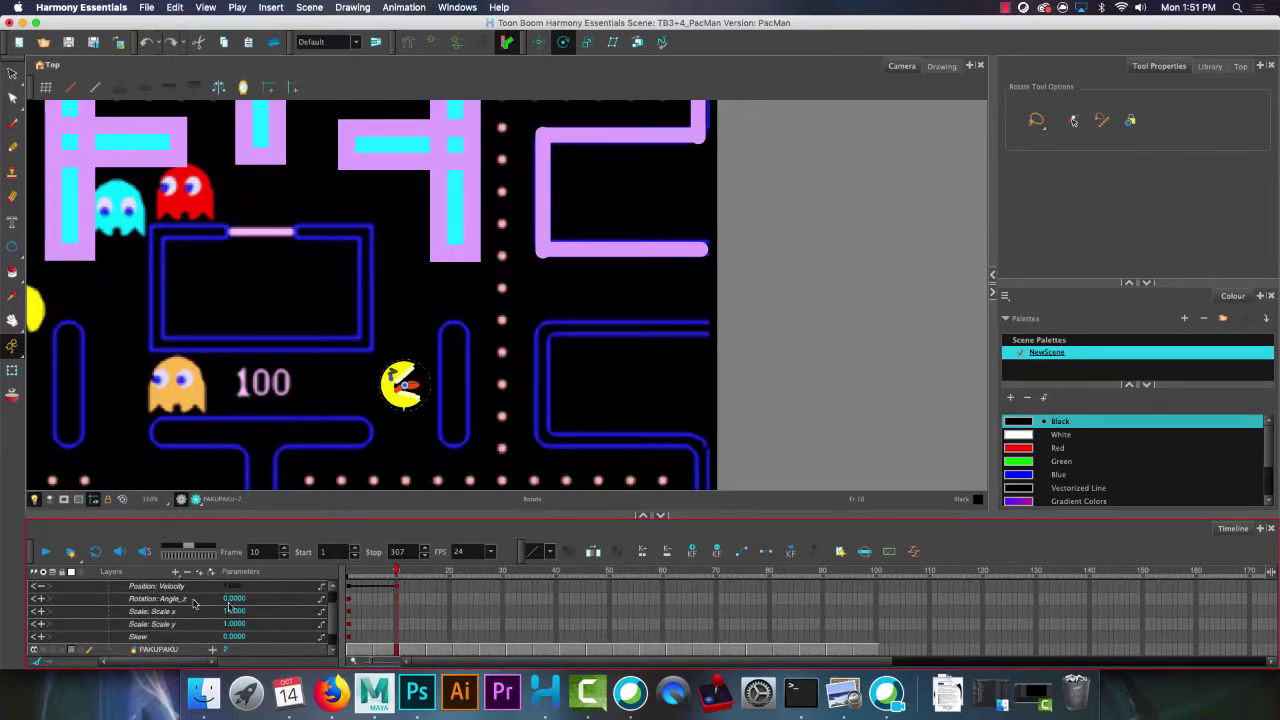
{"action": "left_click", "coordinate": [396, 612]}
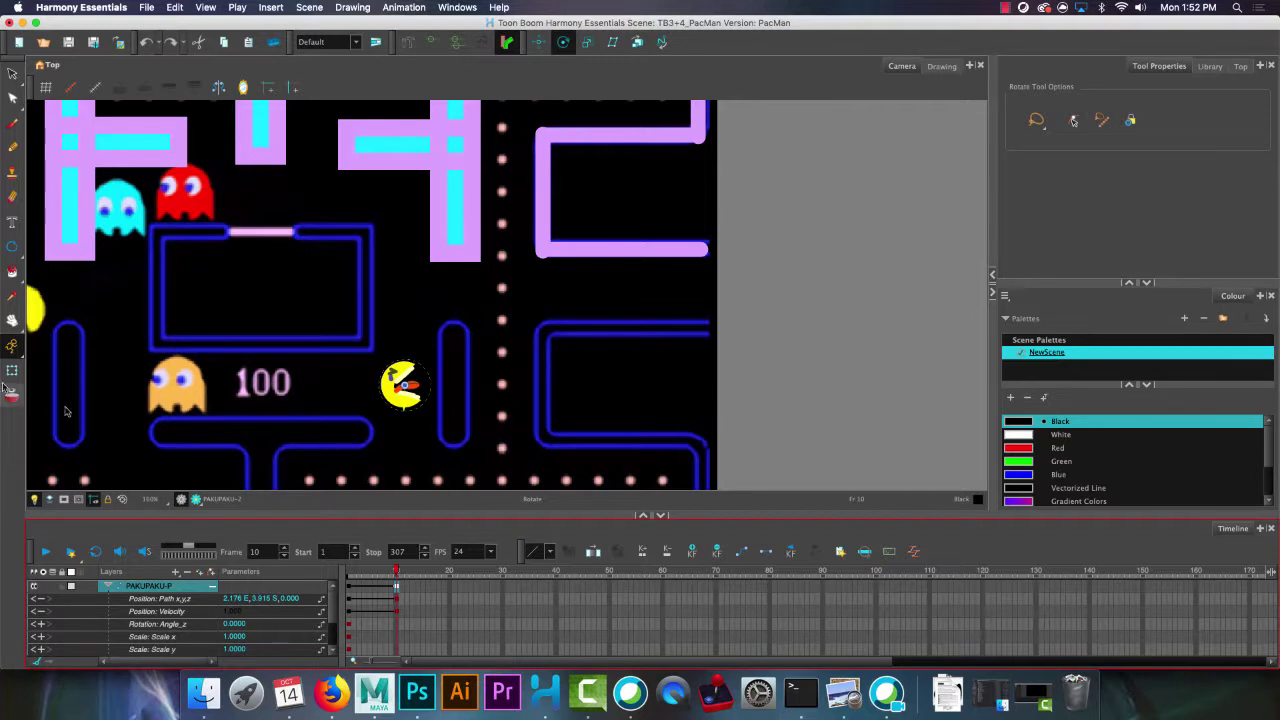
Key the PAKUPAKU-P peg's rotation at frame 10 and rotate Pac-Man to about 89° at frame 11 so it faces up.
{"action": "left_click", "coordinate": [396, 636]}
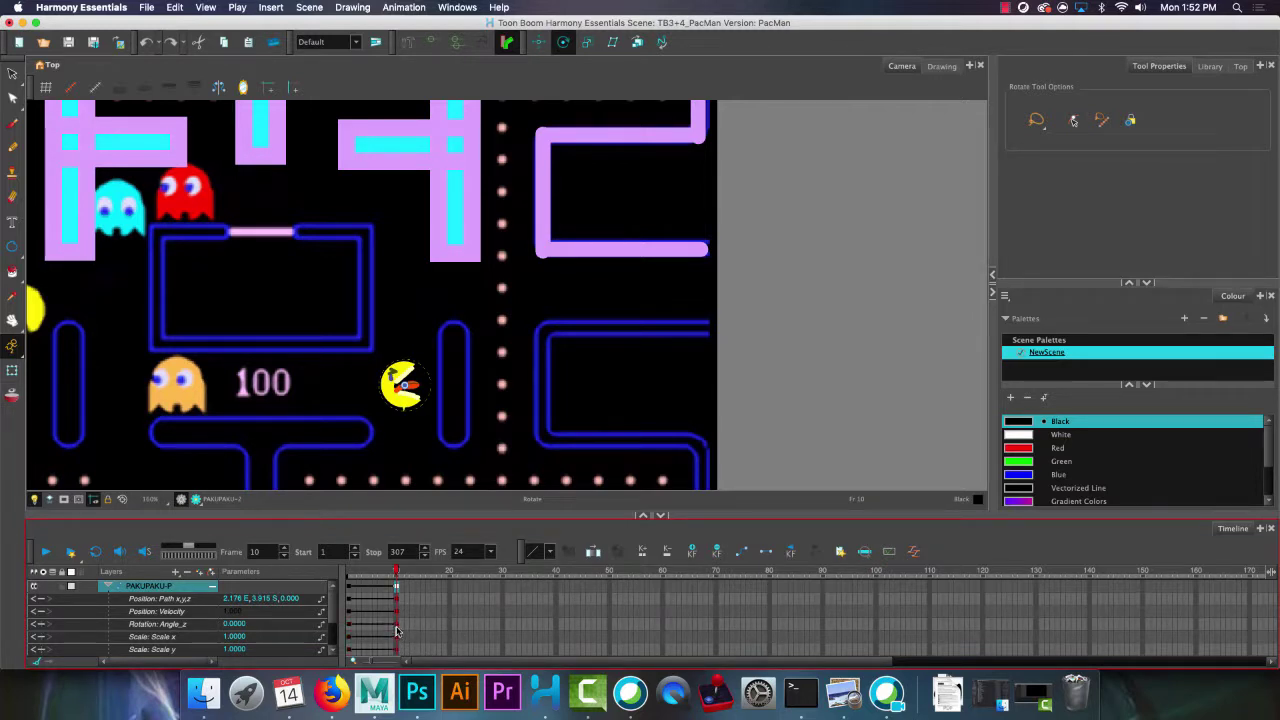
{"action": "left_click", "coordinate": [401, 571]}
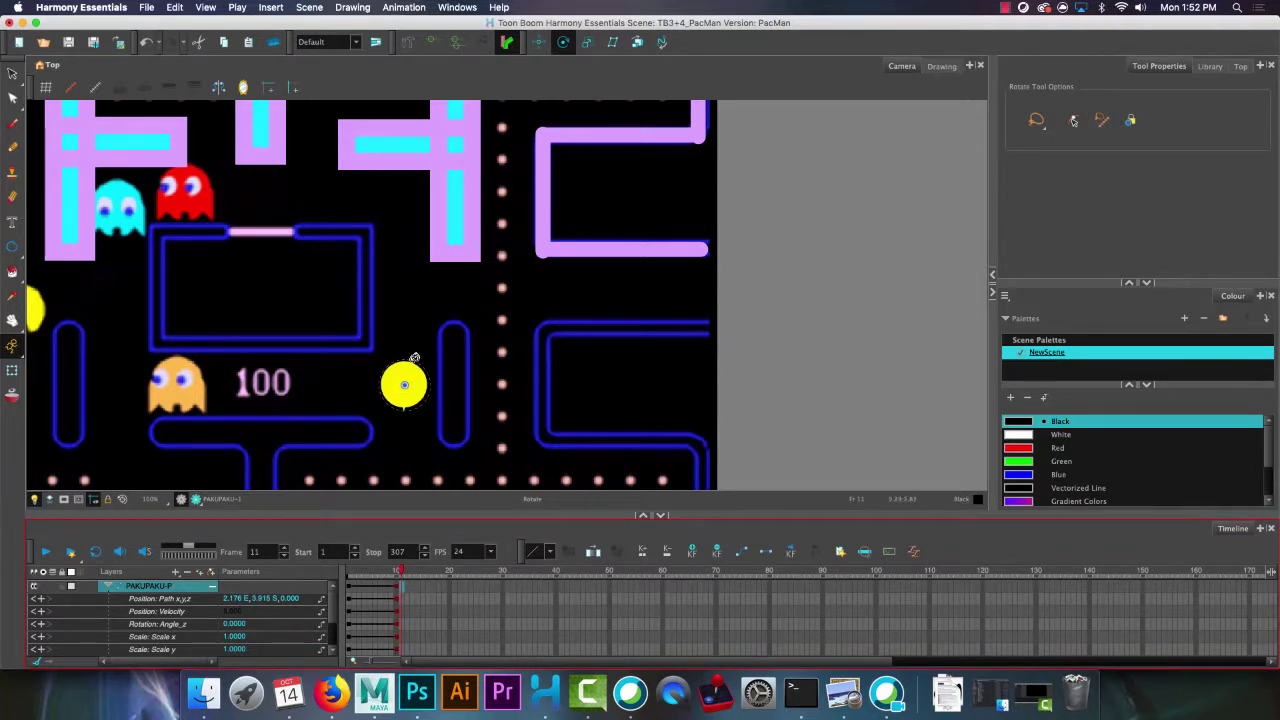
{"action": "left_click_drag", "start_coordinate": [414, 360], "coordinate": [366, 371]}
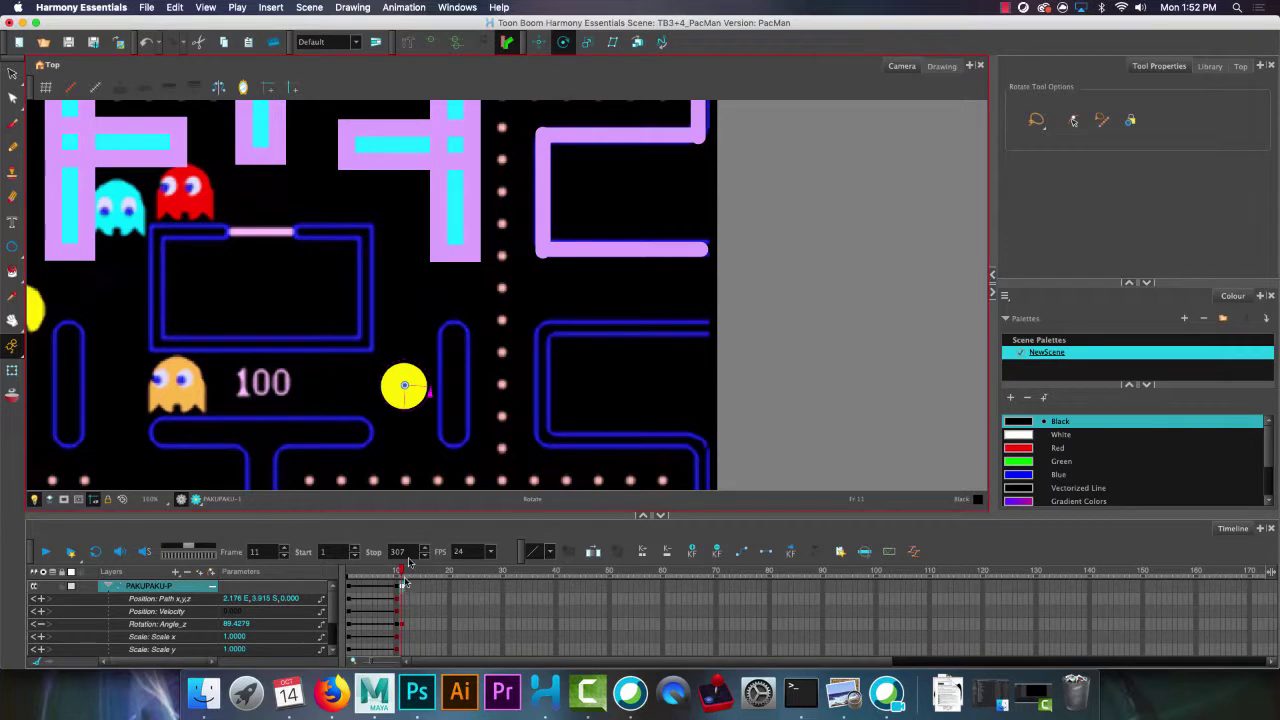
Move the Pac-Man peg straight up at frame 20 with the Translate tool, to just below the pink horizontal bar beside the ghost pen.
{"action": "left_click", "coordinate": [539, 43]}
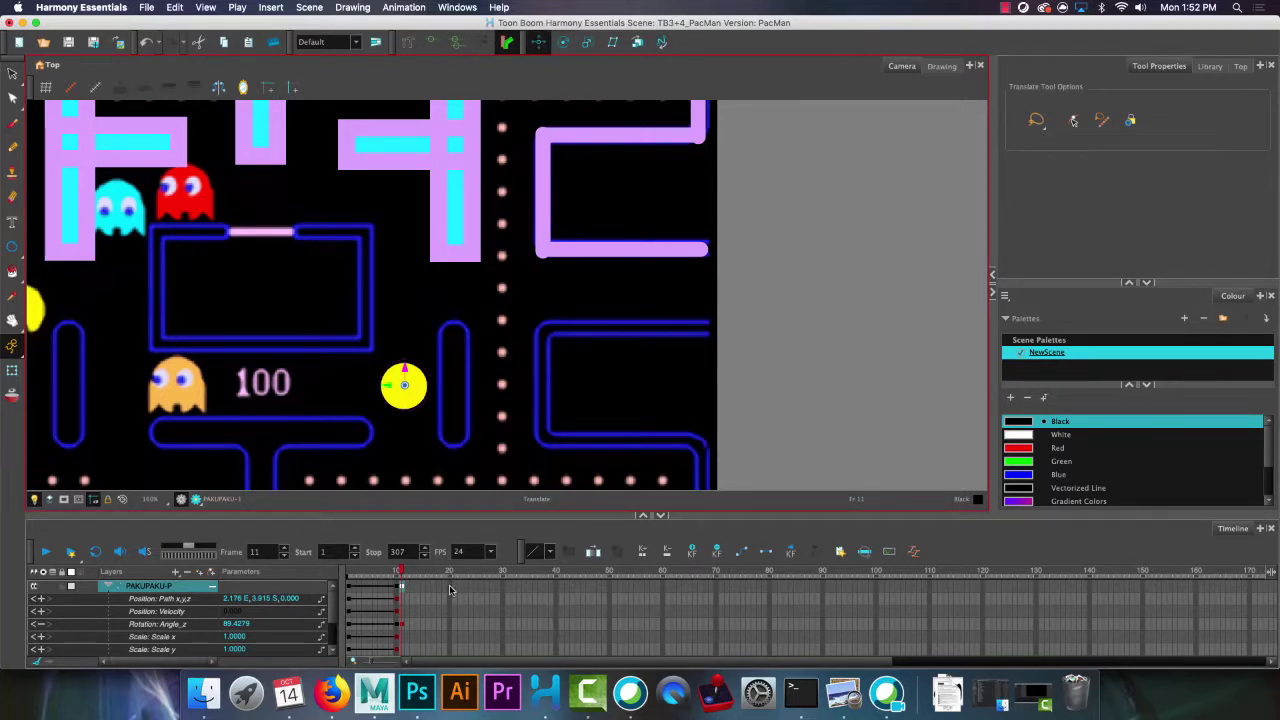
{"action": "left_click", "coordinate": [450, 590]}
{"action": "left_click_drag", "start_coordinate": [409, 365], "coordinate": [406, 153]}
{"action": "key", "text": "ctrl+z"}
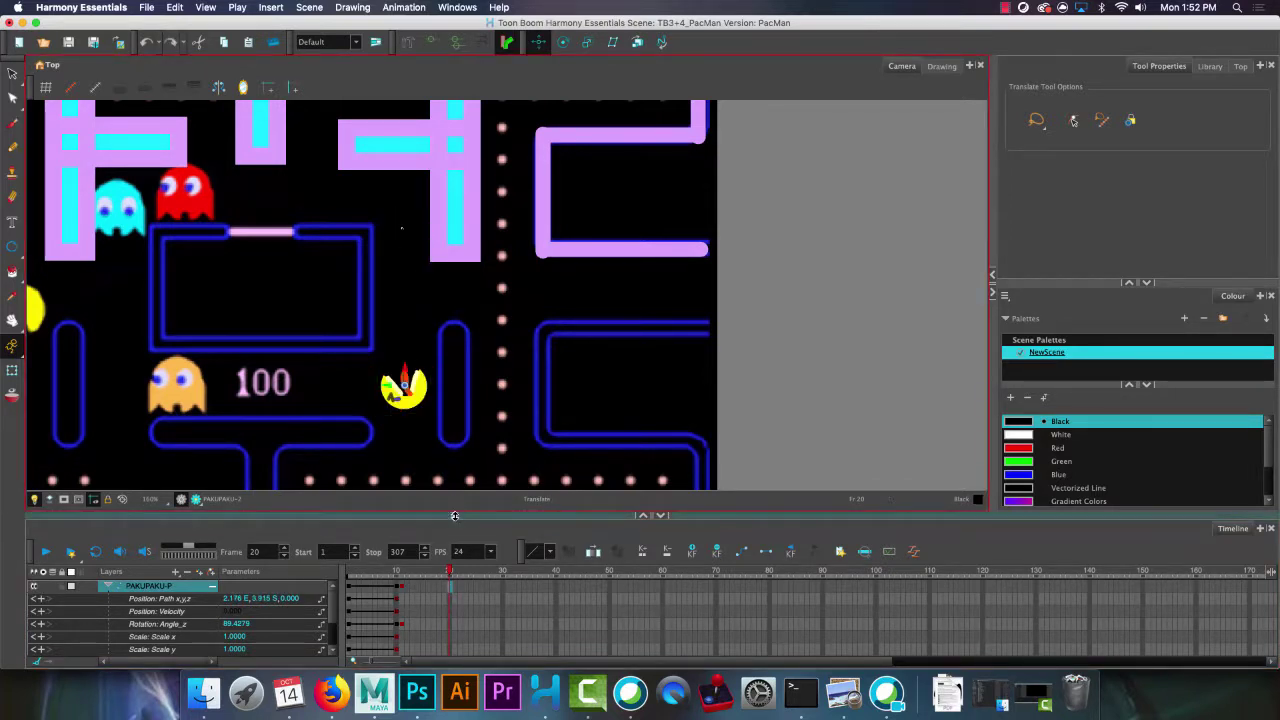
{"action": "left_click_drag", "start_coordinate": [403, 362], "coordinate": [390, 177]}
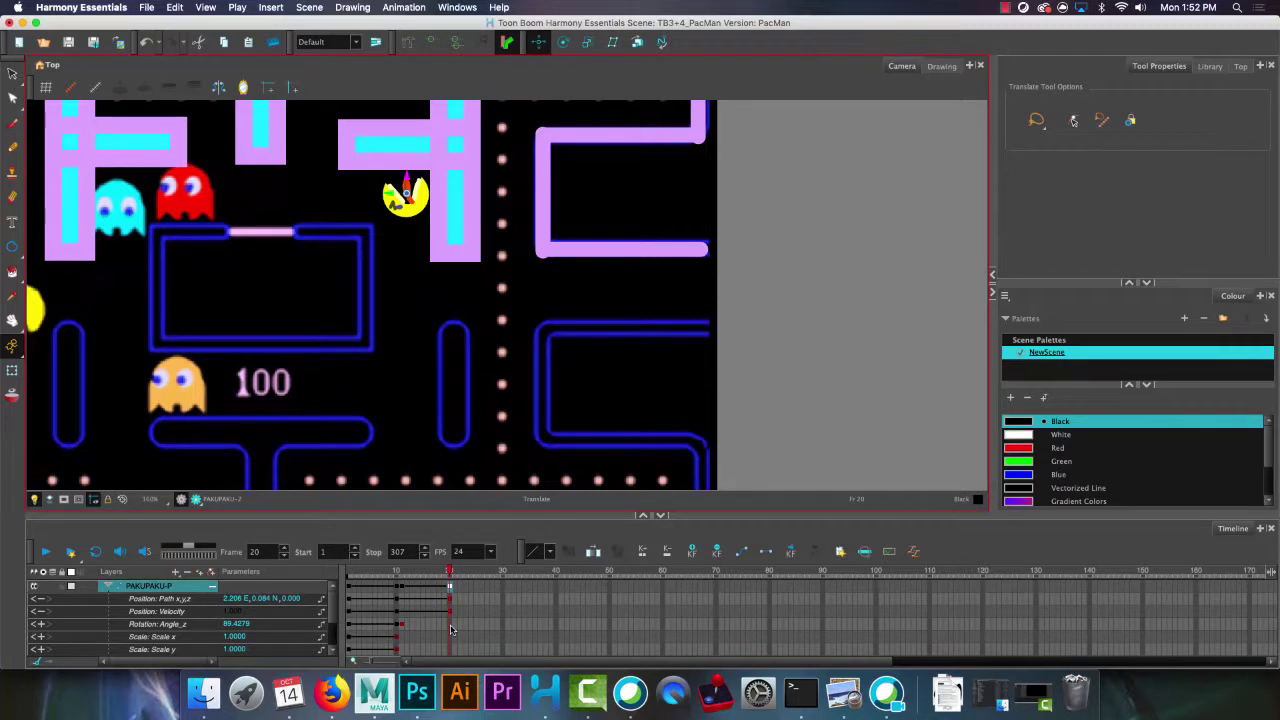
Key the Pac-Man peg's rotation at frame 20 and rotate it to about 182° at frame 21 so Pac-Man faces left.
{"action": "key", "text": "alt+3"}
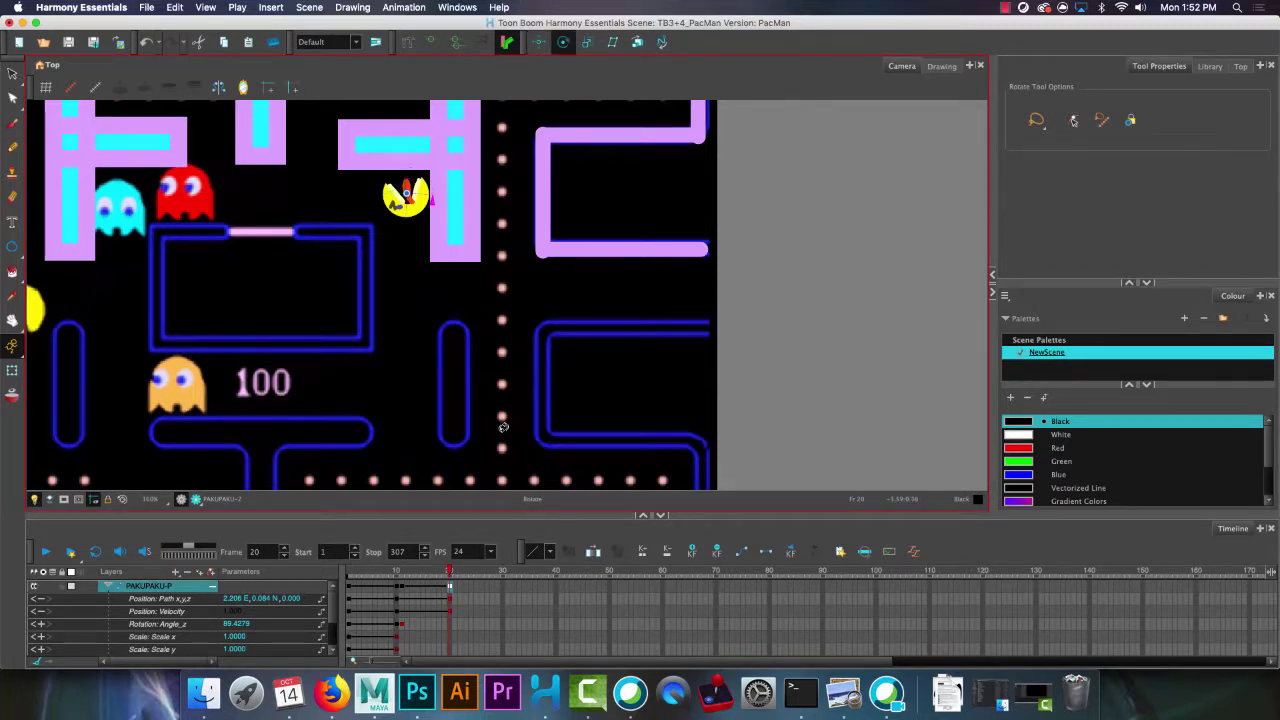
{"action": "left_click", "coordinate": [503, 427]}
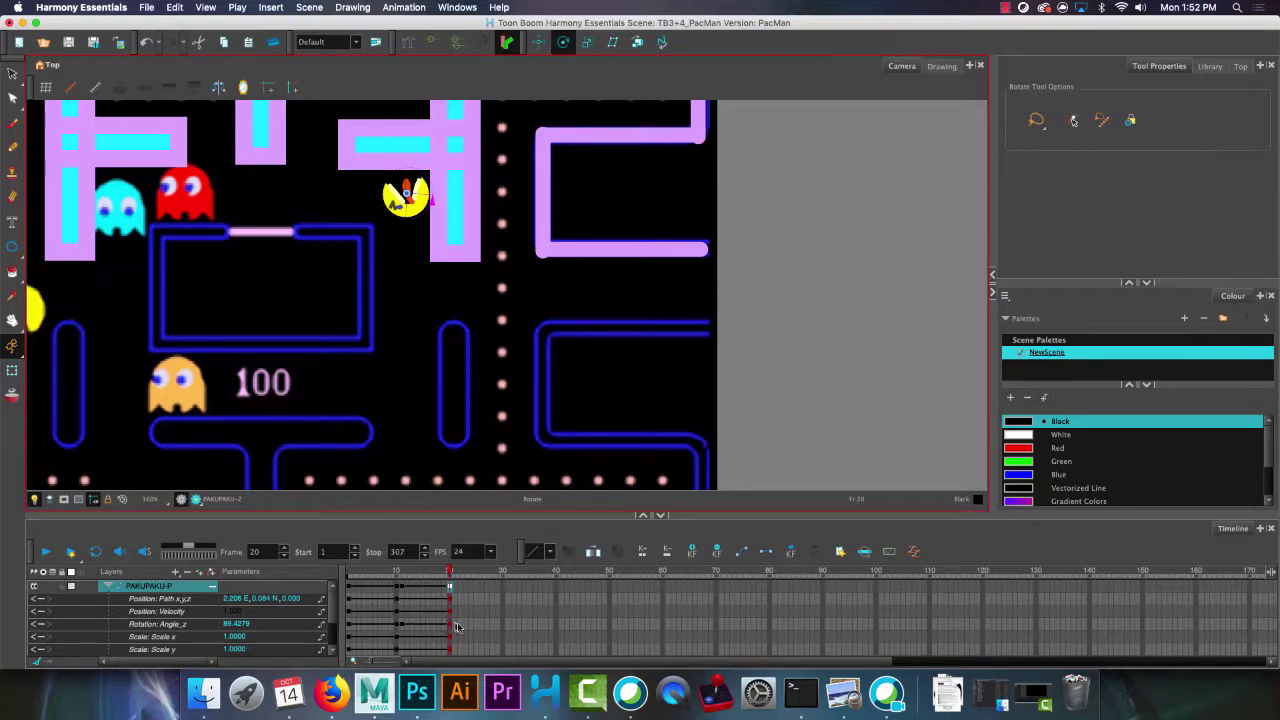
{"action": "left_click", "coordinate": [452, 572]}
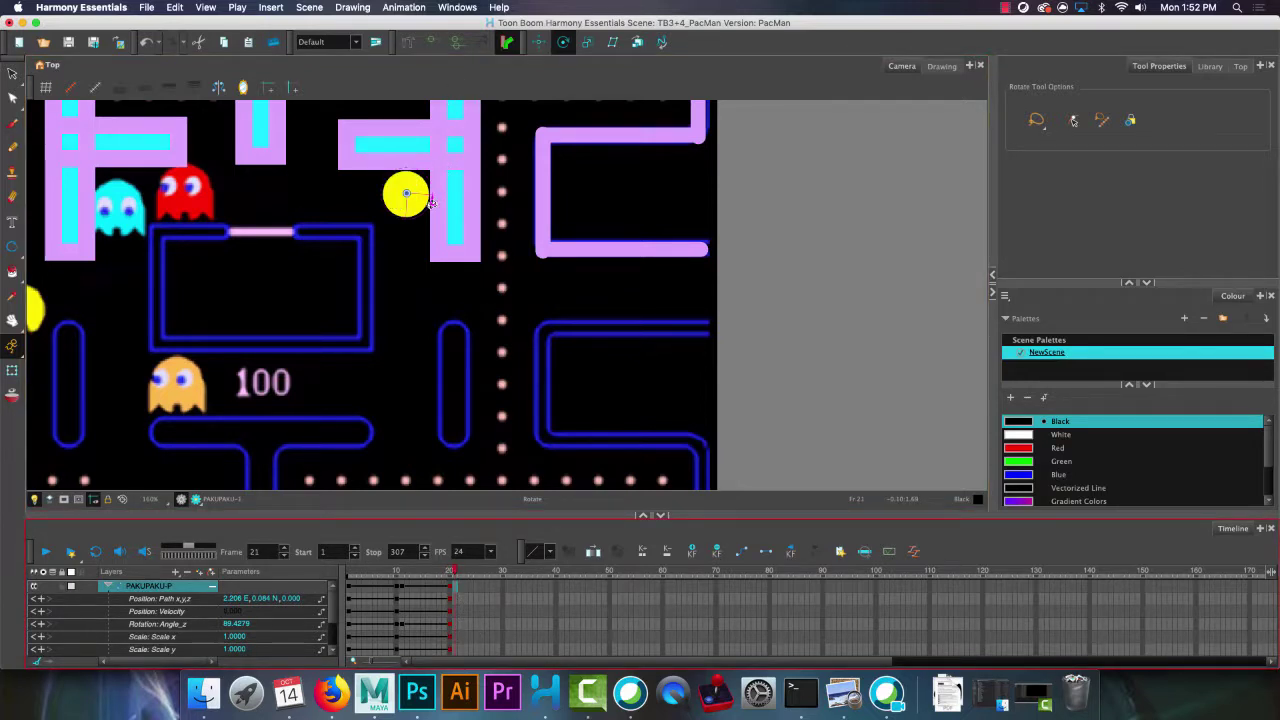
{"action": "left_click", "coordinate": [430, 200]}
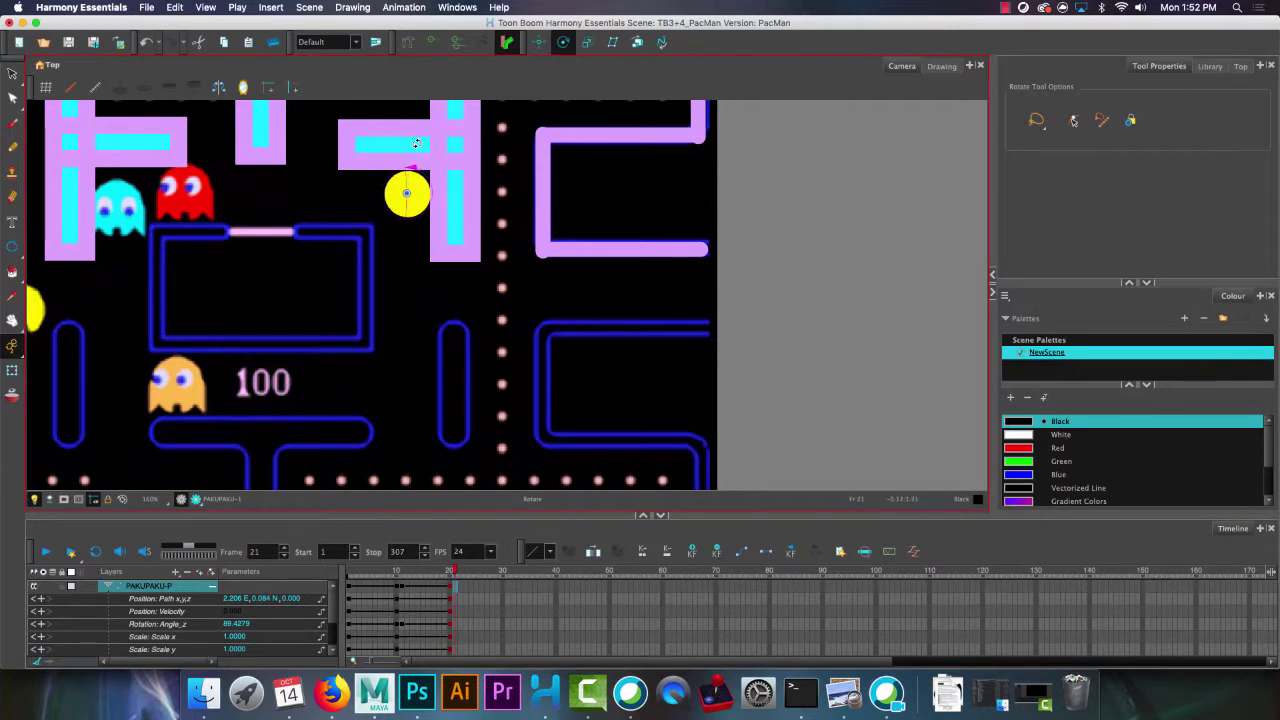
{"action": "left_click_drag", "start_coordinate": [419, 146], "coordinate": [424, 199]}
Move the Pac-Man peg left with the Translate tool to just above the ghost pen's gate at frame 30.
{"action": "left_click", "coordinate": [538, 42]}
{"action": "left_click", "coordinate": [502, 587]}
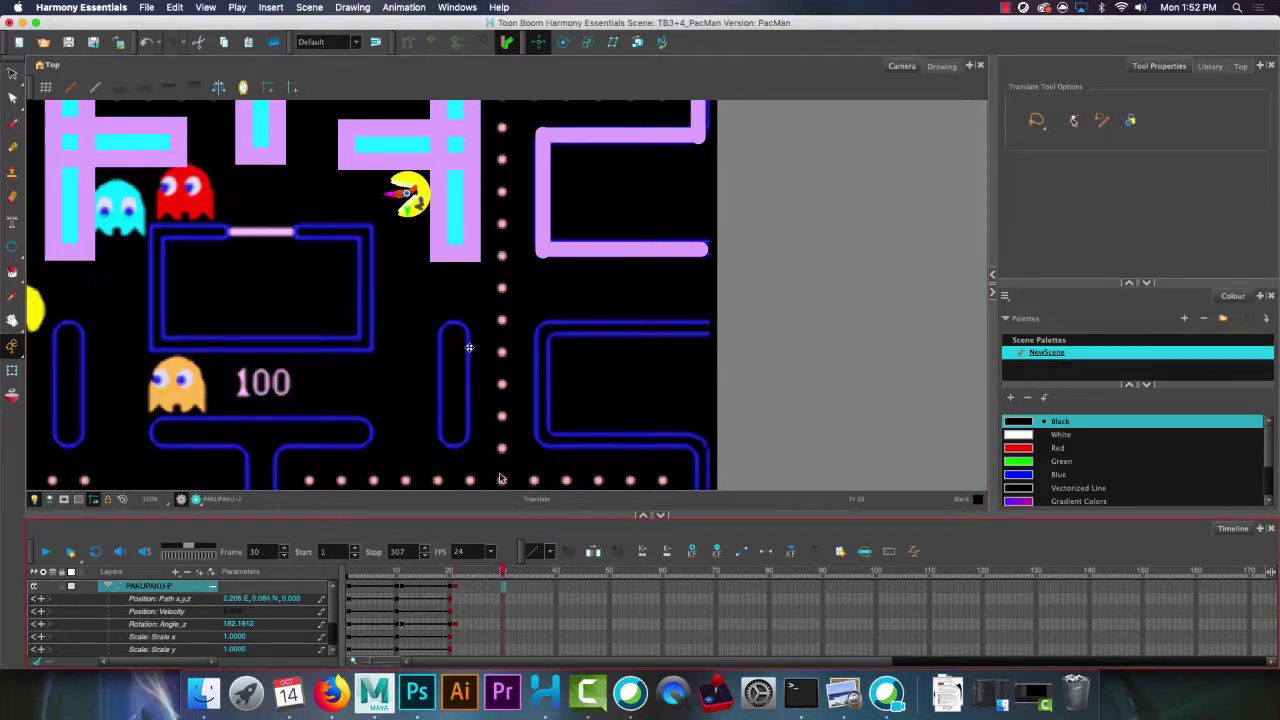
{"action": "left_click_drag", "start_coordinate": [389, 193], "coordinate": [235, 189]}
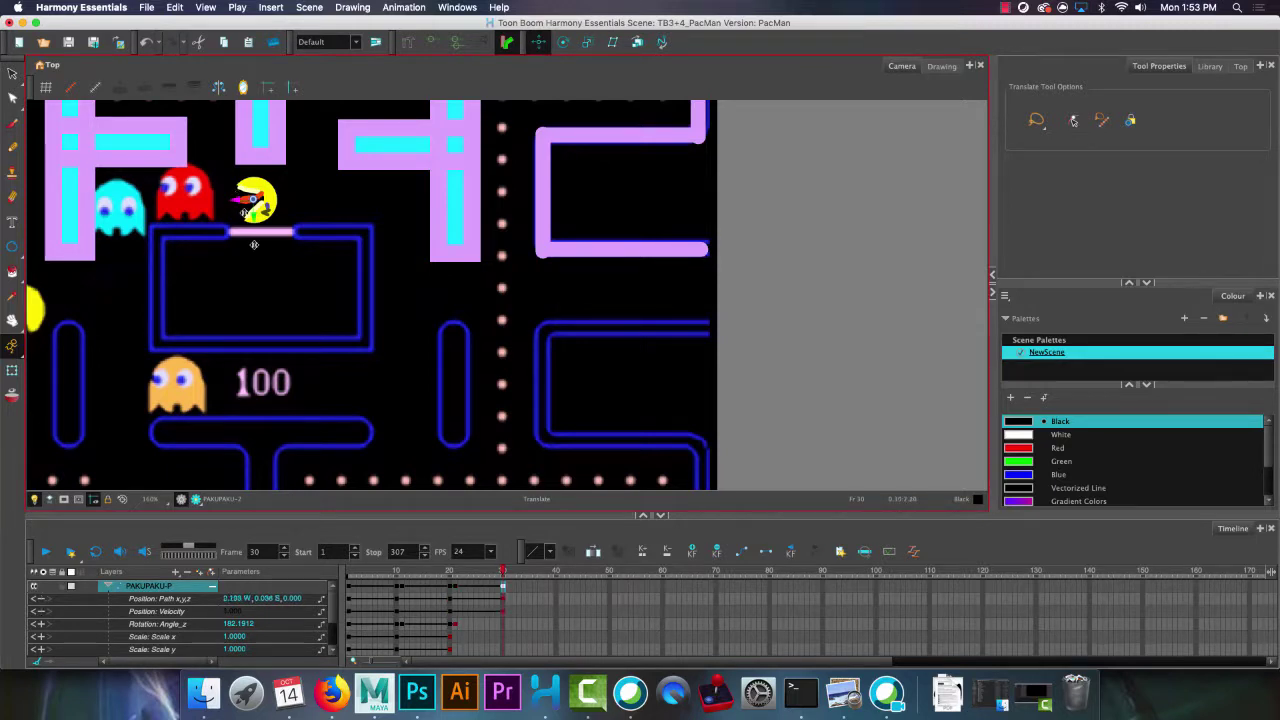
{"action": "left_click", "coordinate": [242, 624]}
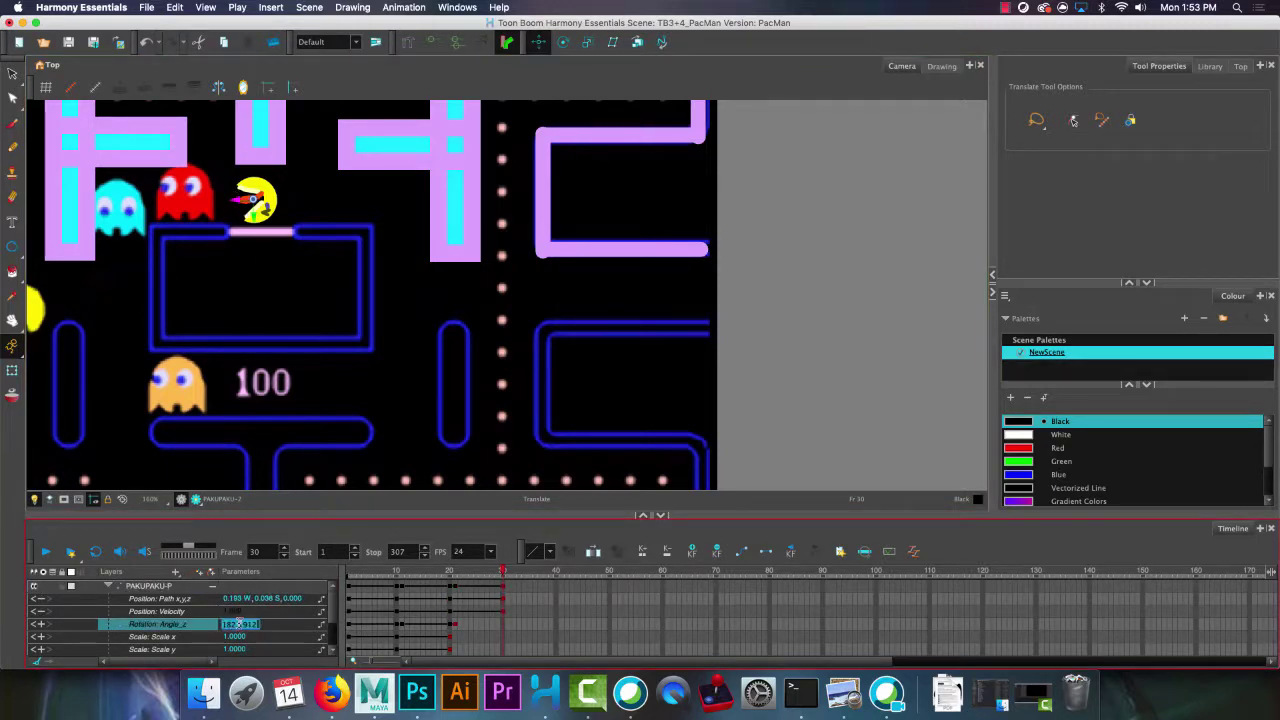
{"action": "type", "text": "180"}
{"action": "key", "text": "Return"}
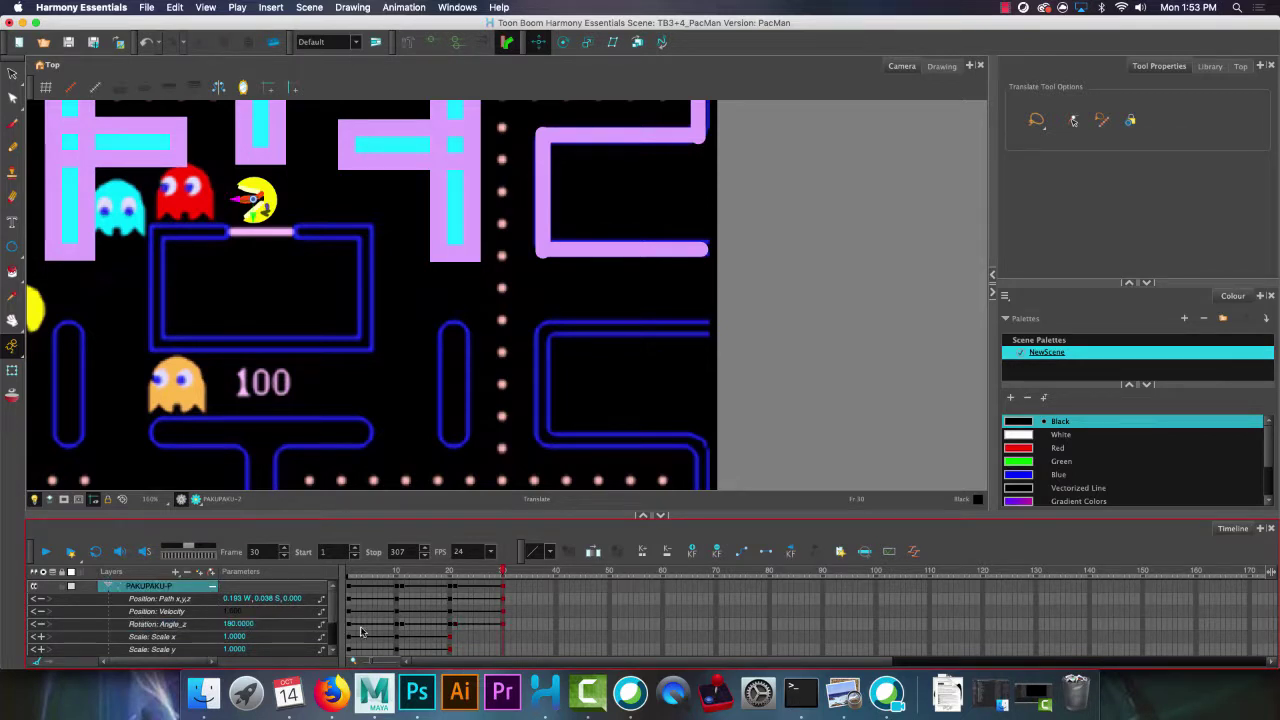
{"action": "key", "text": "super+z"}
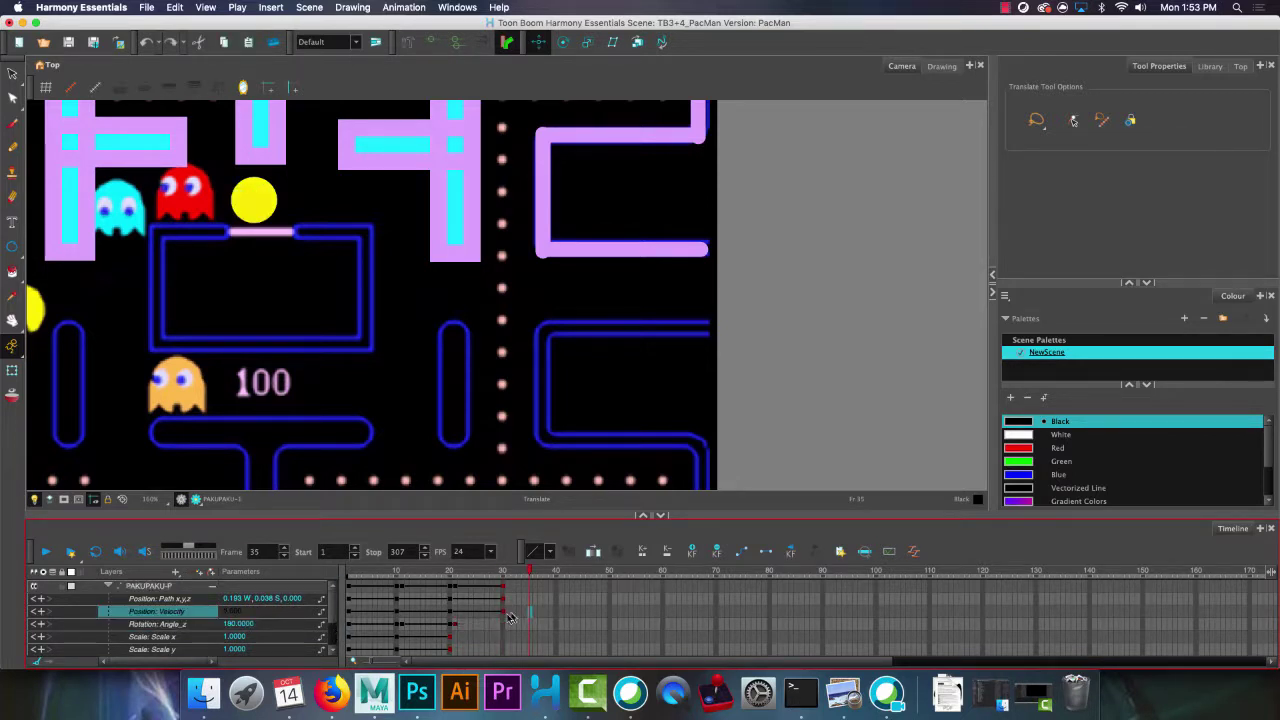
Set the PAKUPAKU-P peg's Rotation: Angle_z to 180 at the frame 21 keyframe.
{"action": "left_click", "coordinate": [453, 627]}
{"action": "double_click", "coordinate": [228, 623]}
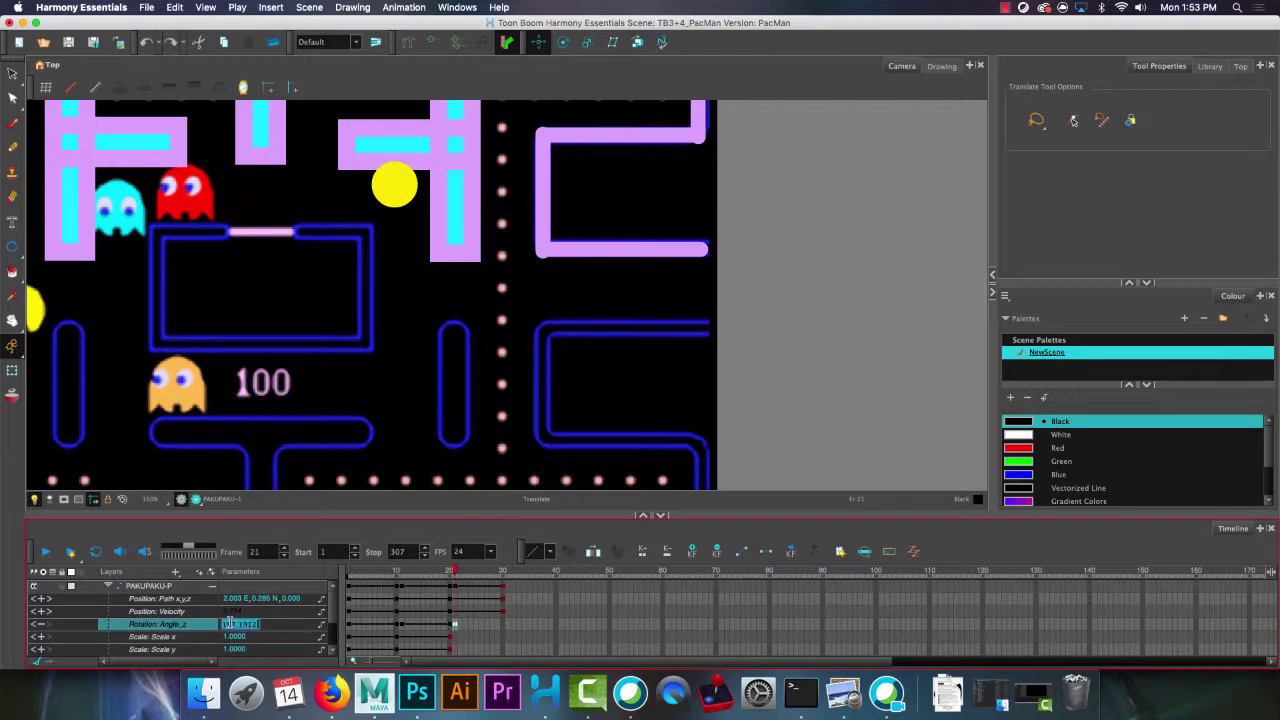
{"action": "type", "text": "180"}
{"action": "key", "text": "Return"}
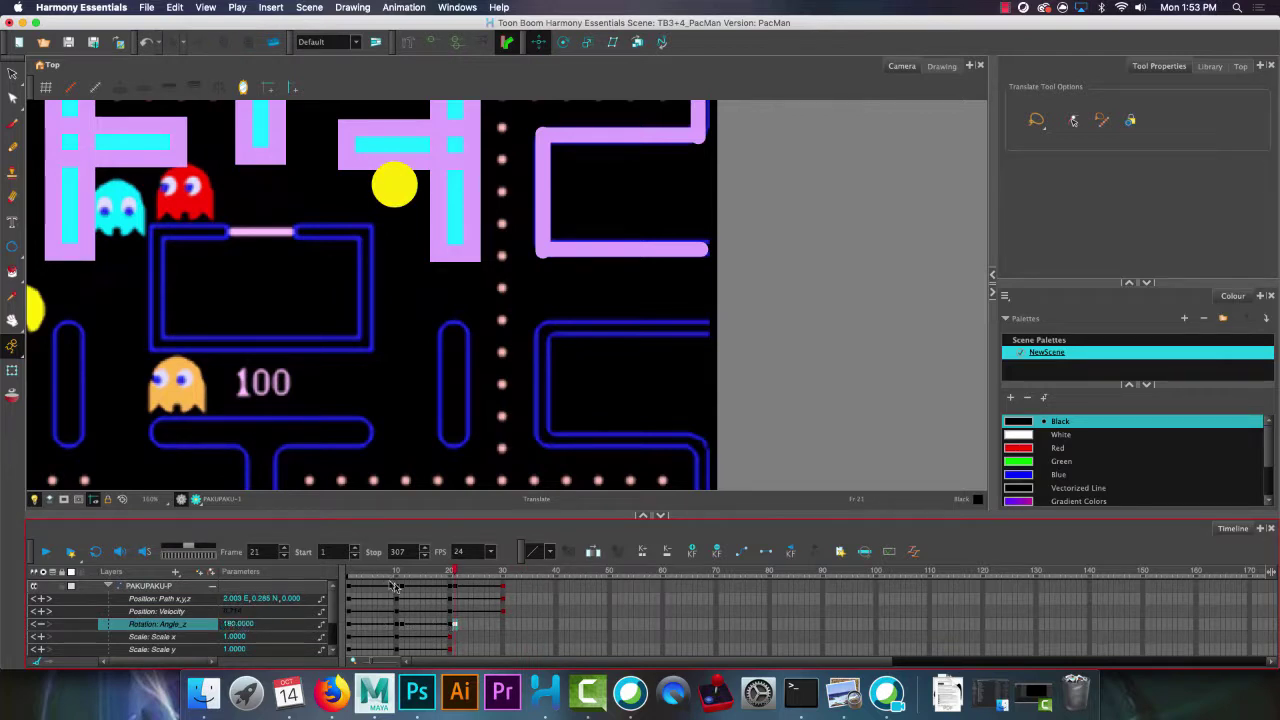
Scrub from frame 20 to frame 35 to review Pac-Man's turn and leftward move, and view the rest of the maze route.
{"action": "mouse_move", "coordinate": [452, 569]}
{"action": "left_mouse_down"}
{"action": "mouse_move", "coordinate": [522, 590]}
{"action": "mouse_move", "coordinate": [312, 567]}
{"action": "mouse_move", "coordinate": [524, 586]}
{"action": "mouse_move", "coordinate": [449, 578]}
{"action": "left_mouse_up"}
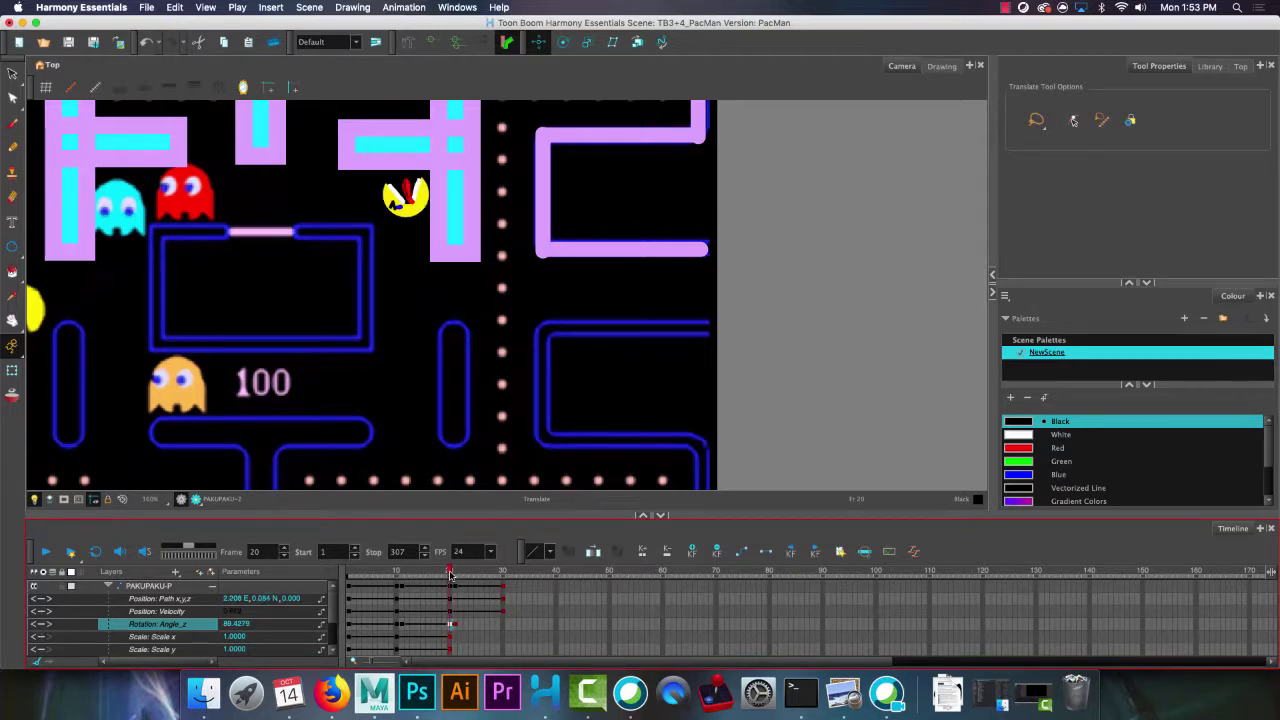
{"action": "left_click_drag", "start_coordinate": [449, 575], "coordinate": [519, 588]}
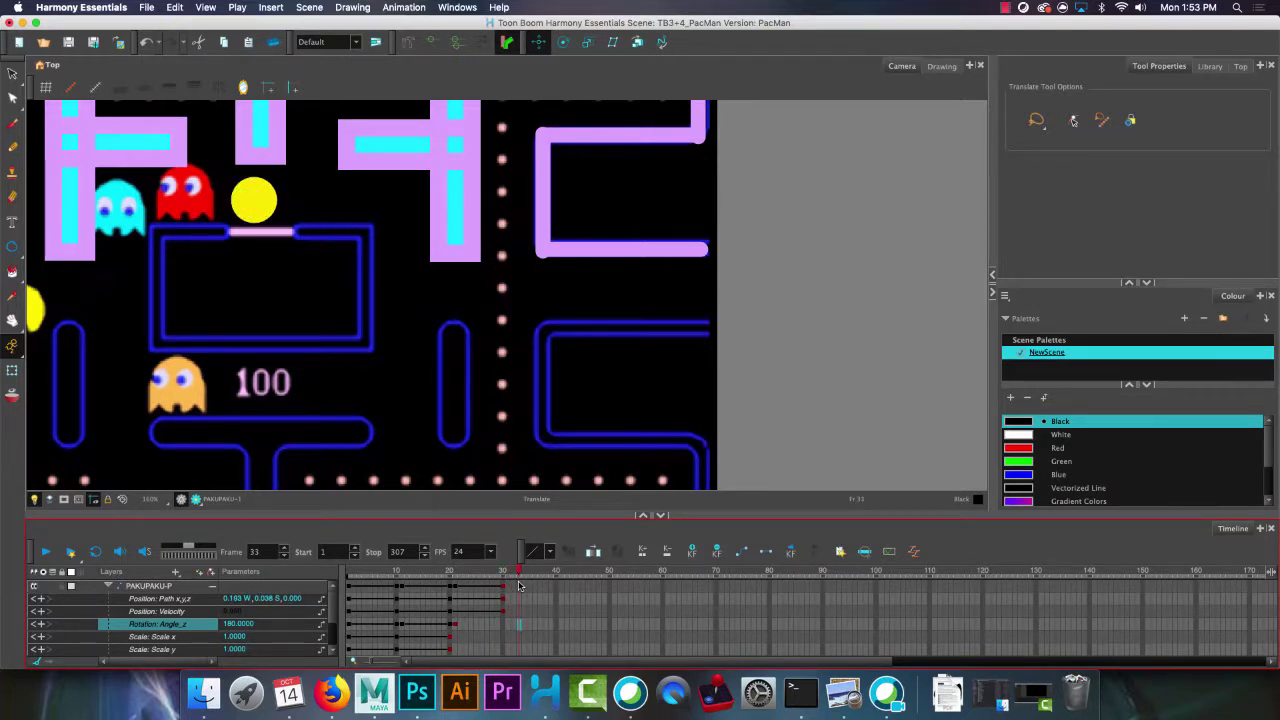
{"action": "mouse_move", "coordinate": [518, 581]}
{"action": "left_mouse_down"}
{"action": "mouse_move", "coordinate": [400, 590]}
{"action": "mouse_move", "coordinate": [515, 598]}
{"action": "mouse_move", "coordinate": [460, 582]}
{"action": "mouse_move", "coordinate": [340, 581]}
{"action": "mouse_move", "coordinate": [530, 587]}
{"action": "left_mouse_up"}
{"action": "scroll", "coordinate": [470, 325], "scroll_direction": "down", "scroll_amount": 4}
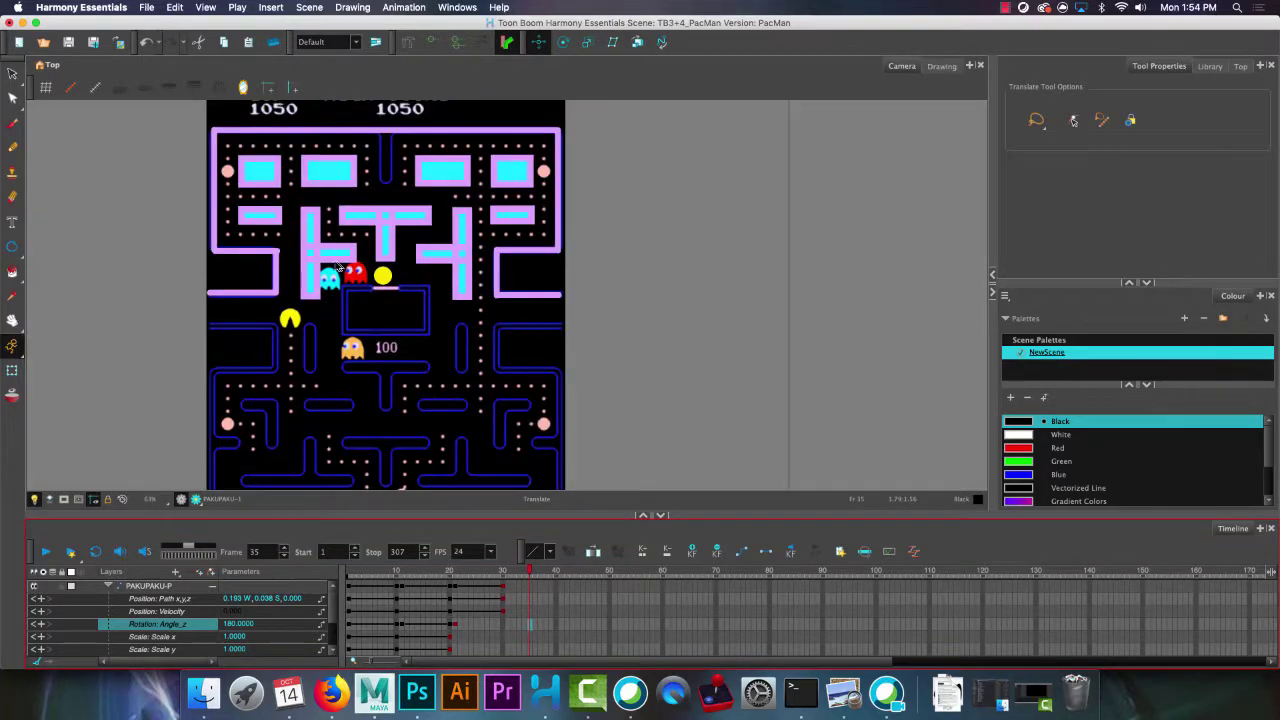
{"action": "left_click_drag", "start_coordinate": [104, 228], "coordinate": [217, 225]}
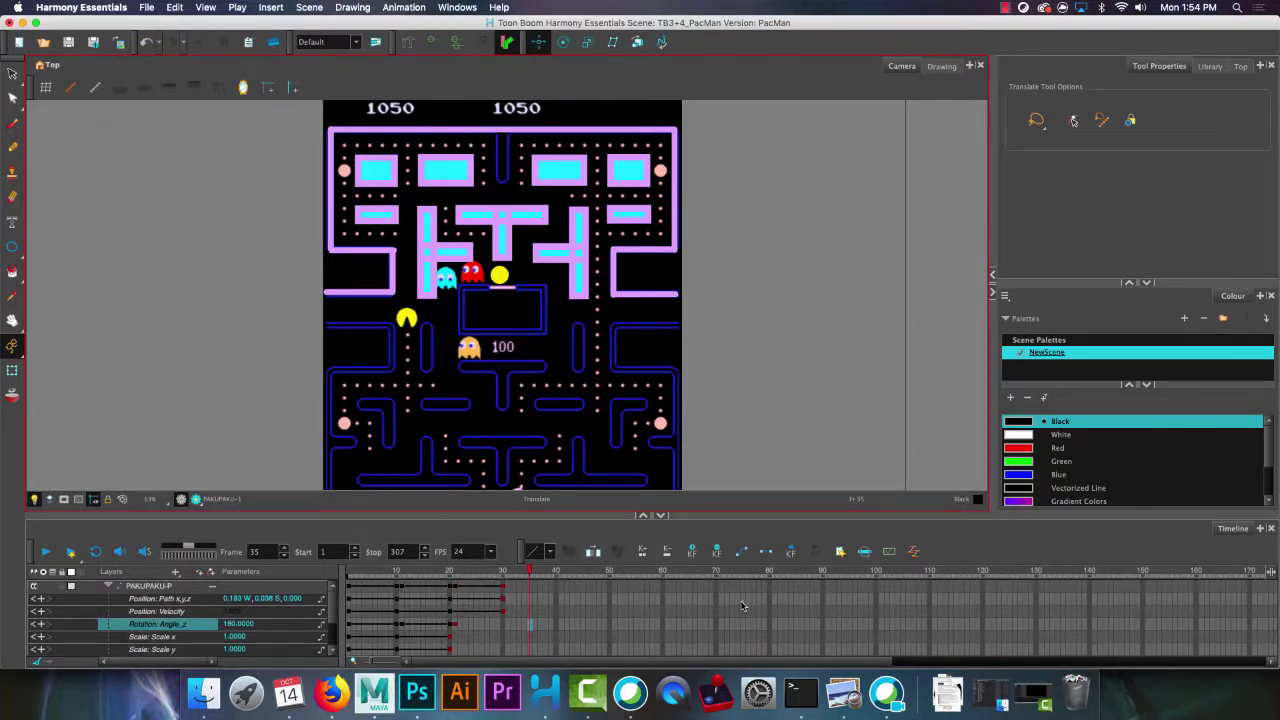
Clear the pac_man_strategy layer's exposure from frame 240 to frame 307.
{"action": "scroll", "coordinate": [850, 621], "scroll_direction": "down", "scroll_amount": 3}
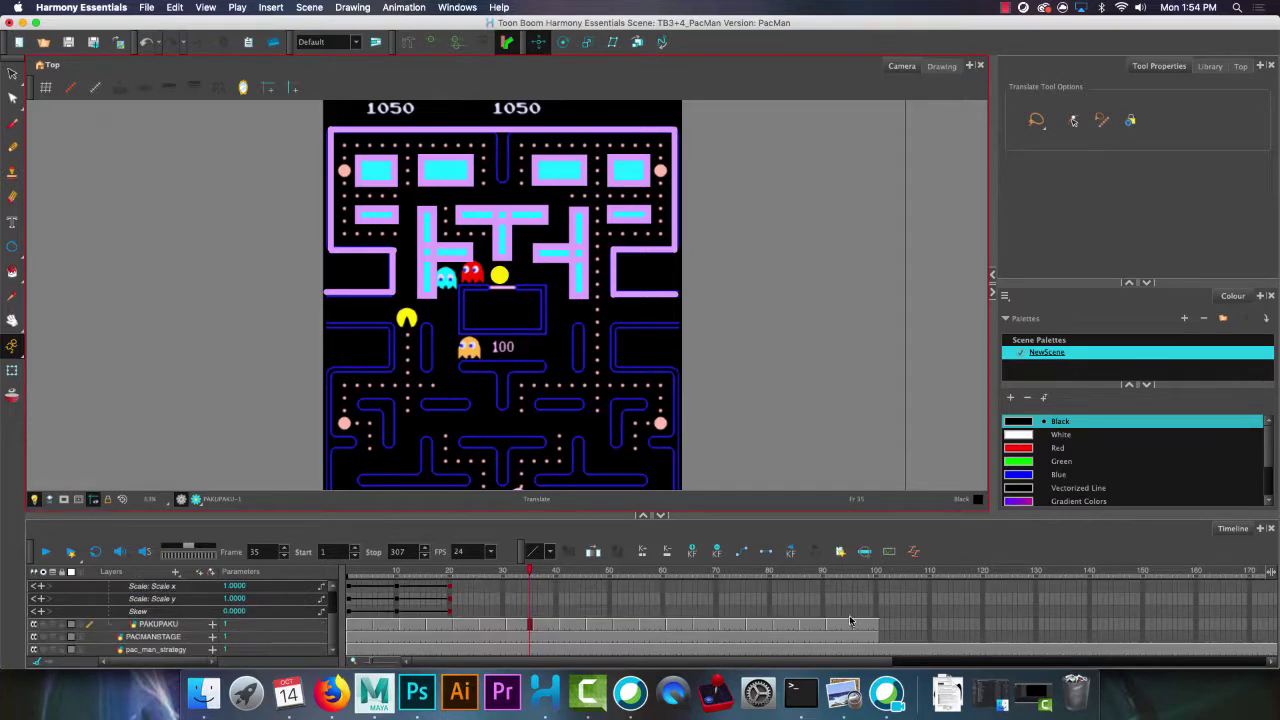
{"action": "left_click_drag", "start_coordinate": [756, 657], "coordinate": [435, 662]}
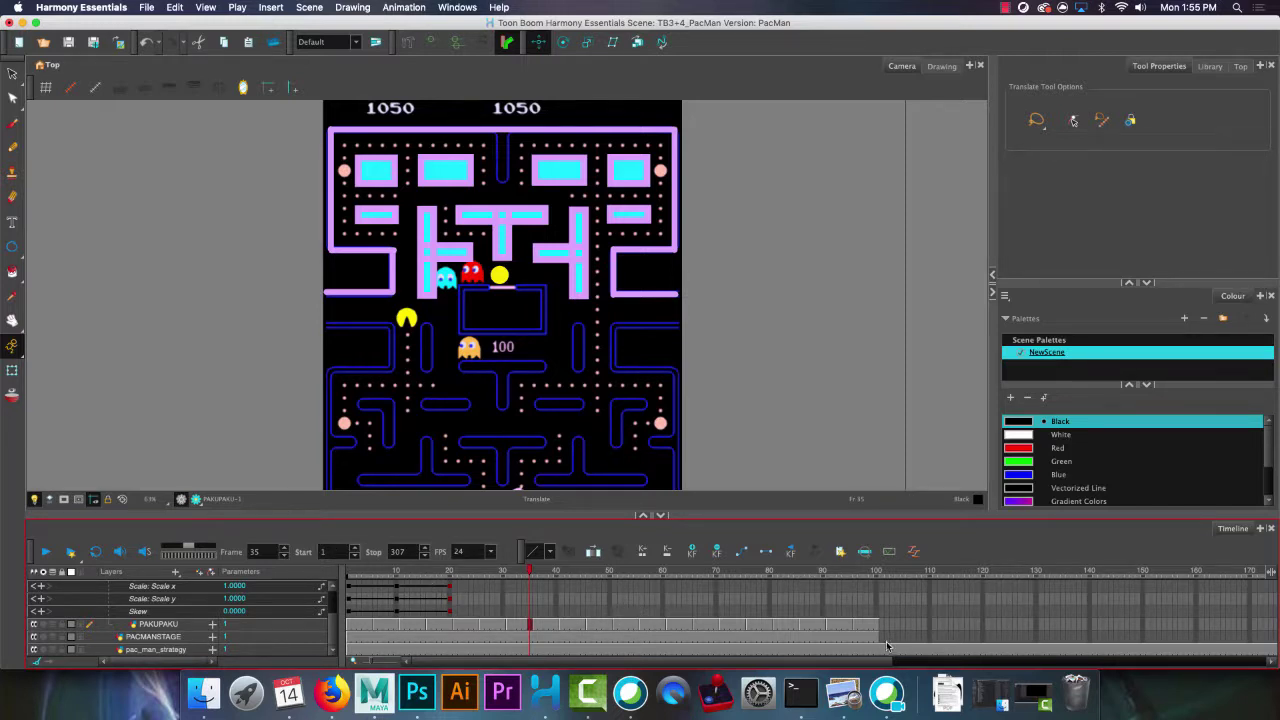
{"action": "left_click_drag", "start_coordinate": [878, 662], "coordinate": [1266, 660]}
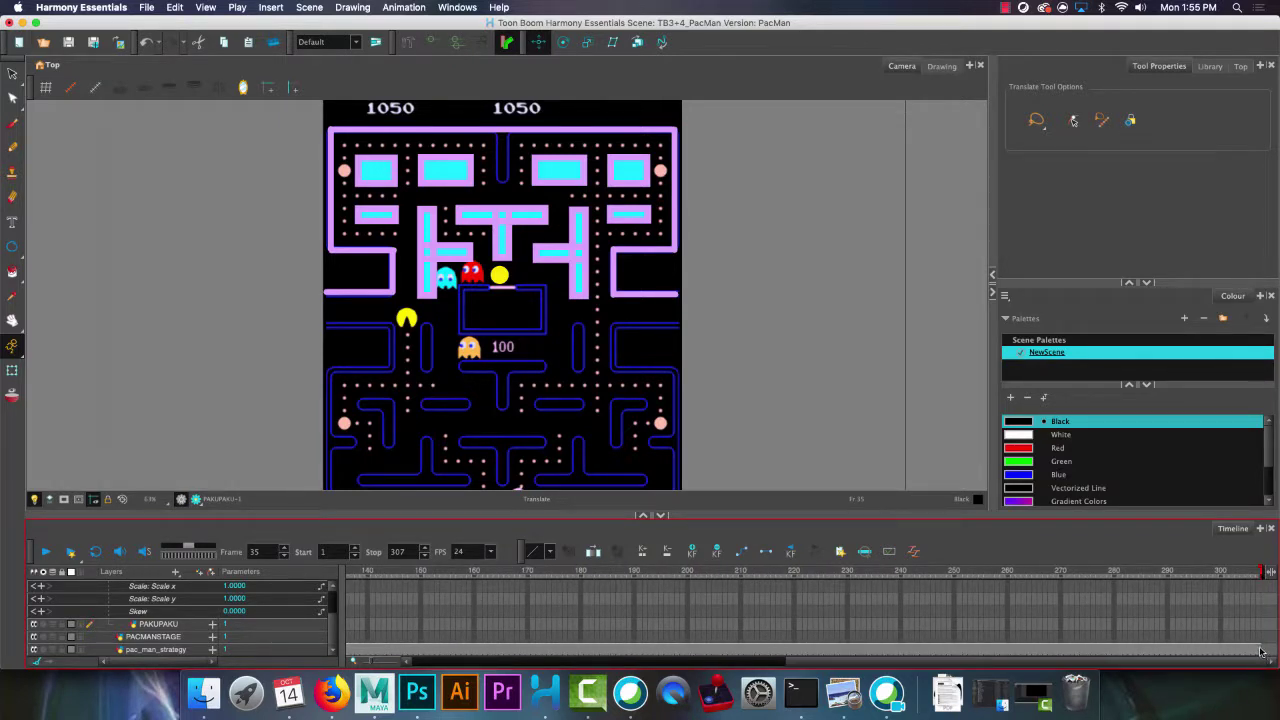
{"action": "left_click", "coordinate": [1259, 650]}
{"action": "left_click", "coordinate": [902, 650], "text": "shift"}
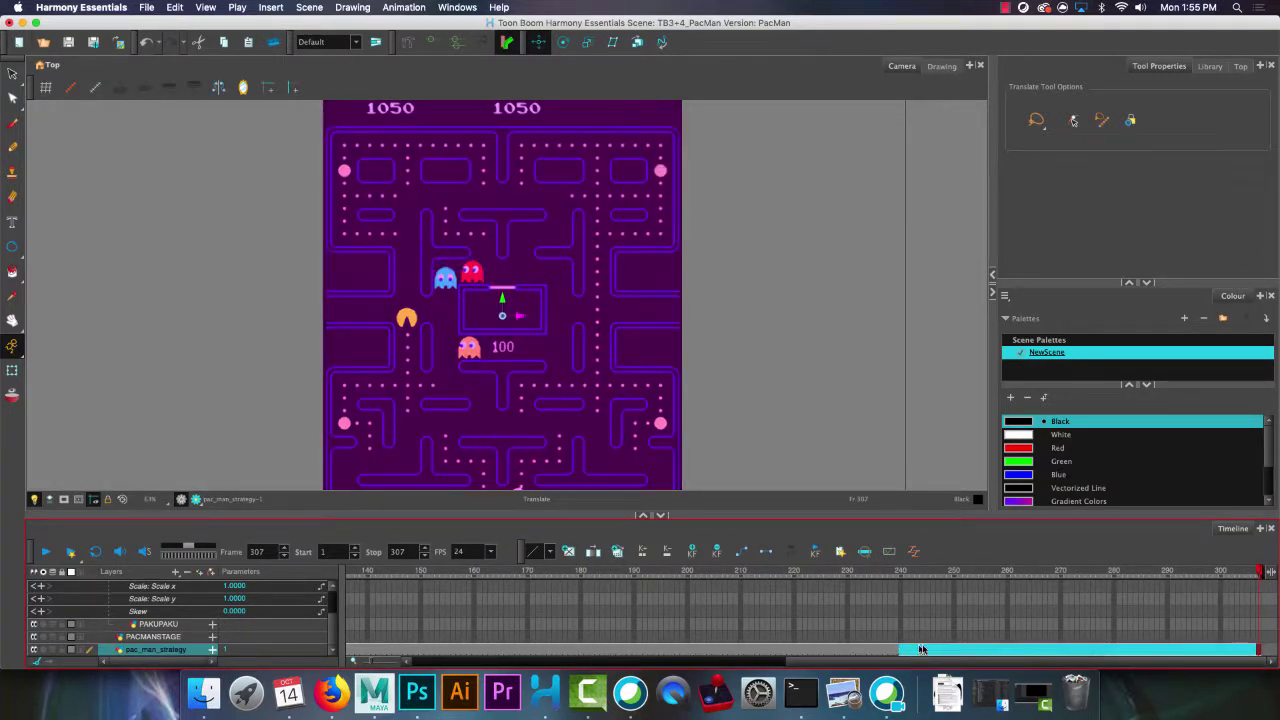
{"action": "key", "text": "Delete"}
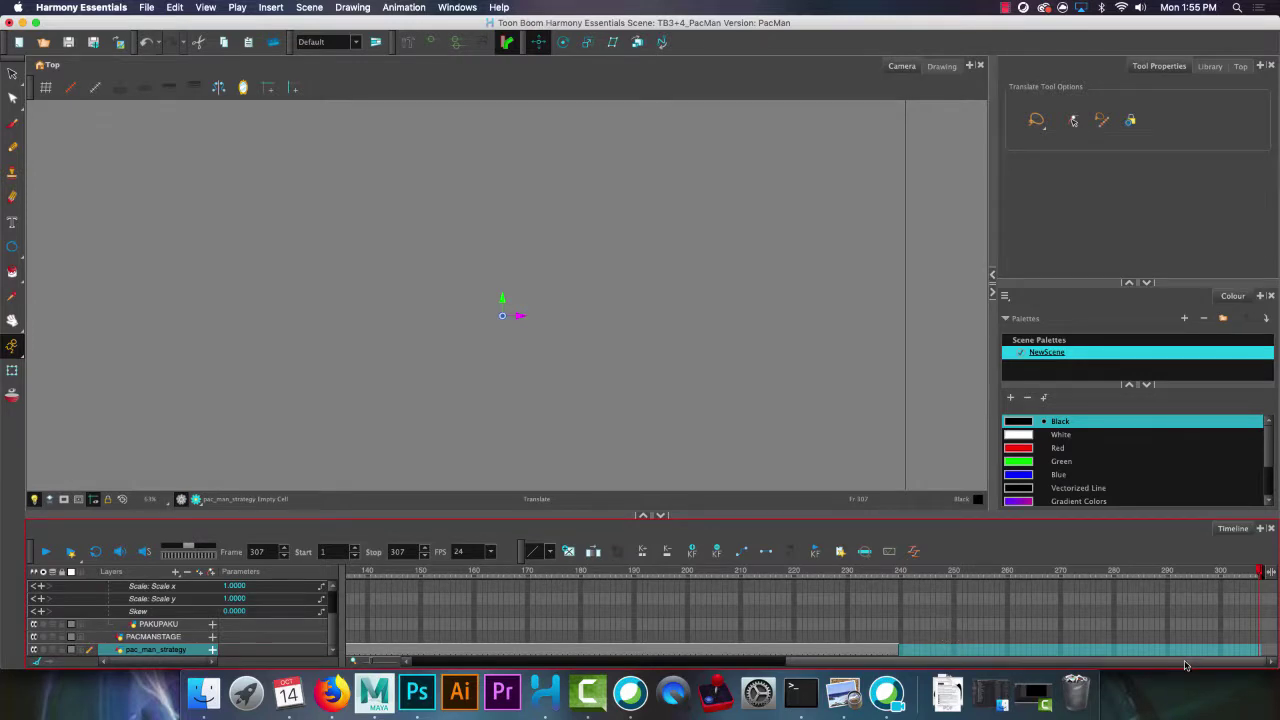
Restore the cleared cells and delete the pac_man_strategy layer's exposure from frame 241 to frame 307 instead.
{"action": "left_click_drag", "start_coordinate": [1139, 662], "coordinate": [760, 668]}
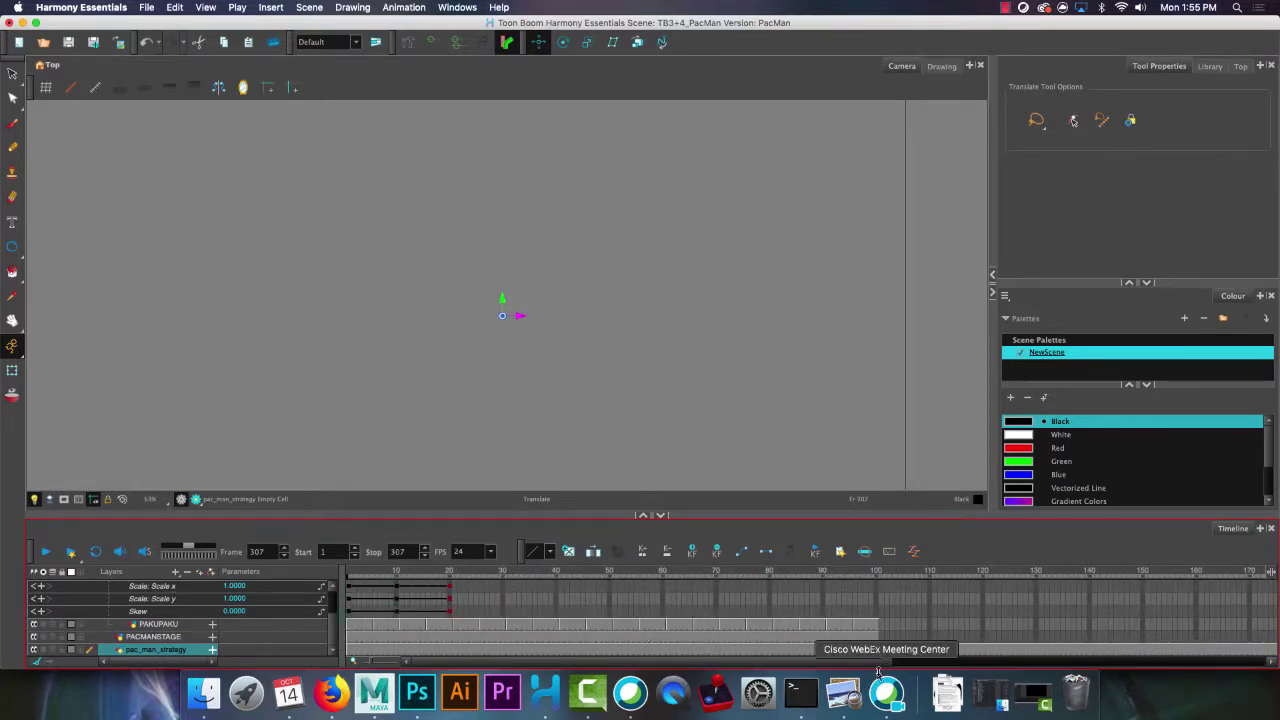
{"action": "left_click_drag", "start_coordinate": [880, 663], "coordinate": [1128, 649]}
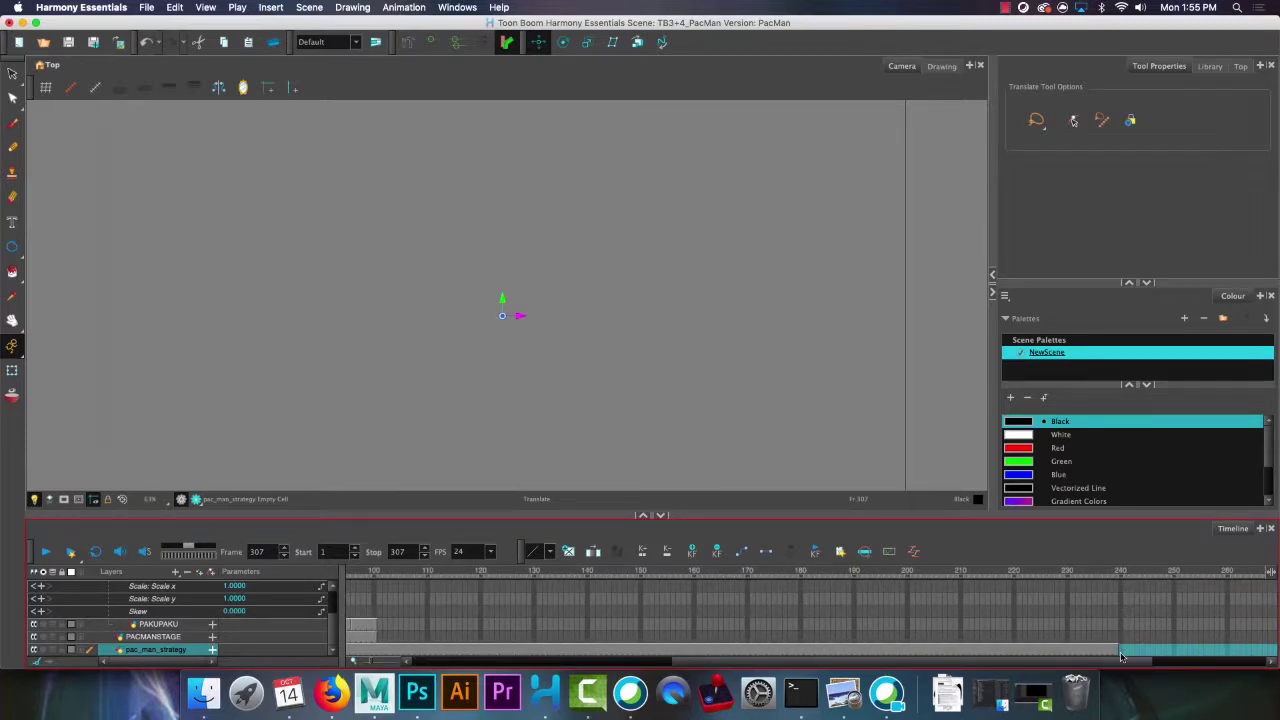
{"action": "left_click", "coordinate": [1122, 655]}
{"action": "scroll", "coordinate": [1170, 654], "scroll_direction": "right", "scroll_amount": 3}
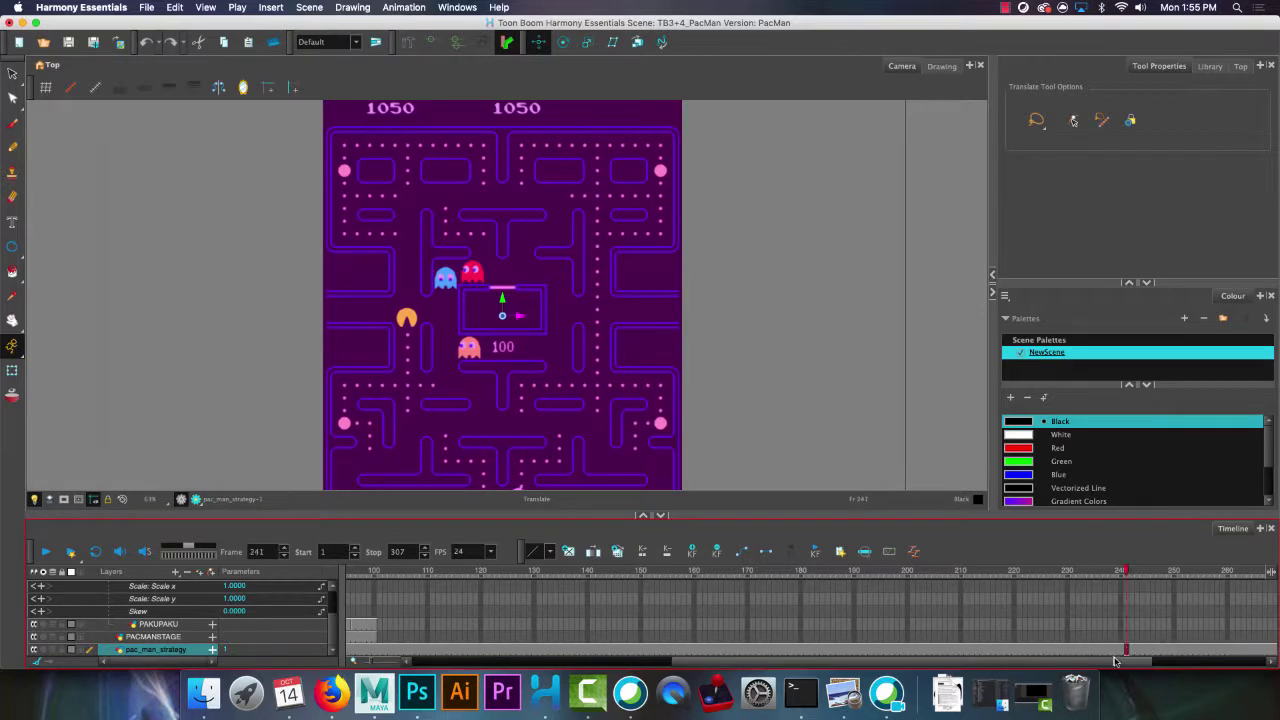
{"action": "left_click", "coordinate": [1263, 651], "text": "shift"}
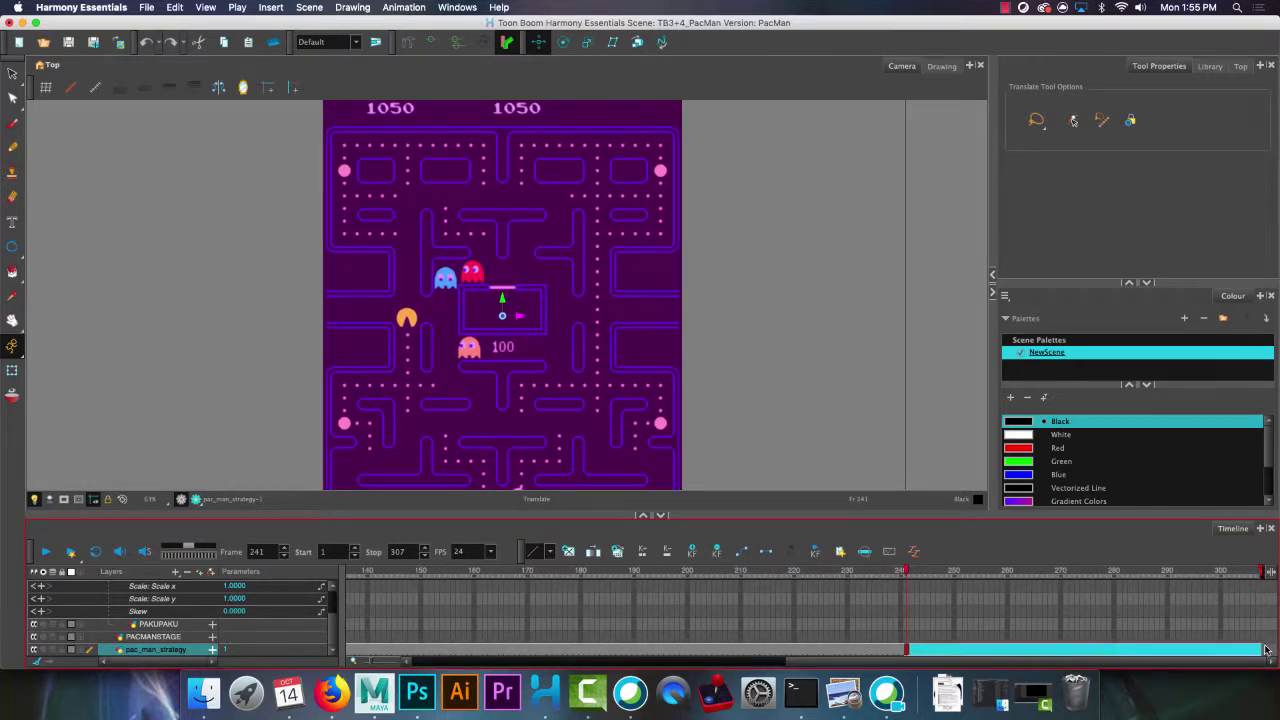
{"action": "key", "text": "Delete"}
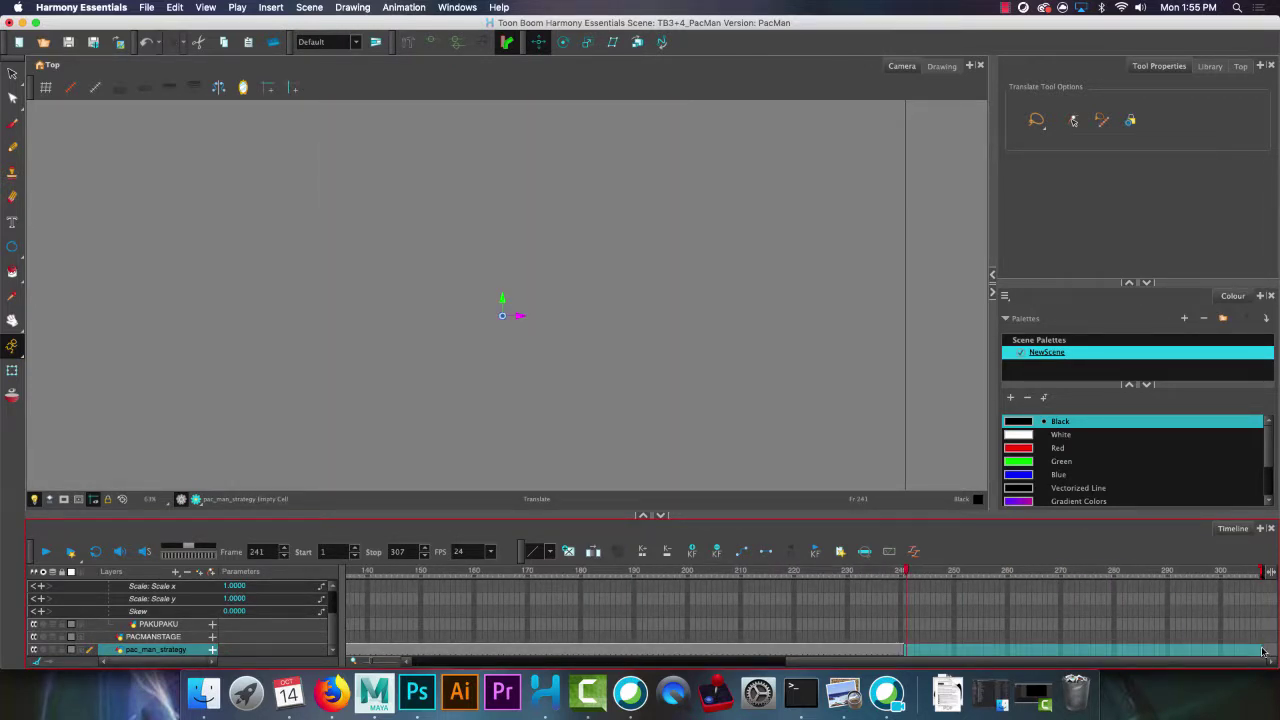